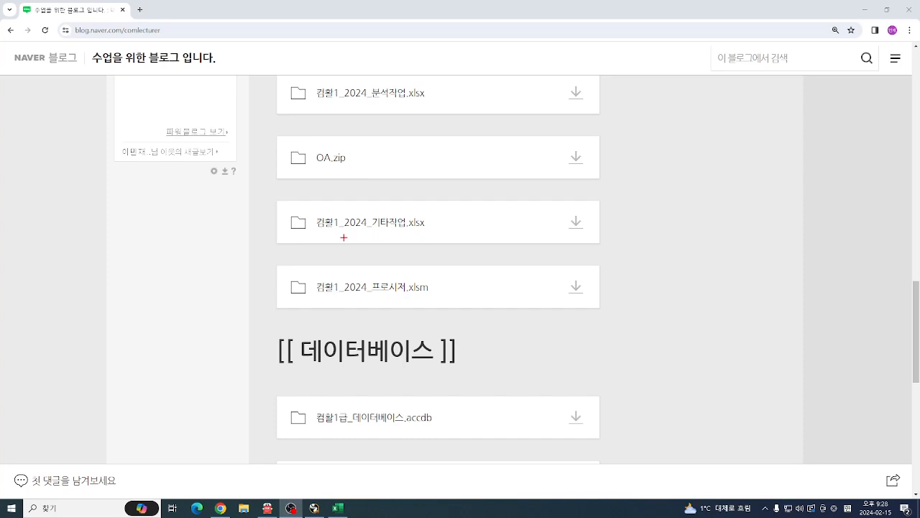
{"action": "mouse_move", "coordinate": [266, 191]}
{"action": "left_mouse_down"}
{"action": "mouse_move", "coordinate": [486, 240]}
{"action": "mouse_move", "coordinate": [626, 256]}
{"action": "left_mouse_up"}
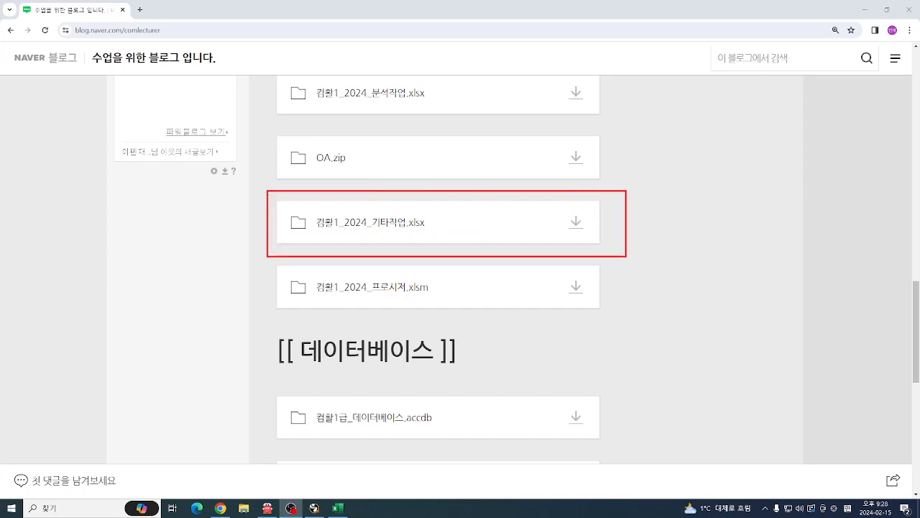
{"action": "mouse_move", "coordinate": [638, 209]}
{"action": "left_mouse_down"}
{"action": "mouse_move", "coordinate": [645, 220]}
{"action": "mouse_move", "coordinate": [665, 185]}
{"action": "left_mouse_up"}
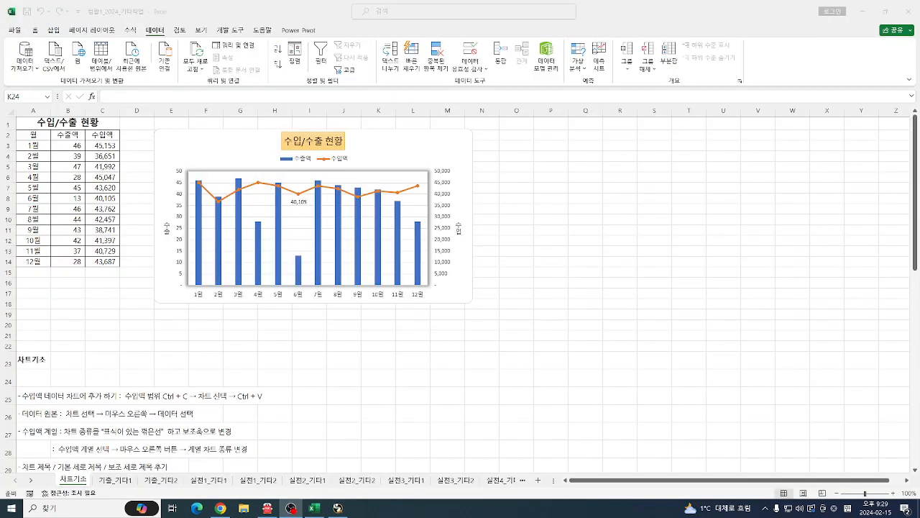
Open the 기출_기타1 worksheet containing the temperature table and its column chart.
{"action": "left_click", "coordinate": [120, 480]}
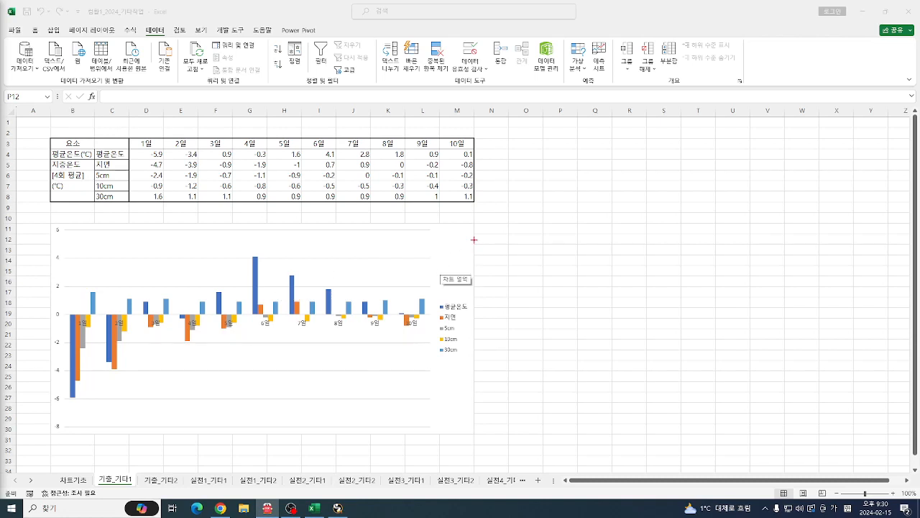
{"action": "mouse_move", "coordinate": [454, 232]}
{"action": "left_mouse_down"}
{"action": "mouse_move", "coordinate": [461, 242]}
{"action": "mouse_move", "coordinate": [471, 223]}
{"action": "left_mouse_up"}
{"action": "mouse_move", "coordinate": [489, 174]}
{"action": "left_mouse_down"}
{"action": "mouse_move", "coordinate": [505, 228]}
{"action": "mouse_move", "coordinate": [483, 243]}
{"action": "mouse_move", "coordinate": [483, 255]}
{"action": "left_mouse_up"}
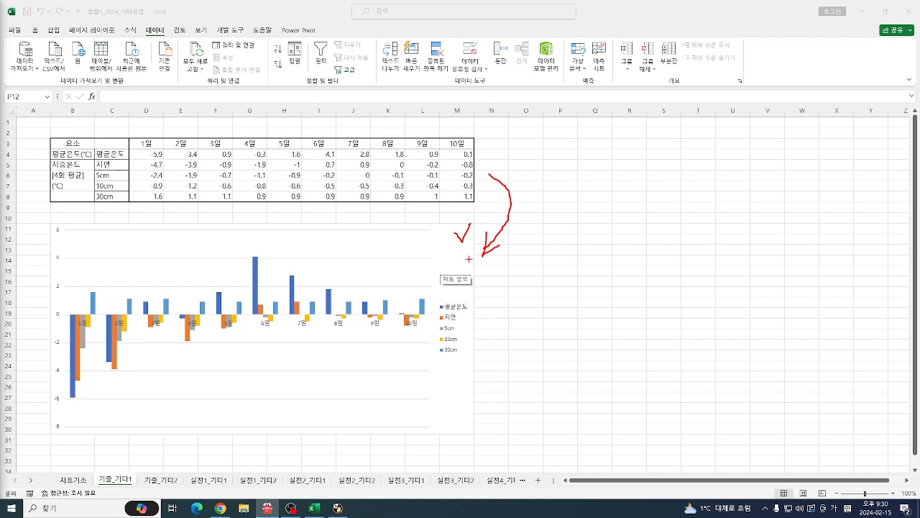
{"action": "key", "text": "Escape"}
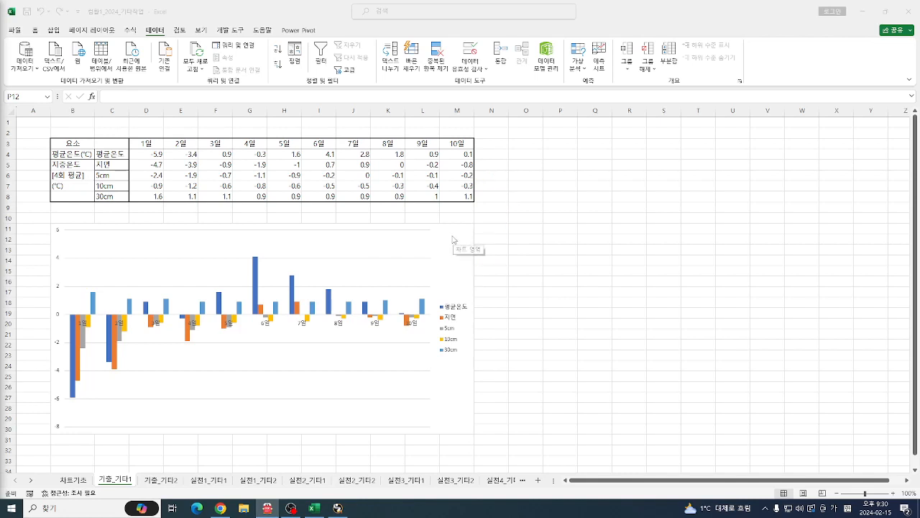
Open the data source selection for the temperature chart and place its dialog clear of the table and chart.
{"action": "left_click", "coordinate": [452, 238]}
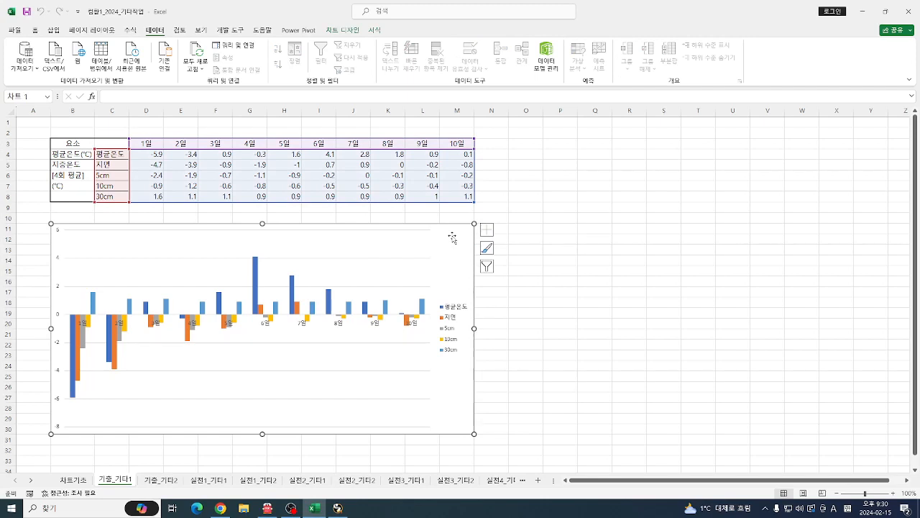
{"action": "right_click", "coordinate": [452, 239]}
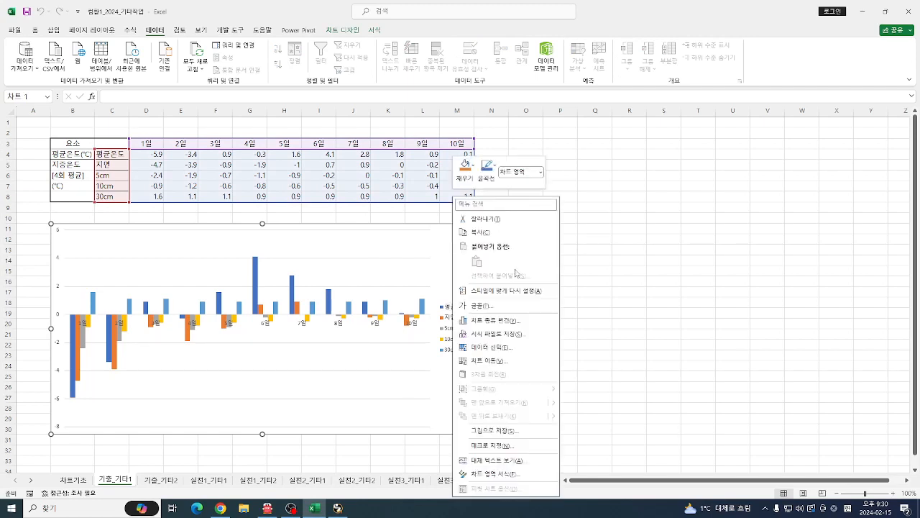
{"action": "left_click", "coordinate": [503, 348]}
{"action": "left_click_drag", "start_coordinate": [419, 180], "coordinate": [597, 112]}
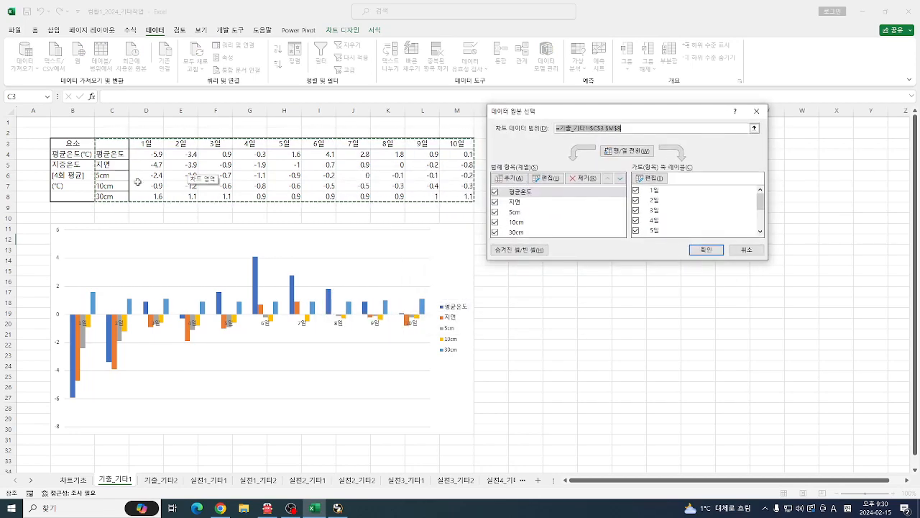
{"action": "key", "text": "ctrl+2"}
{"action": "left_click_drag", "start_coordinate": [493, 123], "coordinate": [553, 135]}
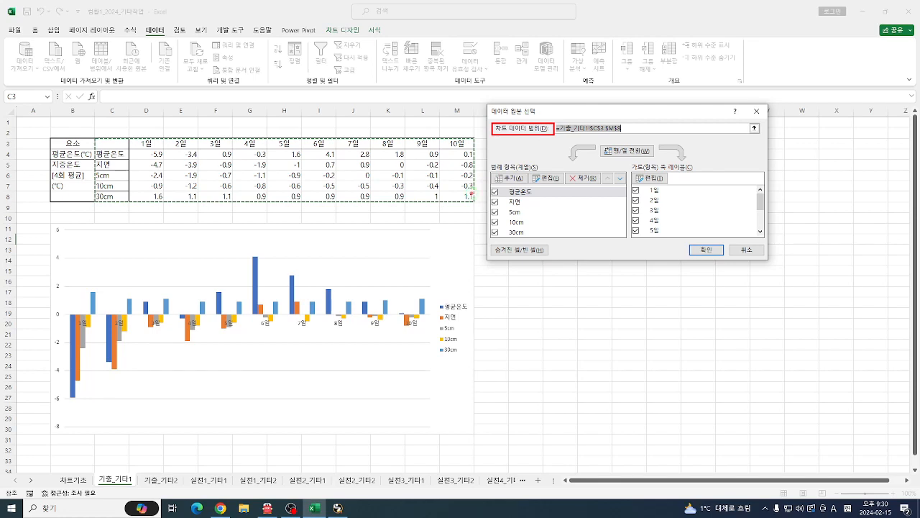
{"action": "key", "text": "Escape"}
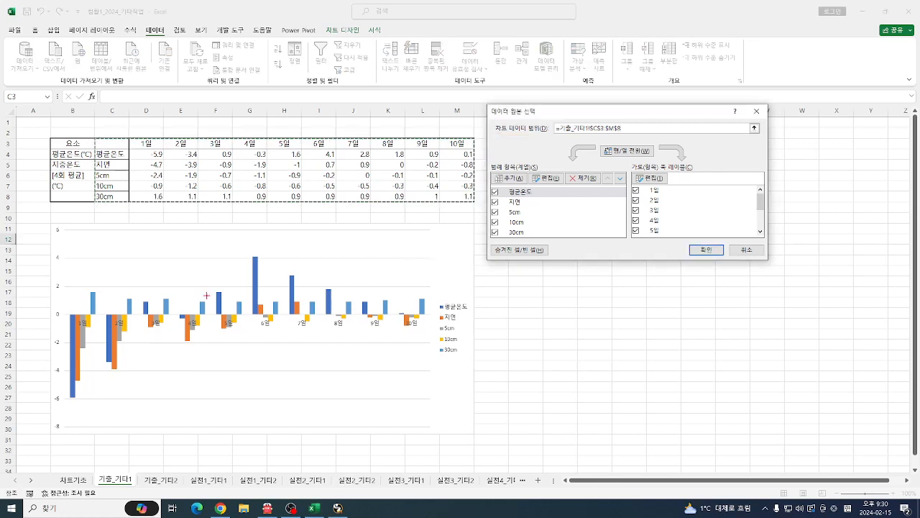
{"action": "left_click_drag", "start_coordinate": [66, 314], "coordinate": [426, 331]}
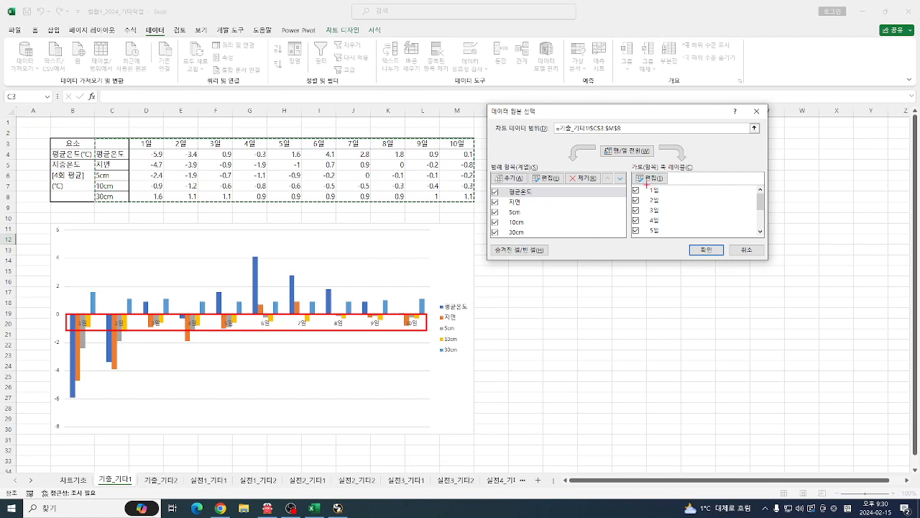
{"action": "left_click_drag", "start_coordinate": [645, 185], "coordinate": [672, 241]}
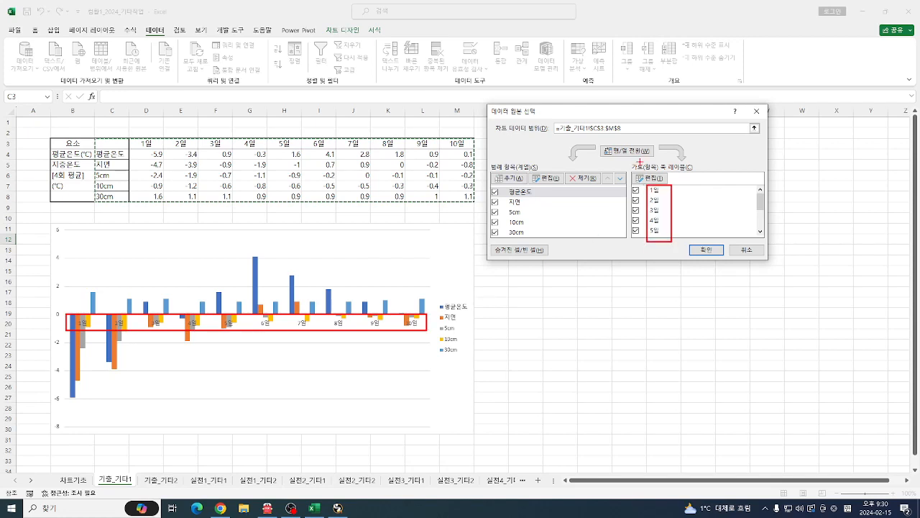
{"action": "mouse_move", "coordinate": [641, 162]}
{"action": "left_mouse_down"}
{"action": "mouse_move", "coordinate": [661, 177]}
{"action": "mouse_move", "coordinate": [643, 161]}
{"action": "left_mouse_up"}
{"action": "key", "text": "t"}
{"action": "left_click", "coordinate": [536, 320]}
{"action": "type", "text": "항ㅁ"}
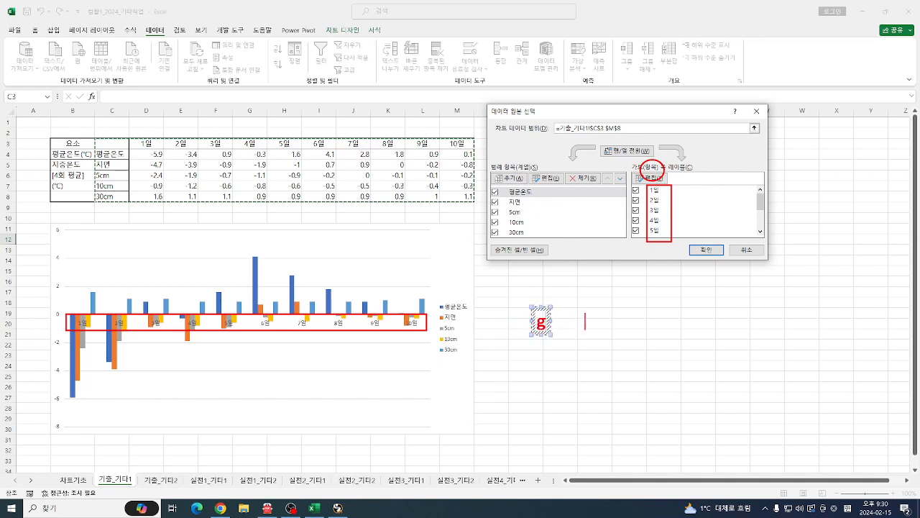
{"action": "type", "text": "ㅗㄱ"}
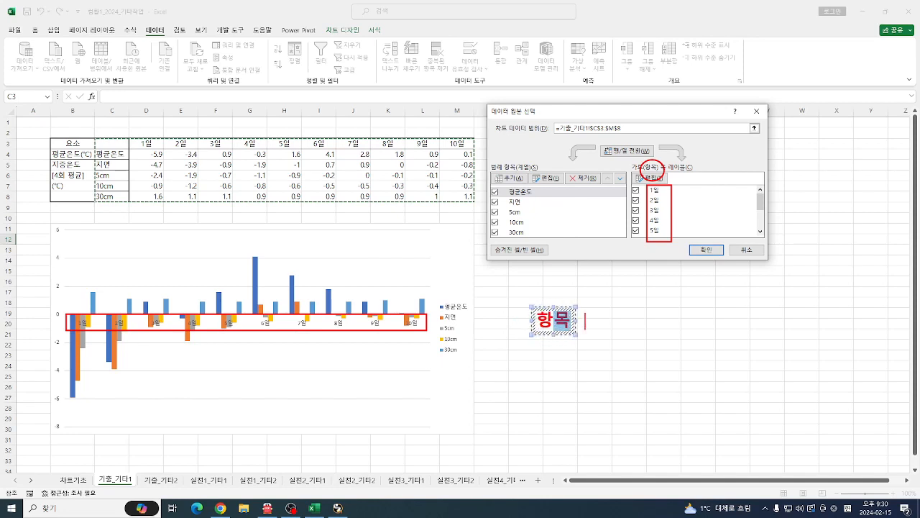
{"action": "key", "text": "Escape"}
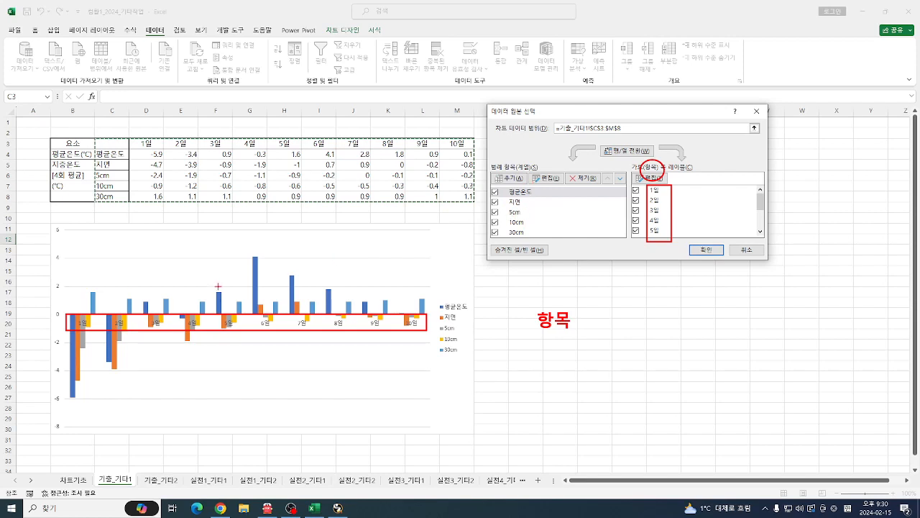
{"action": "left_click_drag", "start_coordinate": [437, 299], "coordinate": [461, 361]}
{"action": "key", "text": "e"}
{"action": "left_click", "coordinate": [460, 324]}
{"action": "mouse_move", "coordinate": [438, 297]}
{"action": "left_mouse_down"}
{"action": "mouse_move", "coordinate": [460, 363]}
{"action": "mouse_move", "coordinate": [469, 363]}
{"action": "left_mouse_up"}
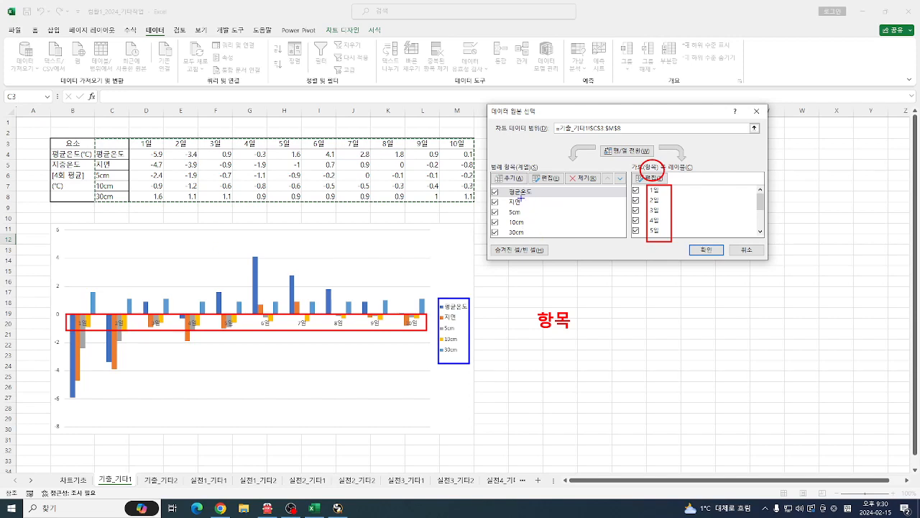
{"action": "left_click_drag", "start_coordinate": [504, 185], "coordinate": [549, 248]}
{"action": "key", "text": "t"}
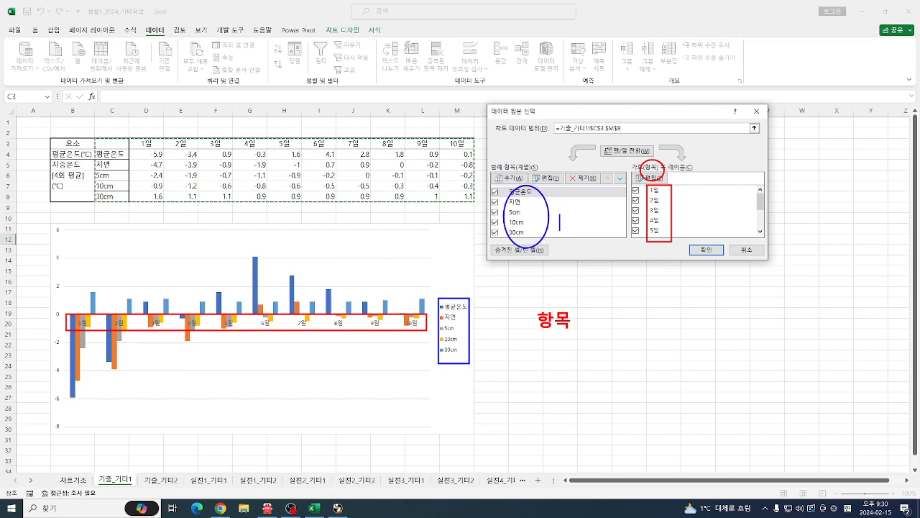
{"action": "left_click", "coordinate": [560, 223]}
{"action": "type", "text": "계열"}
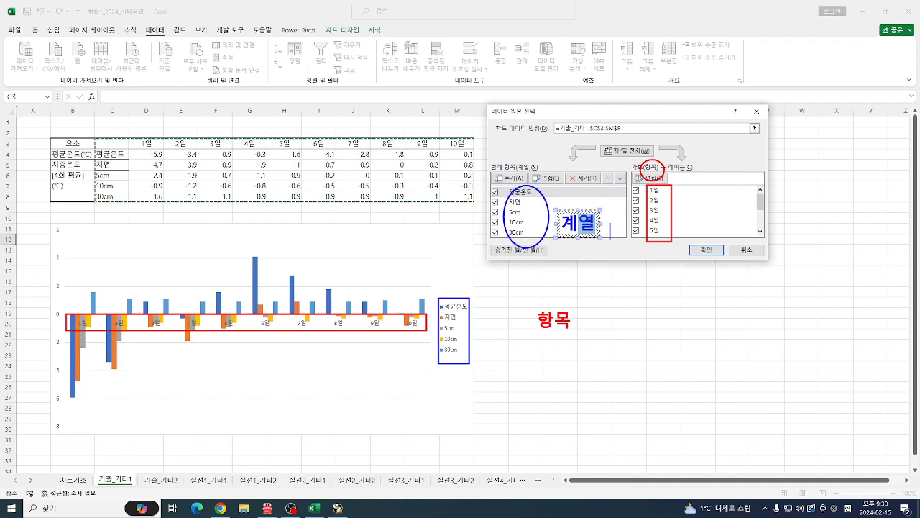
{"action": "left_click", "coordinate": [609, 230]}
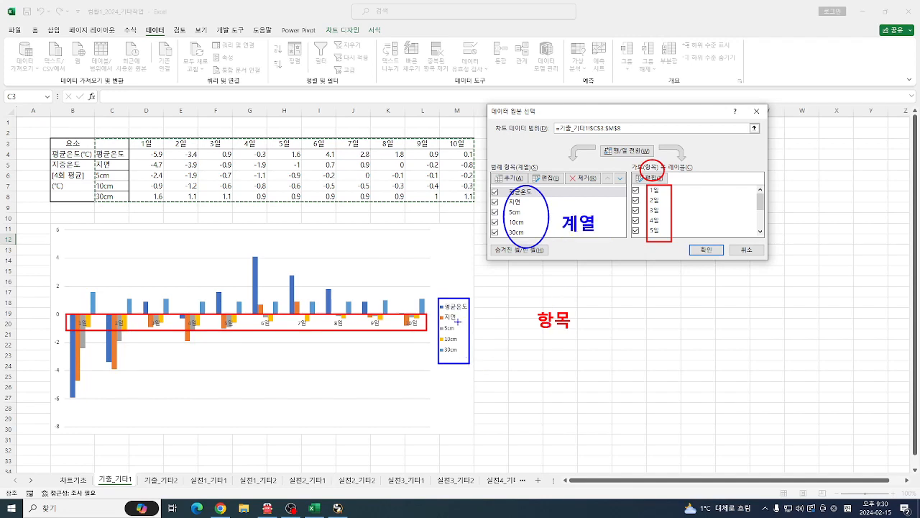
{"action": "mouse_move", "coordinate": [458, 366]}
{"action": "left_mouse_down"}
{"action": "mouse_move", "coordinate": [459, 375]}
{"action": "mouse_move", "coordinate": [502, 393]}
{"action": "mouse_move", "coordinate": [488, 404]}
{"action": "left_mouse_up"}
{"action": "type", "text": "t범ㄹ"}
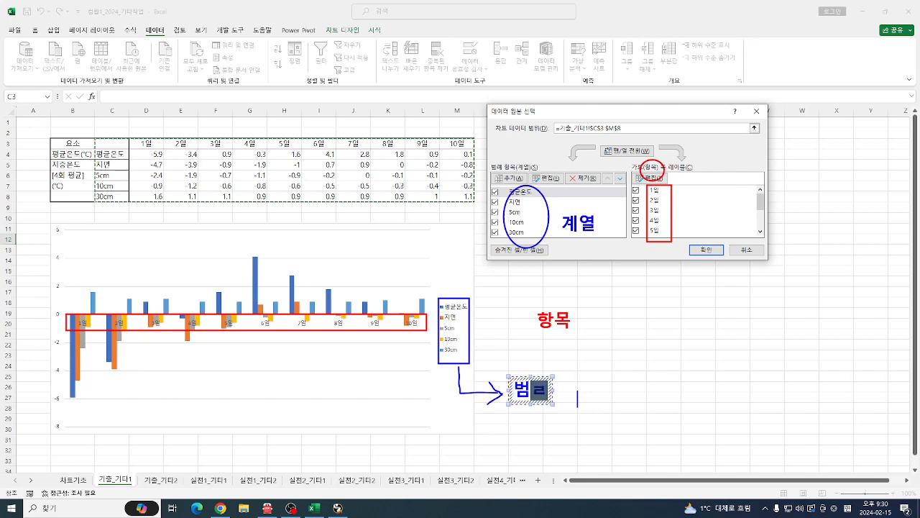
{"action": "type", "text": "ㅖ :"}
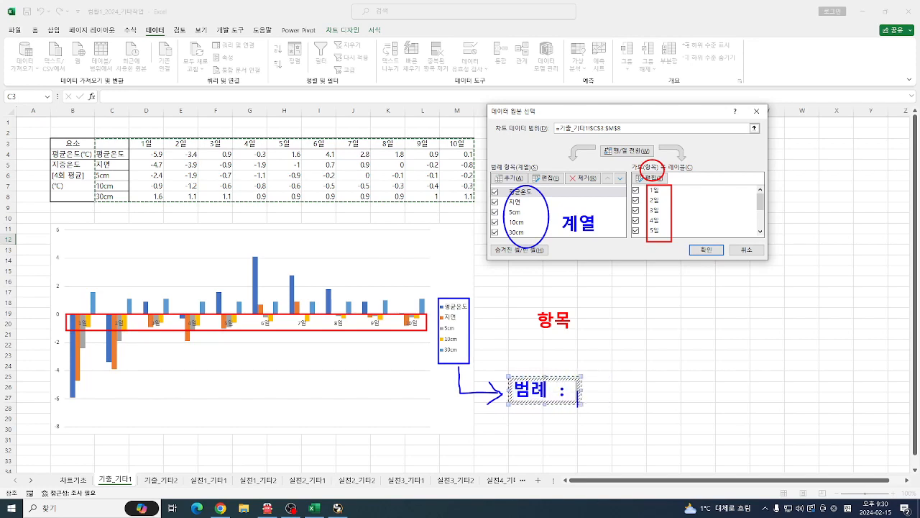
{"action": "type", "text": " 계열이"}
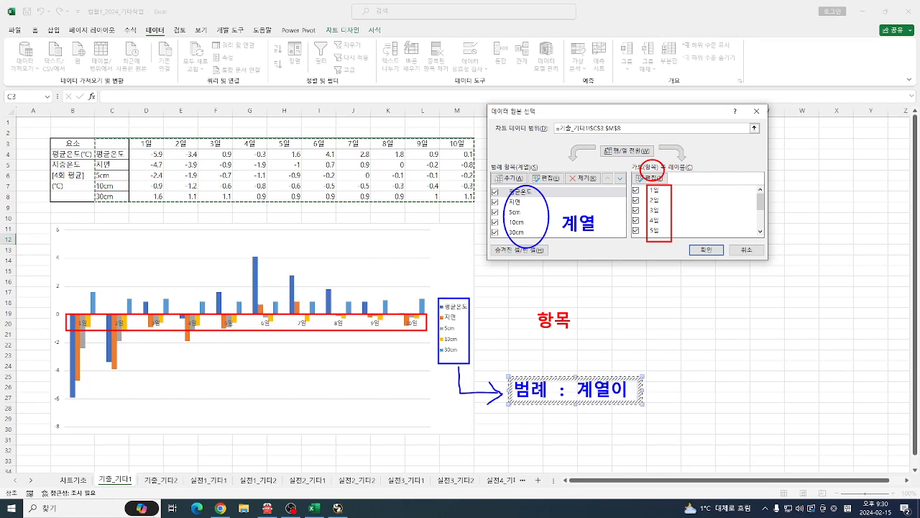
{"action": "type", "text": " ㅇ"}
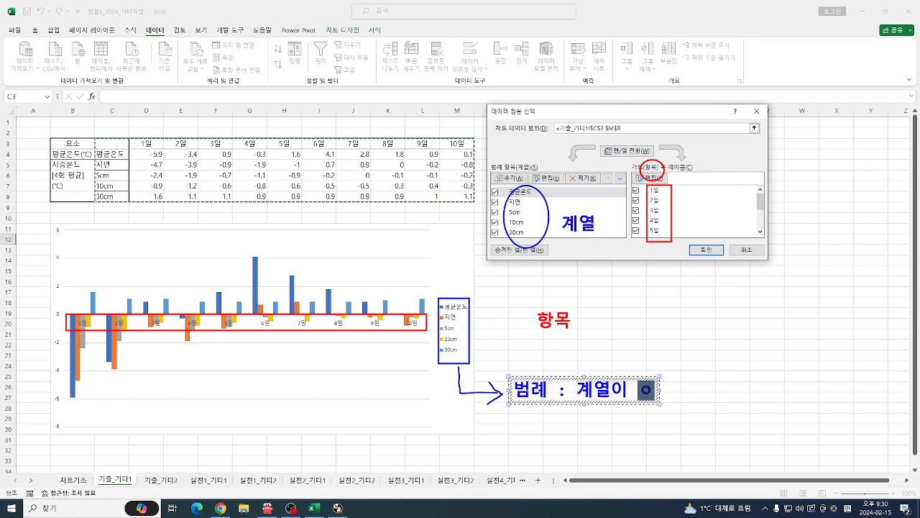
{"action": "key", "text": "BackSpace"}
{"action": "type", "text": "무엇인"}
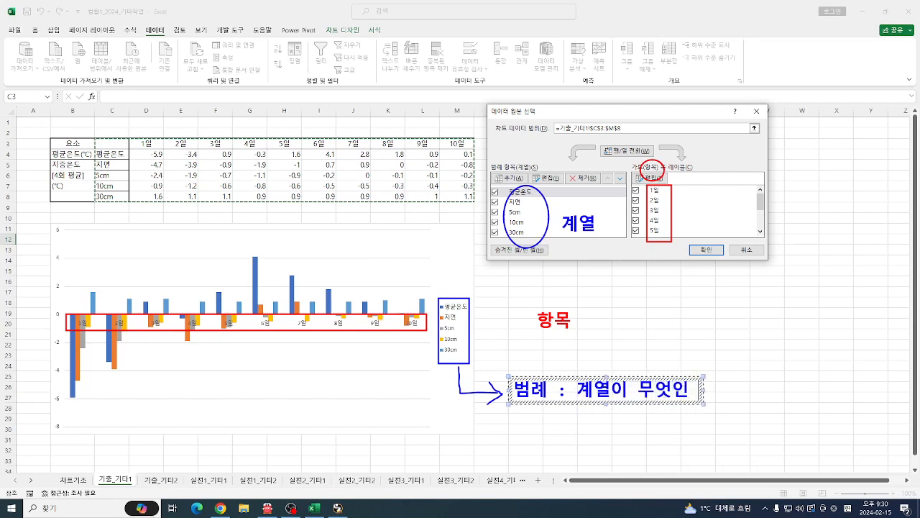
{"action": "type", "text": " 표시"}
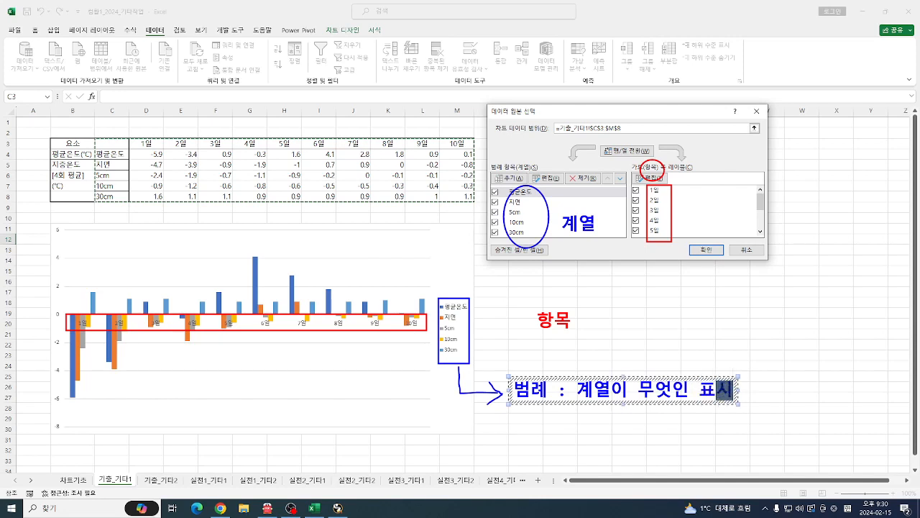
{"action": "left_click", "coordinate": [577, 407]}
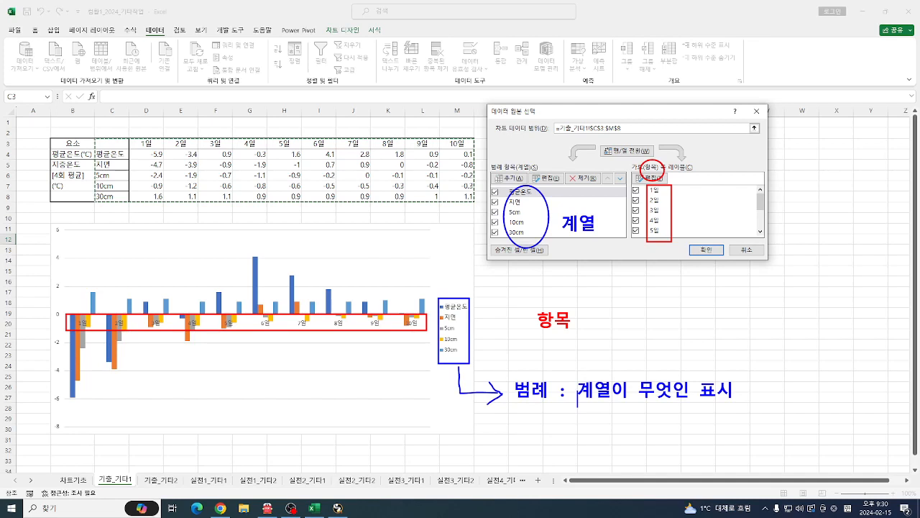
Close the chart's data source selection without changing anything.
{"action": "key", "text": "Escape"}
{"action": "key", "text": "Escape"}
{"action": "left_click", "coordinate": [746, 250]}
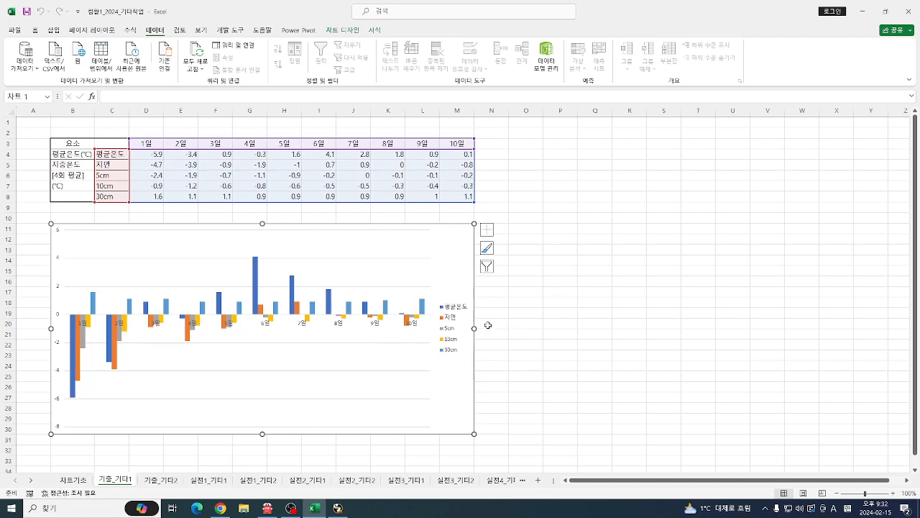
Change the chart type of the 평균온도 series to 표식이 있는 꺾은선형 (line with markers).
{"action": "scroll", "coordinate": [488, 326], "scroll_direction": "up", "scroll_amount": 3, "text": "ctrl"}
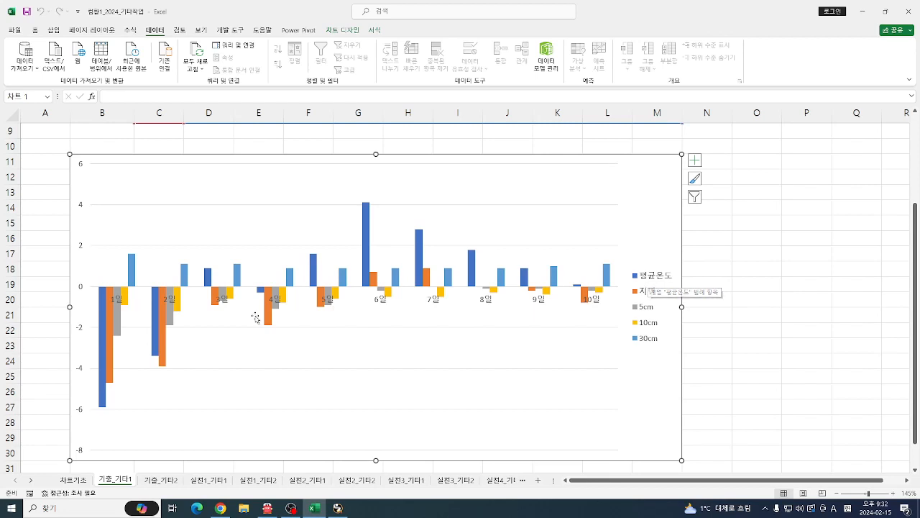
{"action": "left_click", "coordinate": [101, 376]}
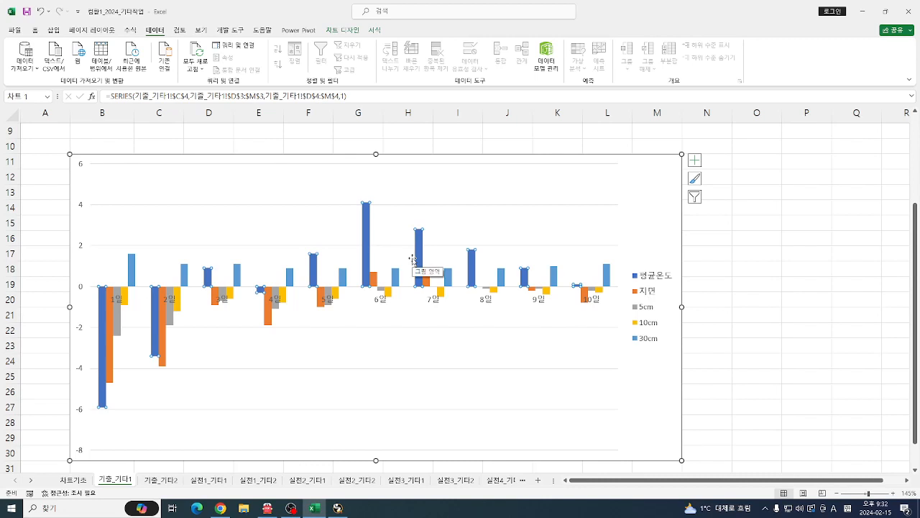
{"action": "right_click", "coordinate": [367, 218]}
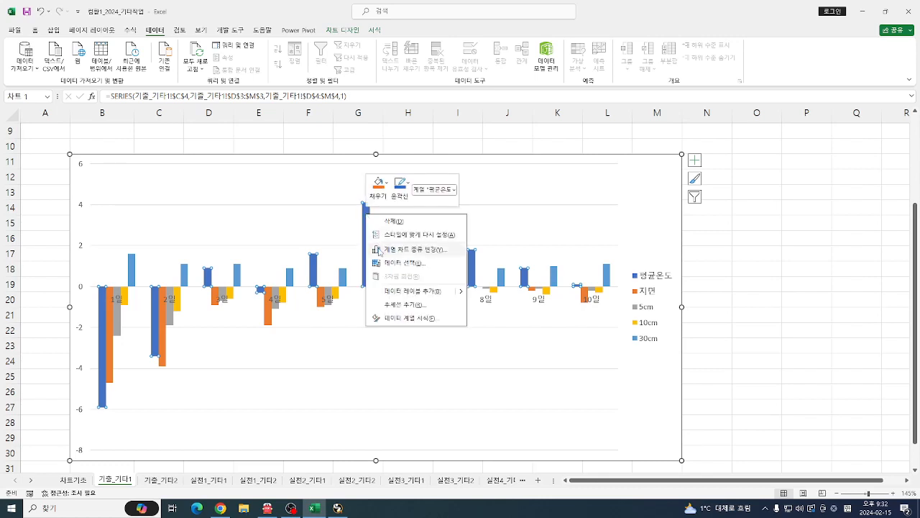
{"action": "left_click", "coordinate": [380, 249]}
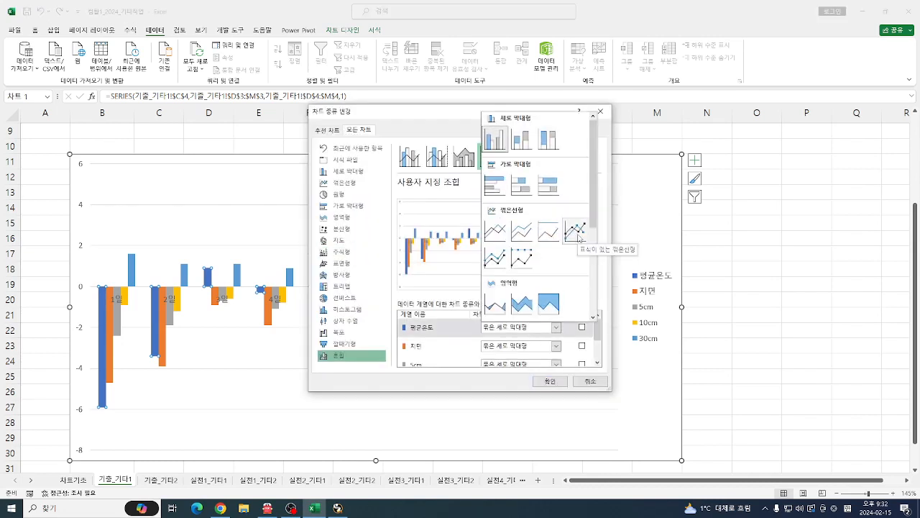
{"action": "left_click", "coordinate": [577, 236]}
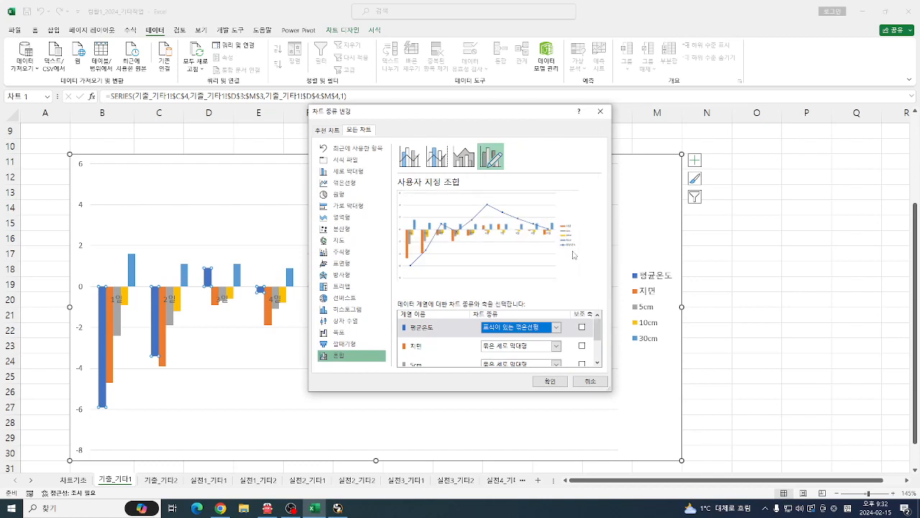
{"action": "left_click", "coordinate": [550, 380]}
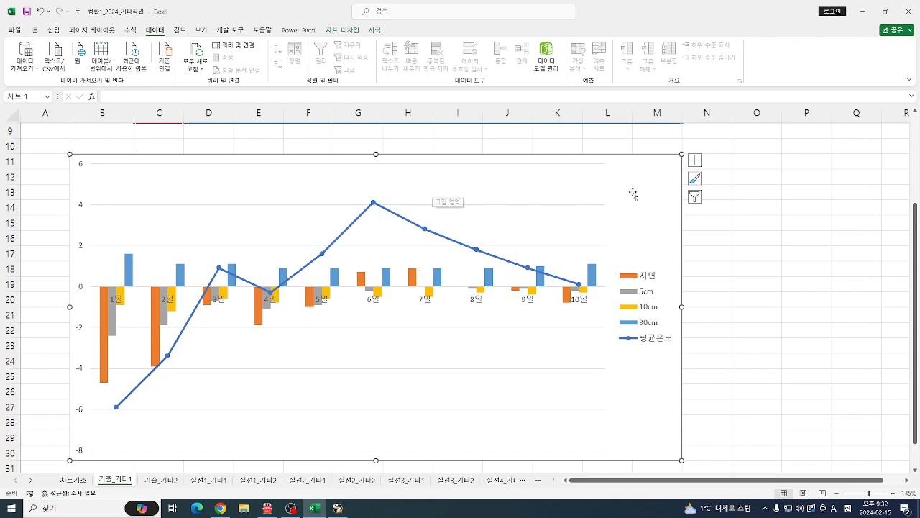
{"action": "left_click", "coordinate": [355, 32]}
{"action": "left_click", "coordinate": [23, 62]}
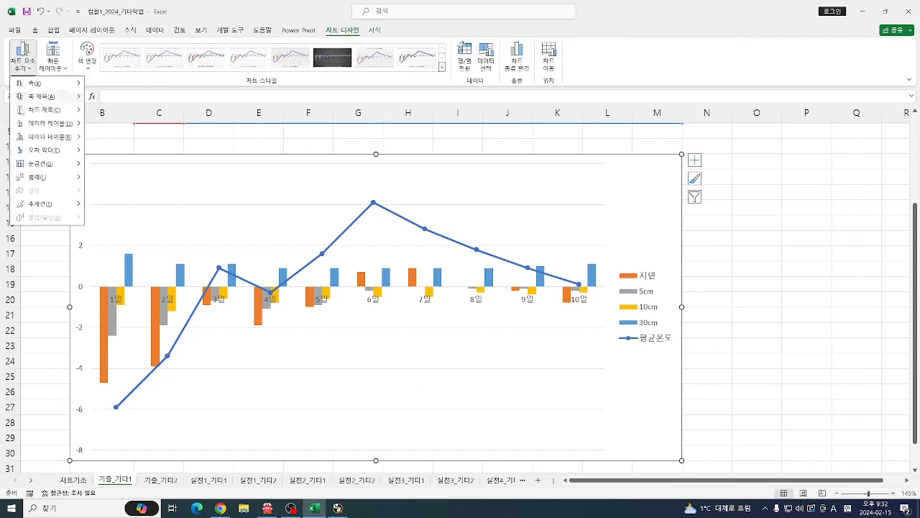
{"action": "mouse_move", "coordinate": [50, 124]}
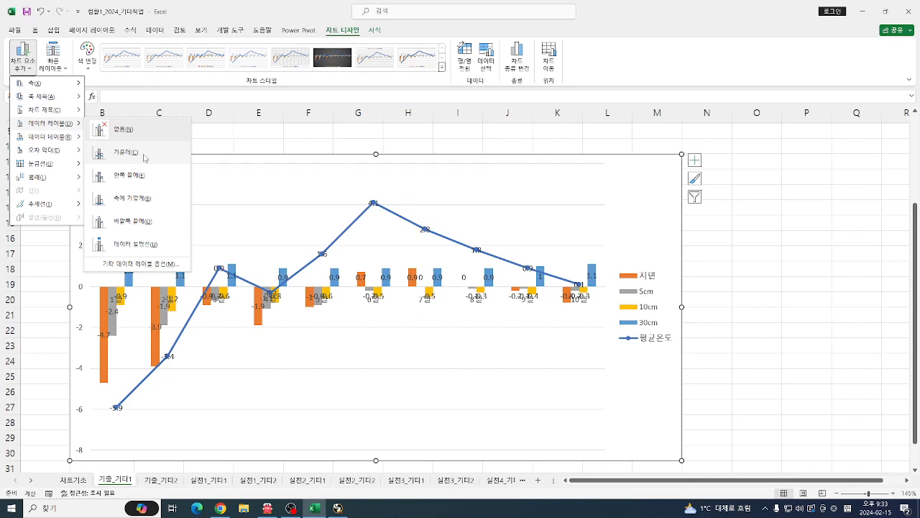
{"action": "key", "text": "Escape"}
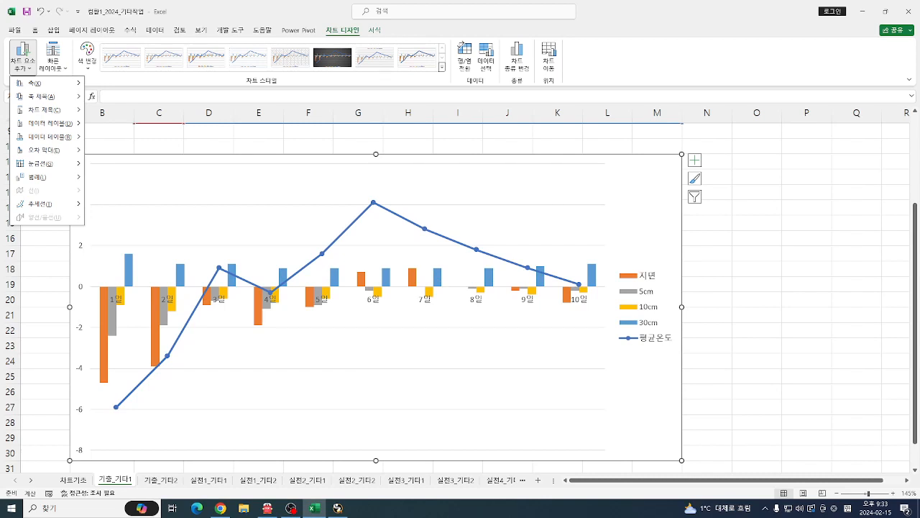
{"action": "left_click", "coordinate": [196, 138]}
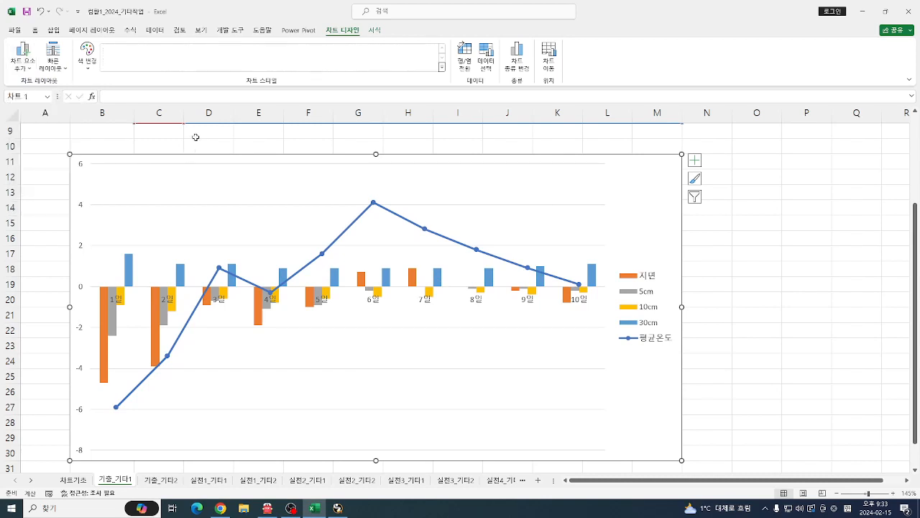
Add data labels to only the 평균온도 line series, placed to the right (오른쪽) of its points.
{"action": "left_click", "coordinate": [395, 216]}
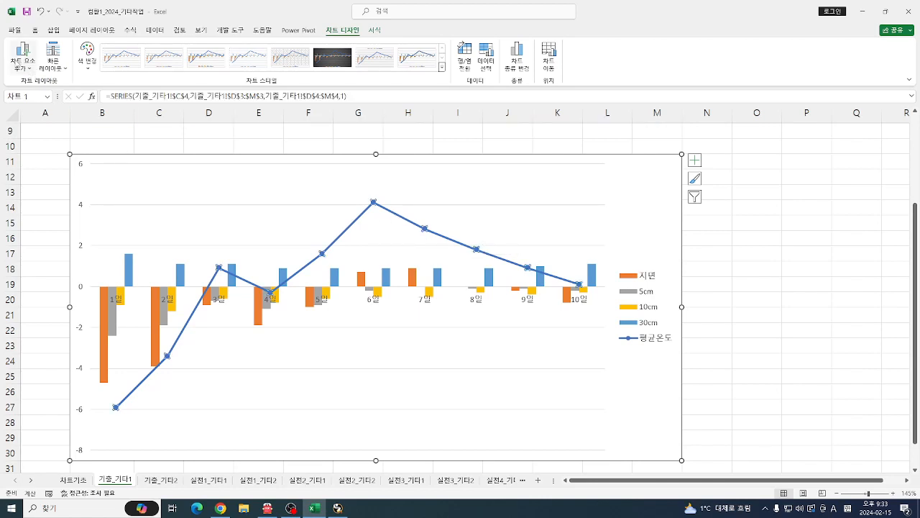
{"action": "left_click", "coordinate": [24, 61]}
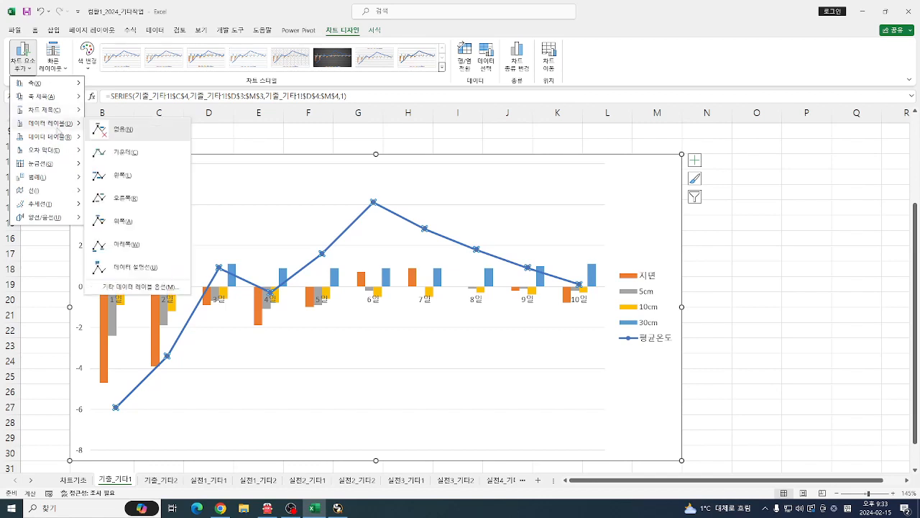
{"action": "left_click", "coordinate": [130, 197]}
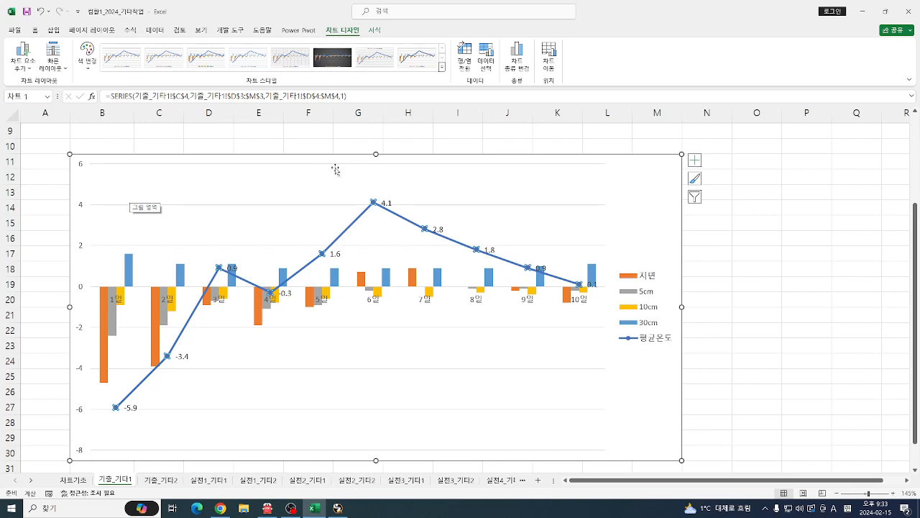
Add a chart title positioned above the chart (차트 위).
{"action": "left_click", "coordinate": [633, 178]}
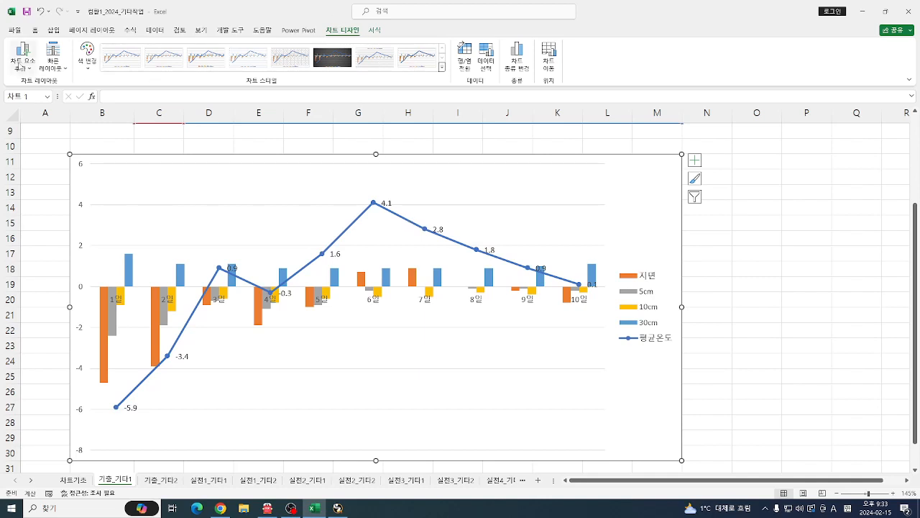
{"action": "left_click", "coordinate": [22, 54]}
{"action": "mouse_move", "coordinate": [32, 111]}
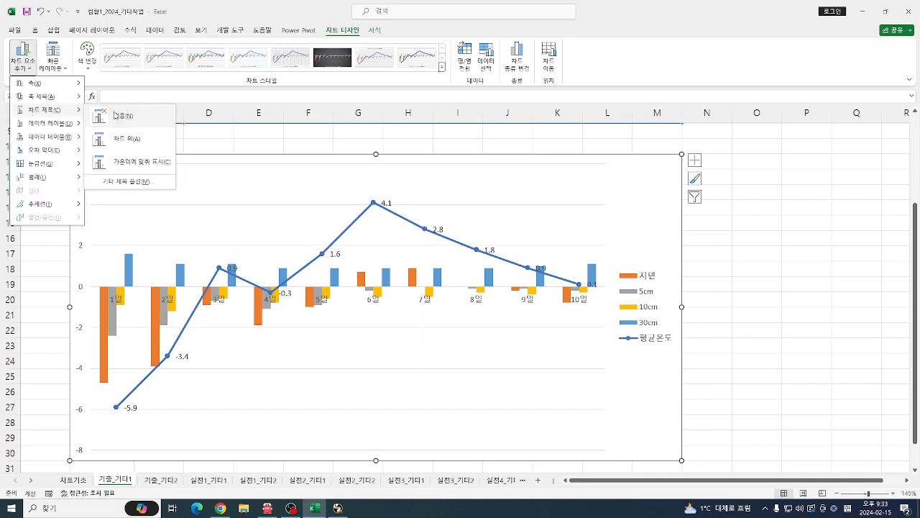
{"action": "left_click", "coordinate": [123, 138]}
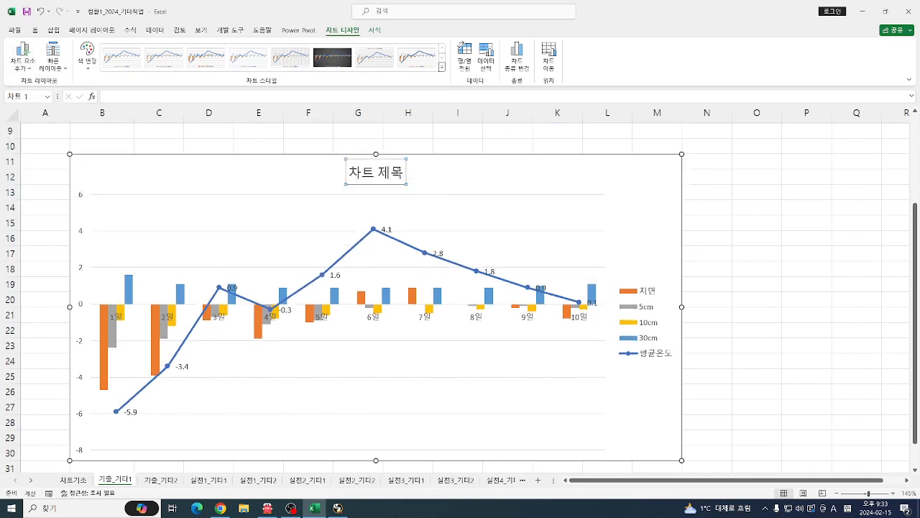
Replace the placeholder chart title text with 지중온도와 평균온도의 비교.
{"action": "left_click", "coordinate": [400, 173]}
{"action": "key", "text": "BackSpace"}
{"action": "key", "text": "BackSpace"}
{"action": "key", "text": "BackSpace"}
{"action": "key", "text": "BackSpace"}
{"action": "key", "text": "BackSpace"}
{"action": "type", "text": "채"}
{"action": "key", "text": "BackSpace"}
{"action": "key", "text": "BackSpace"}
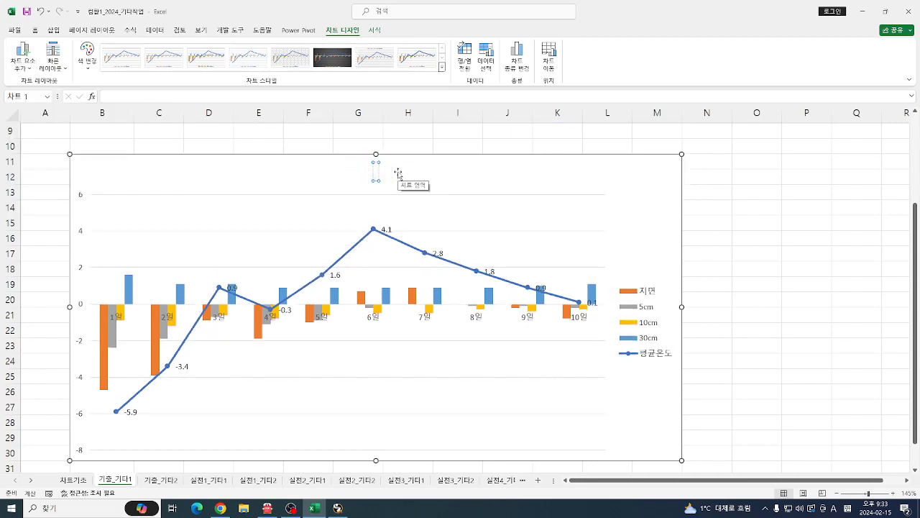
{"action": "type", "text": "wl"}
{"action": "key", "text": "BackSpace"}
{"action": "key", "text": "BackSpace"}
{"action": "key", "text": "Hangul"}
{"action": "type", "text": "짖중온도와"}
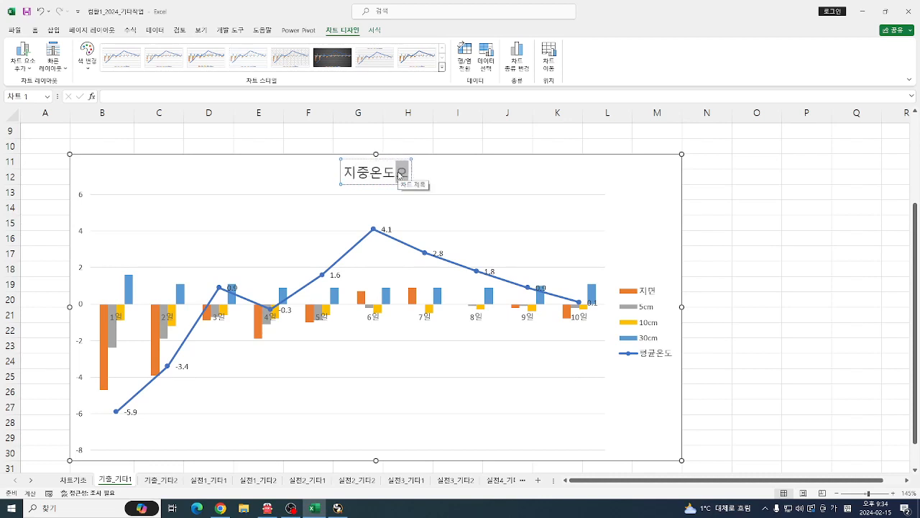
{"action": "type", "text": " 평균오"}
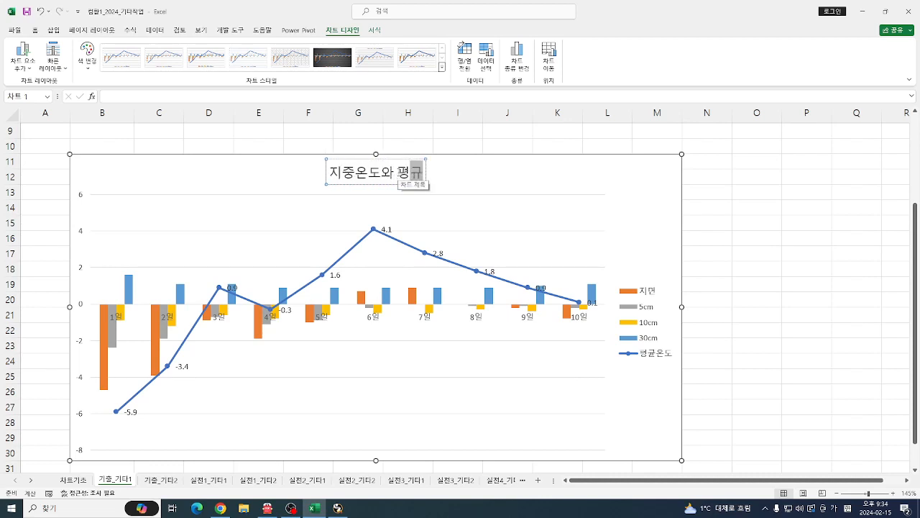
{"action": "type", "text": "도의"}
{"action": "key", "text": "BackSpace"}
{"action": "key", "text": "BackSpace"}
{"action": "key", "text": "BackSpace"}
{"action": "key", "text": "BackSpace"}
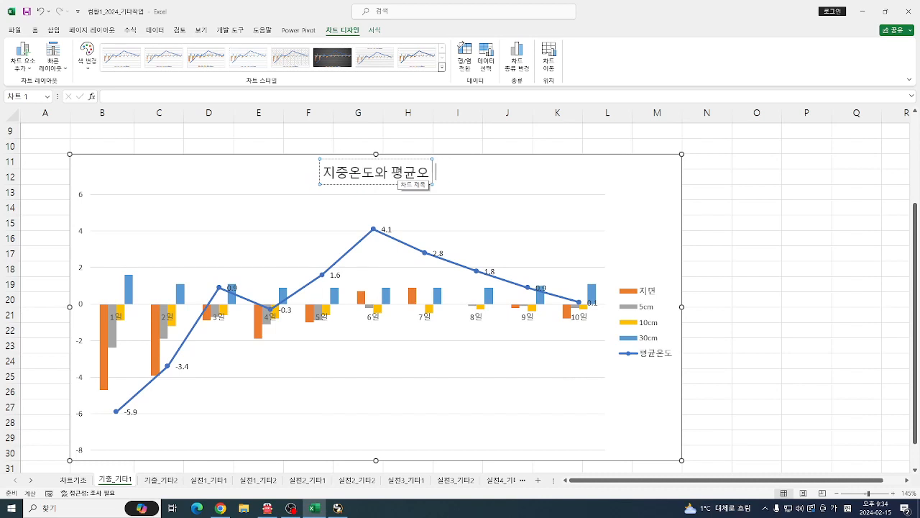
{"action": "type", "text": "오온도의 비교"}
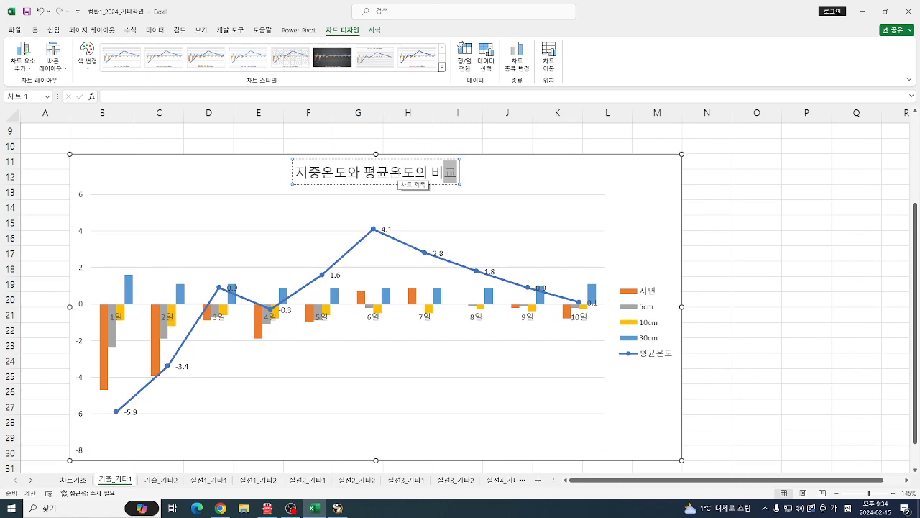
Set the chart legend's position to 아래쪽 (bottom) in the legend format options.
{"action": "left_click", "coordinate": [644, 330]}
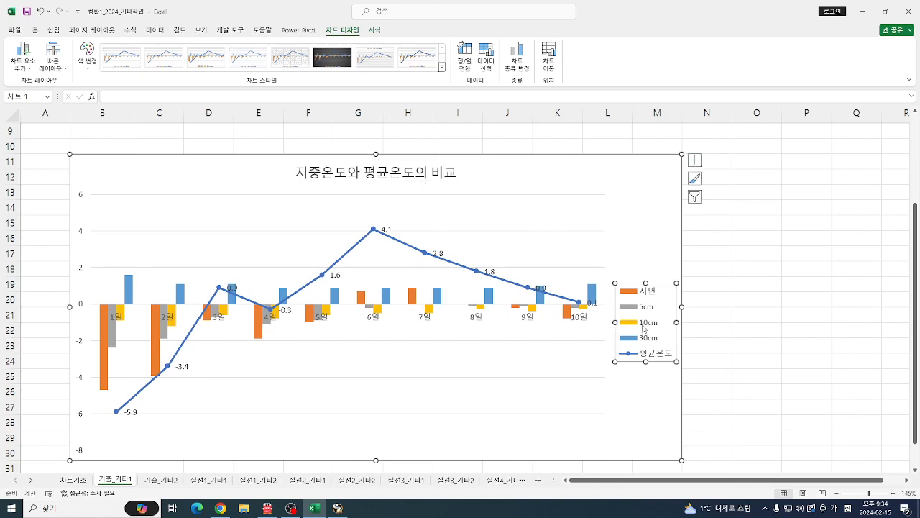
{"action": "right_click", "coordinate": [645, 325]}
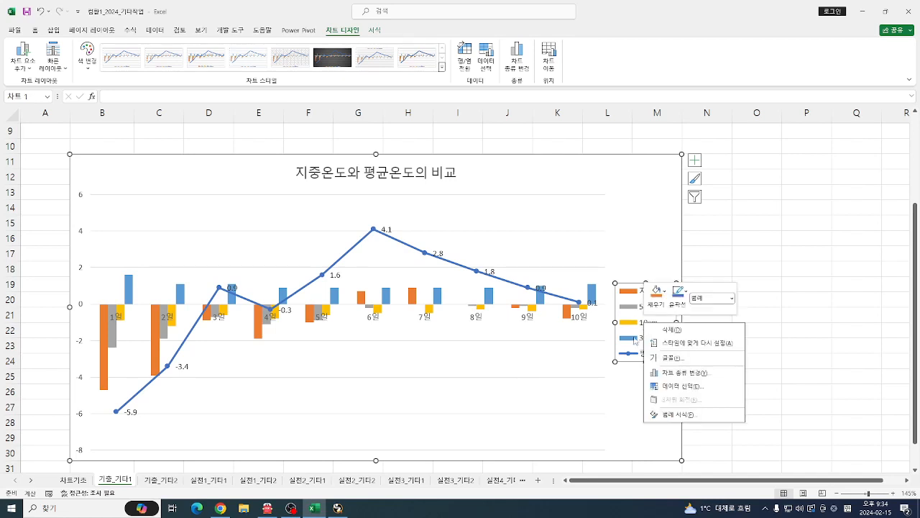
{"action": "left_click", "coordinate": [675, 415]}
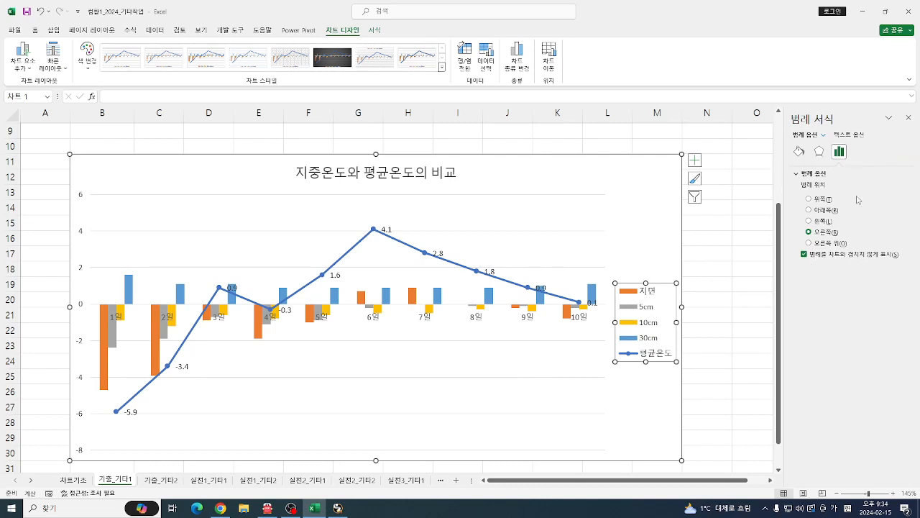
{"action": "left_click", "coordinate": [823, 210]}
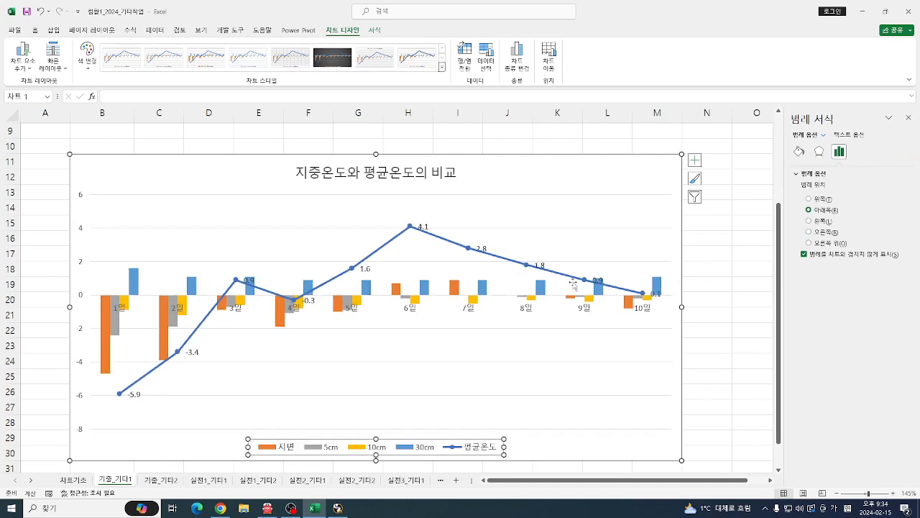
{"action": "left_click", "coordinate": [304, 240]}
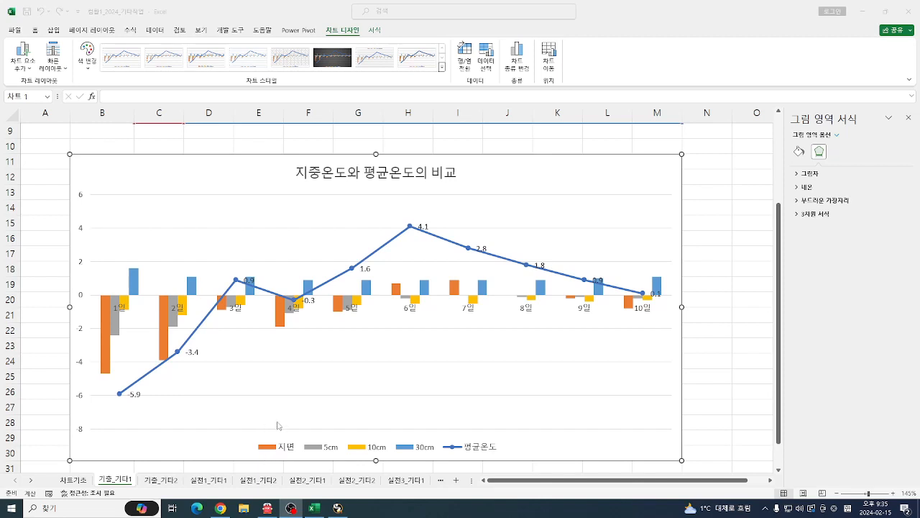
Set the series overlap (계열 겹치기) of the chart's columns to 90% through the 지면 series format options.
{"action": "left_click", "coordinate": [166, 320]}
{"action": "left_click", "coordinate": [165, 320]}
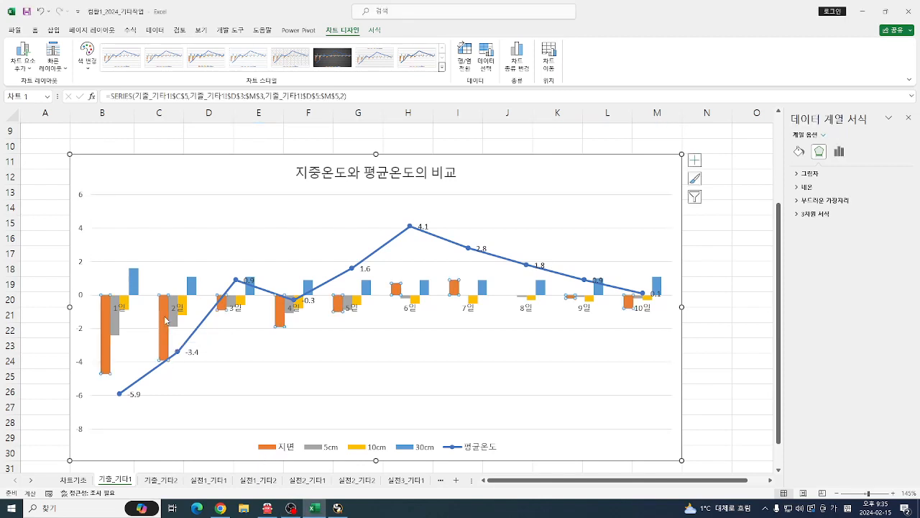
{"action": "right_click", "coordinate": [165, 320]}
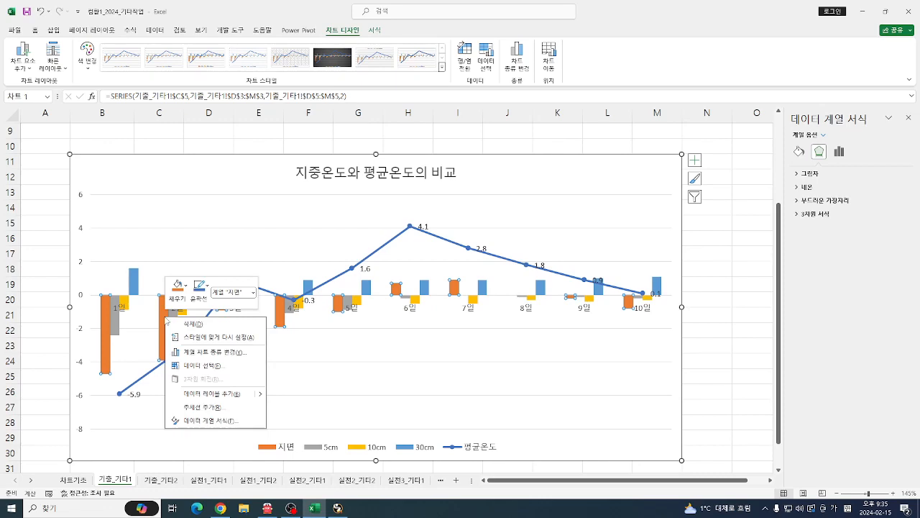
{"action": "left_click", "coordinate": [203, 422]}
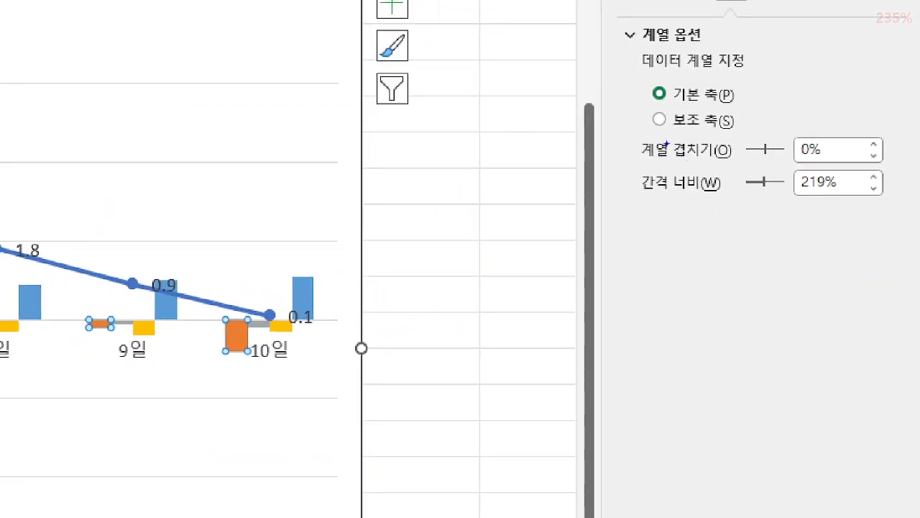
{"action": "left_click_drag", "start_coordinate": [625, 131], "coordinate": [900, 213]}
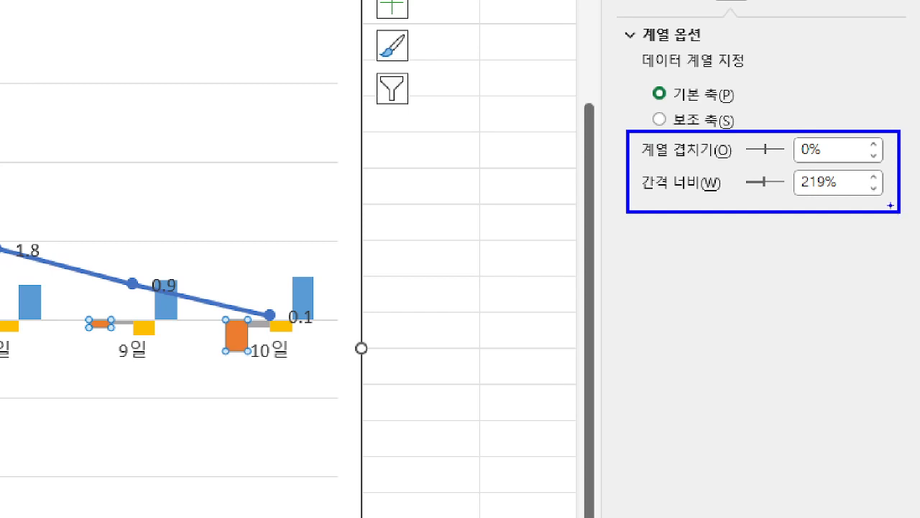
{"action": "left_click_drag", "start_coordinate": [808, 144], "coordinate": [824, 140]}
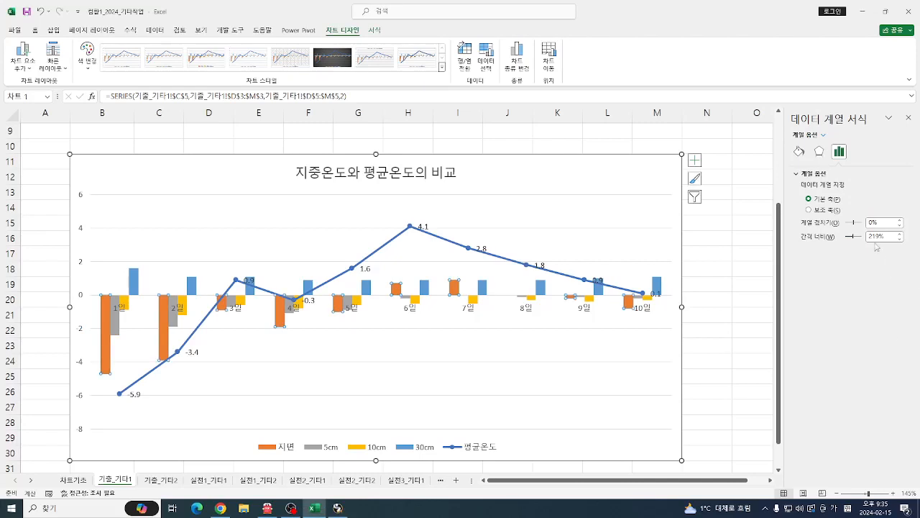
{"action": "double_click", "coordinate": [882, 224]}
{"action": "type", "text": "90"}
{"action": "key", "text": "Return"}
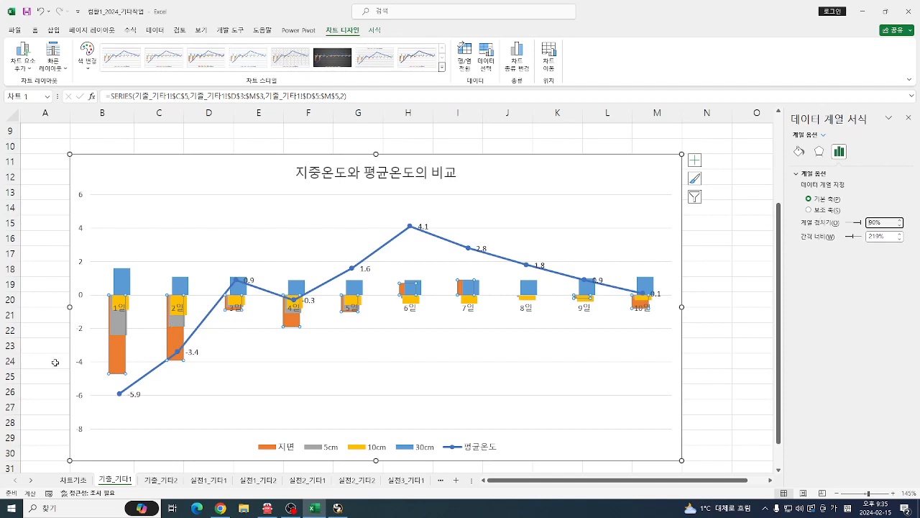
{"action": "scroll", "coordinate": [54, 363], "scroll_direction": "up", "scroll_amount": 1}
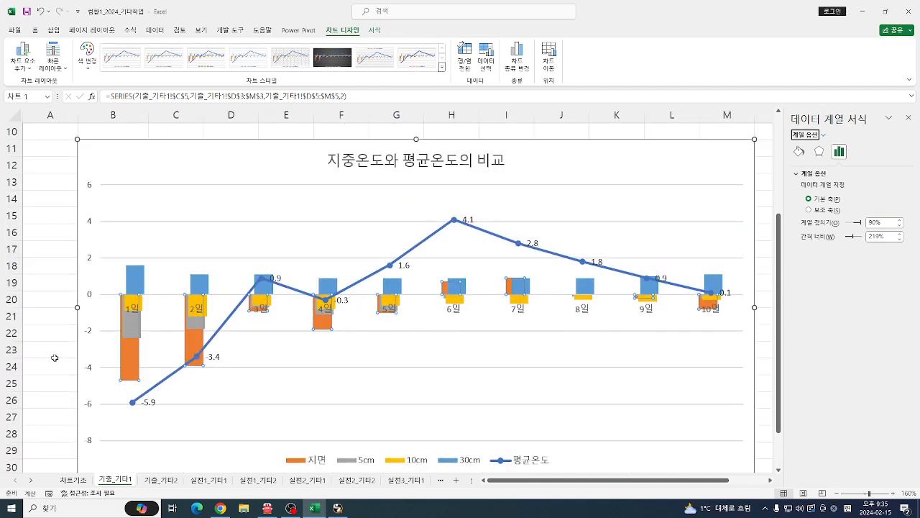
{"action": "left_click_drag", "start_coordinate": [70, 171], "coordinate": [110, 469]}
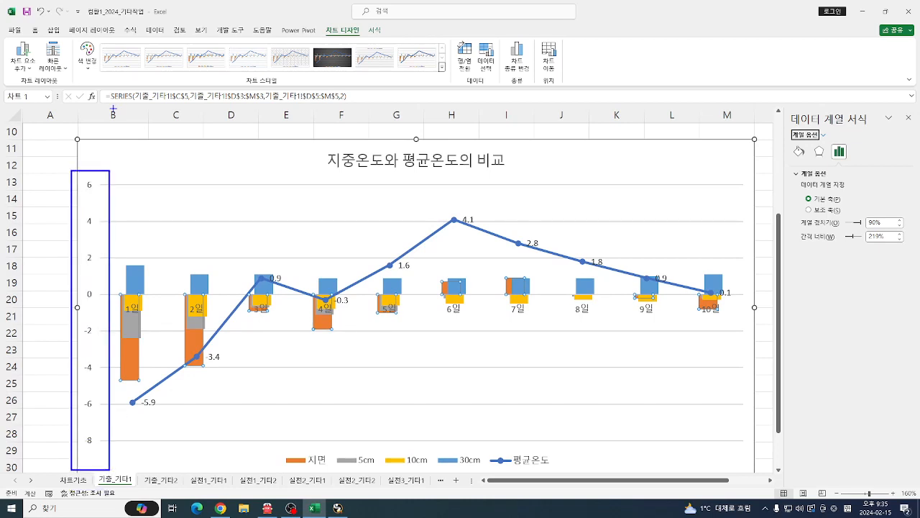
{"action": "key", "text": "t"}
{"action": "left_click", "coordinate": [98, 153]}
{"action": "type", "text": "ㄱ"}
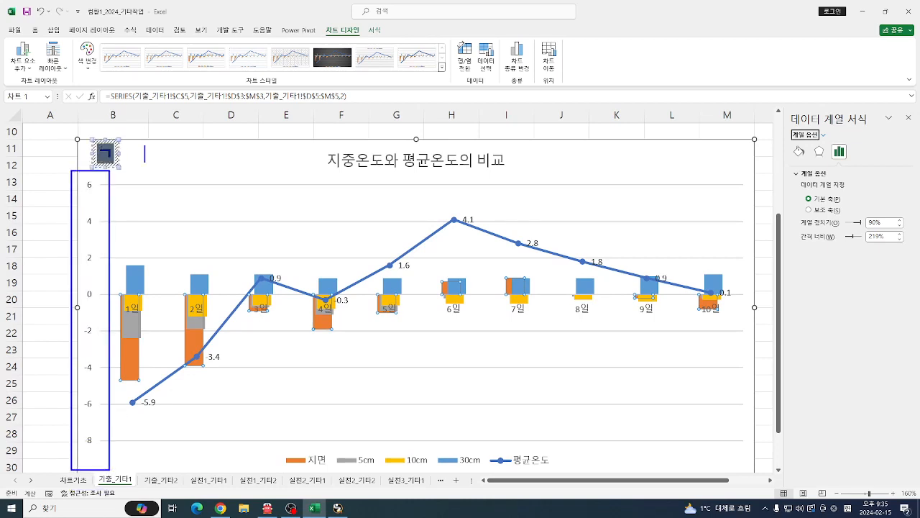
{"action": "type", "text": "기본 세로주"}
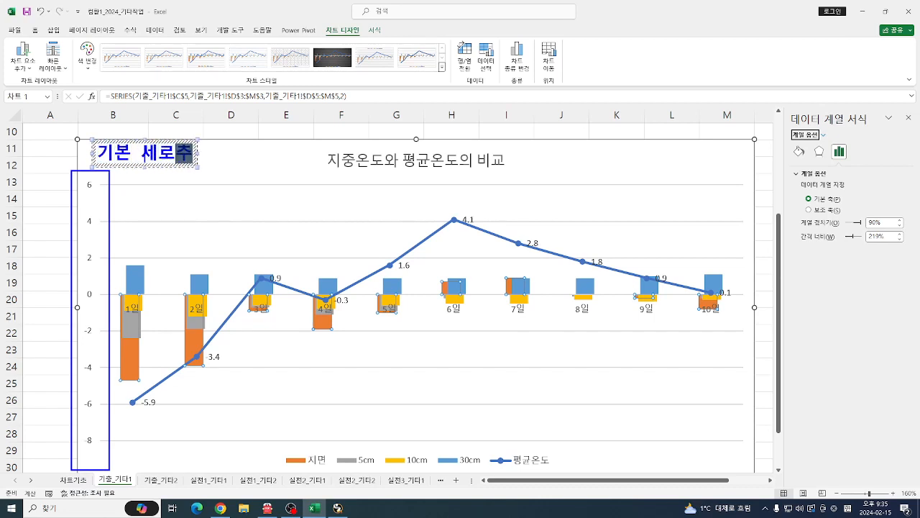
{"action": "type", "text": "ㄱ"}
{"action": "key", "text": "Escape"}
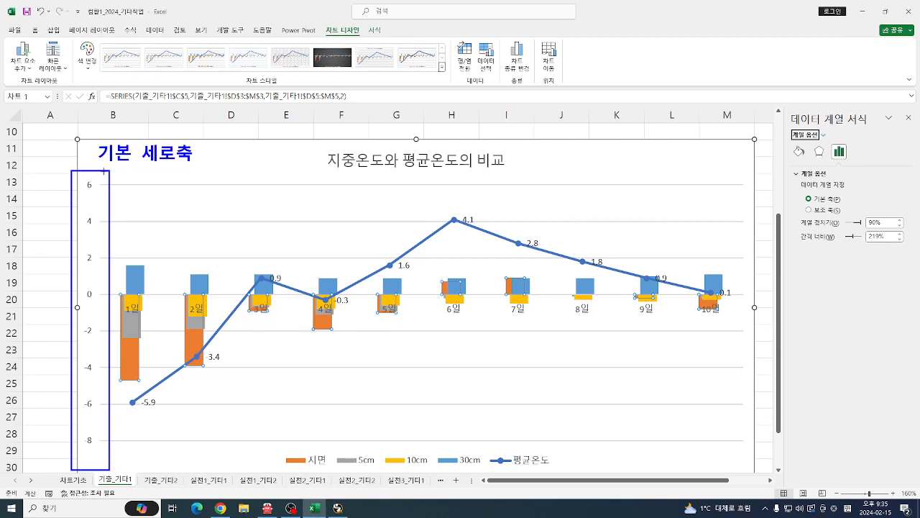
{"action": "left_click_drag", "start_coordinate": [101, 173], "coordinate": [79, 190]}
{"action": "mouse_move", "coordinate": [133, 173]}
{"action": "left_mouse_down"}
{"action": "mouse_move", "coordinate": [129, 194]}
{"action": "mouse_move", "coordinate": [164, 173]}
{"action": "left_mouse_up"}
{"action": "mouse_move", "coordinate": [101, 435]}
{"action": "left_mouse_down"}
{"action": "mouse_move", "coordinate": [91, 455]}
{"action": "mouse_move", "coordinate": [141, 442]}
{"action": "mouse_move", "coordinate": [155, 452]}
{"action": "mouse_move", "coordinate": [151, 439]}
{"action": "left_mouse_up"}
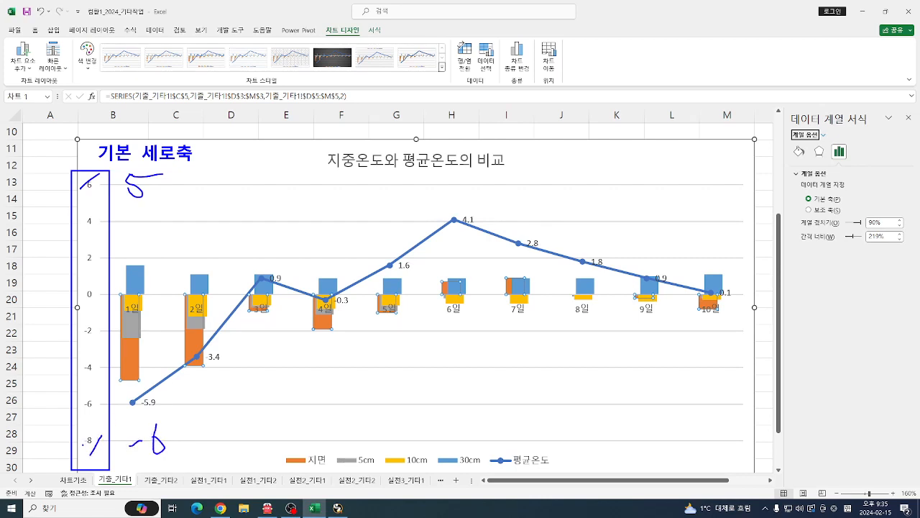
{"action": "left_click_drag", "start_coordinate": [73, 404], "coordinate": [75, 440]}
{"action": "left_click_drag", "start_coordinate": [69, 402], "coordinate": [46, 365]}
{"action": "left_click_drag", "start_coordinate": [45, 323], "coordinate": [44, 350]}
{"action": "key", "text": "Escape"}
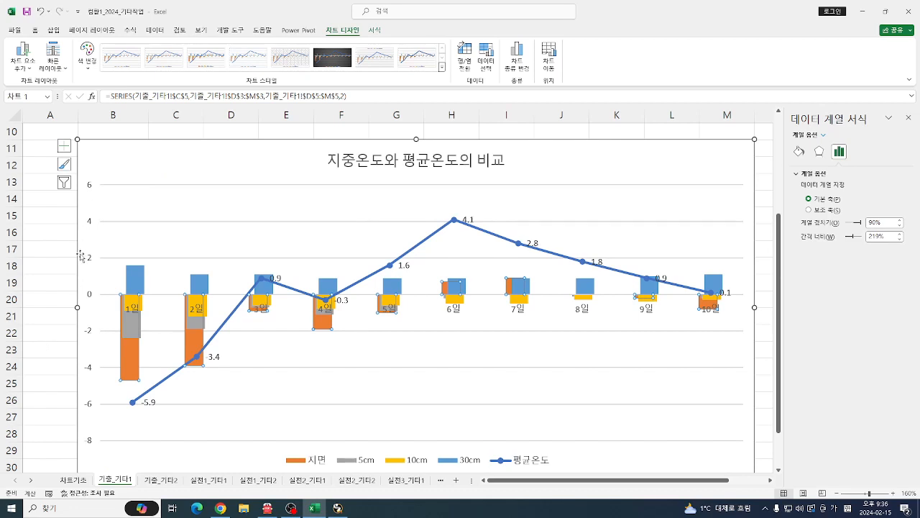
Open the format options of the chart's vertical value axis and set its minimum bound (최소값) to -6.
{"action": "scroll", "coordinate": [80, 256], "scroll_direction": "down", "scroll_amount": 2}
{"action": "scroll", "coordinate": [81, 256], "scroll_direction": "up", "scroll_amount": 2}
{"action": "left_click", "coordinate": [90, 188]}
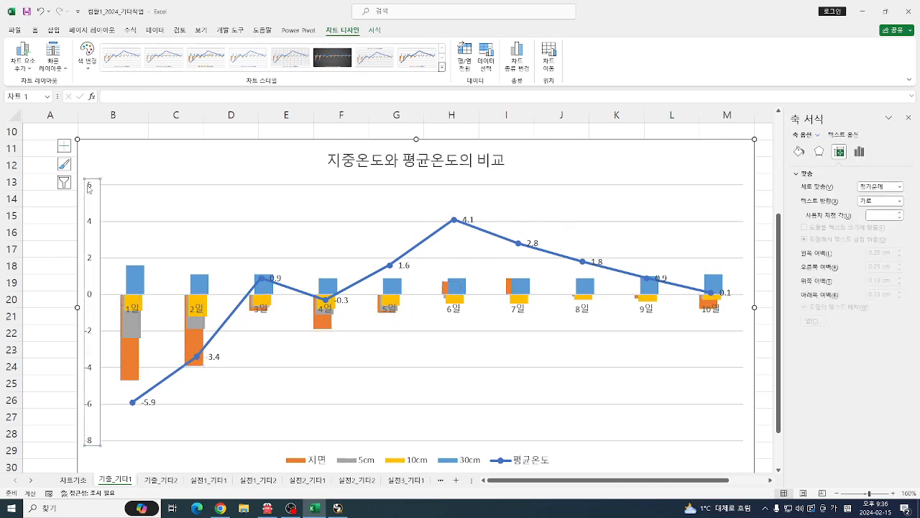
{"action": "right_click", "coordinate": [89, 189]}
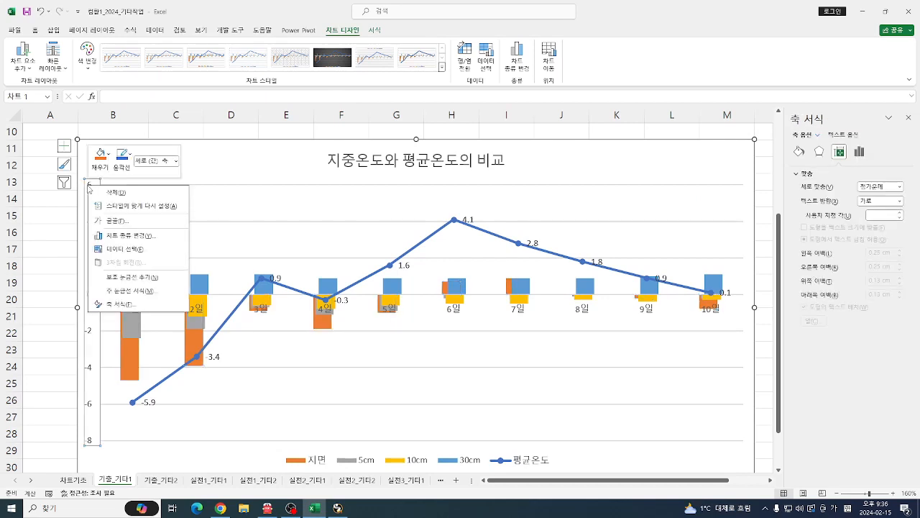
{"action": "left_click", "coordinate": [125, 304]}
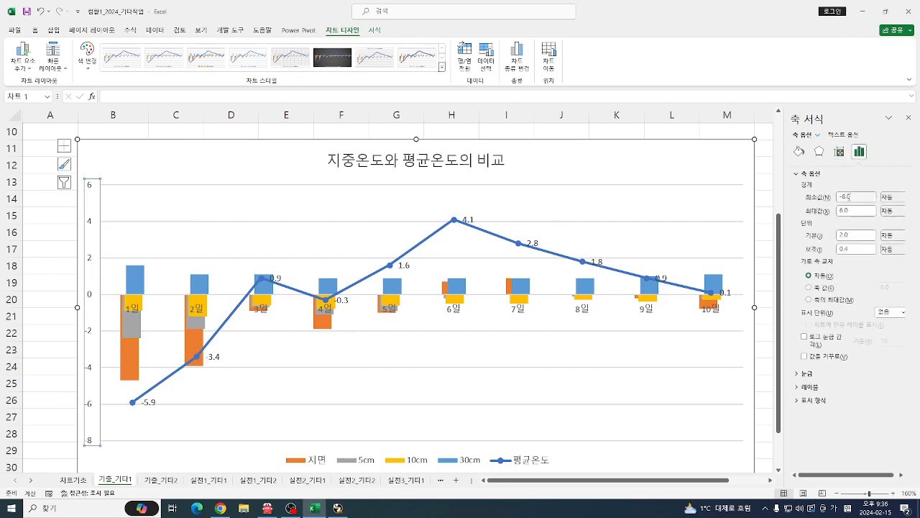
{"action": "left_click", "coordinate": [855, 210]}
{"action": "left_click", "coordinate": [850, 234]}
{"action": "left_click_drag", "start_coordinate": [862, 197], "coordinate": [825, 196]}
{"action": "type", "text": "-6"}
Set the vertical axis maximum (최대값) to 5 and its major unit (기본) to 1, and close the axis formatting.
{"action": "left_click_drag", "start_coordinate": [851, 211], "coordinate": [768, 214]}
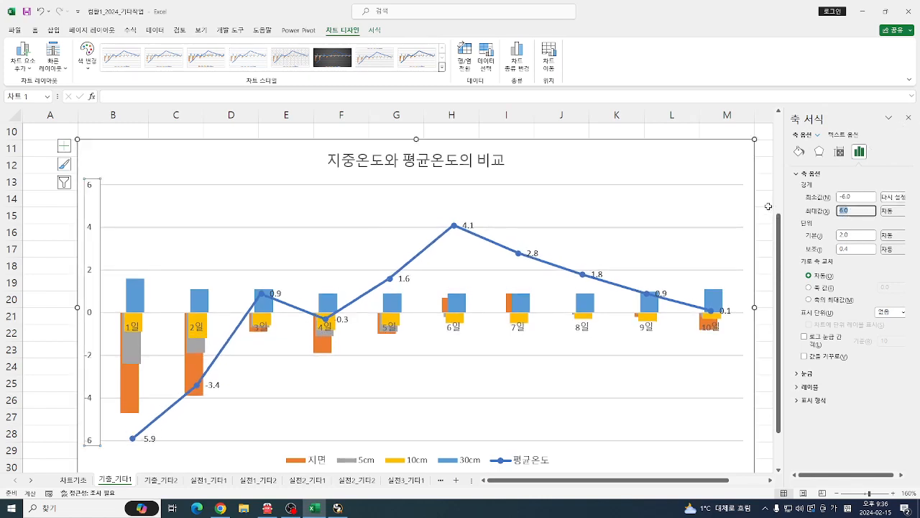
{"action": "type", "text": "5"}
{"action": "key", "text": "Tab"}
{"action": "type", "text": "1"}
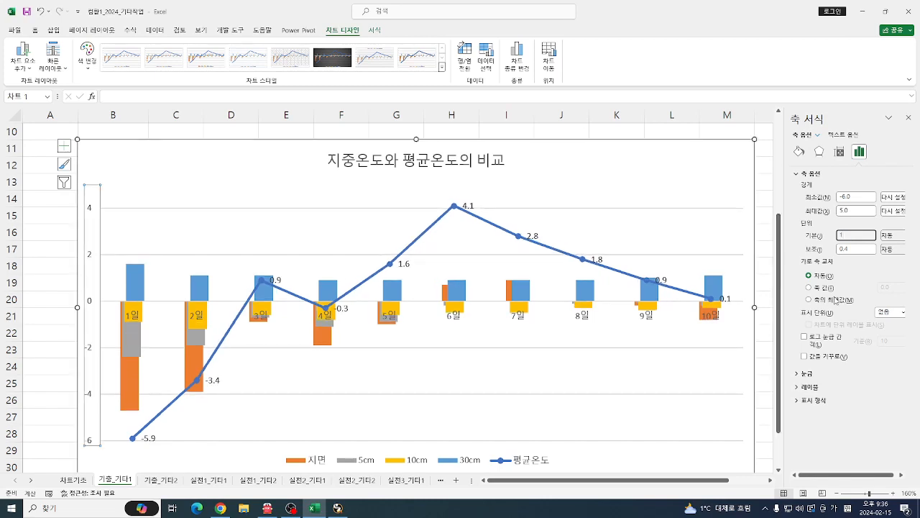
{"action": "key", "text": "Tab"}
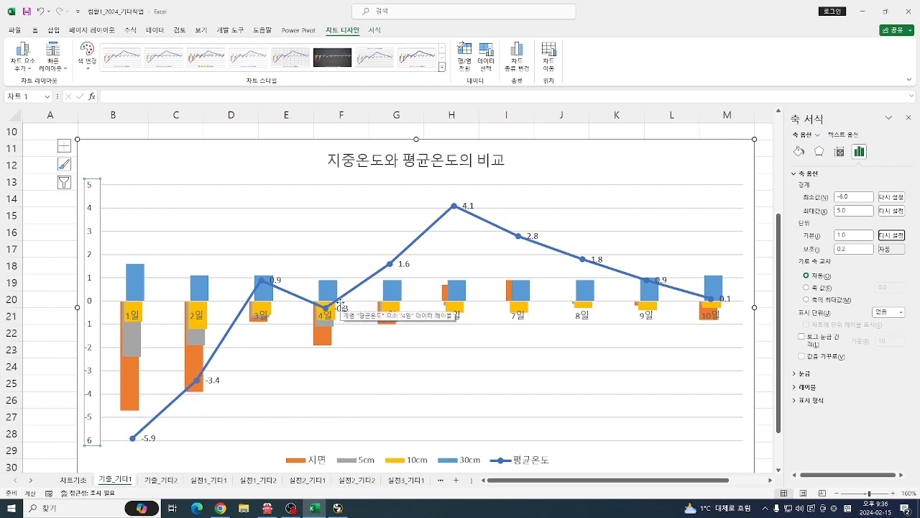
{"action": "left_click", "coordinate": [909, 118]}
{"action": "left_click", "coordinate": [586, 167]}
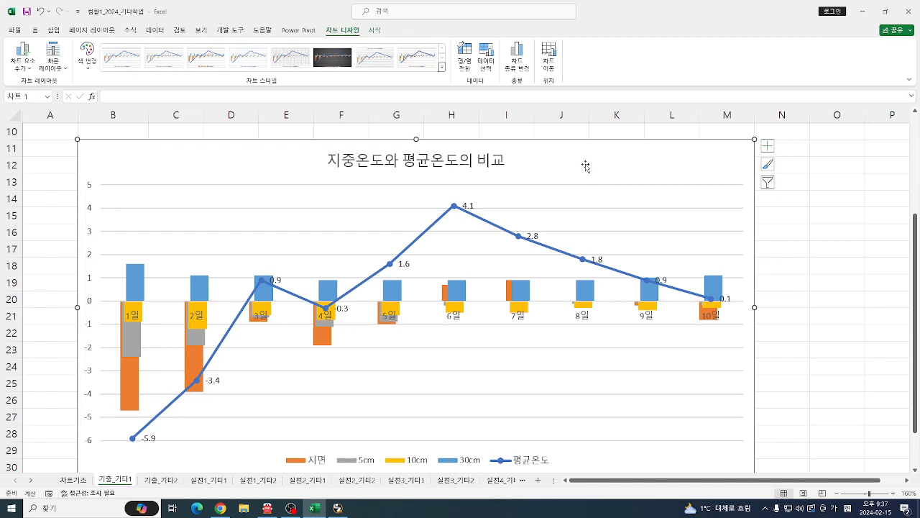
{"action": "right_click", "coordinate": [586, 166]}
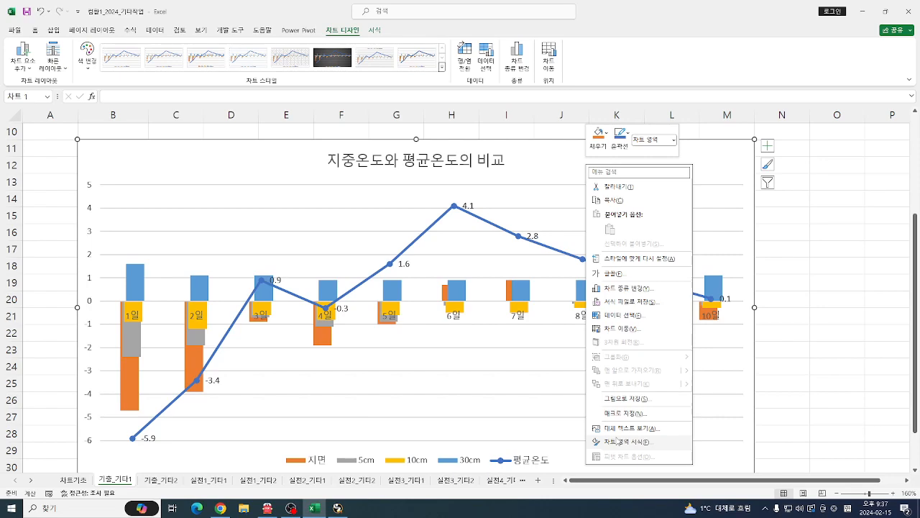
{"action": "key", "text": "Escape"}
{"action": "left_click", "coordinate": [817, 281]}
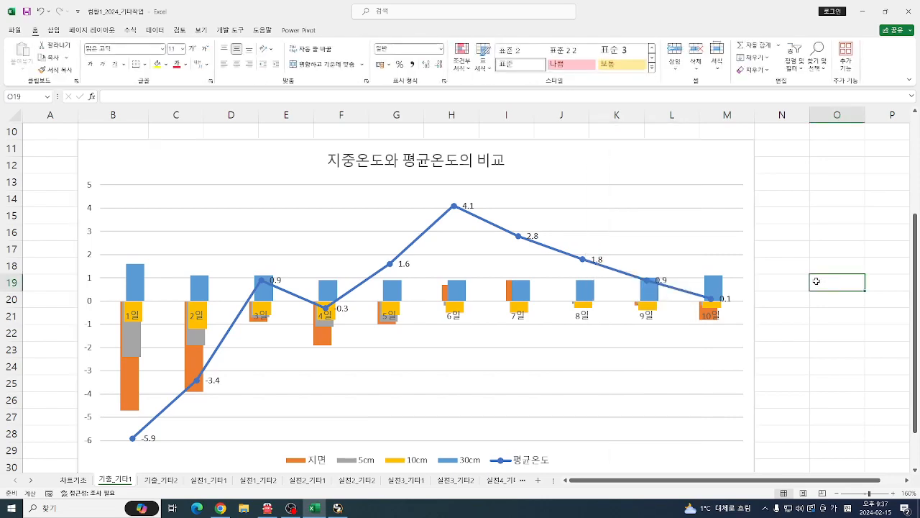
{"action": "scroll", "coordinate": [791, 284], "scroll_direction": "down", "scroll_amount": 2, "text": "ctrl"}
{"action": "scroll", "coordinate": [747, 286], "scroll_direction": "up", "scroll_amount": 3}
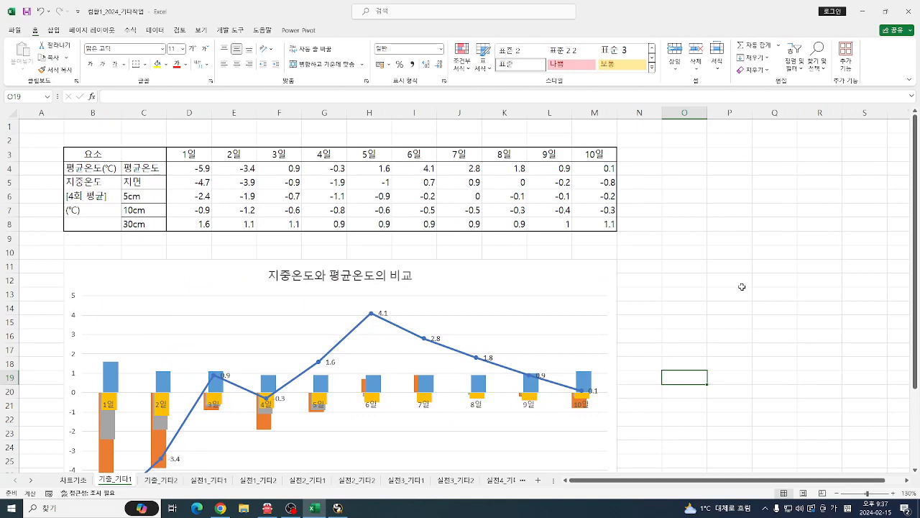
{"action": "scroll", "coordinate": [742, 286], "scroll_direction": "down", "scroll_amount": 3}
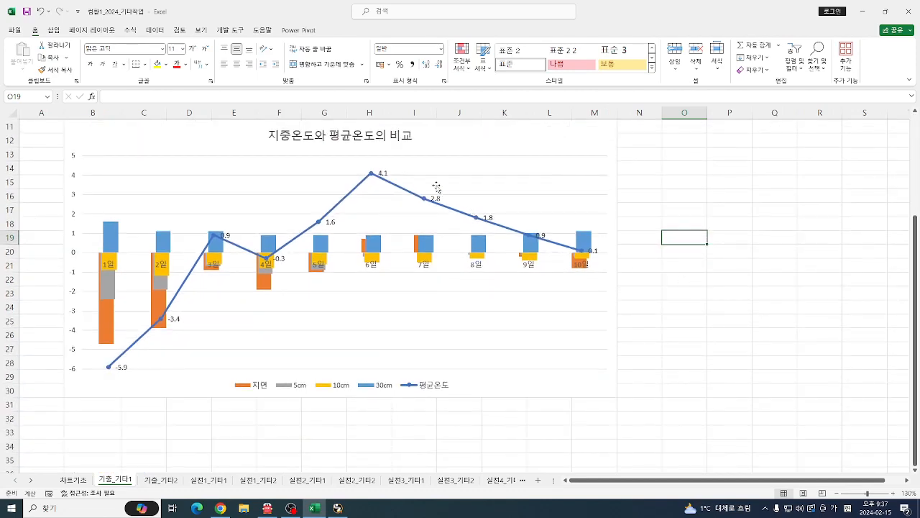
{"action": "left_click", "coordinate": [388, 207]}
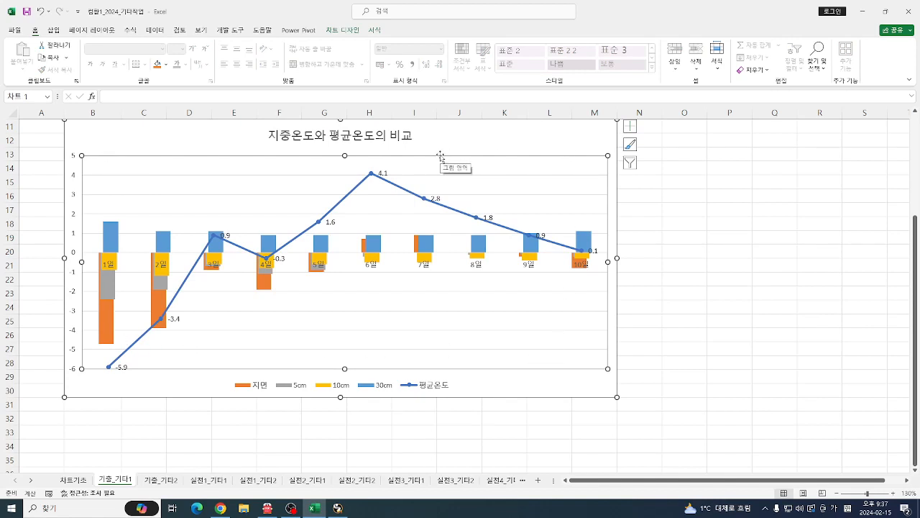
{"action": "left_click_drag", "start_coordinate": [548, 194], "coordinate": [712, 205]}
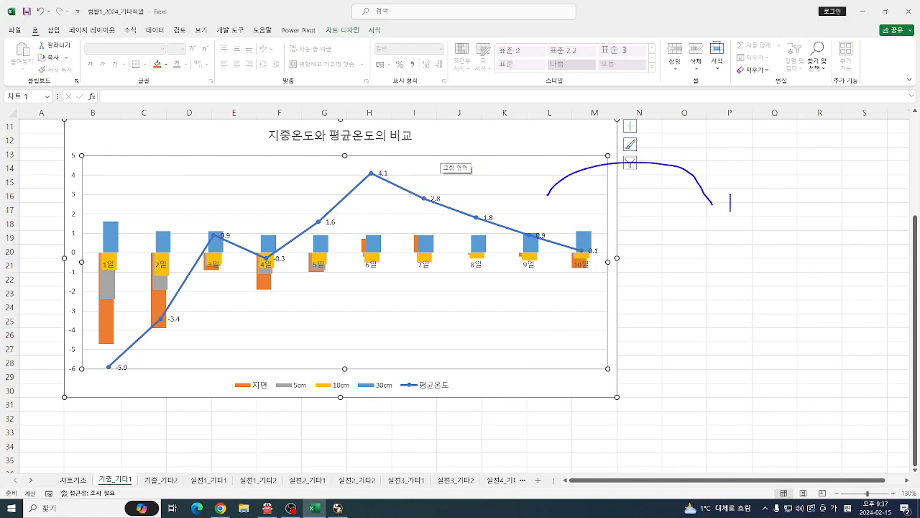
{"action": "left_click", "coordinate": [730, 203]}
{"action": "type", "text": "그림영ㅇ"}
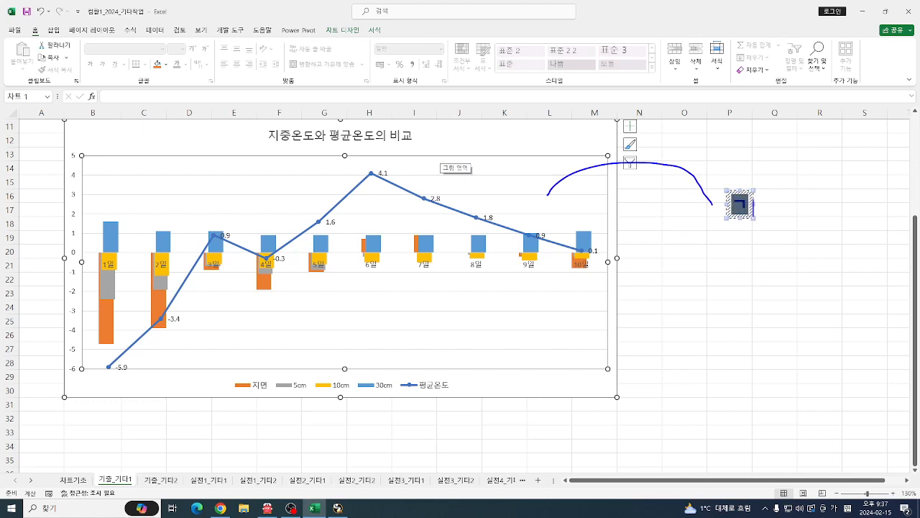
{"action": "type", "text": "ㅕㄱ"}
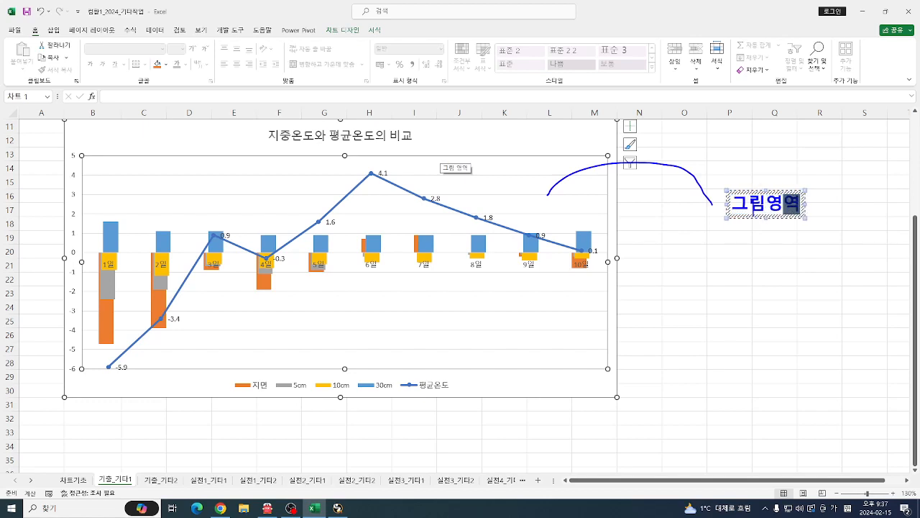
{"action": "key", "text": "Escape"}
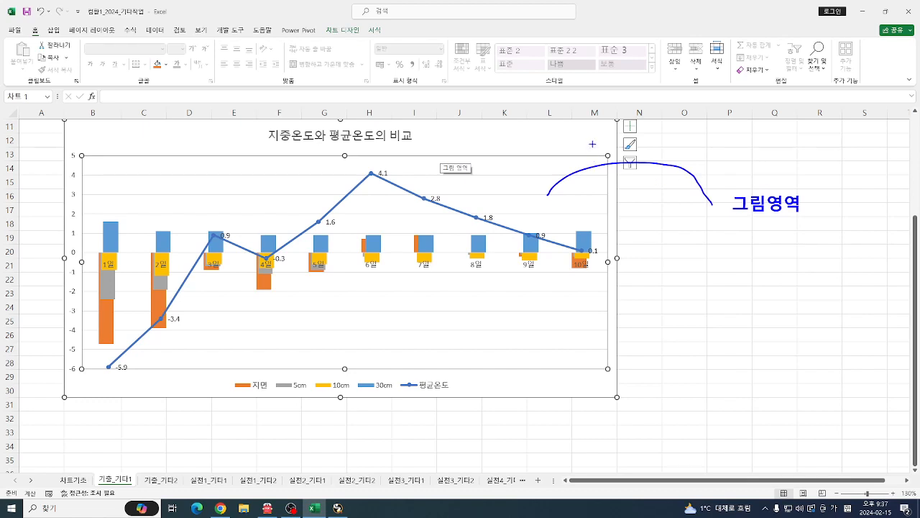
{"action": "left_click_drag", "start_coordinate": [588, 132], "coordinate": [683, 143]}
{"action": "left_click", "coordinate": [690, 144]}
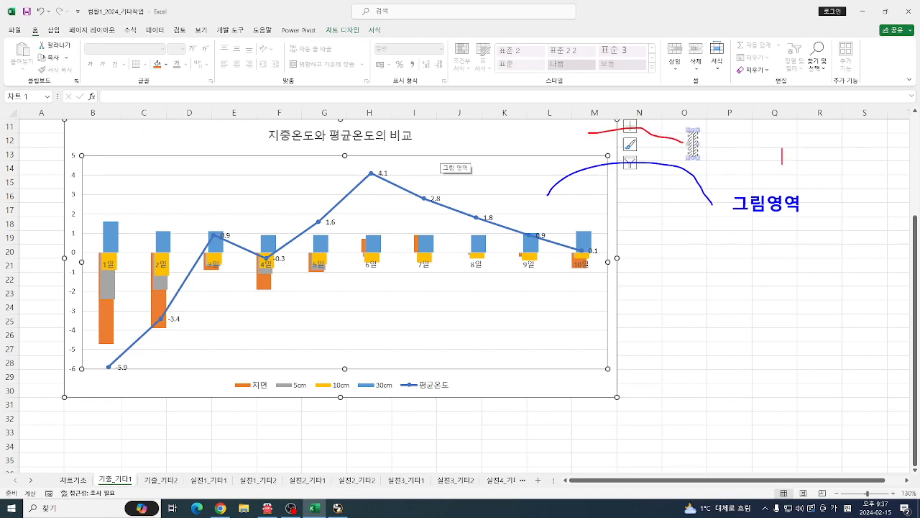
{"action": "type", "text": "ㅊㅏㅌㅡㅇㅕㅇ"}
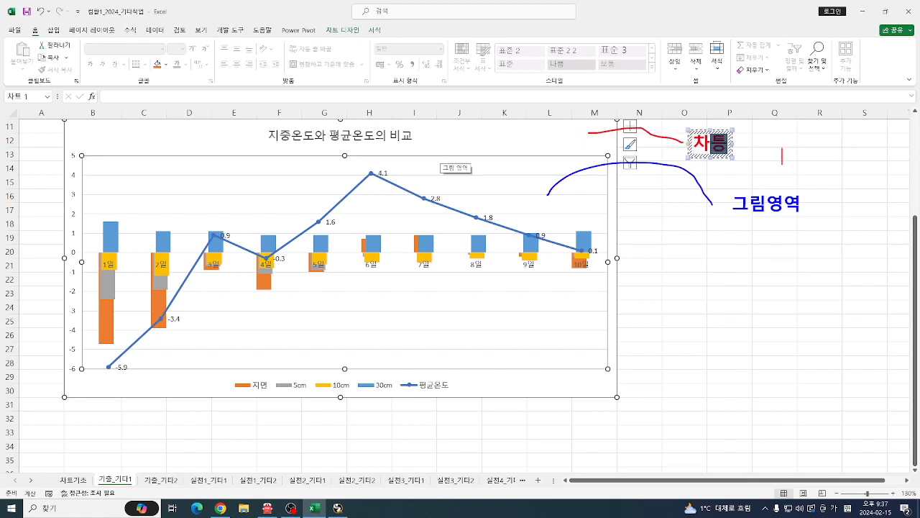
{"action": "type", "text": "ㅕㄱ"}
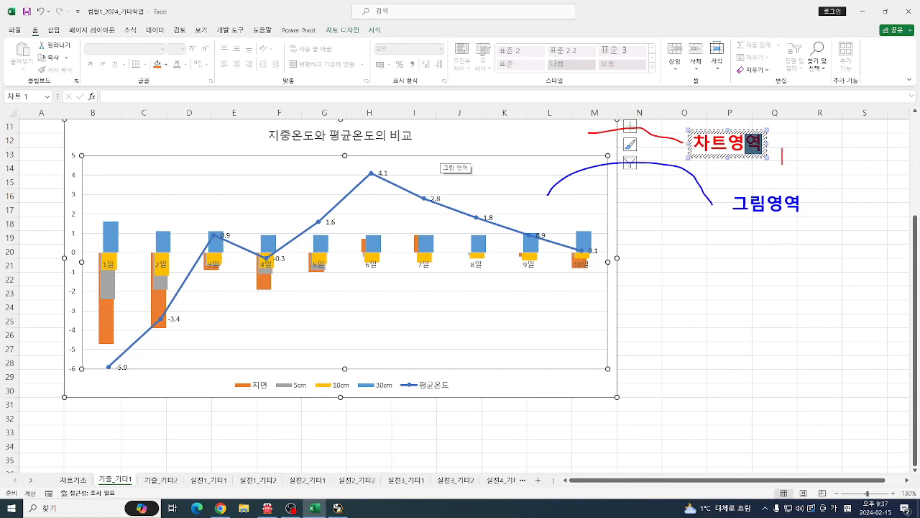
{"action": "key", "text": "Escape"}
{"action": "key", "text": "Escape"}
Turn on rounded corners (둥근 모서리) for the chart area's border in the chart area format options, and deselect the chart.
{"action": "scroll", "coordinate": [755, 172], "scroll_direction": "up", "scroll_amount": 4}
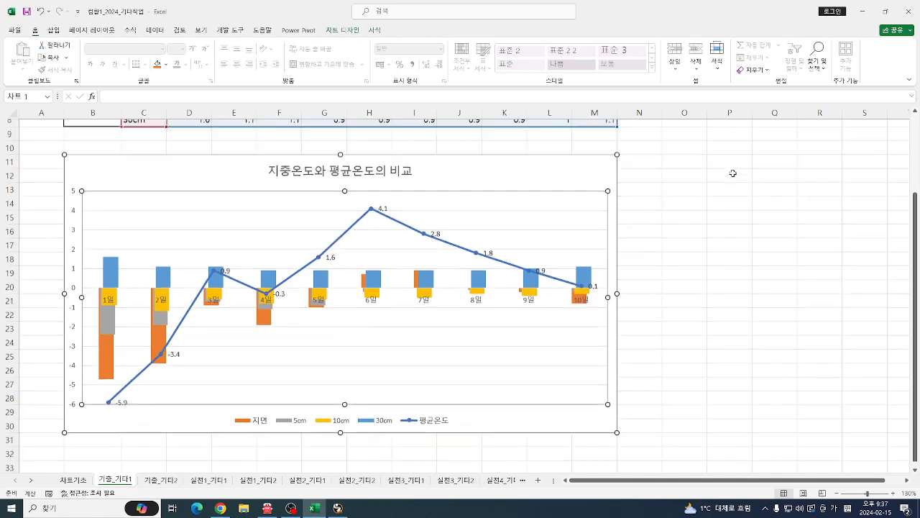
{"action": "left_click", "coordinate": [532, 279]}
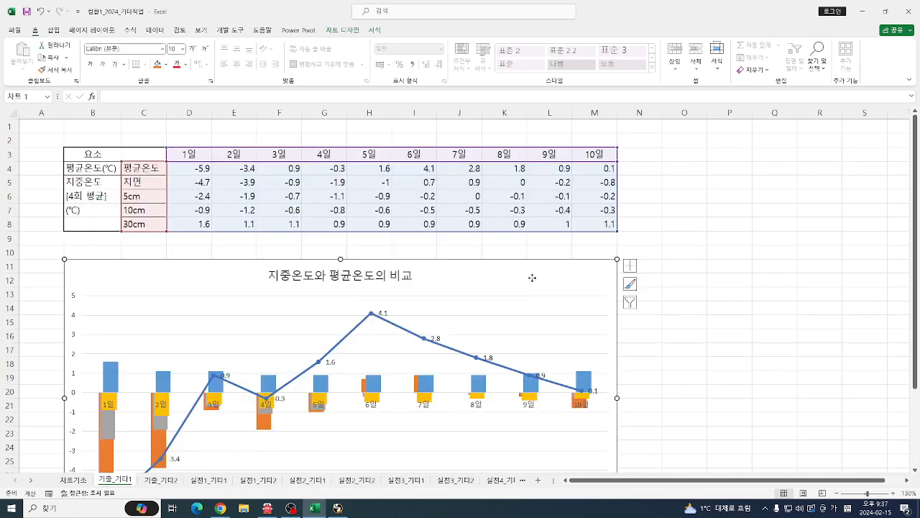
{"action": "right_click", "coordinate": [532, 277]}
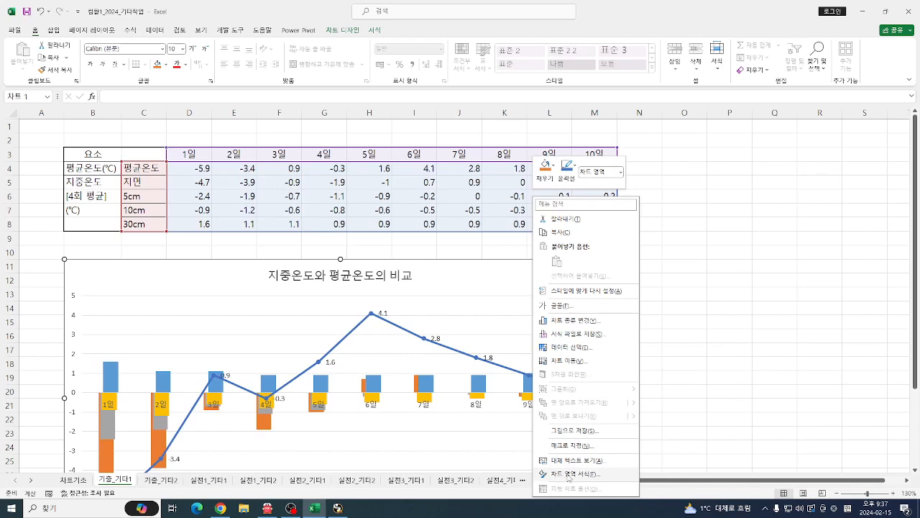
{"action": "left_click", "coordinate": [569, 474]}
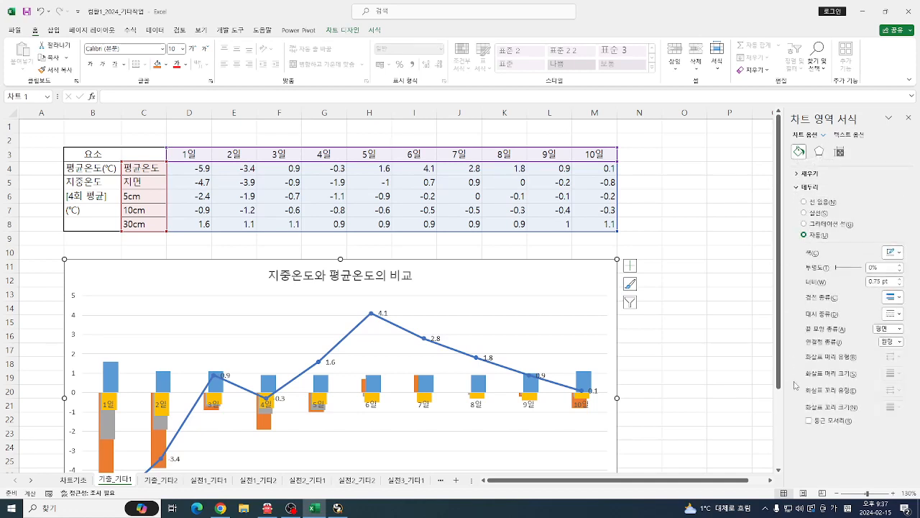
{"action": "left_click", "coordinate": [808, 421]}
{"action": "left_click", "coordinate": [908, 117]}
{"action": "left_click", "coordinate": [732, 346]}
{"action": "scroll", "coordinate": [731, 340], "scroll_direction": "down", "scroll_amount": 2}
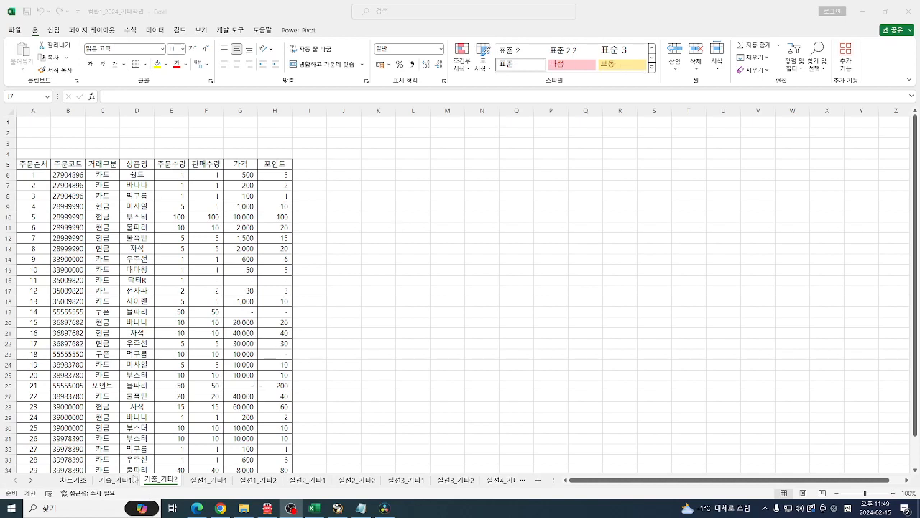
Select the numeric data range E6:H36 on the 기출_기타2 sheet to check the cells that need formatting.
{"action": "left_click", "coordinate": [335, 166]}
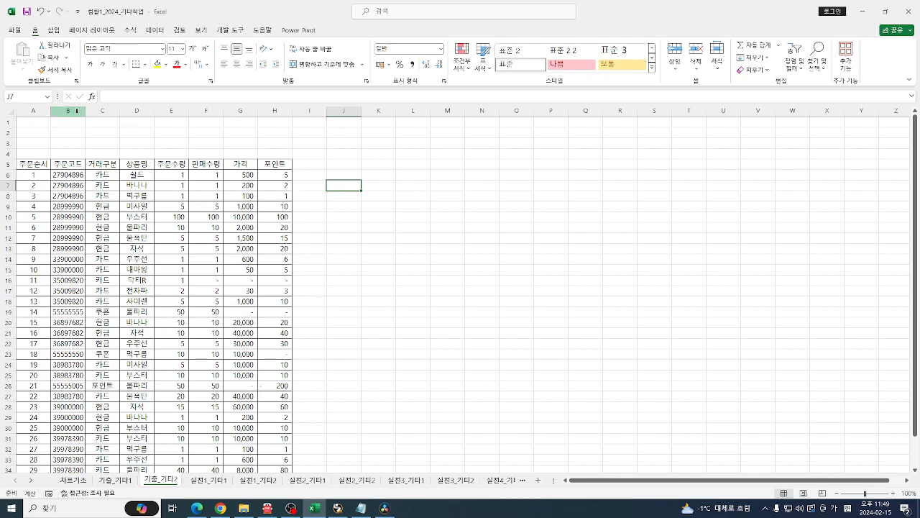
{"action": "left_click", "coordinate": [31, 95]}
{"action": "type", "text": "c5"}
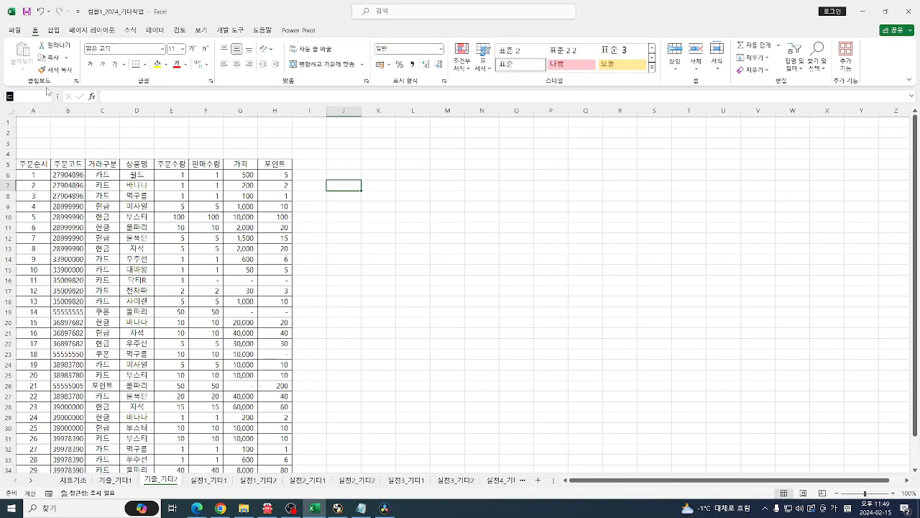
{"action": "type", "text": ":h36"}
{"action": "key", "text": "Return"}
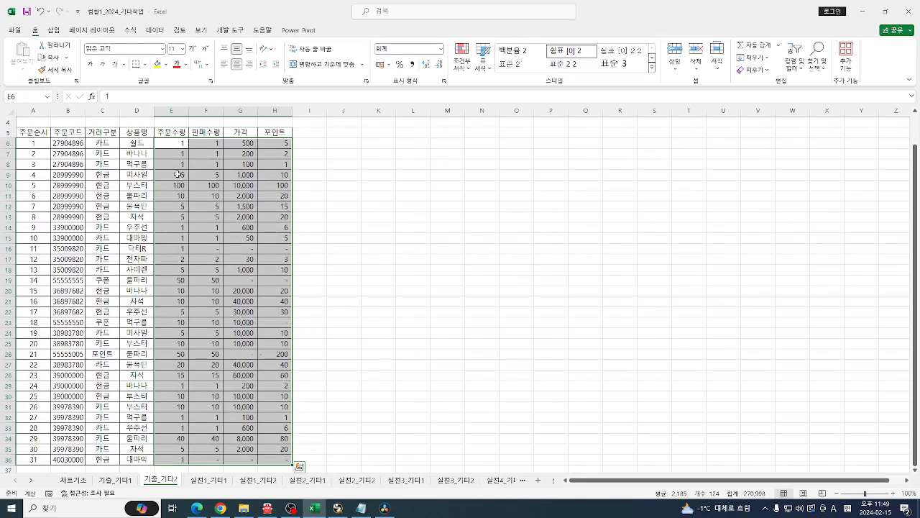
{"action": "scroll", "coordinate": [234, 184], "scroll_direction": "up", "scroll_amount": 1}
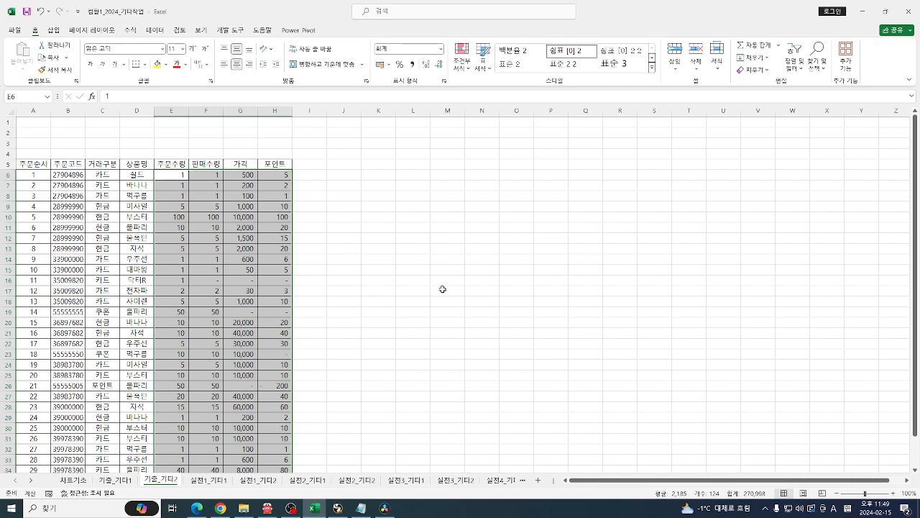
{"action": "left_click", "coordinate": [378, 173]}
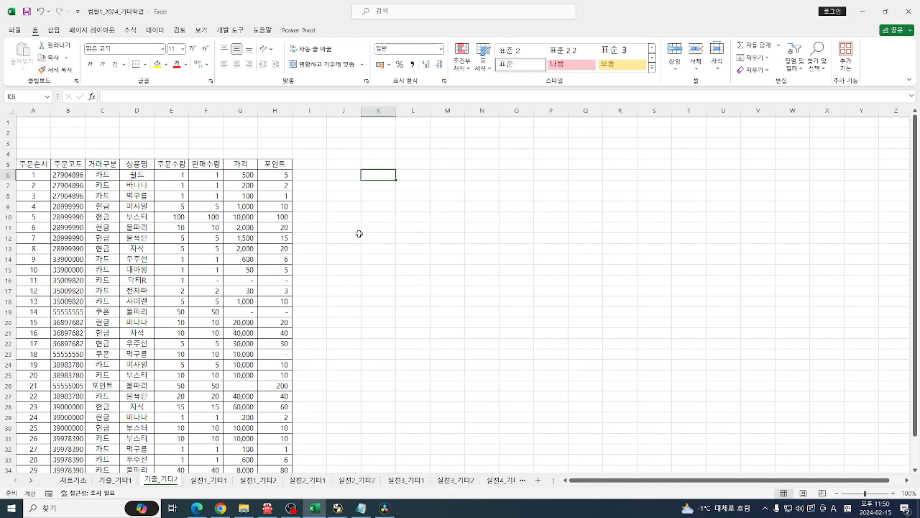
Switch to Notepad and write the first format section [=1][빨강]0; two lines below the requirement sentence.
{"action": "left_click", "coordinate": [230, 30]}
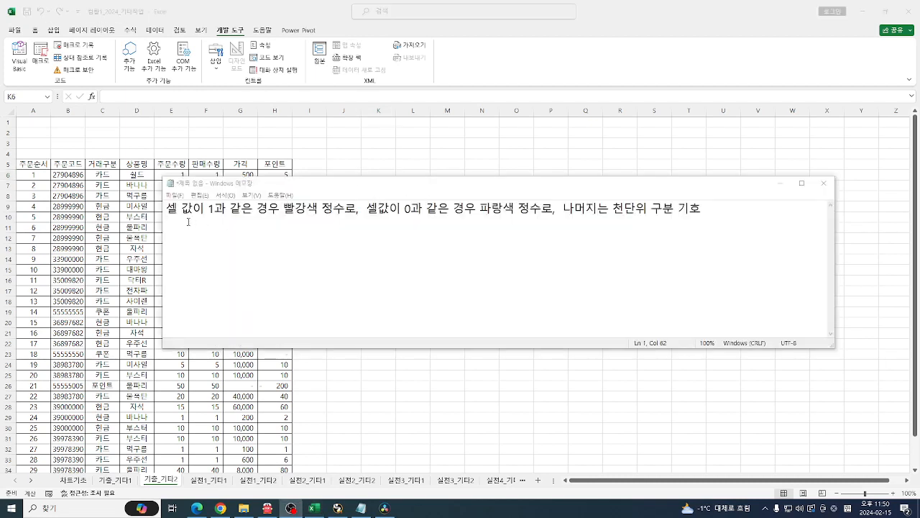
{"action": "left_click", "coordinate": [724, 210]}
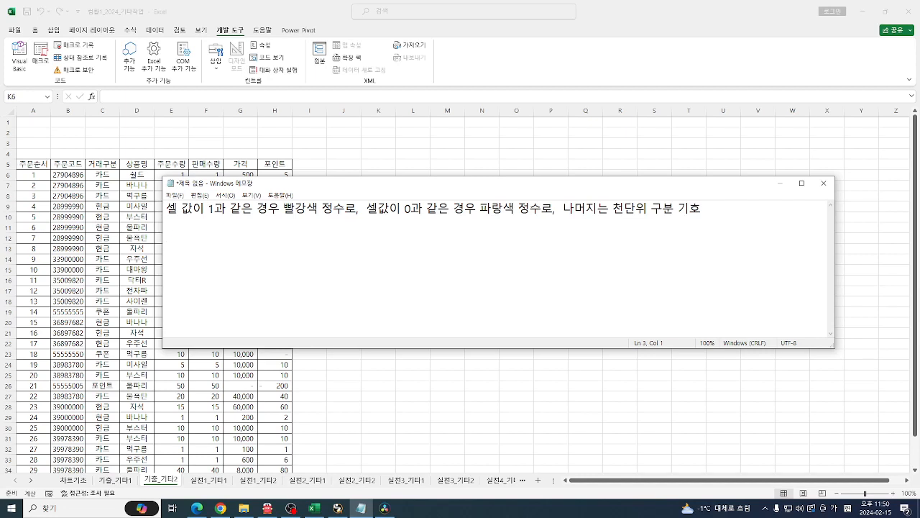
{"action": "type", "text": "[=1][빨강]0"}
{"action": "mouse_move", "coordinate": [168, 215]}
{"action": "left_mouse_down"}
{"action": "mouse_move", "coordinate": [355, 214]}
{"action": "mouse_move", "coordinate": [364, 230]}
{"action": "mouse_move", "coordinate": [417, 219]}
{"action": "left_mouse_up"}
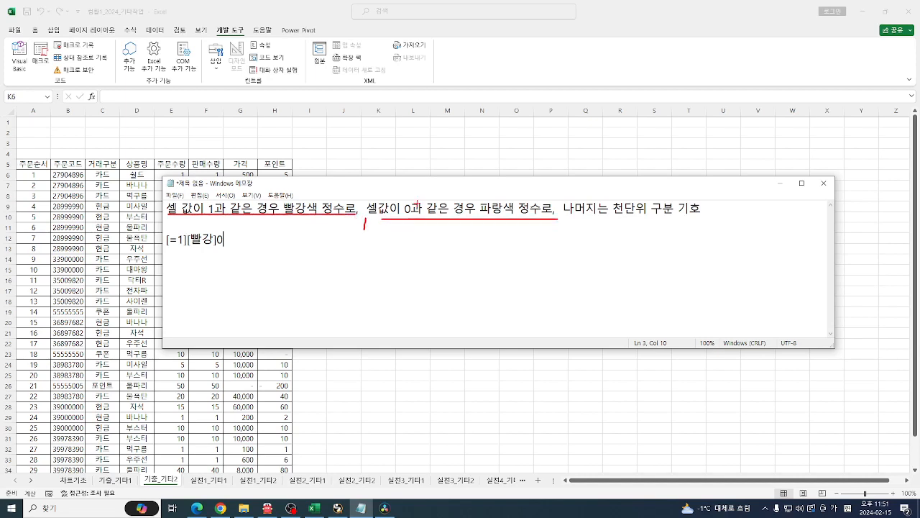
{"action": "left_click_drag", "start_coordinate": [408, 189], "coordinate": [417, 199]}
{"action": "left_click_drag", "start_coordinate": [369, 195], "coordinate": [367, 201]}
{"action": "key", "text": "Escape"}
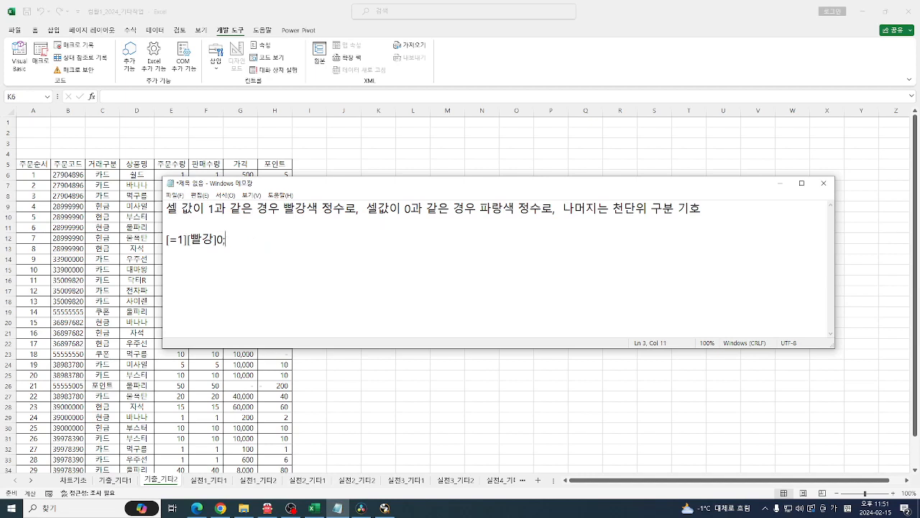
Append [=0][파랑]0;#,##0 to the format code in Notepad and select the whole code line.
{"action": "type", "text": "[=0][파랑]0;#,#"}
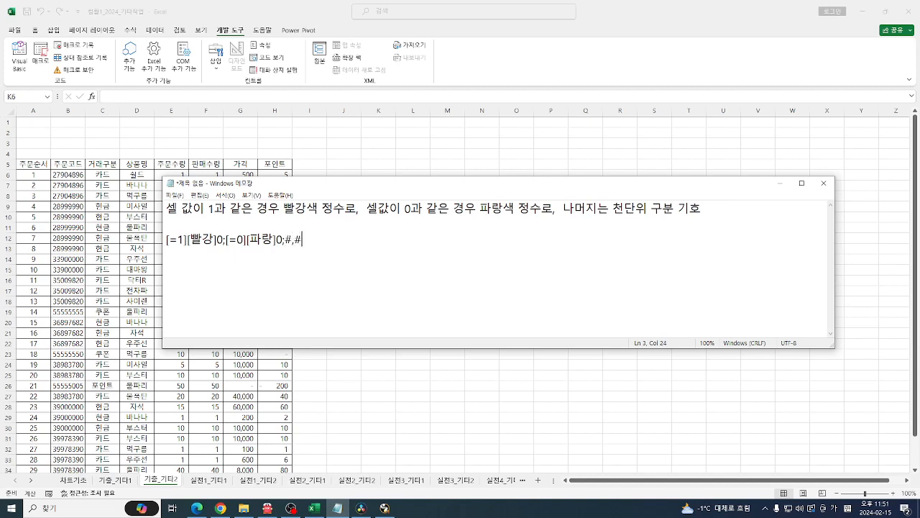
{"action": "type", "text": "#0"}
{"action": "left_click_drag", "start_coordinate": [328, 243], "coordinate": [173, 240]}
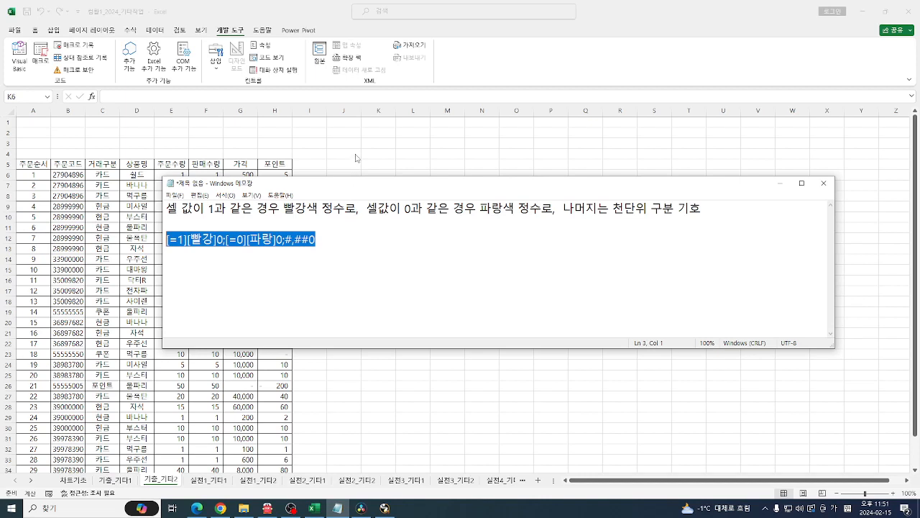
Switch back to Excel and look at the macro recording dialog, closing it without starting a recording.
{"action": "key", "text": "alt+Tab"}
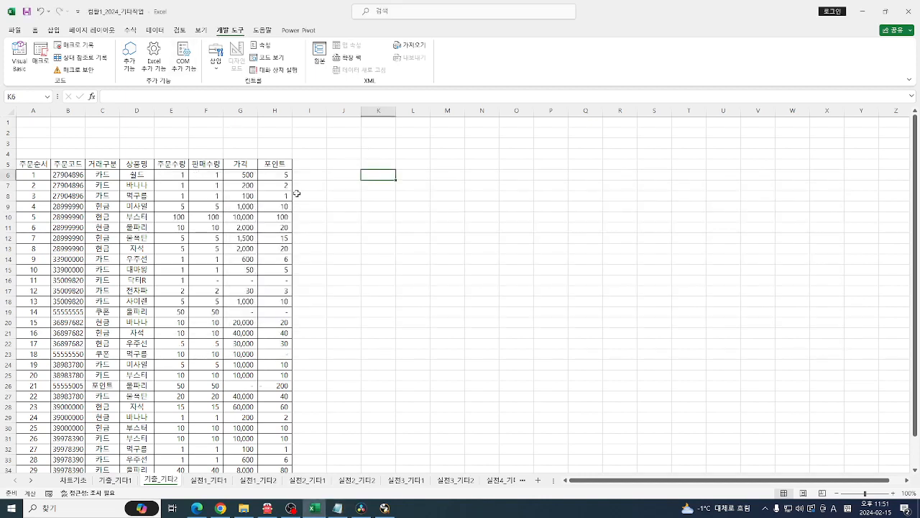
{"action": "left_click", "coordinate": [352, 194]}
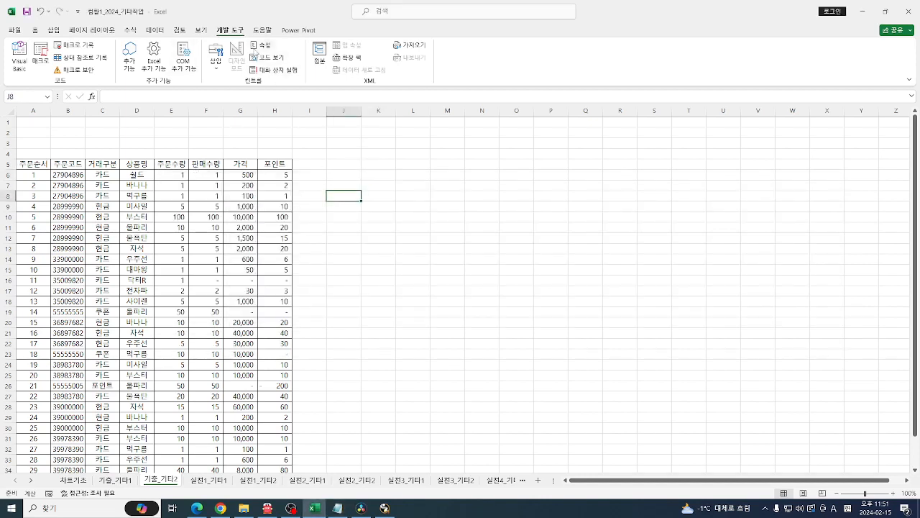
{"action": "left_click", "coordinate": [89, 50]}
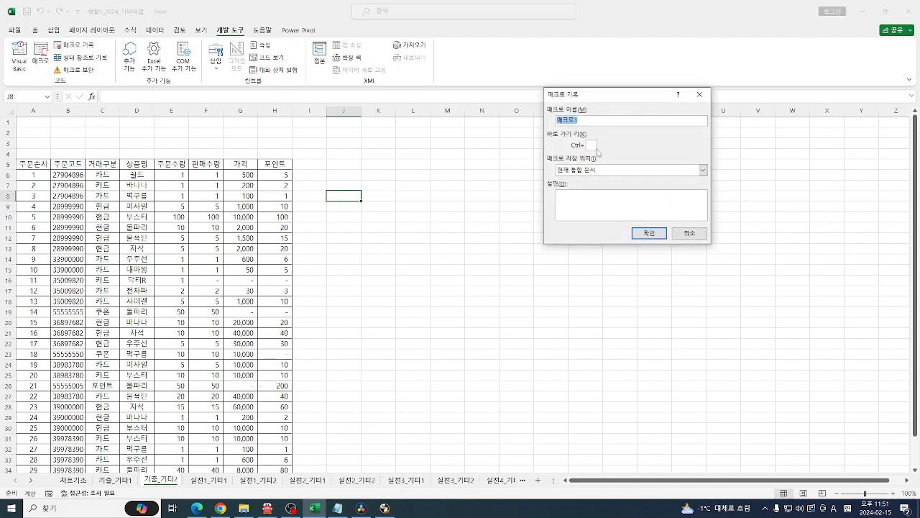
{"action": "left_click", "coordinate": [689, 233]}
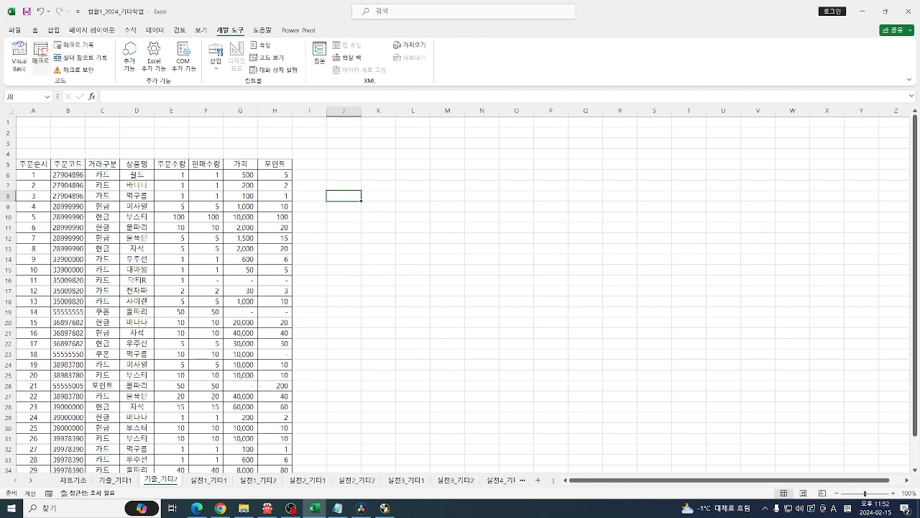
Hide the 개발 도구 tab in Excel's ribbon customization options.
{"action": "left_click", "coordinate": [77, 12]}
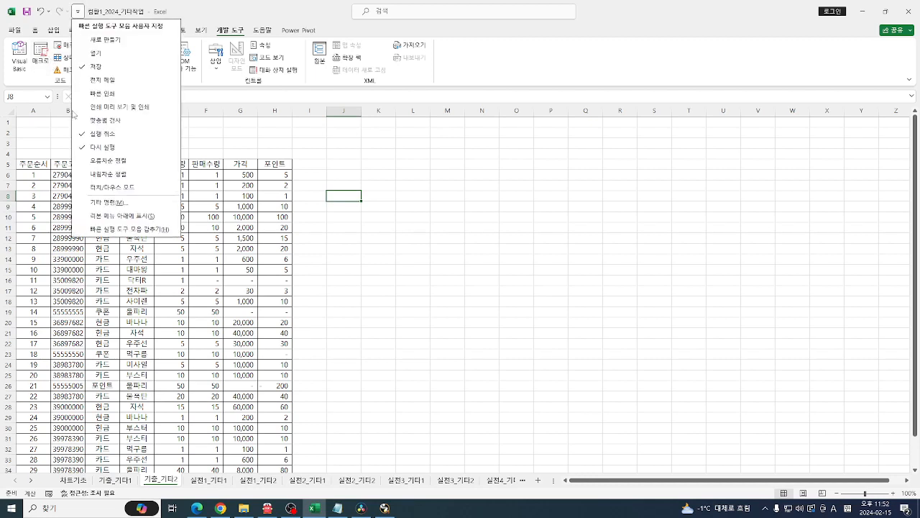
{"action": "left_click", "coordinate": [115, 203]}
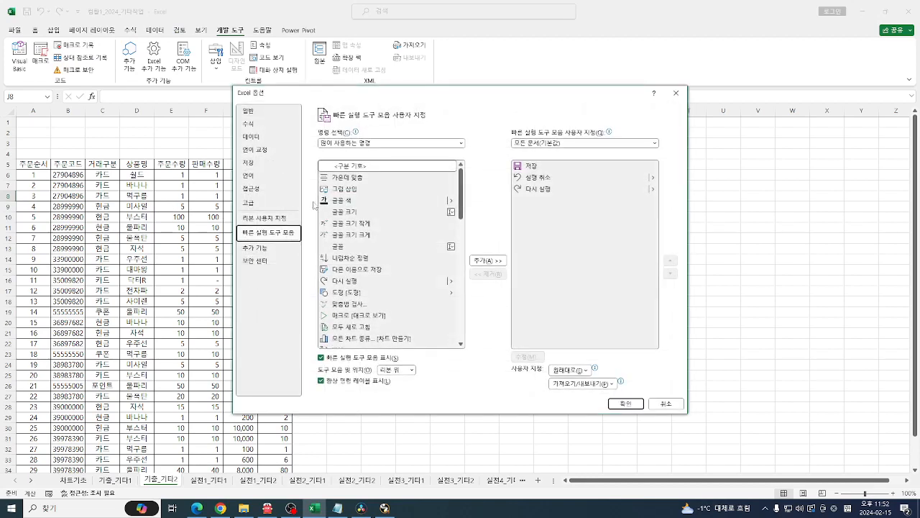
{"action": "left_click", "coordinate": [264, 217]}
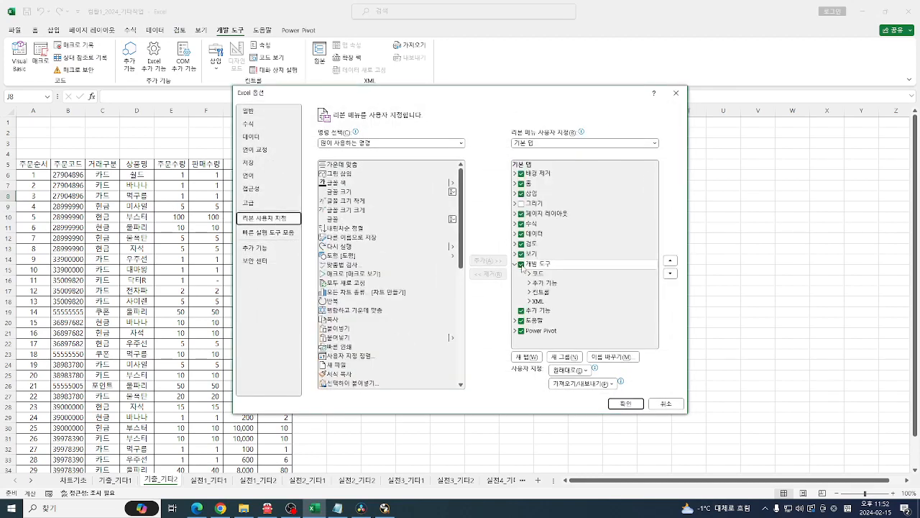
{"action": "left_click", "coordinate": [521, 264]}
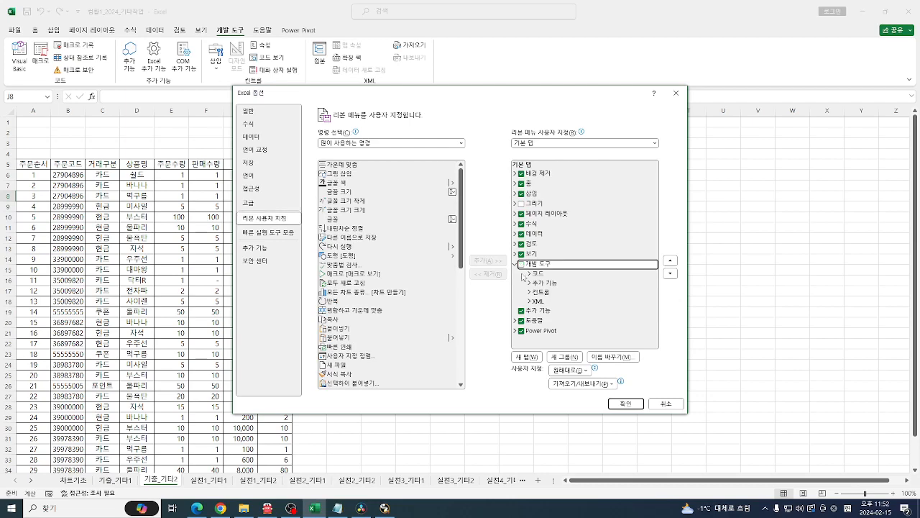
{"action": "left_click", "coordinate": [624, 403]}
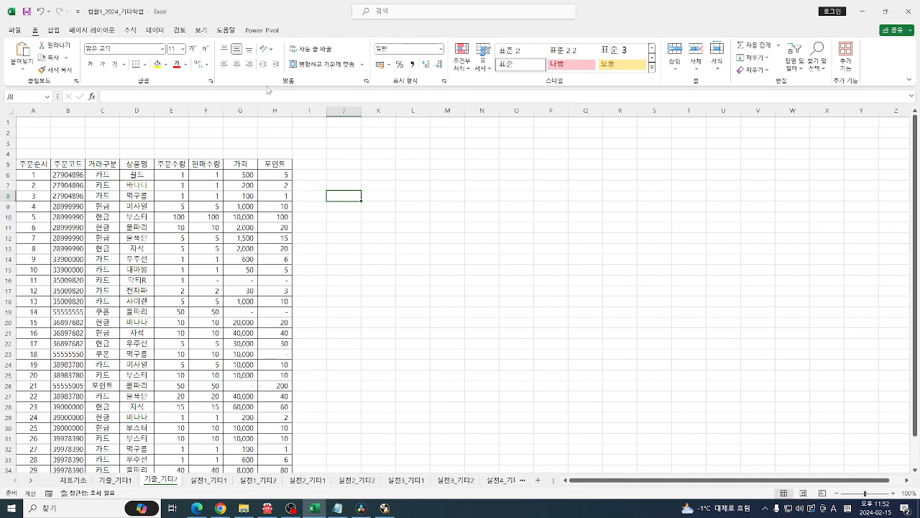
Enable the 개발 도구 tab again in Excel's ribbon customization options.
{"action": "left_click", "coordinate": [78, 12]}
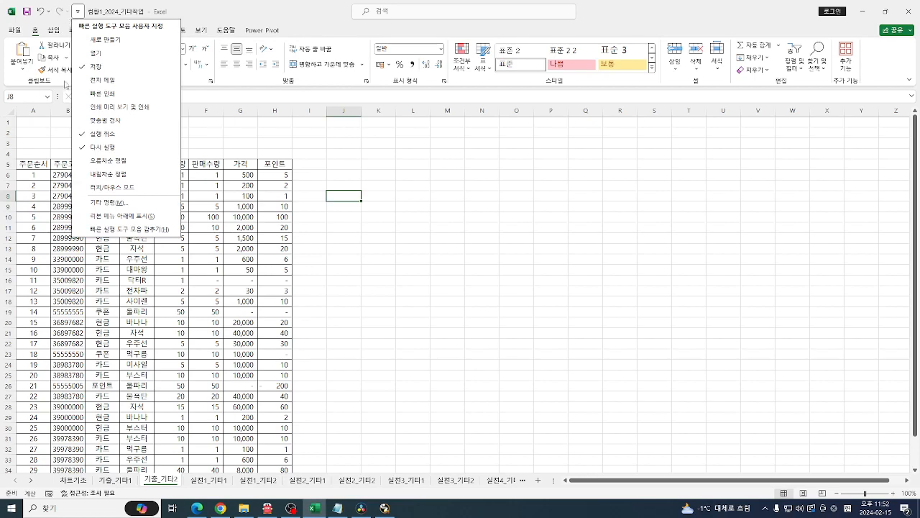
{"action": "left_click", "coordinate": [108, 202]}
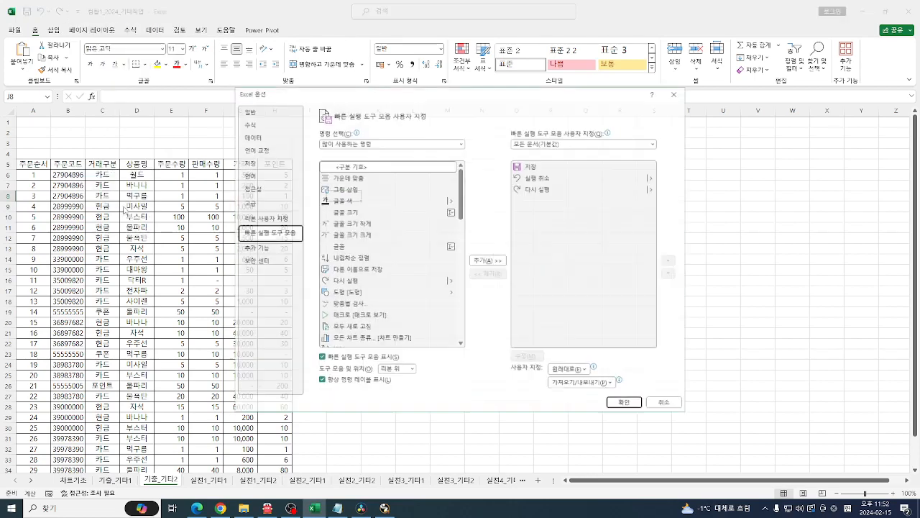
{"action": "left_click", "coordinate": [273, 220]}
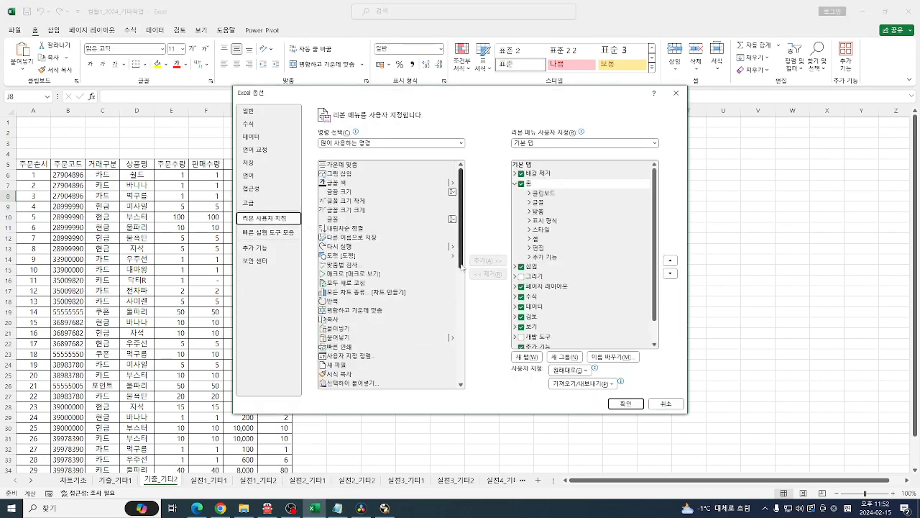
{"action": "scroll", "coordinate": [561, 313], "scroll_direction": "down", "scroll_amount": 1}
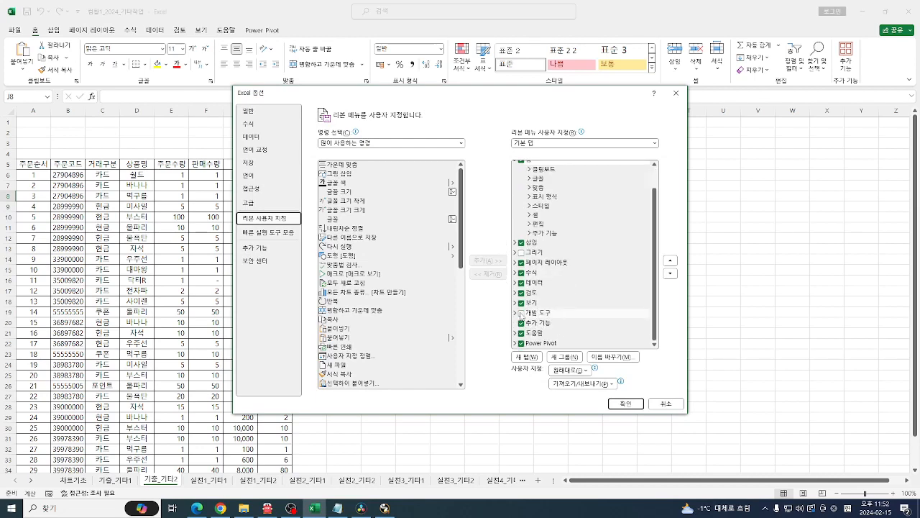
{"action": "left_click", "coordinate": [520, 313]}
{"action": "left_click", "coordinate": [624, 403]}
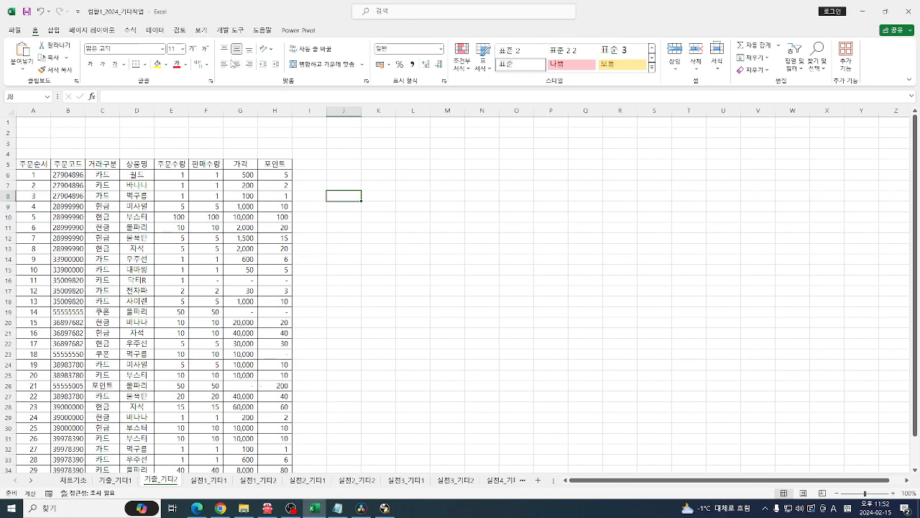
Start recording a macro named 서식적용, stored in the current workbook, with an empty cell outside the table selected.
{"action": "left_click", "coordinate": [349, 168]}
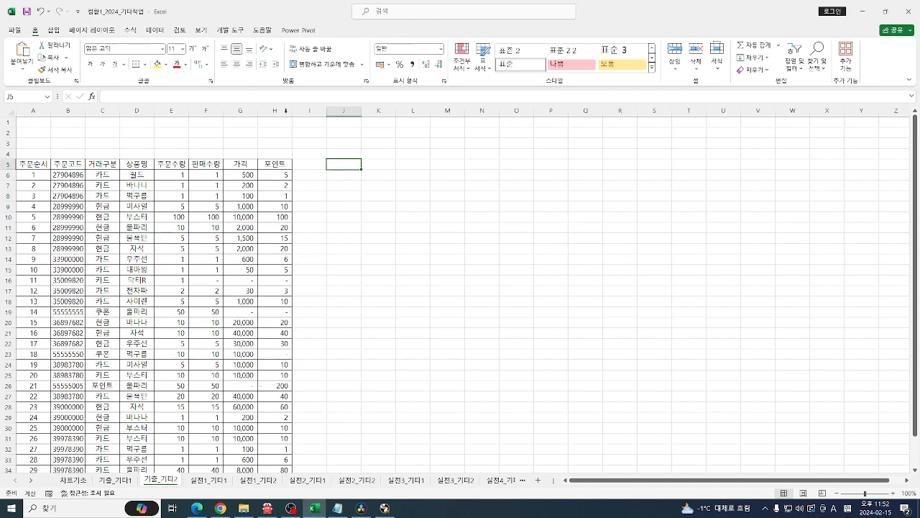
{"action": "left_click", "coordinate": [230, 31]}
{"action": "left_click", "coordinate": [74, 45]}
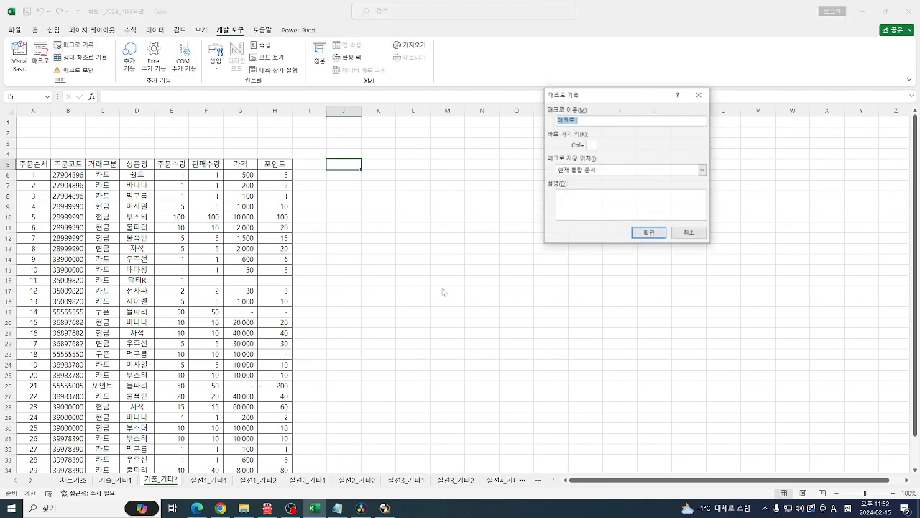
{"action": "left_click_drag", "start_coordinate": [583, 94], "coordinate": [417, 155]}
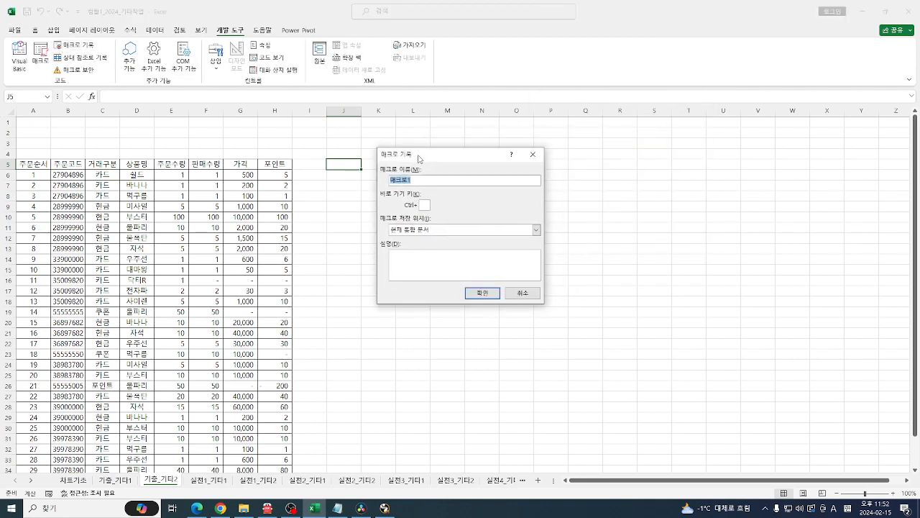
{"action": "type", "text": "ㅂ"}
{"action": "type", "text": "서식적"}
{"action": "type", "text": "용"}
{"action": "left_click", "coordinate": [480, 290]}
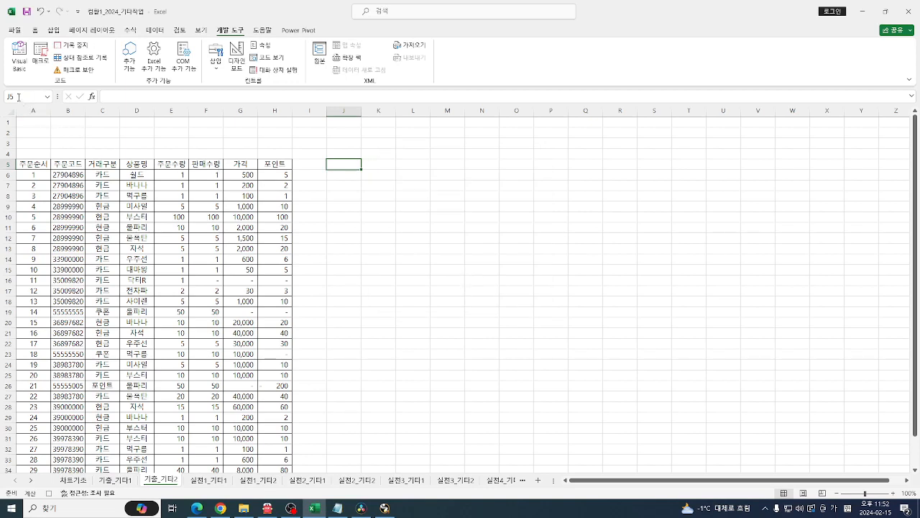
Apply the custom number format [=1][빨강]0;[=0][파랑]0;#,##0 to range E6:H36, deselect the range, and stop recording the macro.
{"action": "left_click", "coordinate": [18, 97]}
{"action": "key", "text": "BackSpace"}
{"action": "type", "text": "c6:h3"}
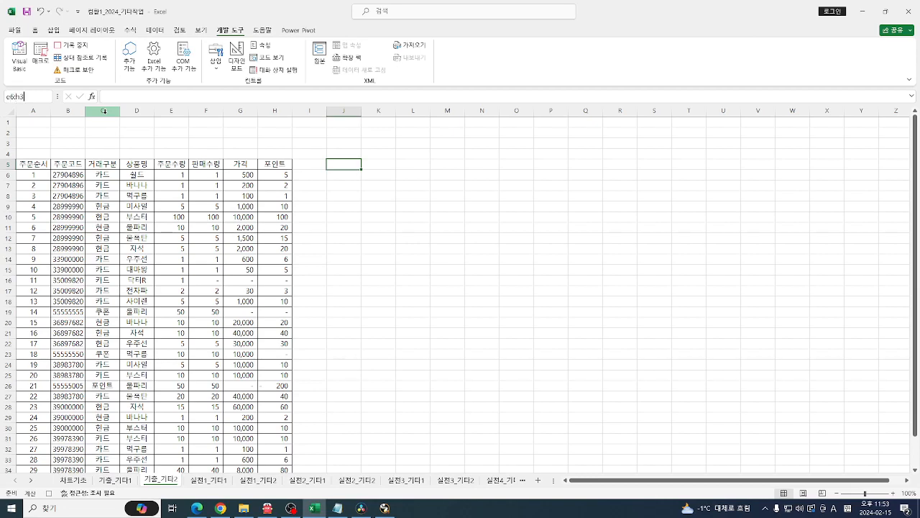
{"action": "type", "text": "6"}
{"action": "key", "text": "Return"}
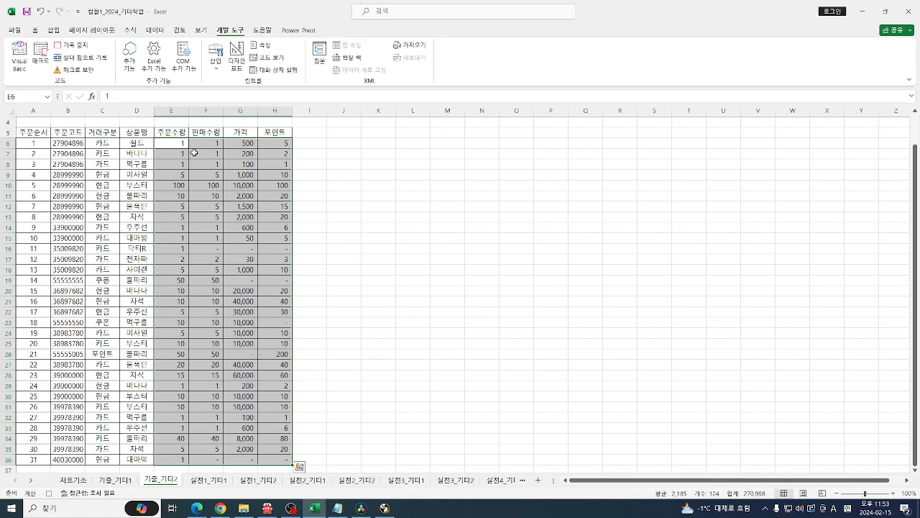
{"action": "key", "text": "ctrl+1"}
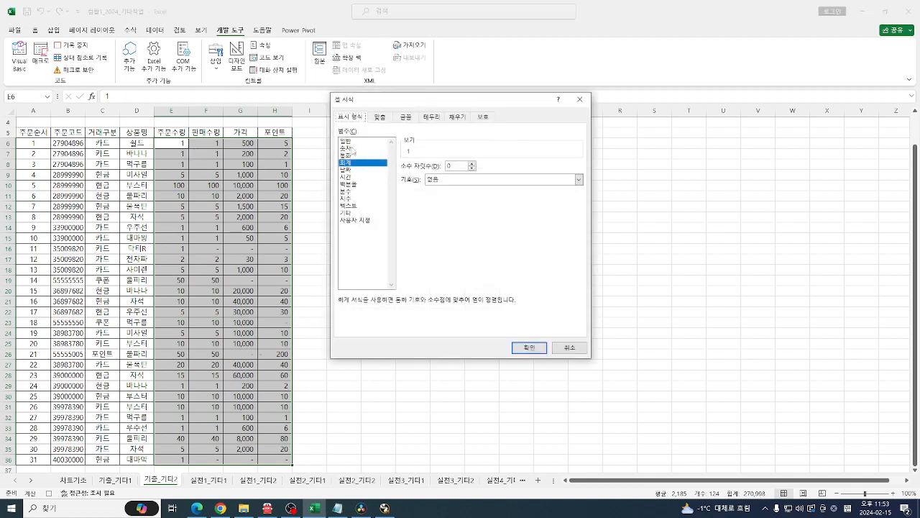
{"action": "left_click", "coordinate": [363, 220]}
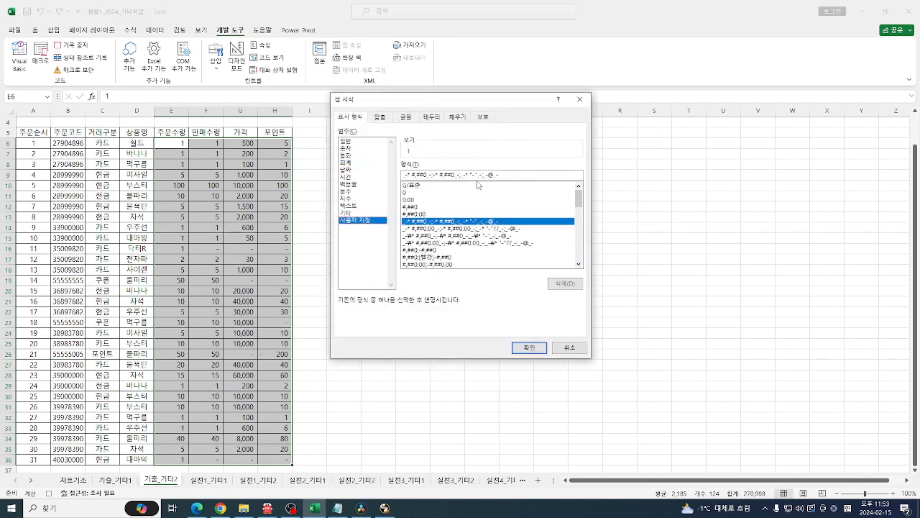
{"action": "left_click", "coordinate": [352, 176]}
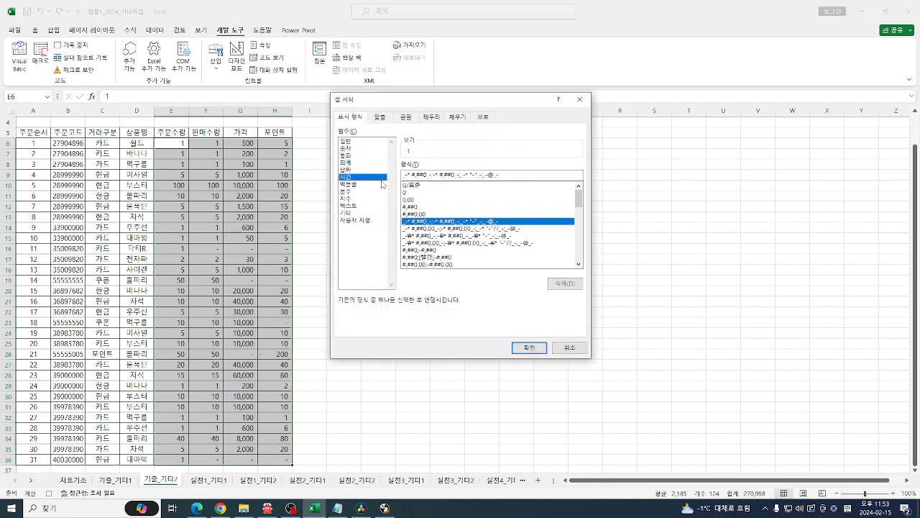
{"action": "left_click", "coordinate": [371, 220]}
{"action": "left_click_drag", "start_coordinate": [490, 174], "coordinate": [401, 176]}
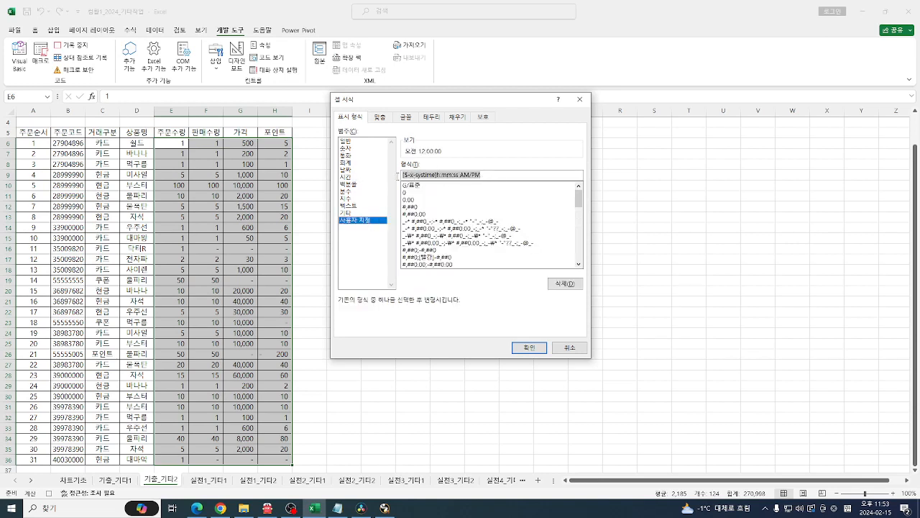
{"action": "key", "text": "BackSpace"}
{"action": "type", "text": "[=1][빨강]0;[=0][파랑]0;#,##0"}
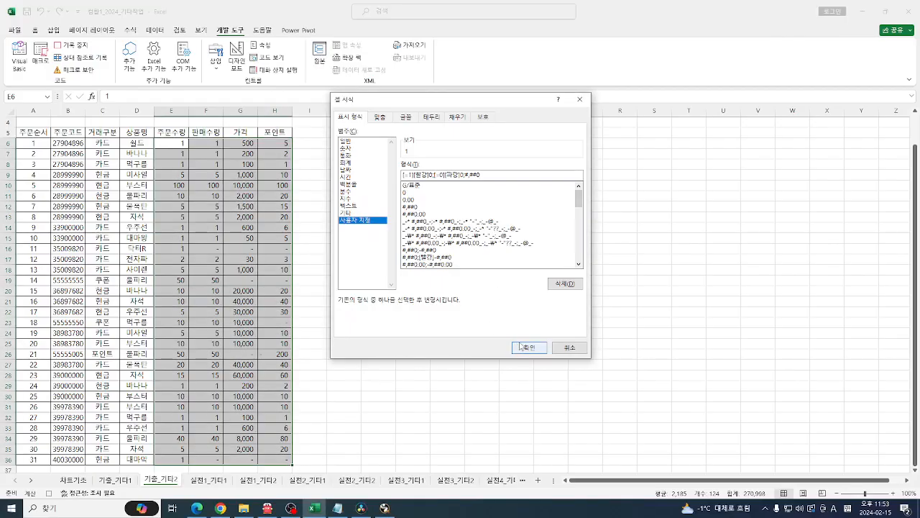
{"action": "left_click", "coordinate": [529, 347]}
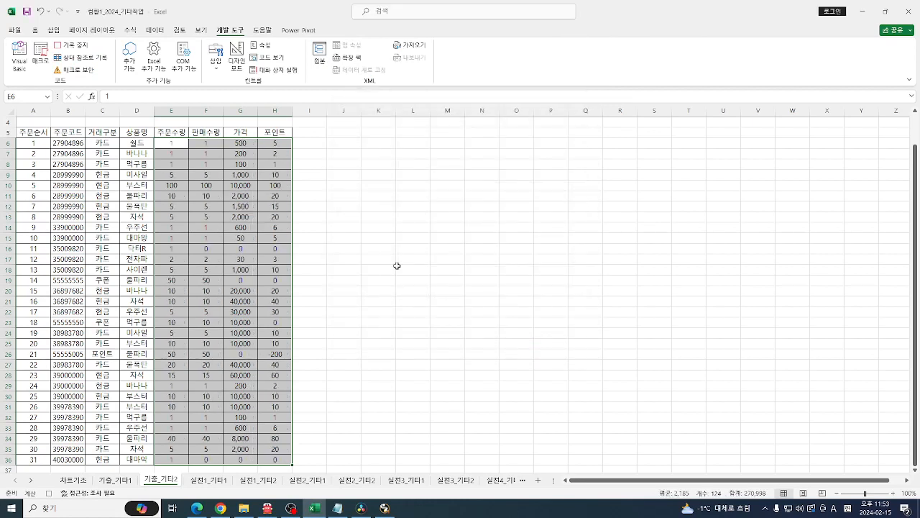
{"action": "left_click", "coordinate": [322, 142]}
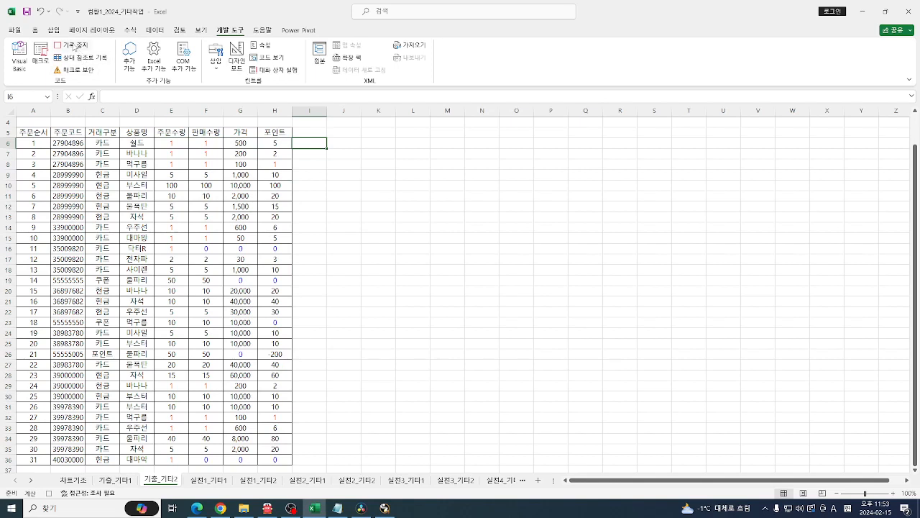
{"action": "left_click", "coordinate": [73, 46]}
Insert a form control button over cells B2:C3 and assign the 서식적용 macro to it.
{"action": "left_click", "coordinate": [213, 64]}
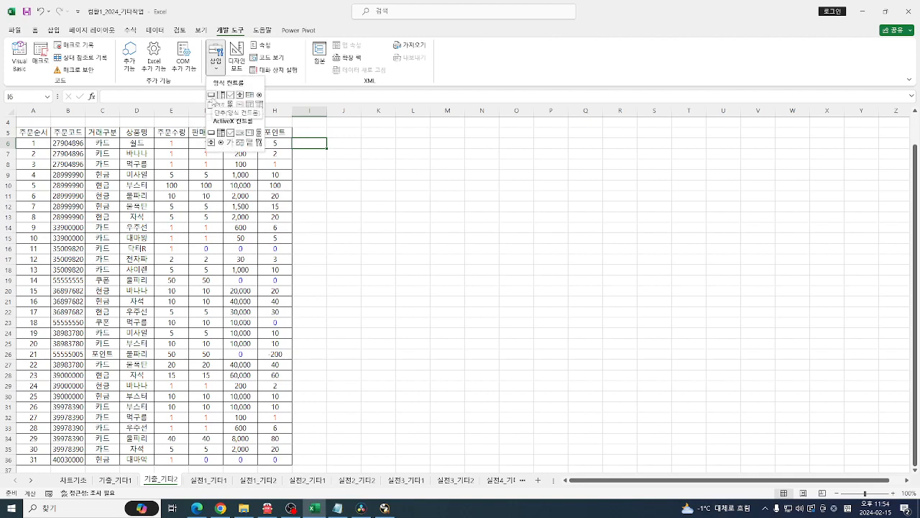
{"action": "left_click", "coordinate": [210, 95]}
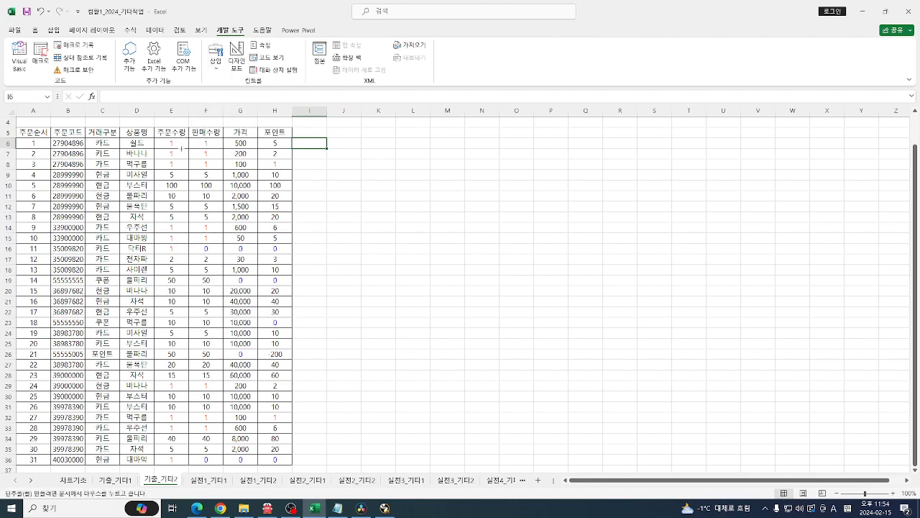
{"action": "scroll", "coordinate": [188, 161], "scroll_direction": "up", "scroll_amount": 1}
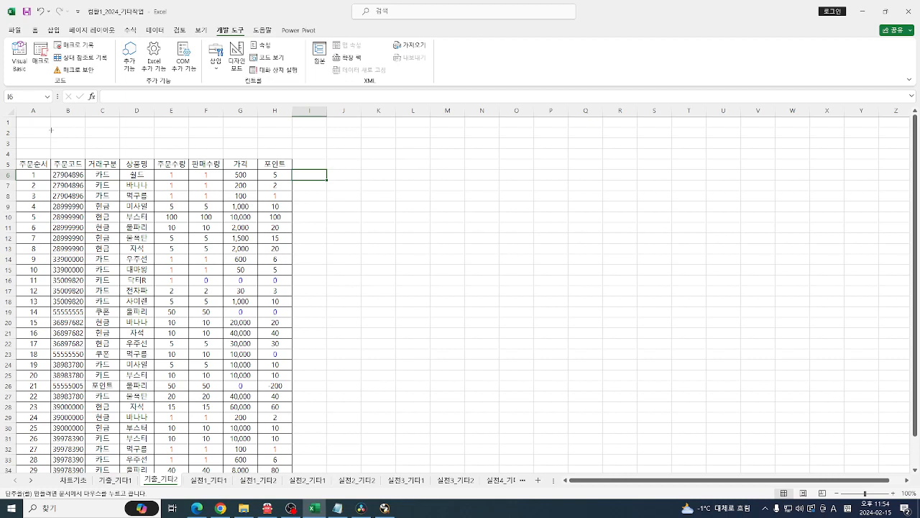
{"action": "mouse_move", "coordinate": [52, 130]}
{"action": "left_mouse_down"}
{"action": "mouse_move", "coordinate": [83, 147]}
{"action": "mouse_move", "coordinate": [112, 144]}
{"action": "left_mouse_up"}
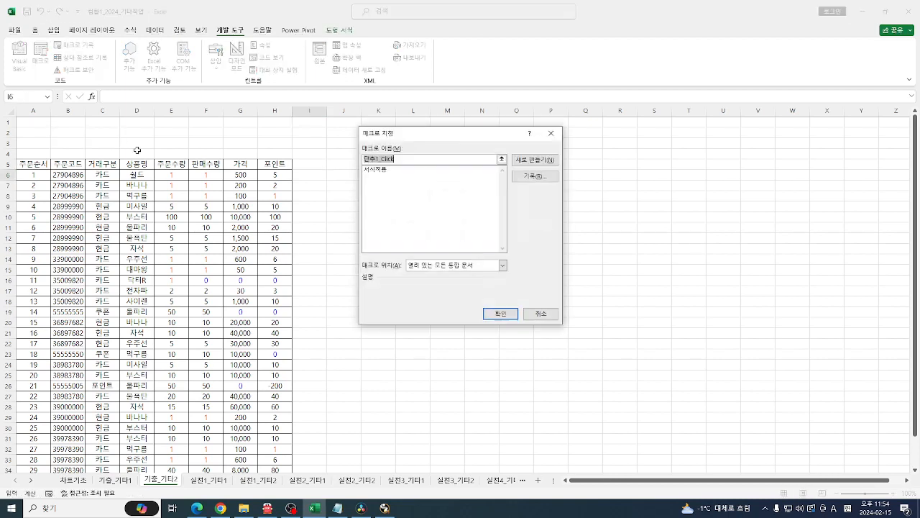
{"action": "left_click", "coordinate": [393, 171]}
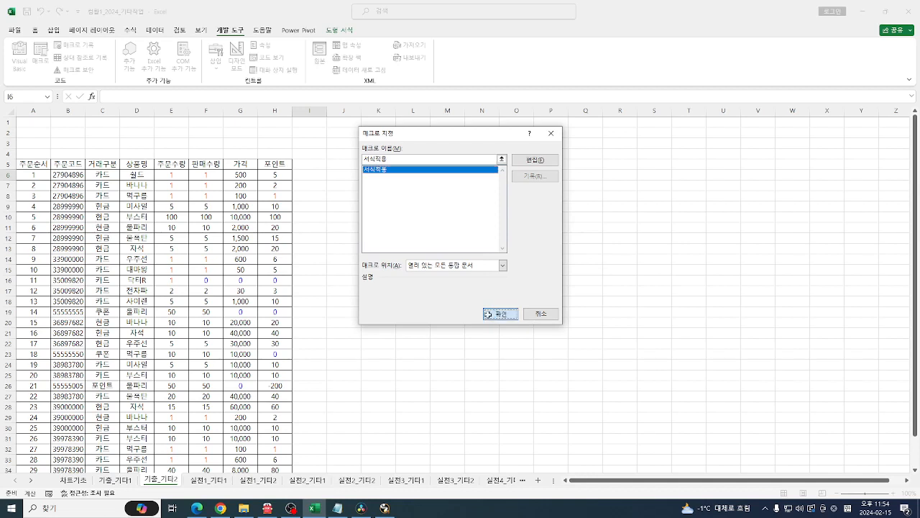
{"action": "left_click", "coordinate": [501, 314]}
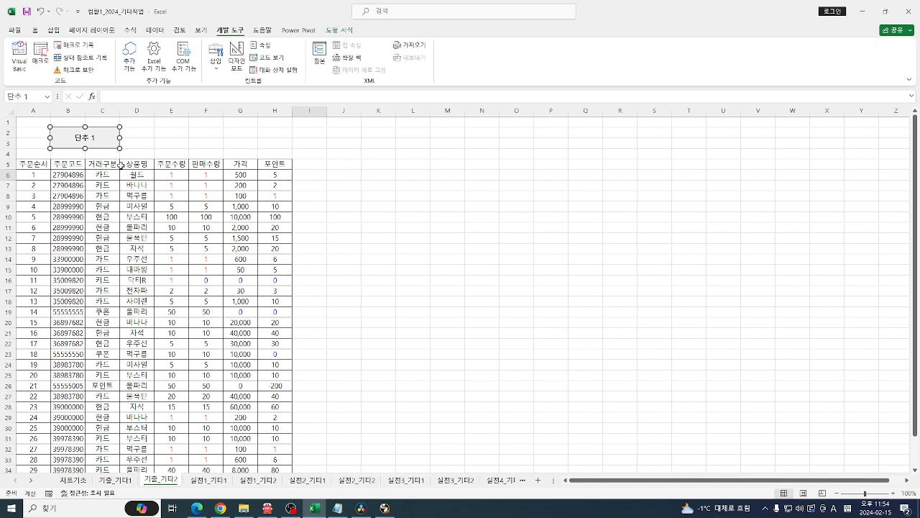
Change the label of the new button over B2:C3 to 서식적용 and deselect it.
{"action": "left_click", "coordinate": [80, 138]}
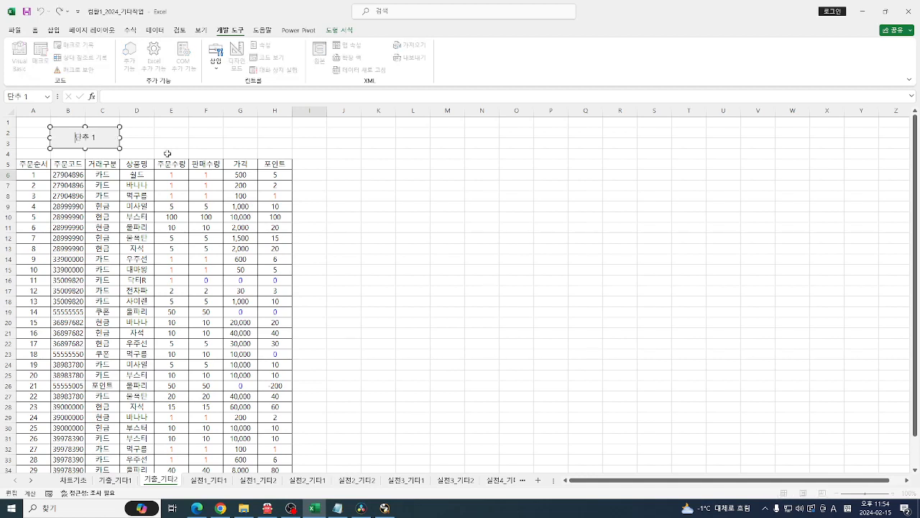
{"action": "key", "text": "ctrl+a"}
{"action": "key", "text": "BackSpace"}
{"action": "type", "text": "서식적ㅇ"}
{"action": "left_click", "coordinate": [167, 154]}
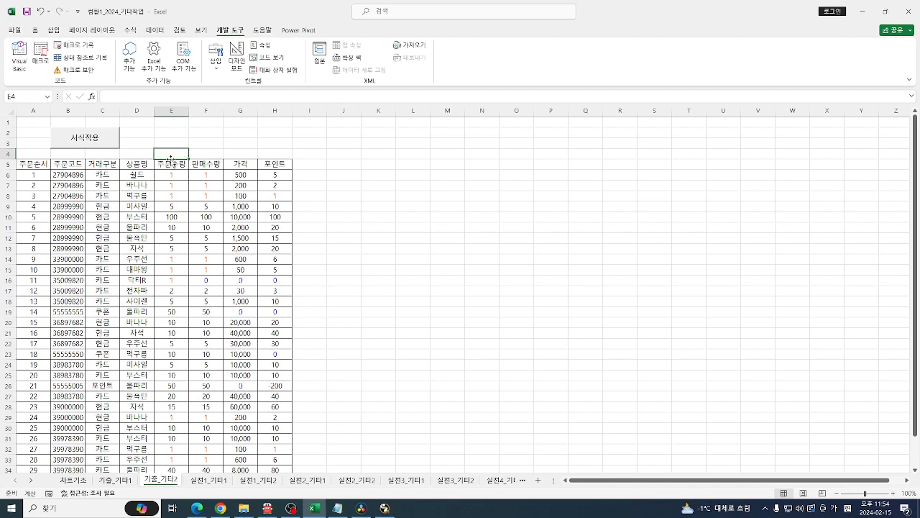
{"action": "left_click", "coordinate": [29, 97]}
{"action": "type", "text": "c6:h36"}
{"action": "key", "text": "Return"}
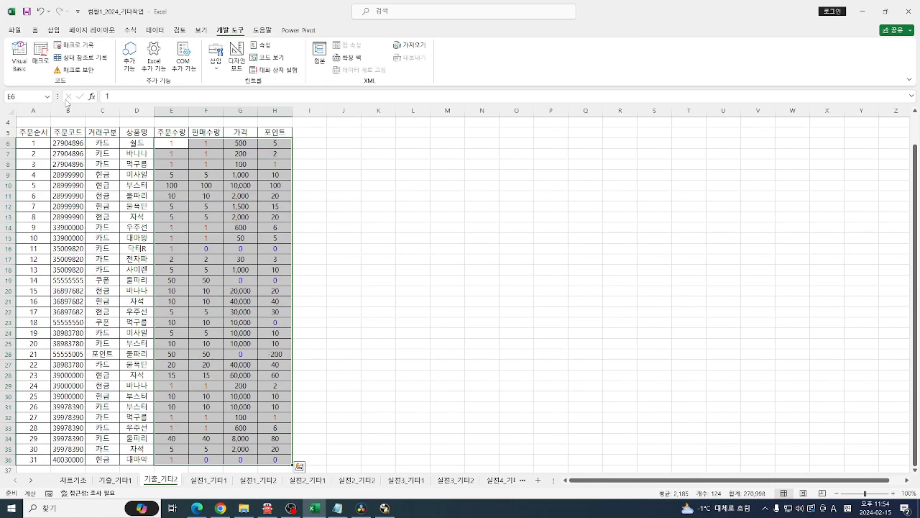
{"action": "scroll", "coordinate": [373, 142], "scroll_direction": "up", "scroll_amount": 1}
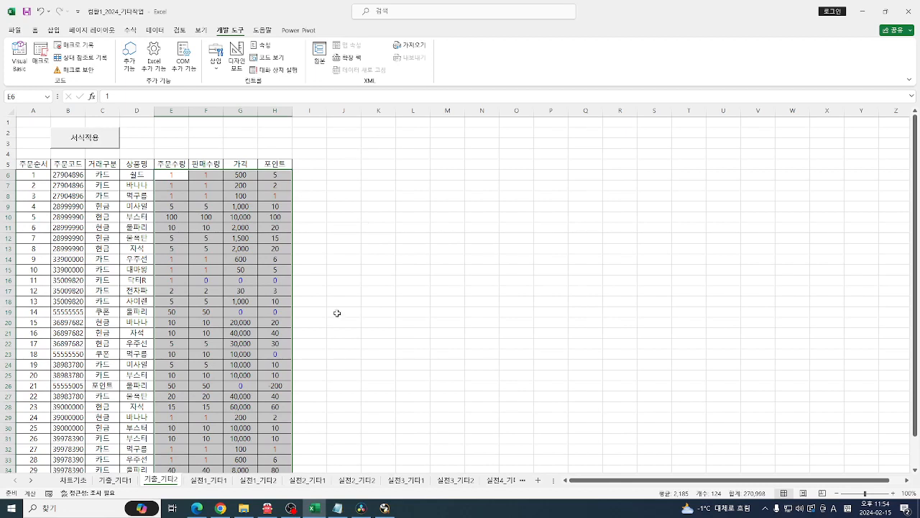
Start recording a macro named 서식해제, stored in the current workbook, with an empty cell outside the table selected.
{"action": "left_click", "coordinate": [384, 152]}
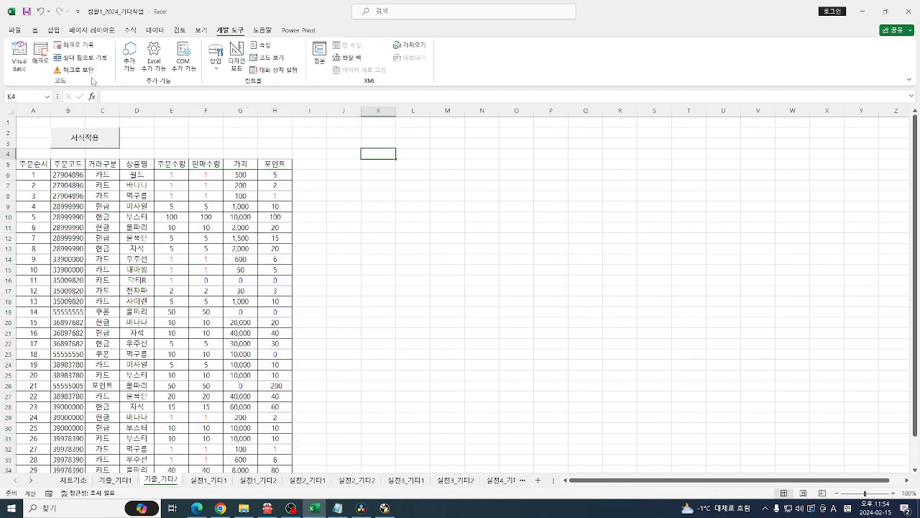
{"action": "left_click", "coordinate": [76, 45]}
{"action": "key", "text": "BackSpace"}
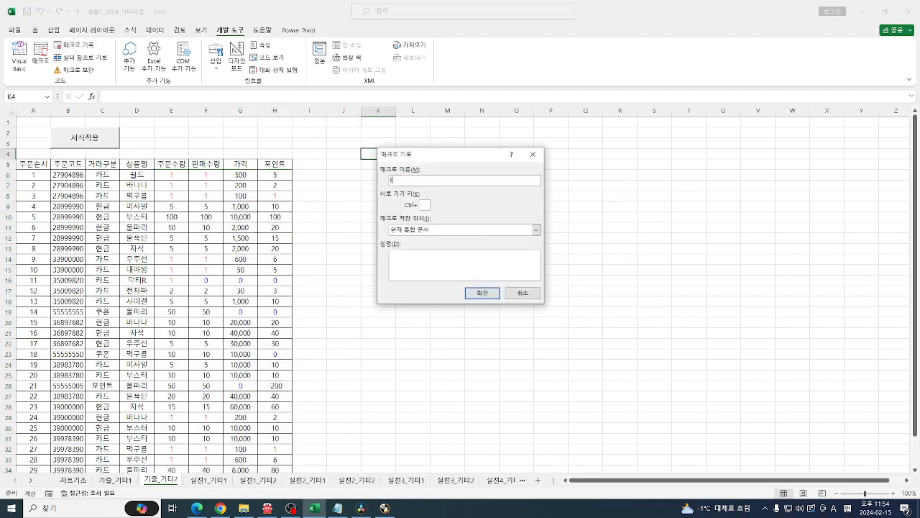
{"action": "type", "text": "서식해제"}
{"action": "left_click", "coordinate": [482, 293]}
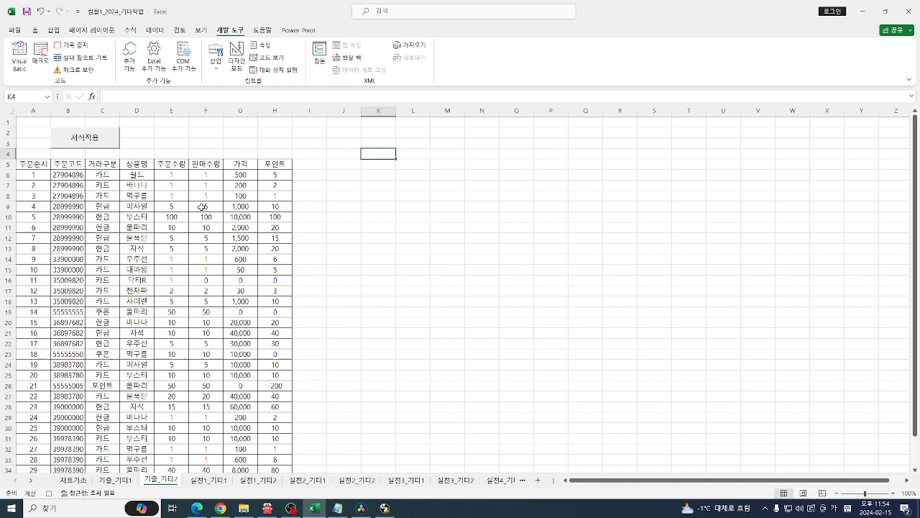
Apply the 회계 (accounting) number format to range E6:H36.
{"action": "left_click", "coordinate": [163, 178]}
{"action": "key", "text": "ctrl+shift+Right"}
{"action": "key", "text": "ctrl+shift+Down"}
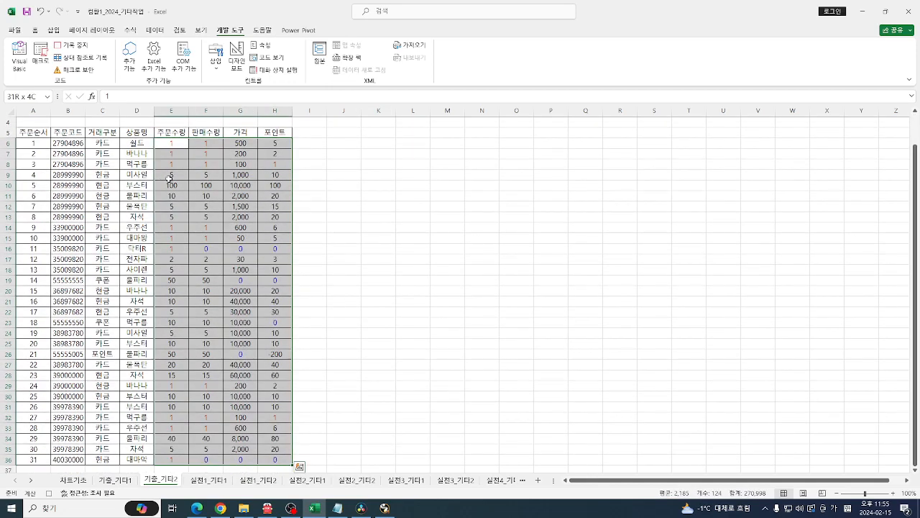
{"action": "left_click", "coordinate": [35, 30]}
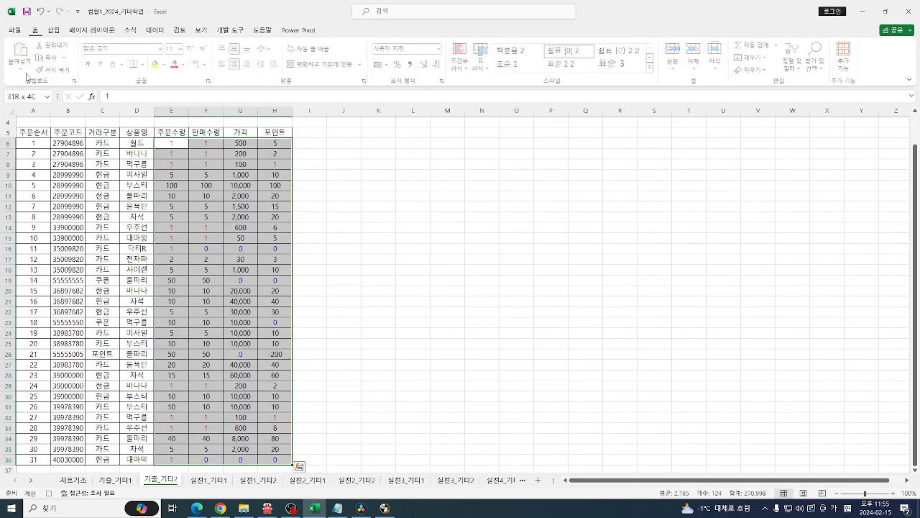
{"action": "left_click", "coordinate": [441, 49]}
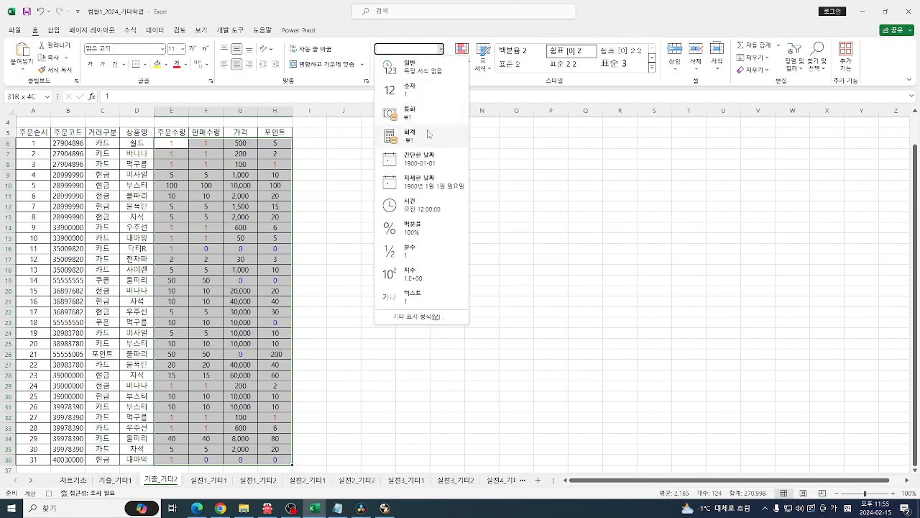
{"action": "left_click", "coordinate": [428, 134]}
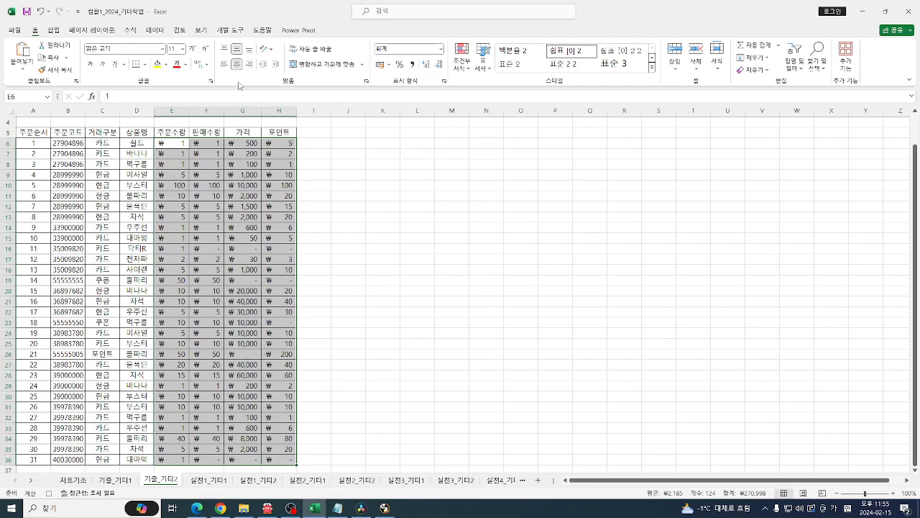
Stop recording the 서식해제 macro and deselect the formatted range.
{"action": "left_click", "coordinate": [230, 30]}
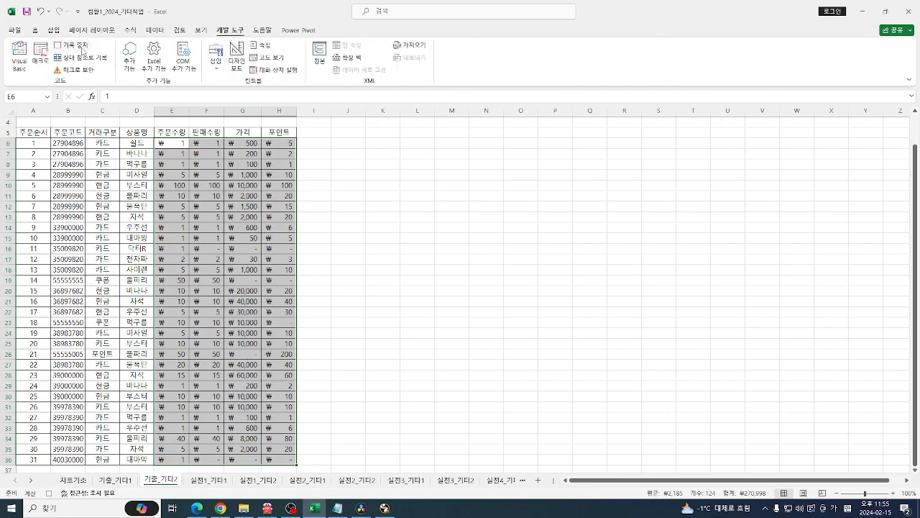
{"action": "left_click", "coordinate": [72, 45]}
{"action": "left_click", "coordinate": [340, 206]}
{"action": "scroll", "coordinate": [339, 217], "scroll_direction": "up", "scroll_amount": 1}
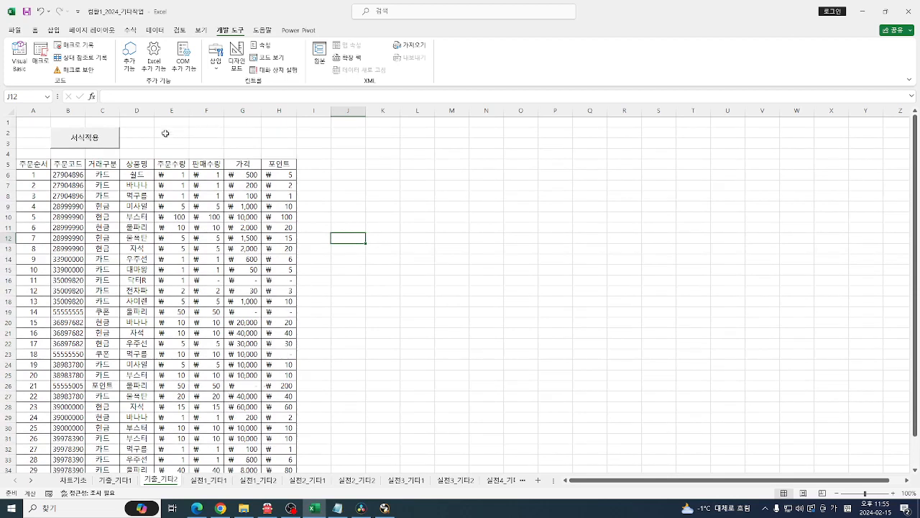
Insert a form control button over cells E2:F3 and assign the 서식해제 macro to it.
{"action": "left_click_drag", "start_coordinate": [164, 134], "coordinate": [198, 143]}
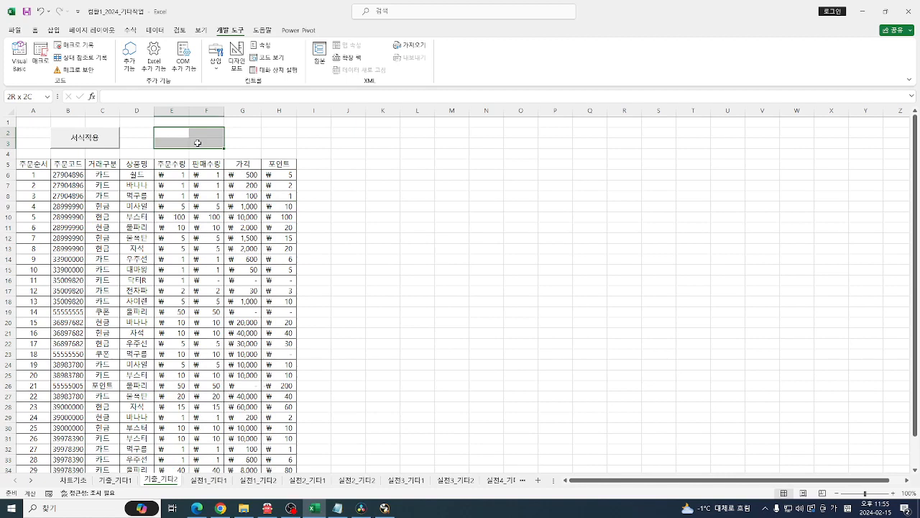
{"action": "left_click_drag", "start_coordinate": [198, 143], "coordinate": [198, 143]}
{"action": "left_click", "coordinate": [216, 60]}
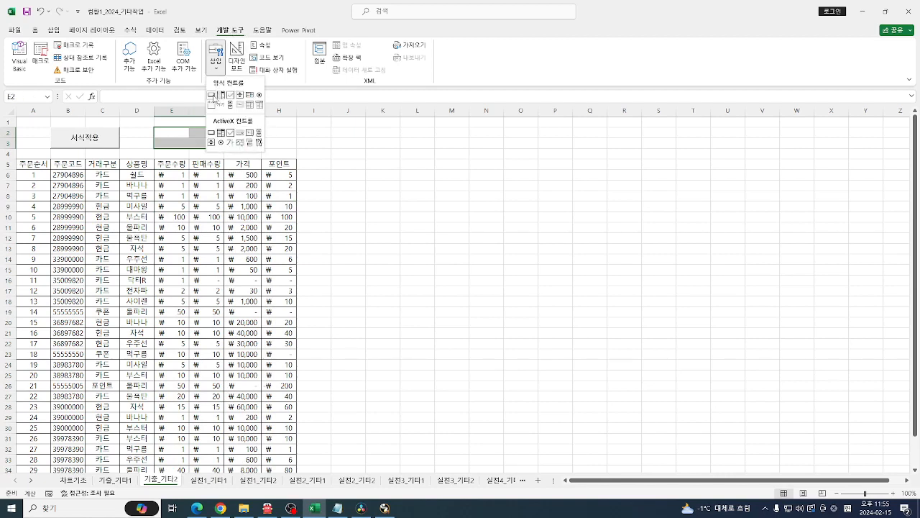
{"action": "left_click", "coordinate": [219, 95]}
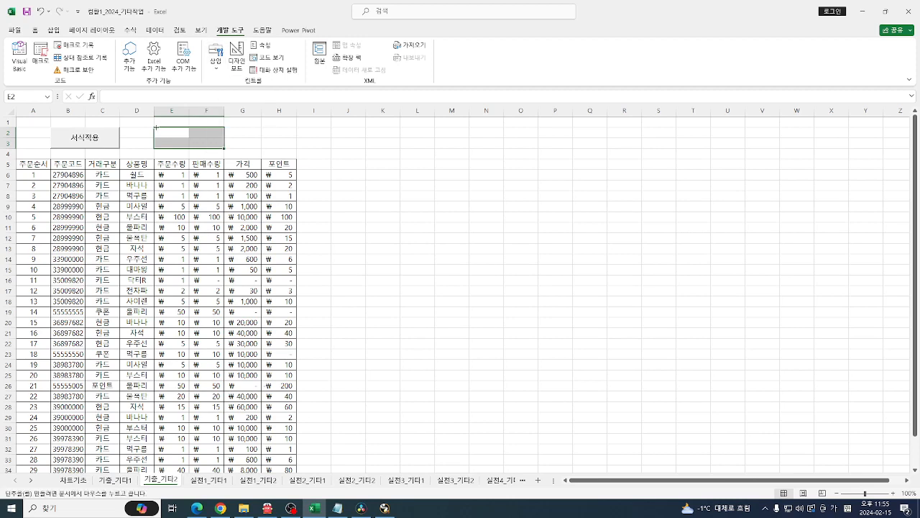
{"action": "left_click_drag", "start_coordinate": [156, 127], "coordinate": [223, 148]}
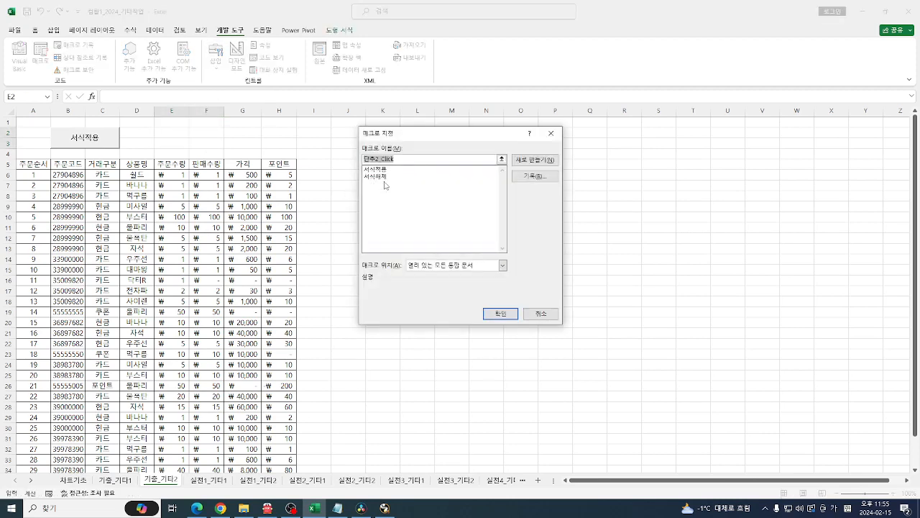
{"action": "left_click", "coordinate": [377, 177]}
{"action": "left_click", "coordinate": [500, 314]}
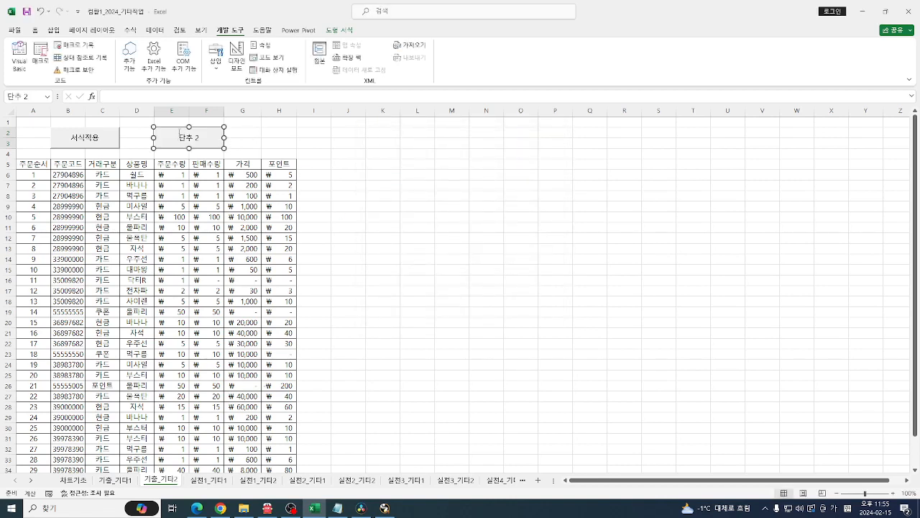
Deselect the new button over E2:F3, test it by running its macro, and clear the range selection.
{"action": "left_click", "coordinate": [331, 151]}
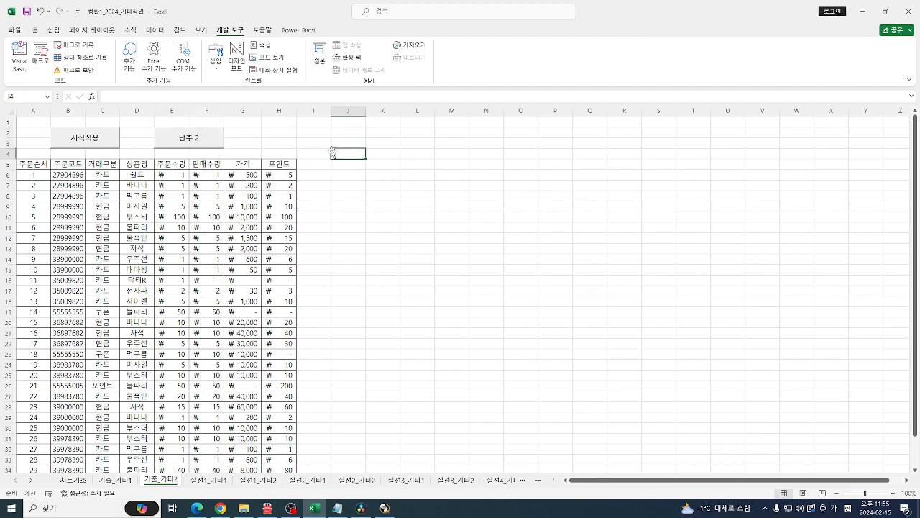
{"action": "left_click", "coordinate": [199, 142]}
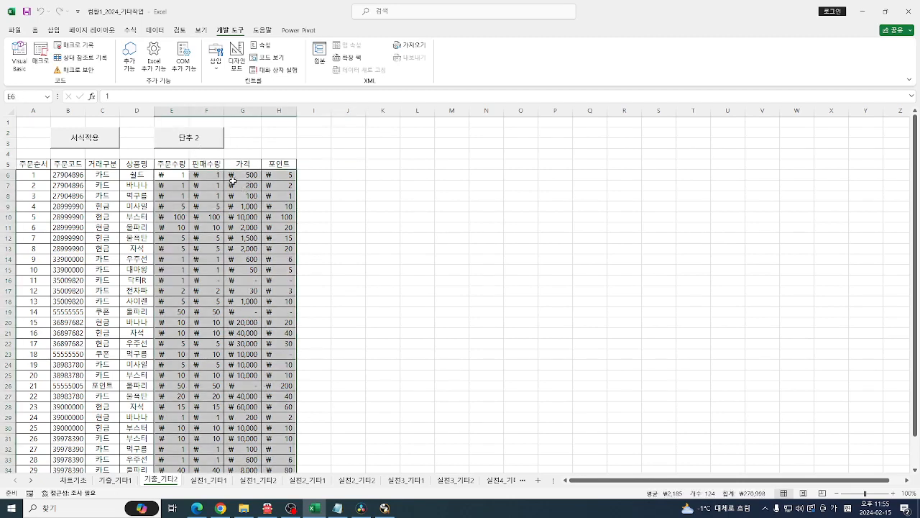
{"action": "left_click", "coordinate": [290, 145]}
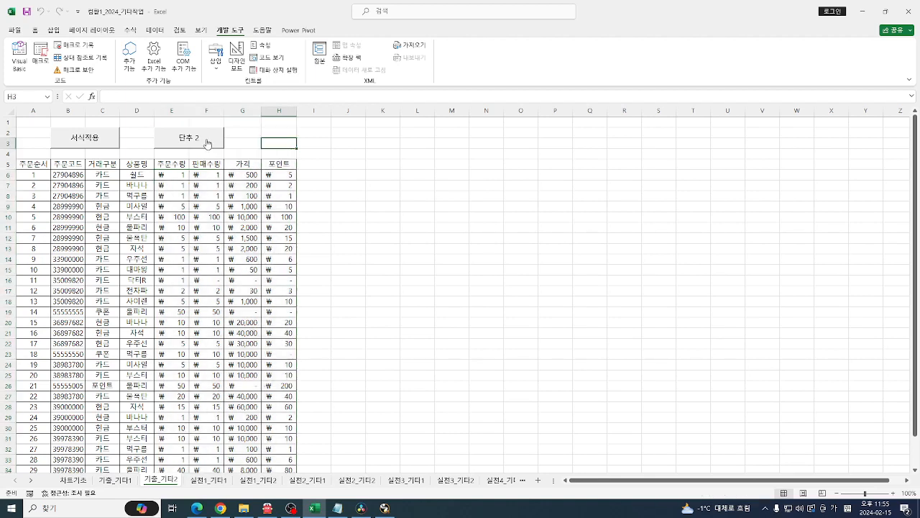
Change the label of the button over E2:F3 to 서식해제 and deselect it.
{"action": "right_click", "coordinate": [207, 143]}
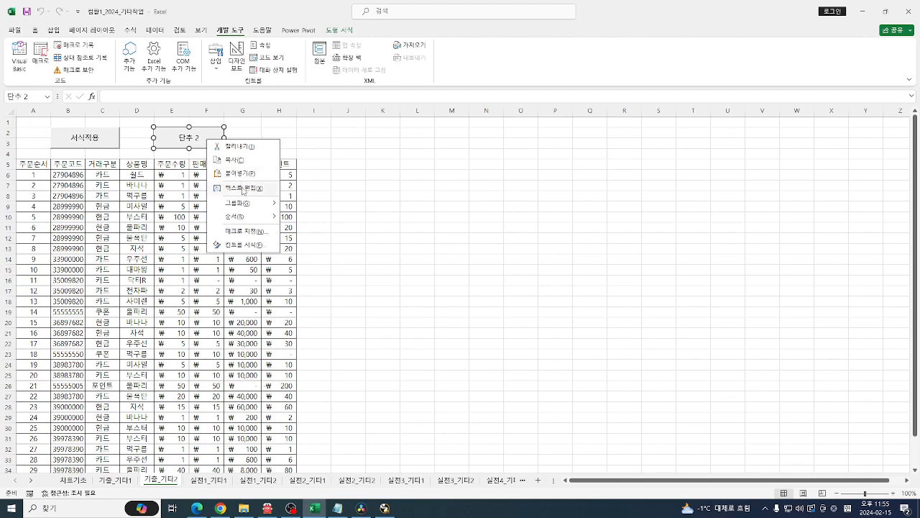
{"action": "left_click", "coordinate": [271, 187]}
{"action": "key", "text": "Delete"}
{"action": "key", "text": "Delete"}
{"action": "key", "text": "Delete"}
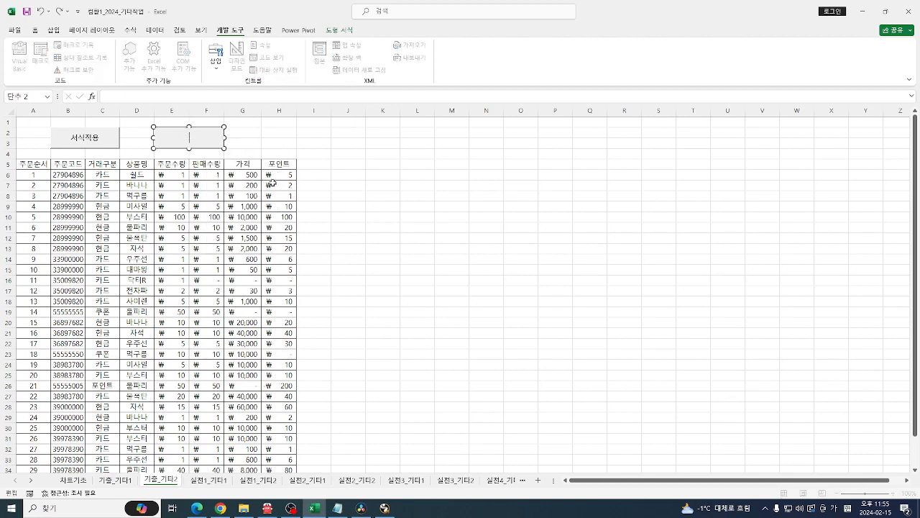
{"action": "type", "text": "서식해제"}
{"action": "left_click", "coordinate": [312, 146]}
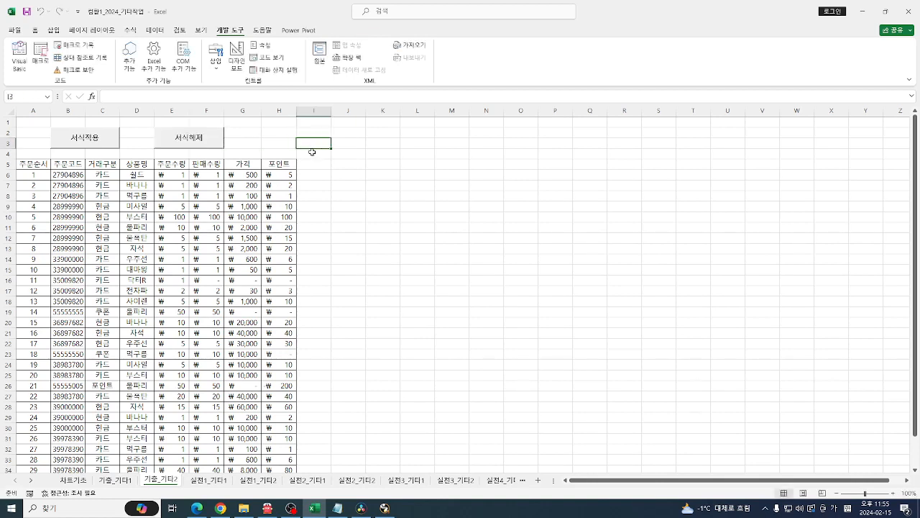
Test both macro buttons by running 서식적용 and then 서식해제, and deselect the range.
{"action": "left_click", "coordinate": [80, 146]}
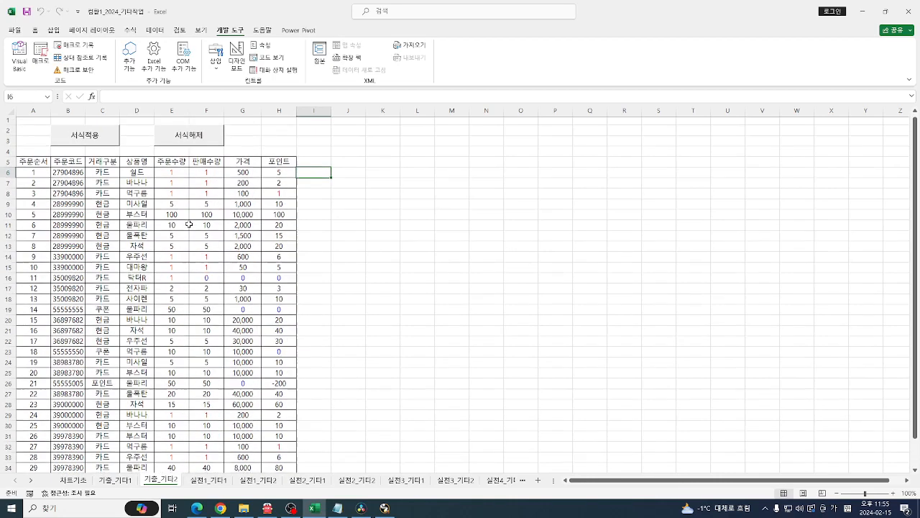
{"action": "left_click", "coordinate": [194, 134]}
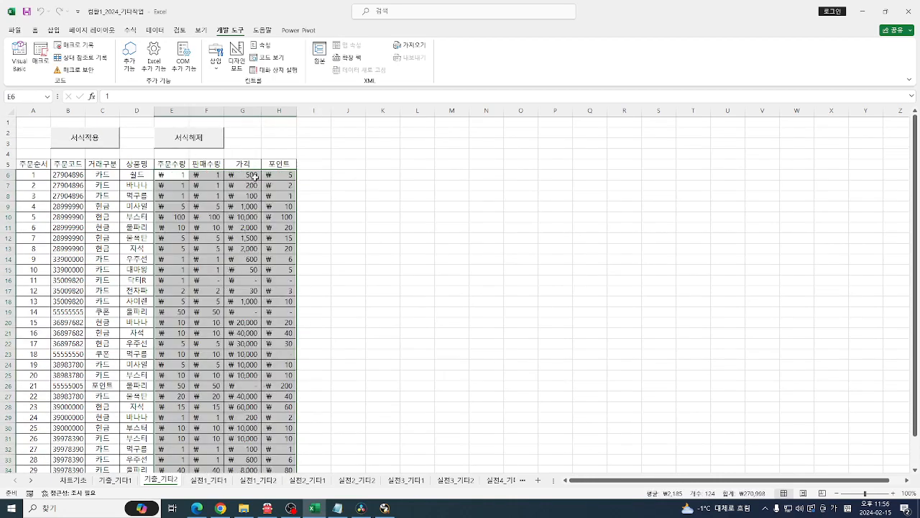
{"action": "left_click", "coordinate": [286, 151]}
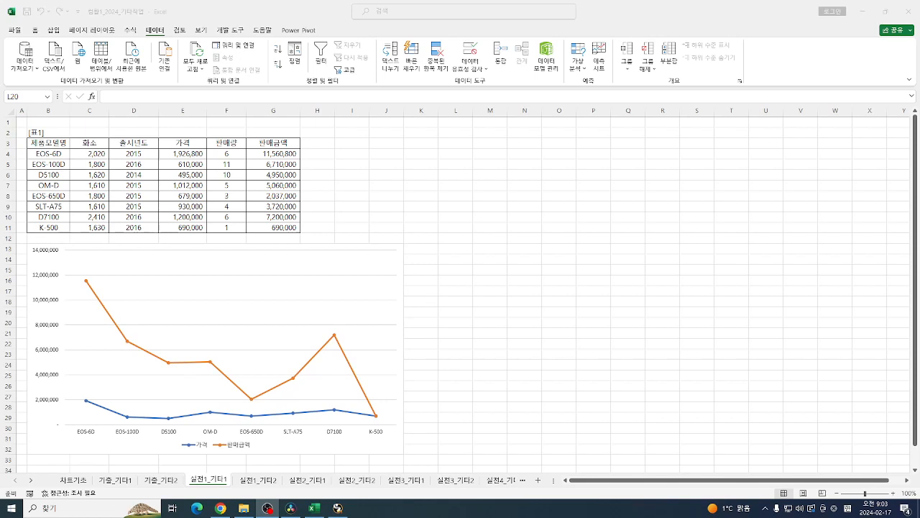
Try changing the 판매금액 series of the line chart to 묶은 세로 막대형 (clustered column) on the secondary axis.
{"action": "scroll", "coordinate": [496, 375], "scroll_direction": "down", "scroll_amount": 2}
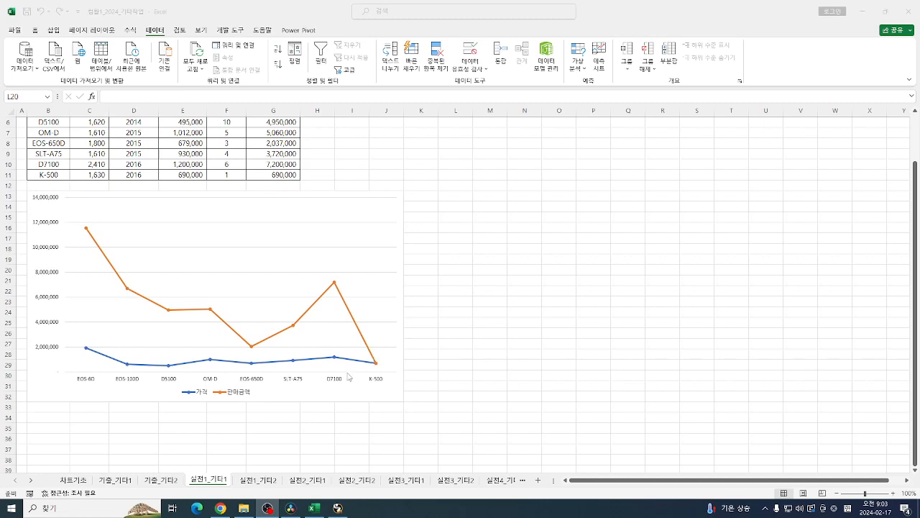
{"action": "scroll", "coordinate": [238, 405], "scroll_direction": "up", "scroll_amount": 1, "text": "ctrl"}
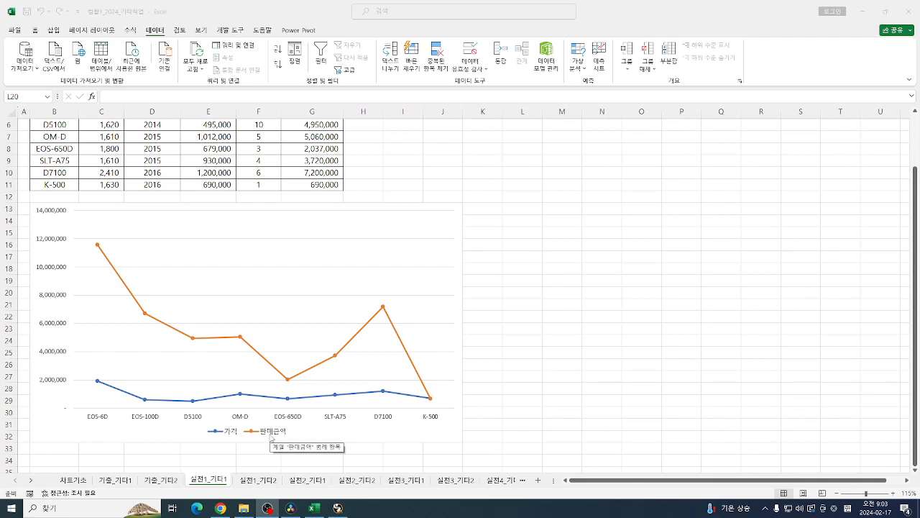
{"action": "left_click", "coordinate": [380, 314]}
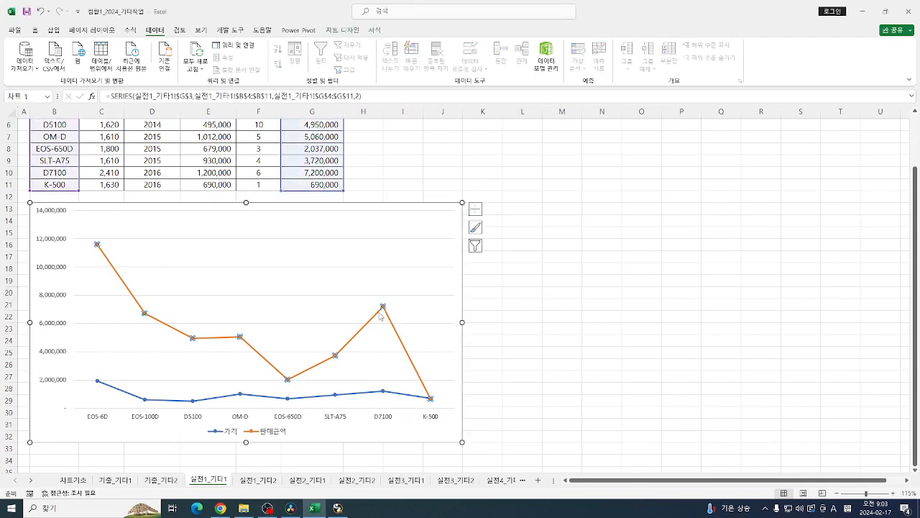
{"action": "right_click", "coordinate": [380, 314]}
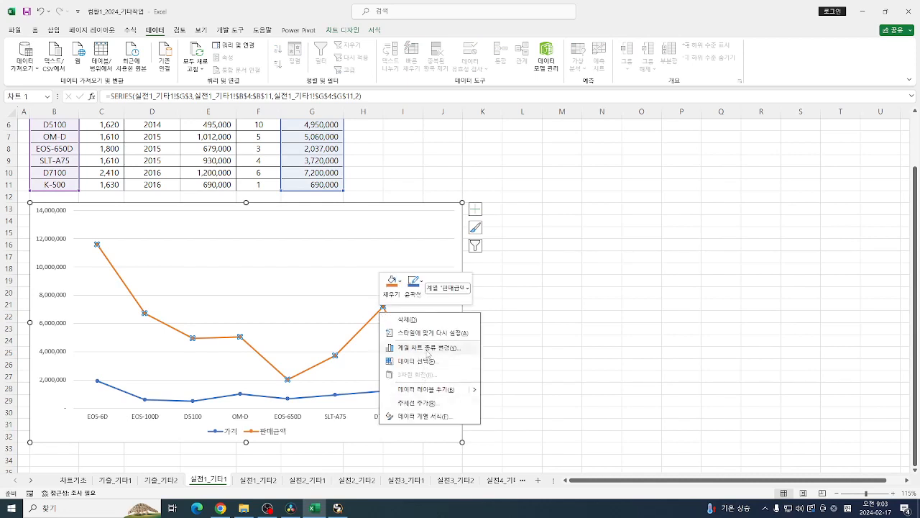
{"action": "left_click", "coordinate": [428, 349]}
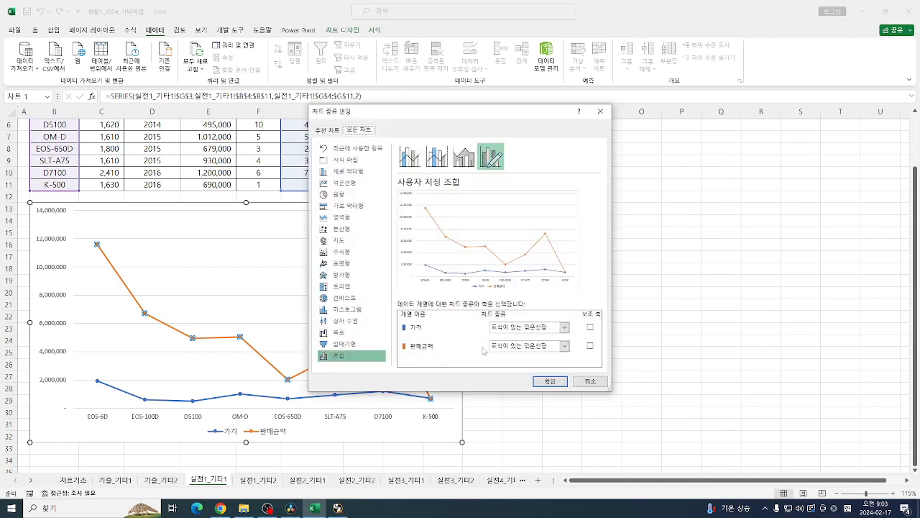
{"action": "left_click", "coordinate": [503, 348]}
{"action": "left_click", "coordinate": [502, 156]}
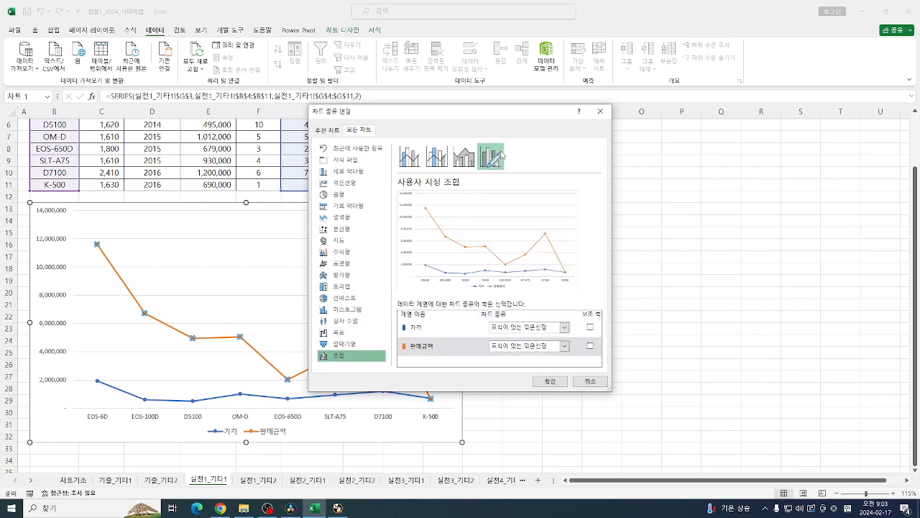
{"action": "left_click", "coordinate": [590, 346]}
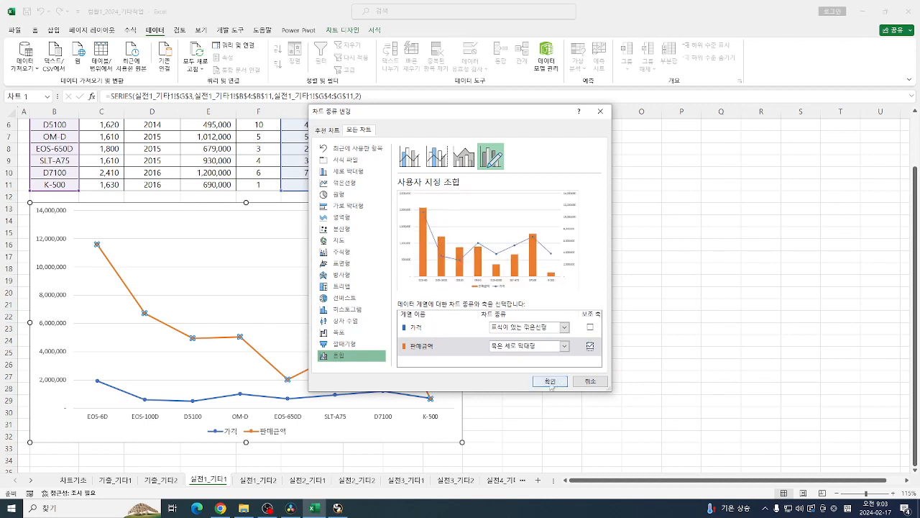
{"action": "left_click", "coordinate": [550, 382]}
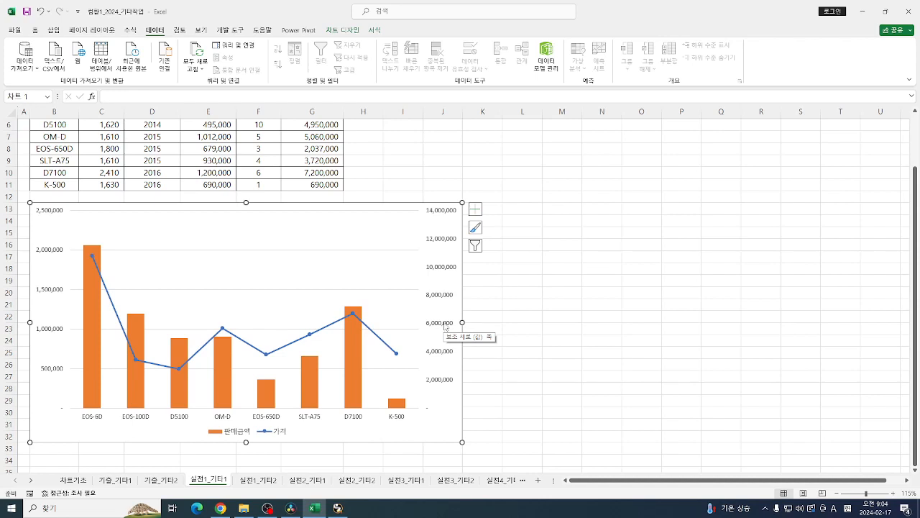
Undo the chart type change of the 판매금액 series and deselect the chart.
{"action": "key", "text": "ctrl+z"}
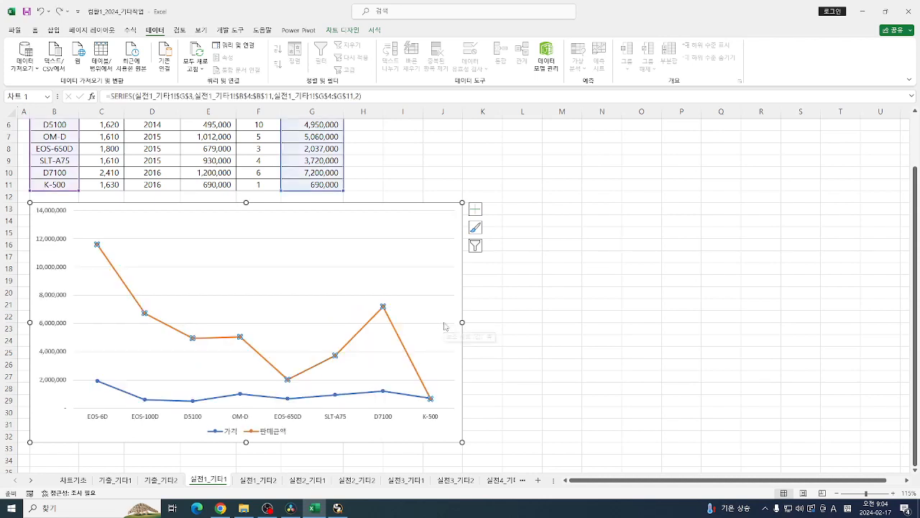
{"action": "left_click", "coordinate": [525, 364]}
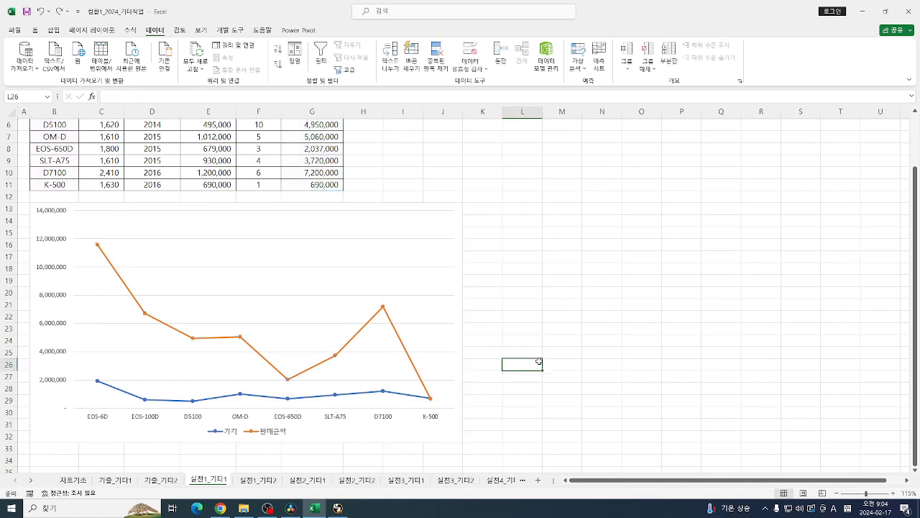
Change the 판매금액 series of the line chart to 묶은 세로 막대형 (clustered column).
{"action": "left_click", "coordinate": [377, 318]}
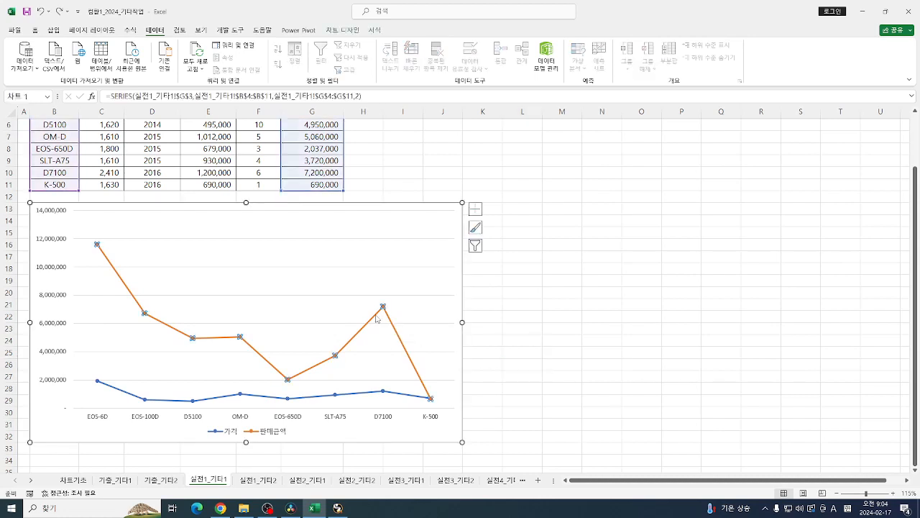
{"action": "right_click", "coordinate": [376, 318]}
{"action": "left_click", "coordinate": [420, 358]}
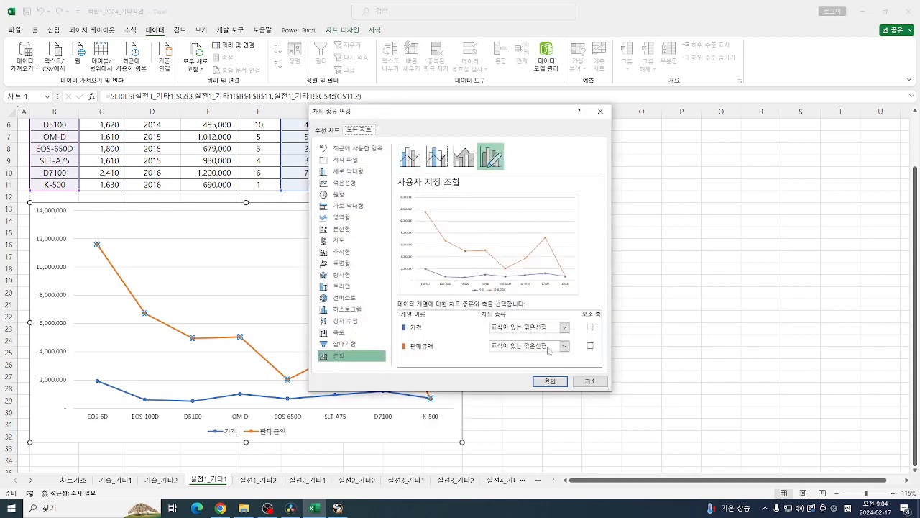
{"action": "left_click", "coordinate": [548, 350]}
{"action": "left_click", "coordinate": [503, 164]}
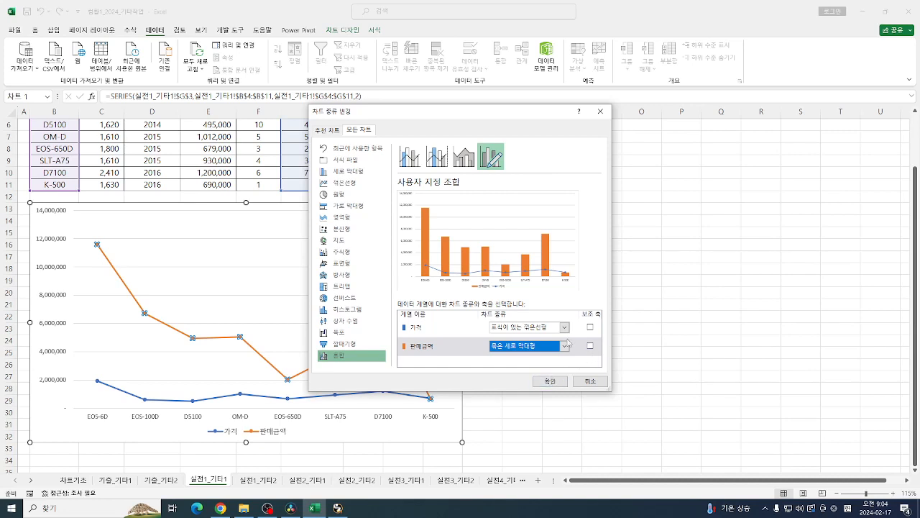
{"action": "left_click", "coordinate": [538, 382]}
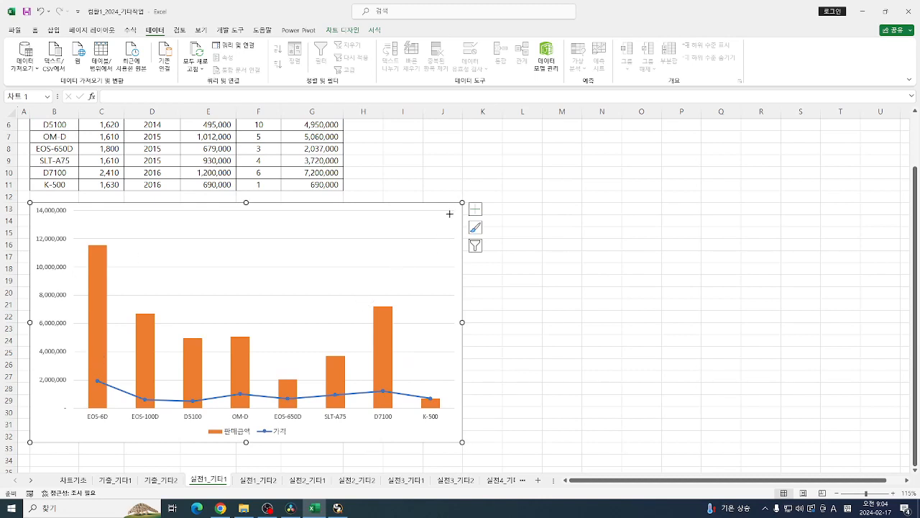
Plot the 판매금액 column series on the secondary axis (보조 축) and close the series formatting.
{"action": "mouse_move", "coordinate": [449, 214]}
{"action": "left_mouse_down"}
{"action": "mouse_move", "coordinate": [469, 311]}
{"action": "mouse_move", "coordinate": [451, 404]}
{"action": "left_mouse_up"}
{"action": "left_click", "coordinate": [385, 327]}
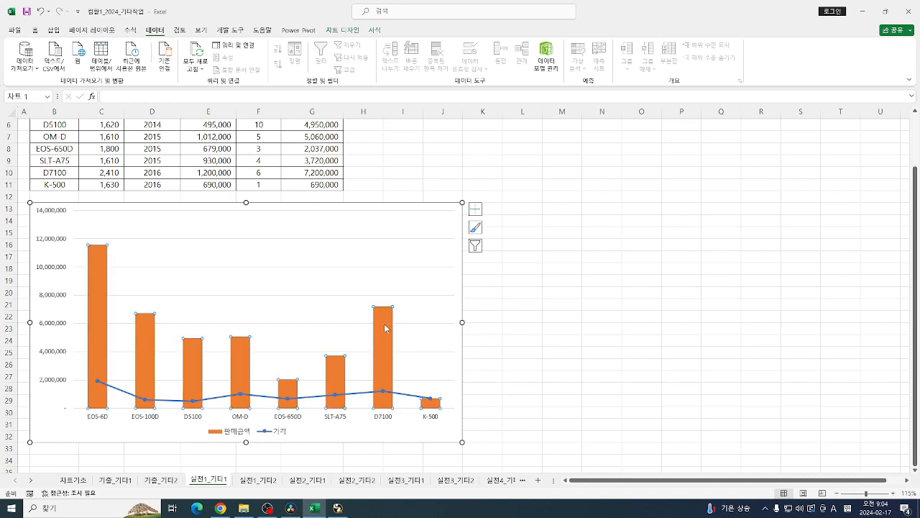
{"action": "right_click", "coordinate": [386, 328]}
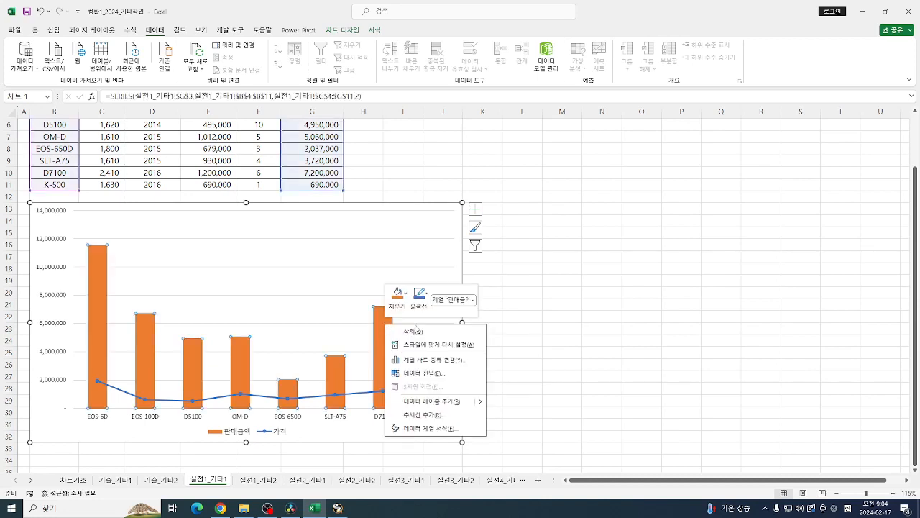
{"action": "left_click", "coordinate": [451, 428]}
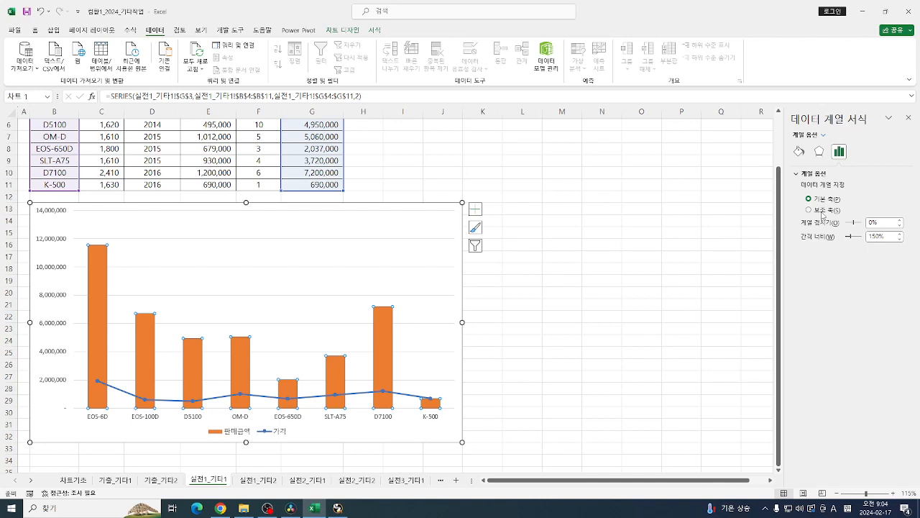
{"action": "left_click", "coordinate": [808, 210]}
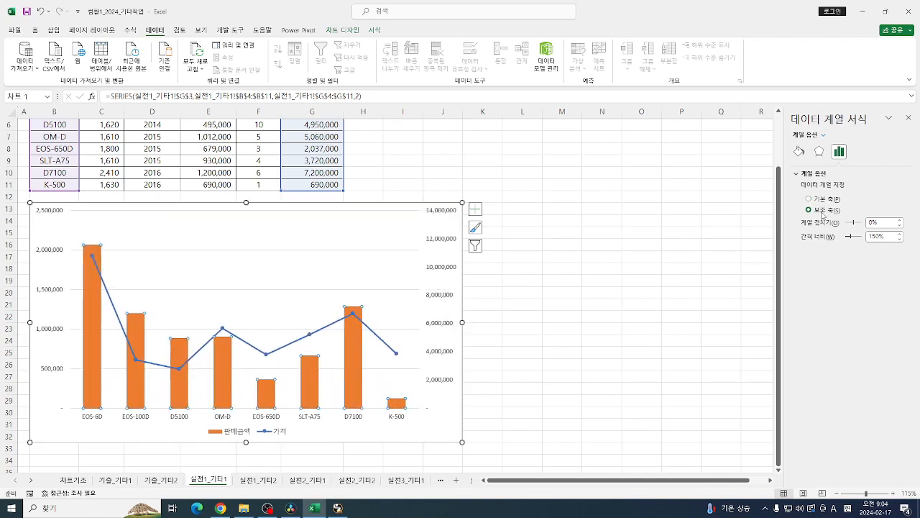
{"action": "left_click", "coordinate": [908, 117]}
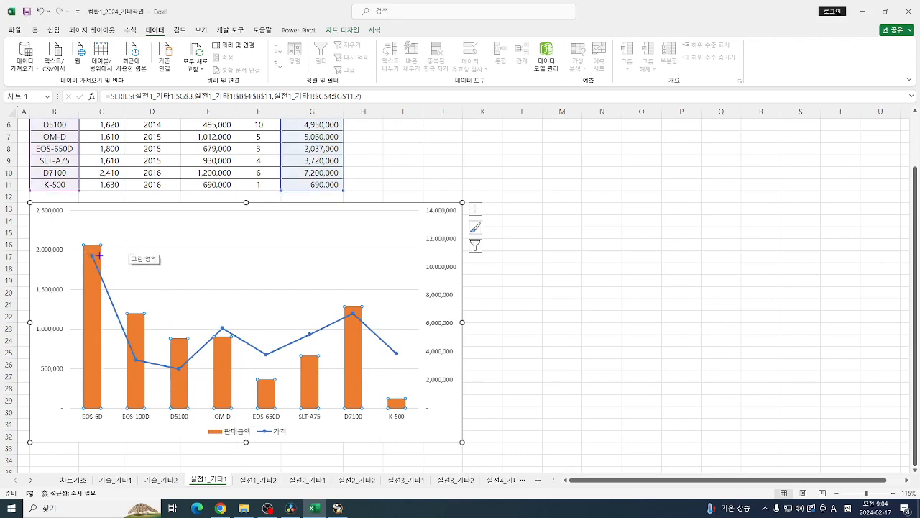
{"action": "mouse_move", "coordinate": [212, 316]}
{"action": "left_mouse_down"}
{"action": "mouse_move", "coordinate": [128, 209]}
{"action": "mouse_move", "coordinate": [62, 222]}
{"action": "mouse_move", "coordinate": [77, 227]}
{"action": "left_mouse_up"}
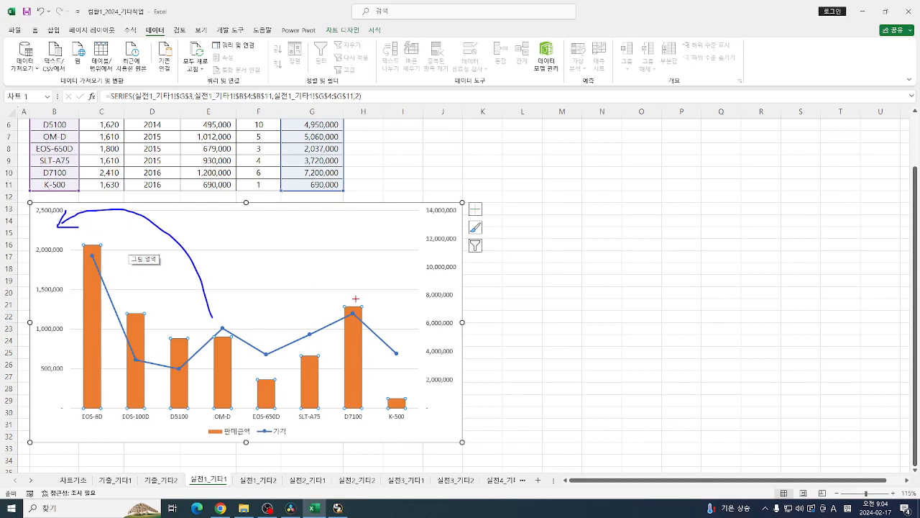
{"action": "mouse_move", "coordinate": [355, 298]}
{"action": "left_mouse_down"}
{"action": "mouse_move", "coordinate": [356, 276]}
{"action": "mouse_move", "coordinate": [397, 238]}
{"action": "mouse_move", "coordinate": [418, 235]}
{"action": "left_mouse_up"}
{"action": "key", "text": "Escape"}
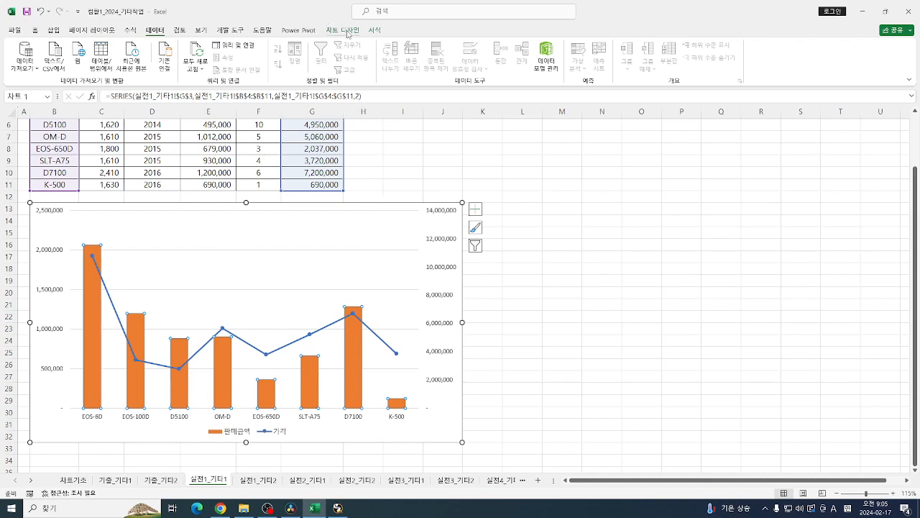
Add a chart title with the 차트 위 (above chart) placement.
{"action": "left_click", "coordinate": [342, 30]}
{"action": "left_click", "coordinate": [22, 57]}
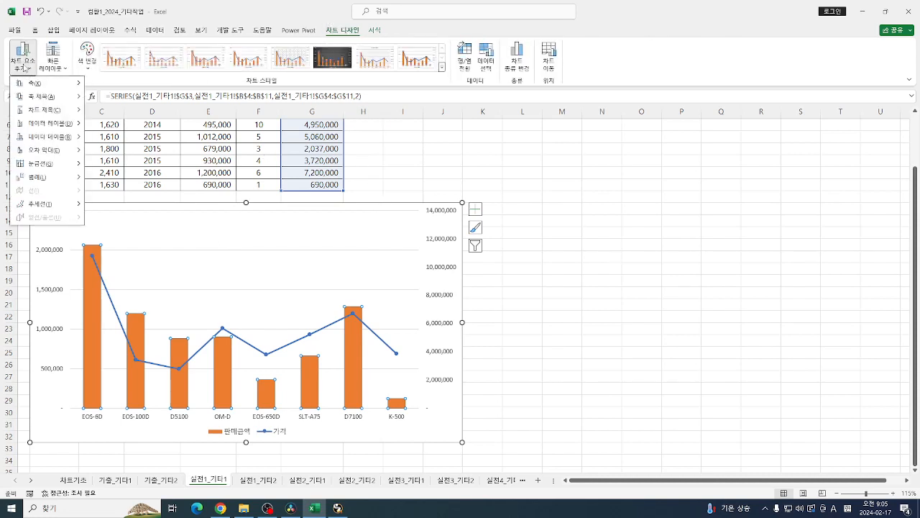
{"action": "mouse_move", "coordinate": [62, 109]}
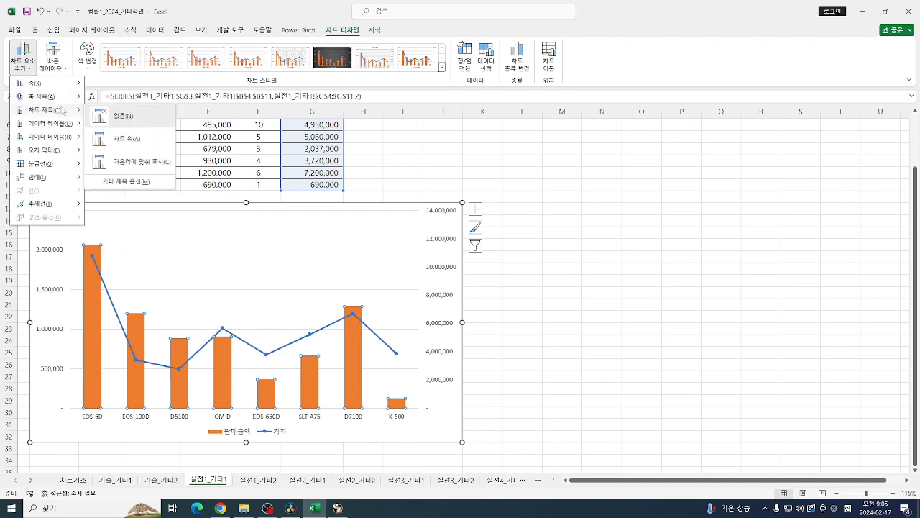
{"action": "left_click", "coordinate": [126, 138]}
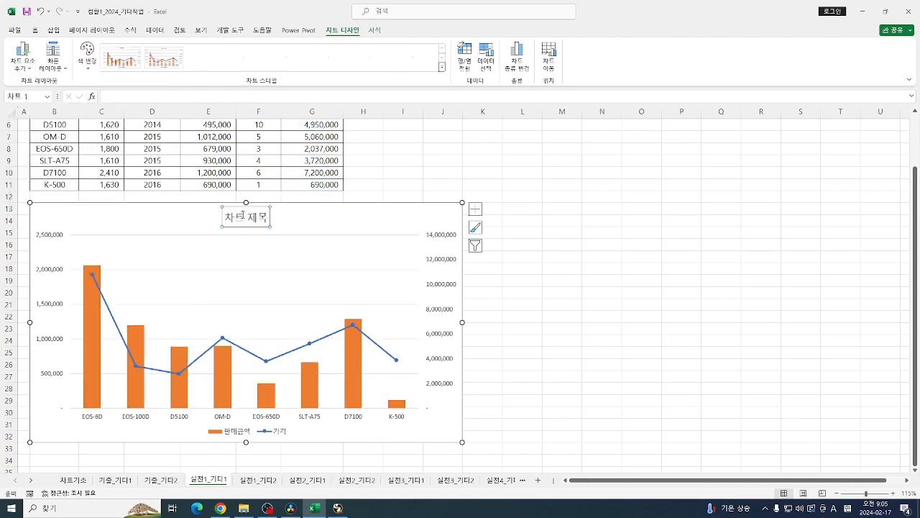
Replace the chart title's placeholder text with 제품모델별 판매현황 and deselect the chart.
{"action": "left_click", "coordinate": [269, 218]}
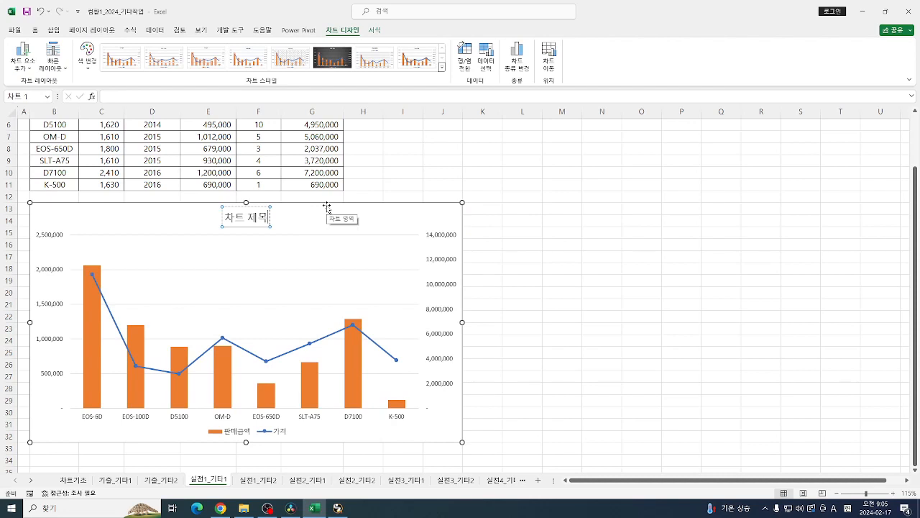
{"action": "key", "text": "BackSpace"}
{"action": "key", "text": "BackSpace"}
{"action": "key", "text": "BackSpace"}
{"action": "key", "text": "BackSpace"}
{"action": "key", "text": "BackSpace"}
{"action": "type", "text": "ahepf"}
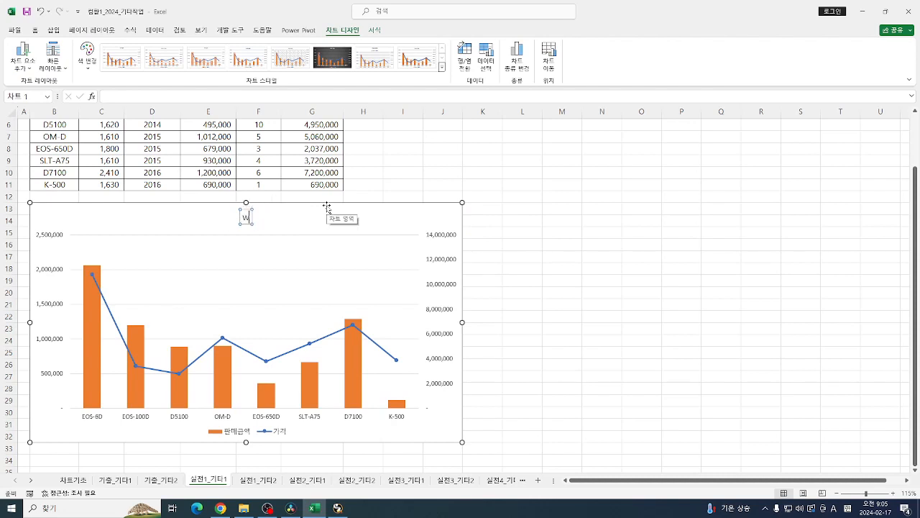
{"action": "key", "text": "BackSpace"}
{"action": "key", "text": "BackSpace"}
{"action": "key", "text": "BackSpace"}
{"action": "key", "text": "BackSpace"}
{"action": "key", "text": "BackSpace"}
{"action": "type", "text": "제품"}
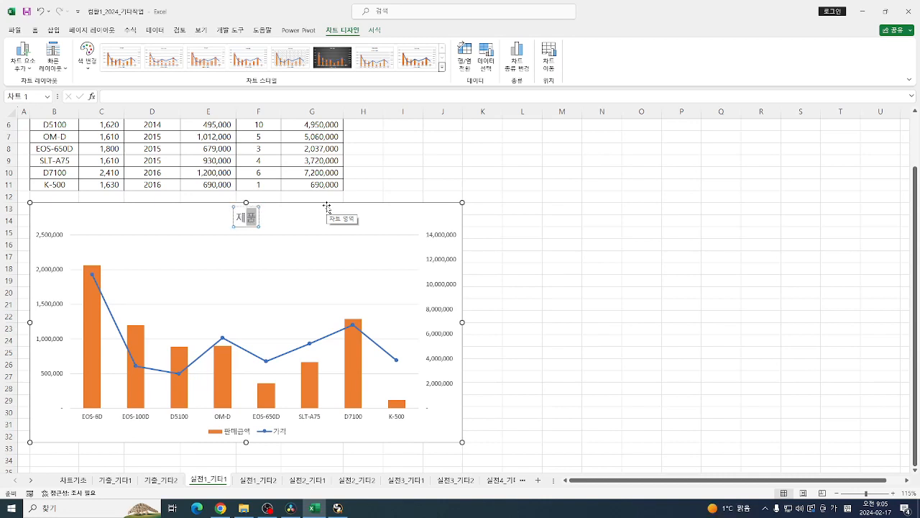
{"action": "type", "text": "모델별 판"}
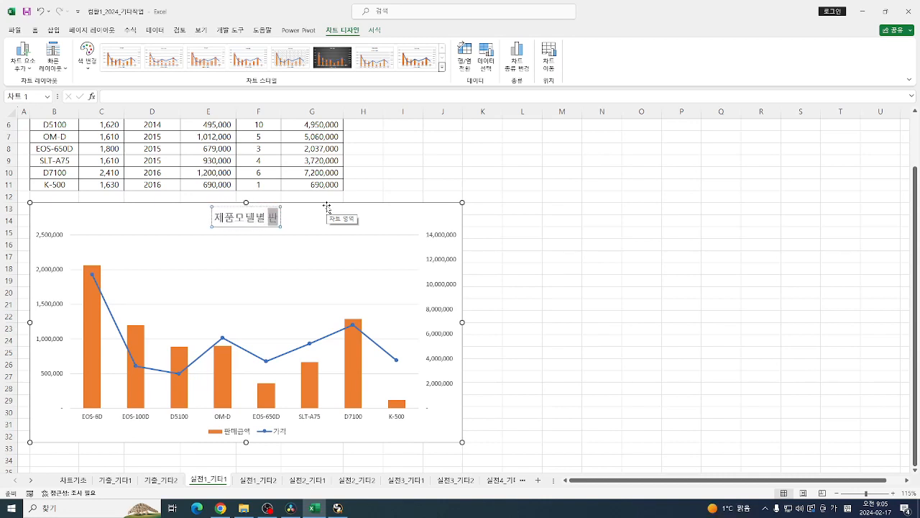
{"action": "type", "text": "매현황"}
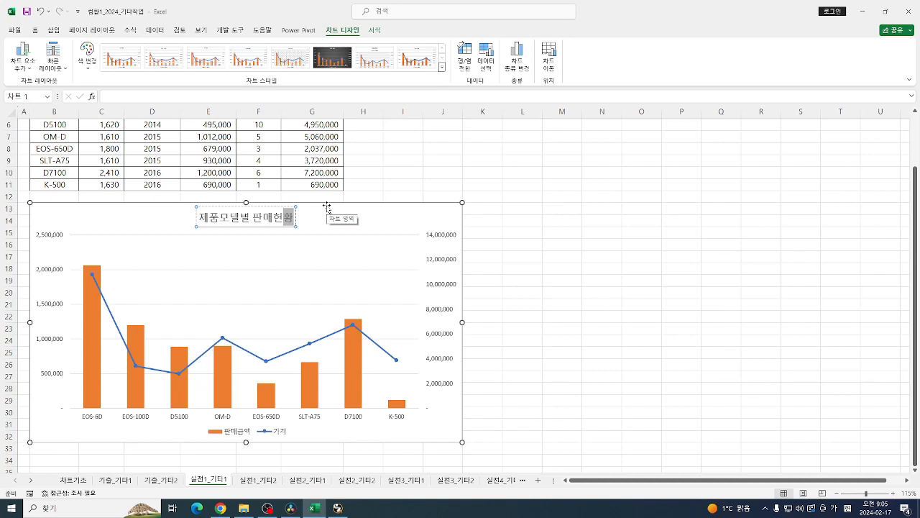
{"action": "left_click", "coordinate": [398, 185]}
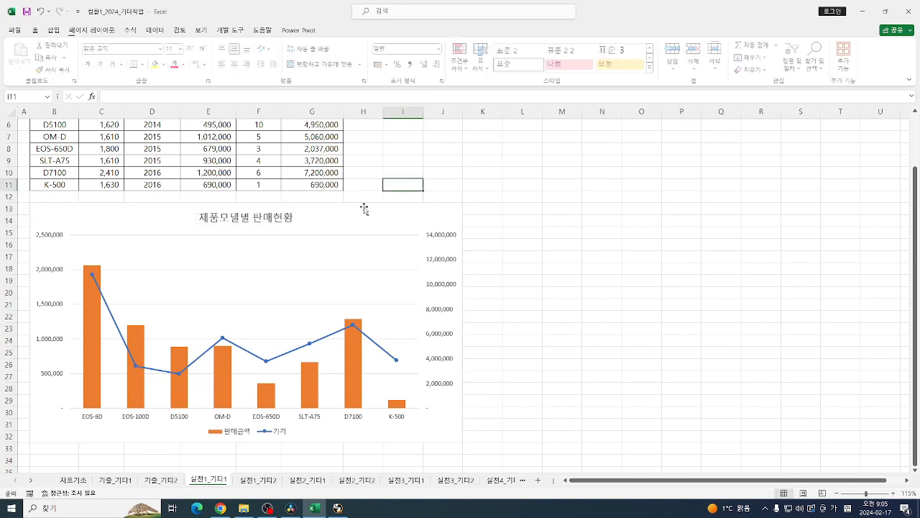
Apply the gold shape style from the fifth row of the theme styles to the chart title.
{"action": "left_click", "coordinate": [275, 221]}
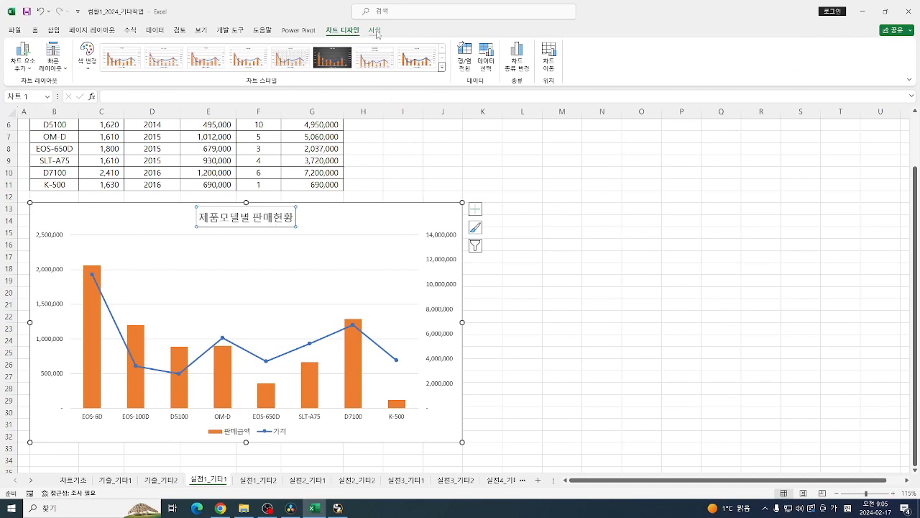
{"action": "left_click", "coordinate": [375, 31]}
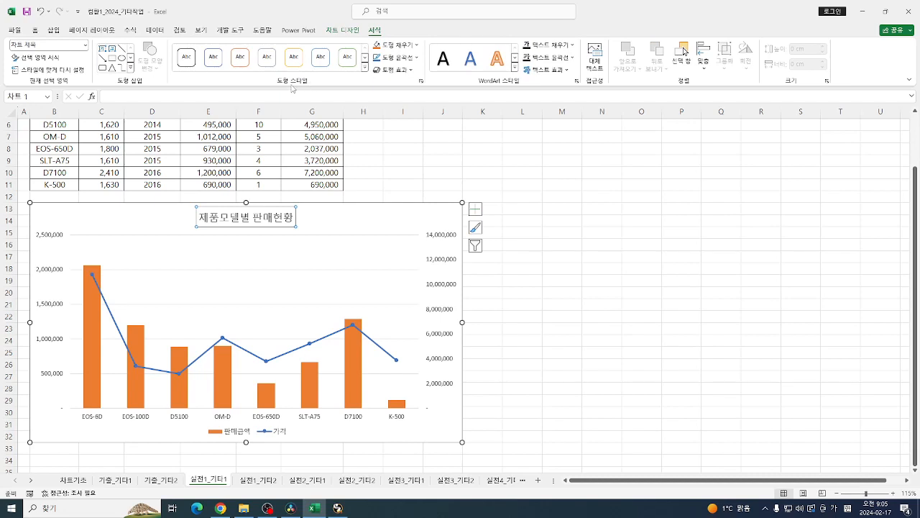
{"action": "left_click", "coordinate": [365, 69]}
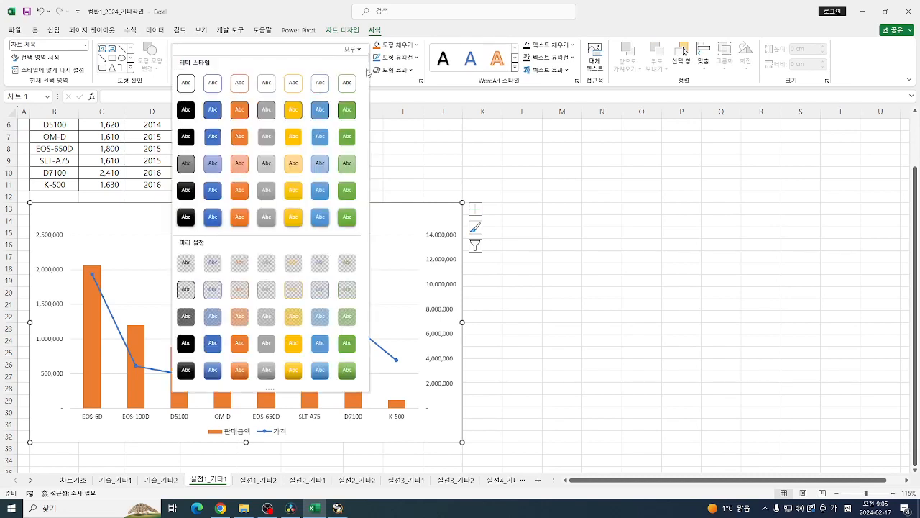
{"action": "left_click", "coordinate": [293, 191]}
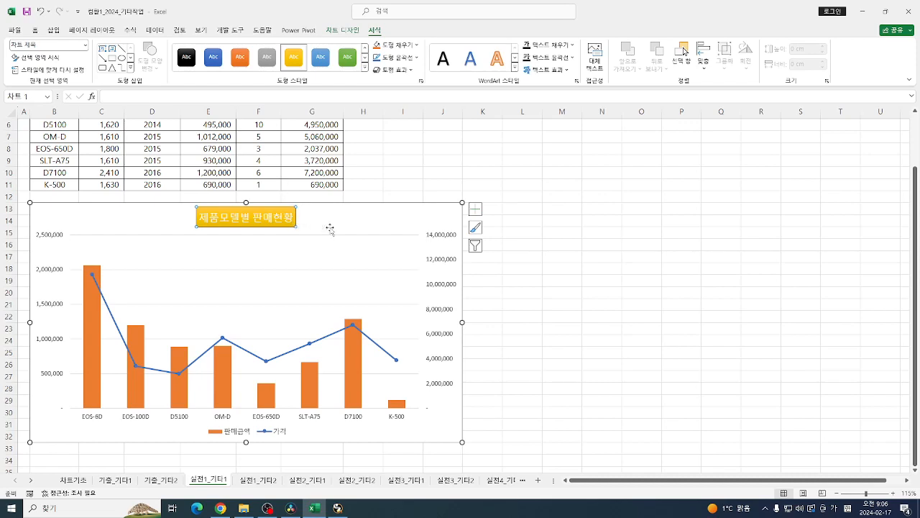
{"action": "key", "text": "ctrl+2"}
{"action": "scroll", "coordinate": [382, 232], "scroll_direction": "up", "scroll_amount": 5}
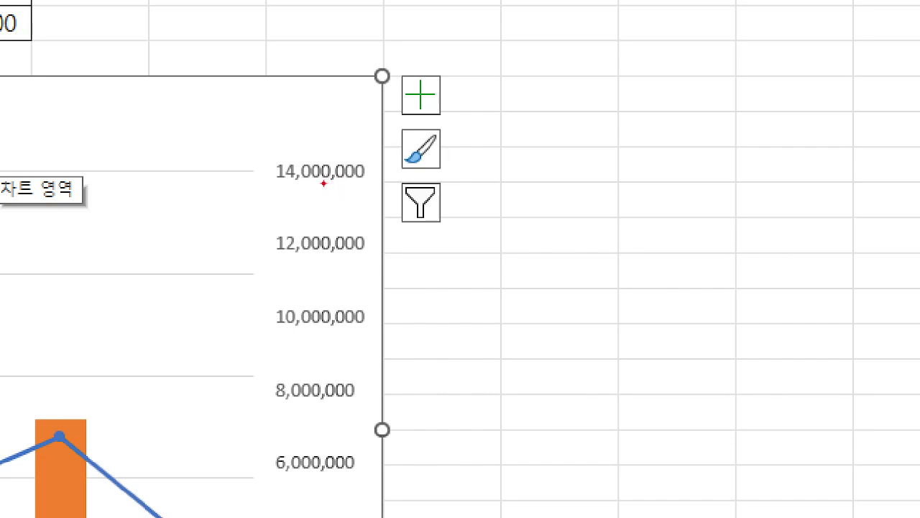
{"action": "left_click_drag", "start_coordinate": [323, 184], "coordinate": [366, 183]}
{"action": "mouse_move", "coordinate": [322, 149]}
{"action": "left_mouse_down"}
{"action": "mouse_move", "coordinate": [320, 163]}
{"action": "mouse_move", "coordinate": [368, 165]}
{"action": "left_mouse_up"}
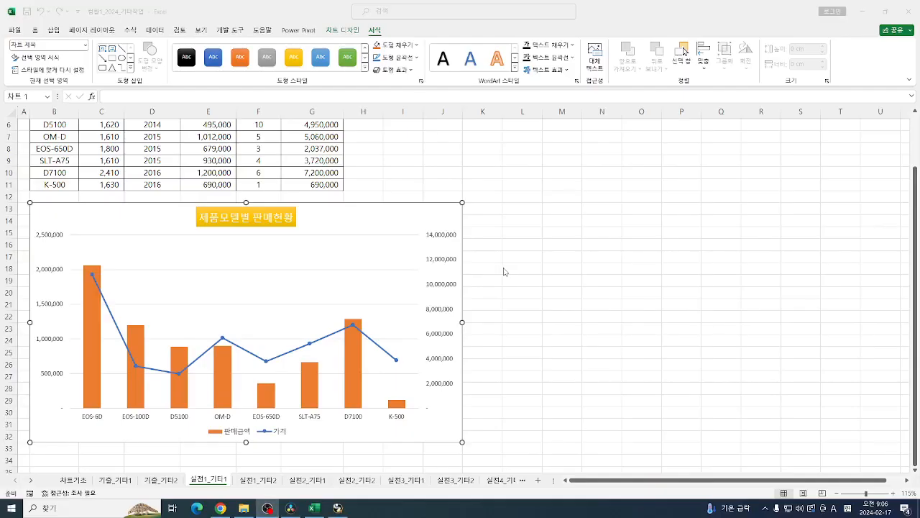
Set the display unit (표시 단위) of the secondary vertical axis to 10000, close the axis formatting and deselect the chart.
{"action": "left_click", "coordinate": [441, 239]}
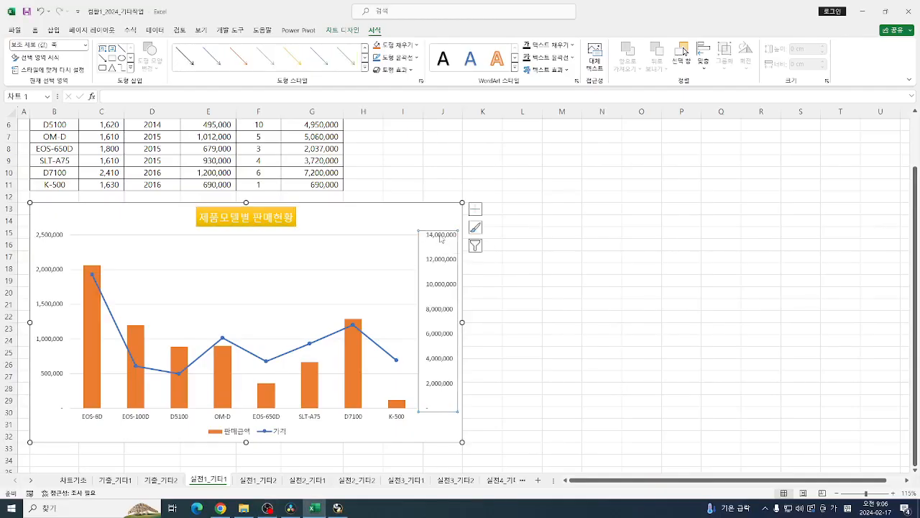
{"action": "right_click", "coordinate": [441, 237]}
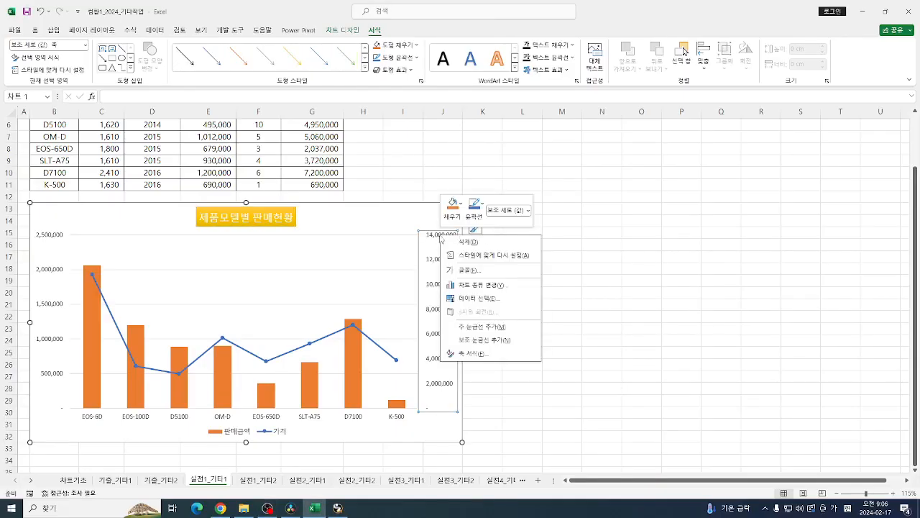
{"action": "left_click", "coordinate": [481, 353]}
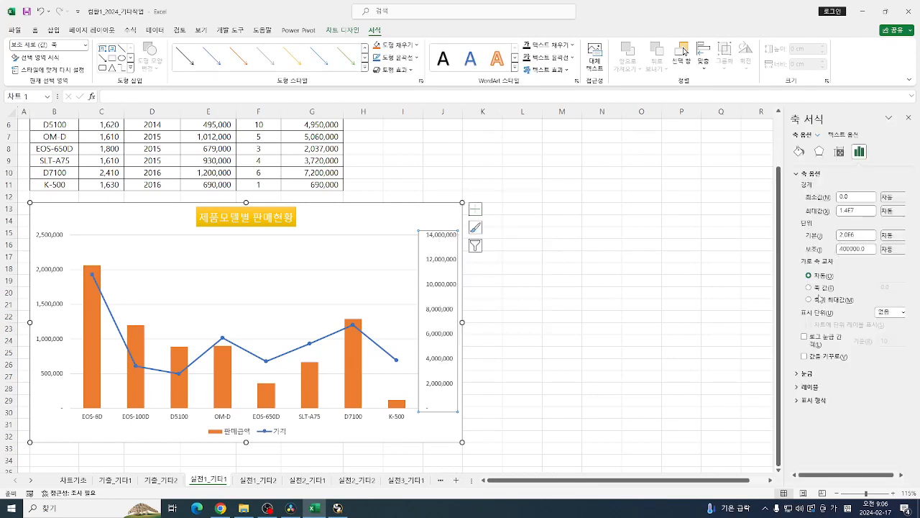
{"action": "left_click_drag", "start_coordinate": [881, 475], "coordinate": [891, 476]}
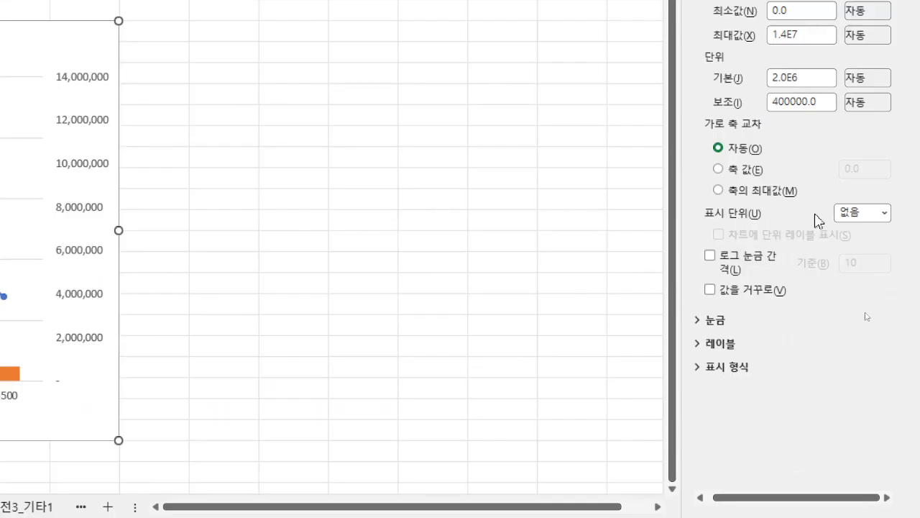
{"action": "left_click", "coordinate": [872, 213]}
{"action": "left_click", "coordinate": [885, 213]}
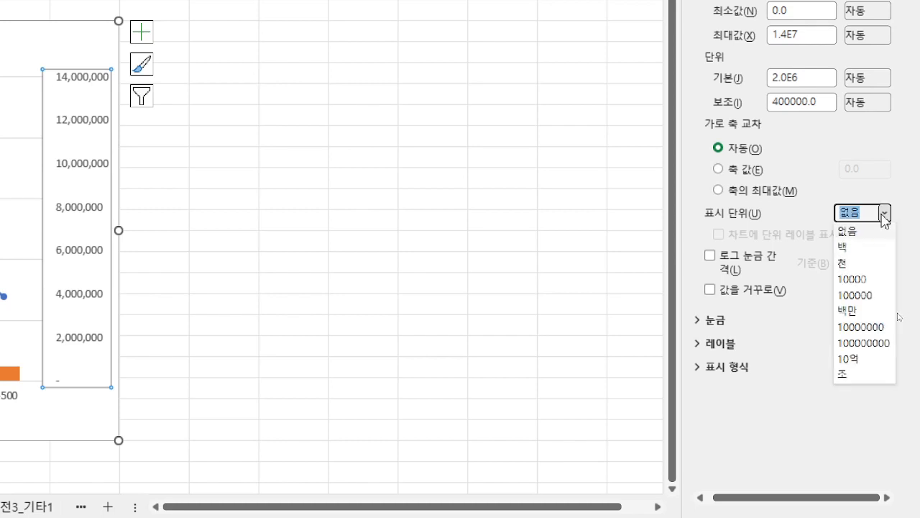
{"action": "left_click", "coordinate": [861, 280]}
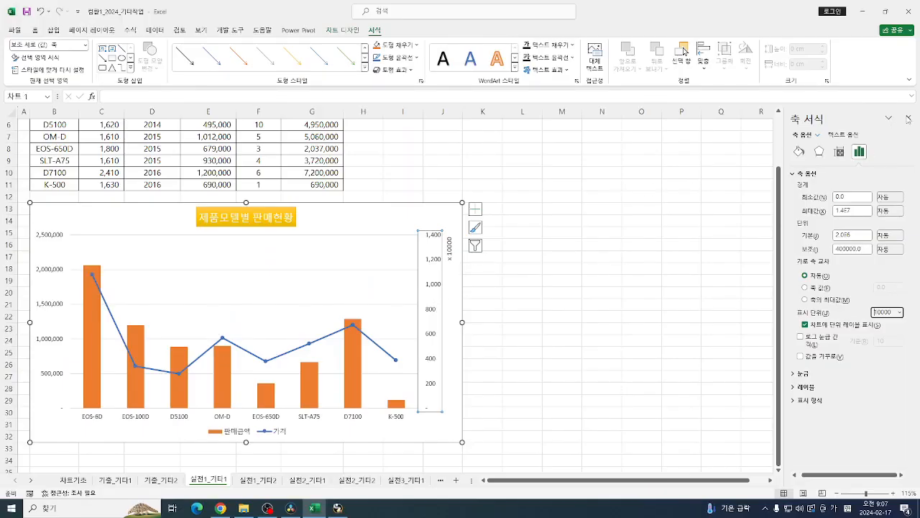
{"action": "left_click", "coordinate": [907, 120]}
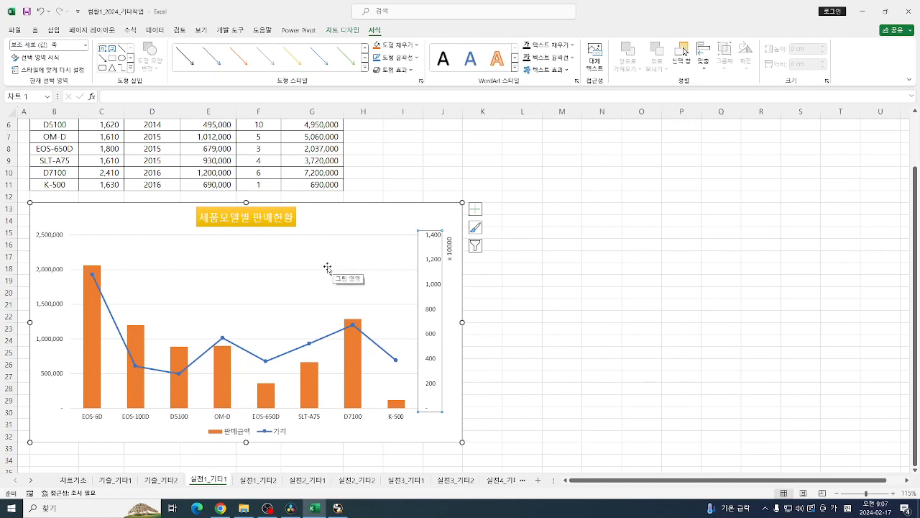
{"action": "left_click", "coordinate": [552, 291]}
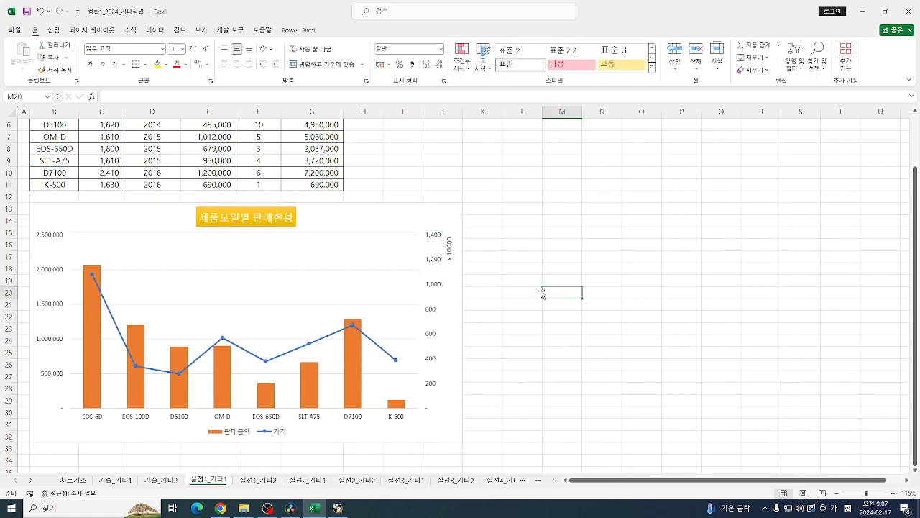
{"action": "left_click", "coordinate": [312, 260]}
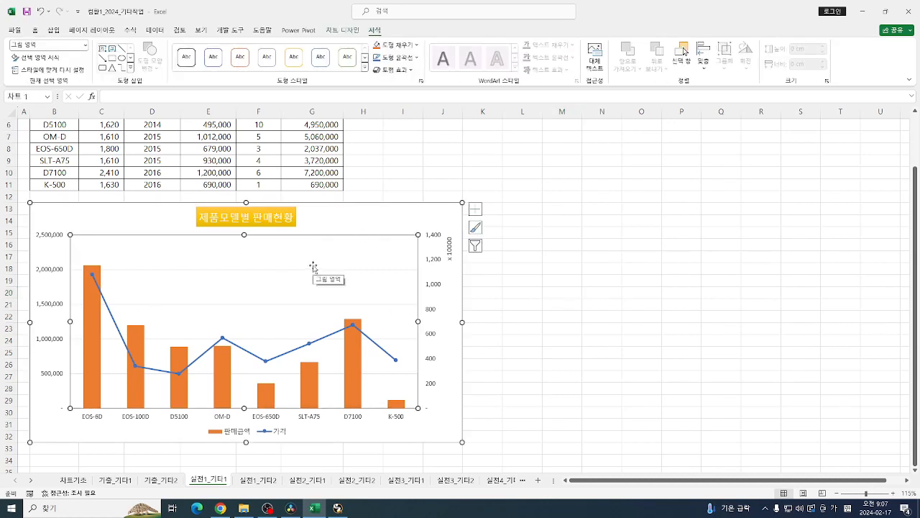
{"action": "left_click", "coordinate": [386, 218]}
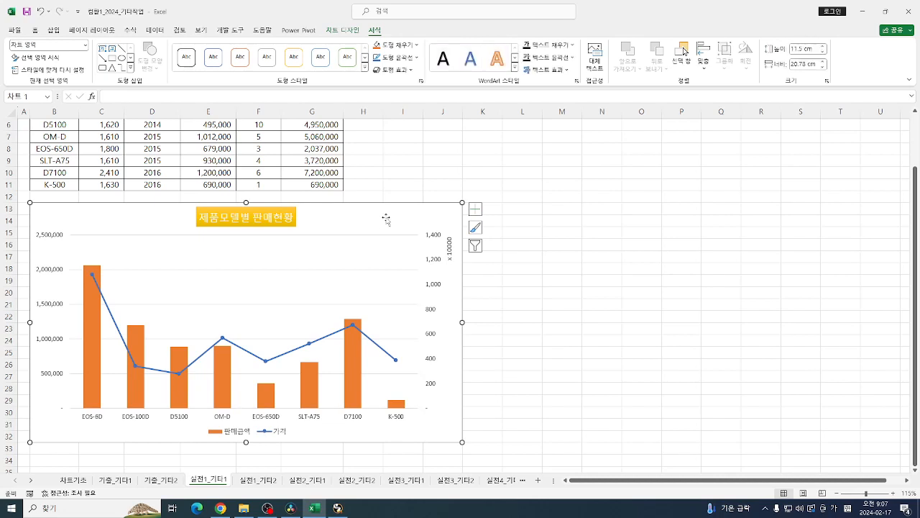
{"action": "right_click", "coordinate": [386, 218]}
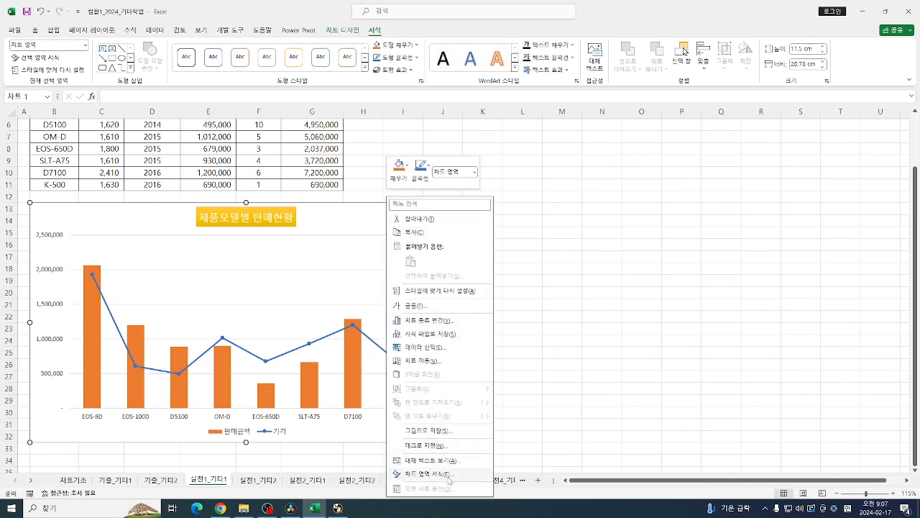
{"action": "left_click", "coordinate": [424, 473]}
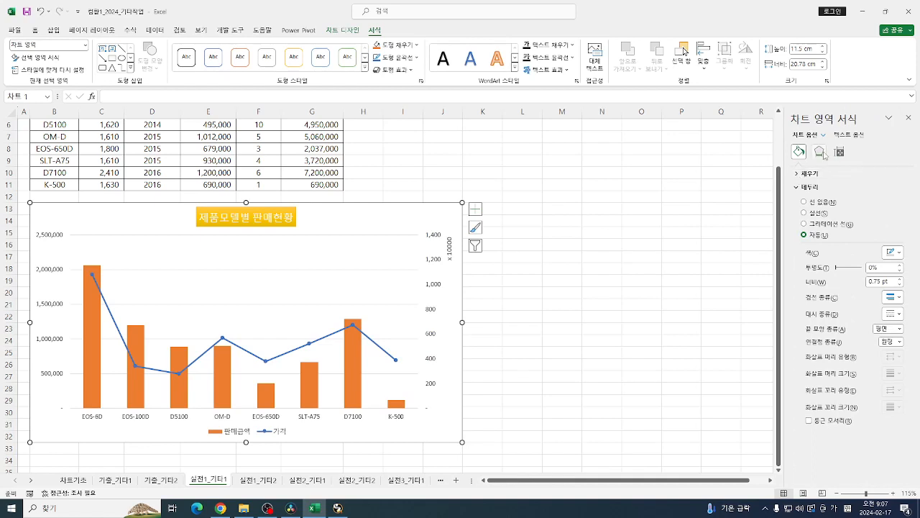
{"action": "left_click", "coordinate": [820, 151]}
{"action": "left_click", "coordinate": [805, 173]}
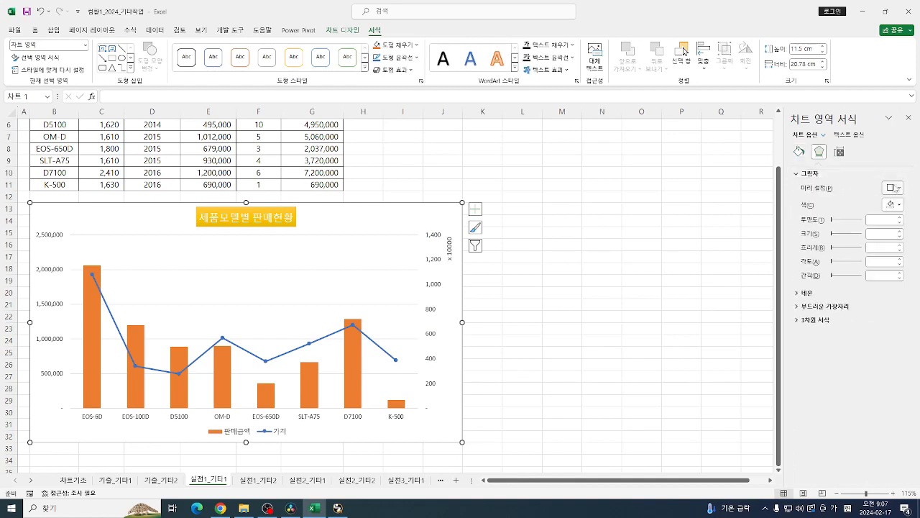
{"action": "left_click", "coordinate": [894, 188]}
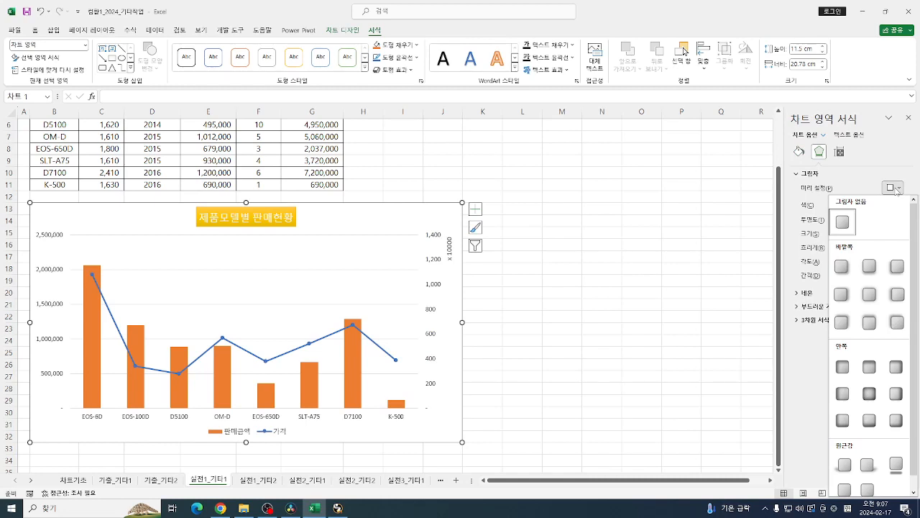
{"action": "left_click", "coordinate": [895, 188]}
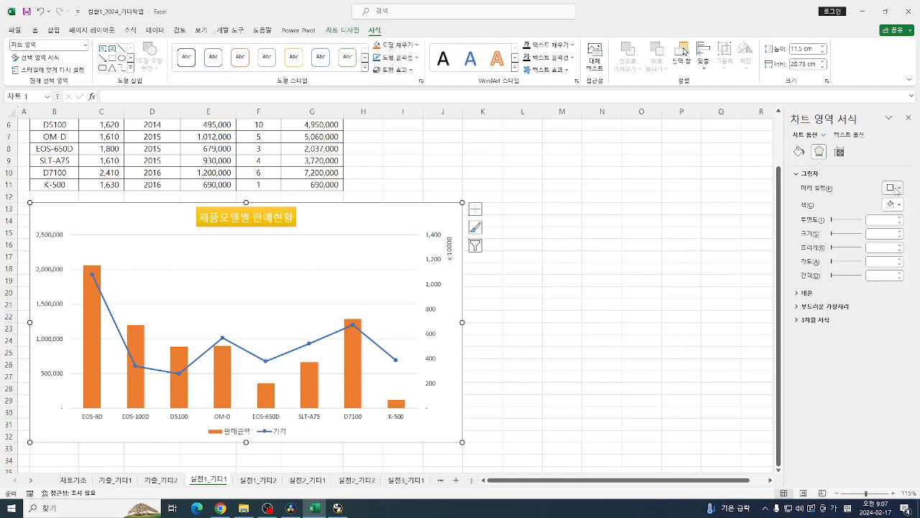
{"action": "left_click", "coordinate": [909, 119]}
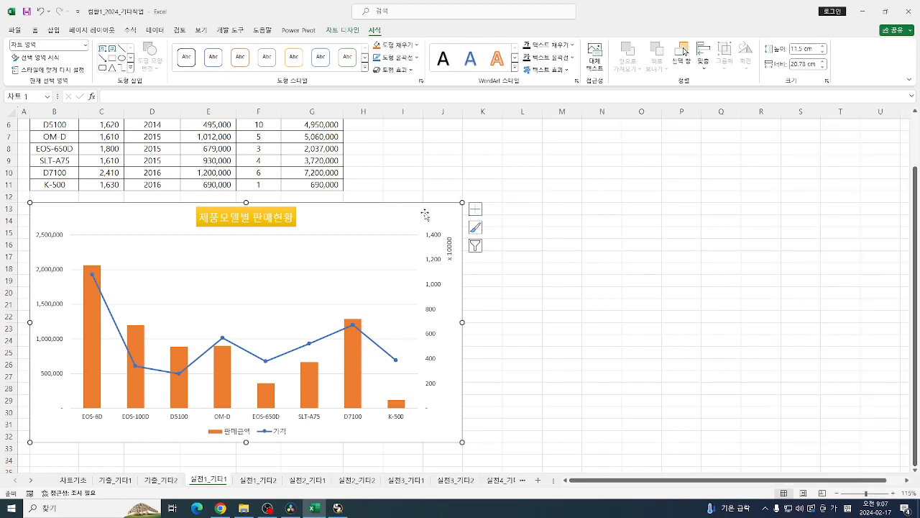
Apply the centred inner (안쪽) shadow effect to the chart area and deselect the chart.
{"action": "left_click", "coordinate": [410, 69]}
{"action": "mouse_move", "coordinate": [431, 113]}
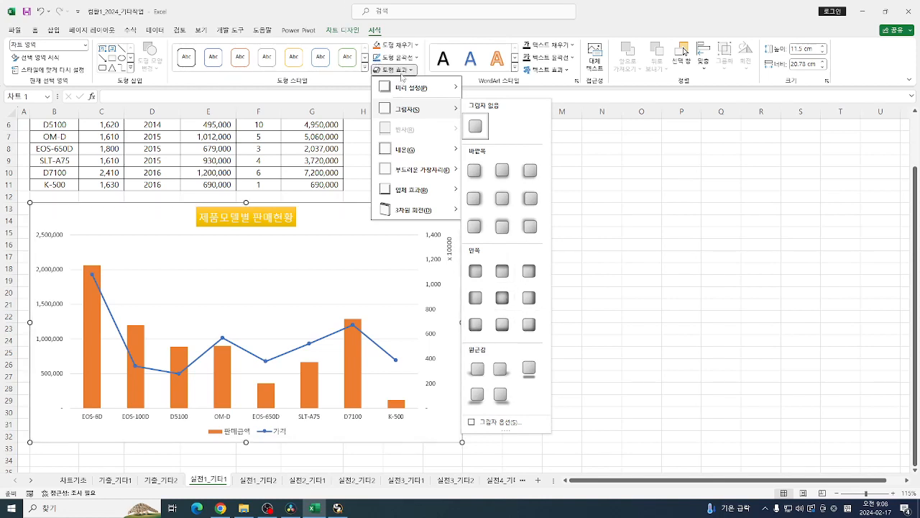
{"action": "mouse_move", "coordinate": [416, 85]}
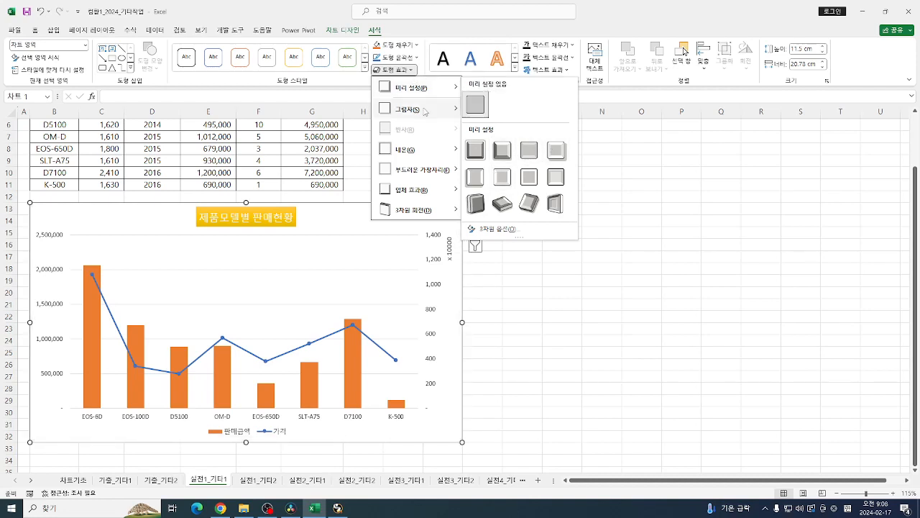
{"action": "mouse_move", "coordinate": [413, 109]}
{"action": "key", "text": "Escape"}
{"action": "key", "text": "Escape"}
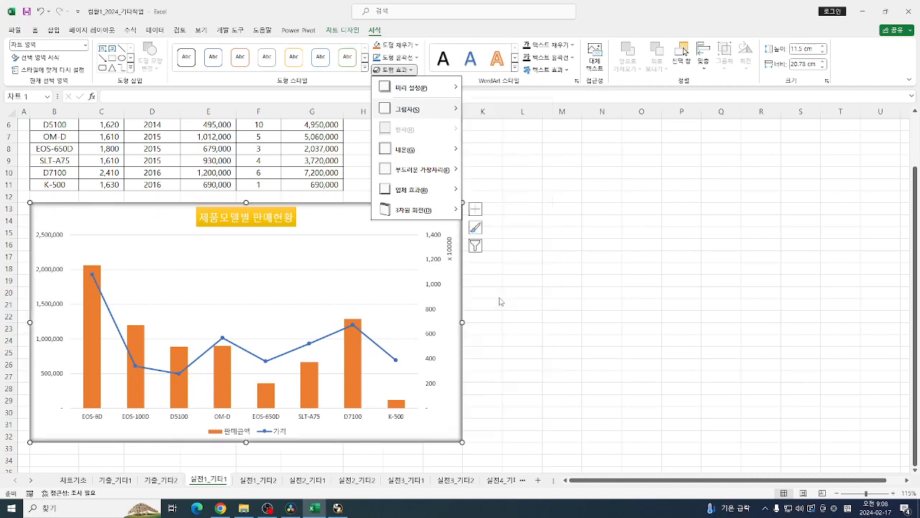
{"action": "left_click", "coordinate": [586, 278]}
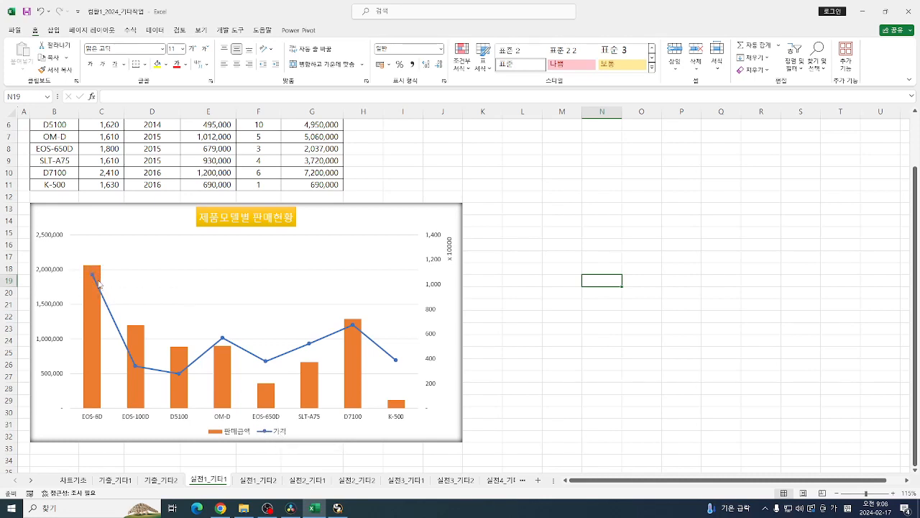
Add a data label to only the EOS-6D point of the 가격 line series.
{"action": "mouse_move", "coordinate": [99, 285]}
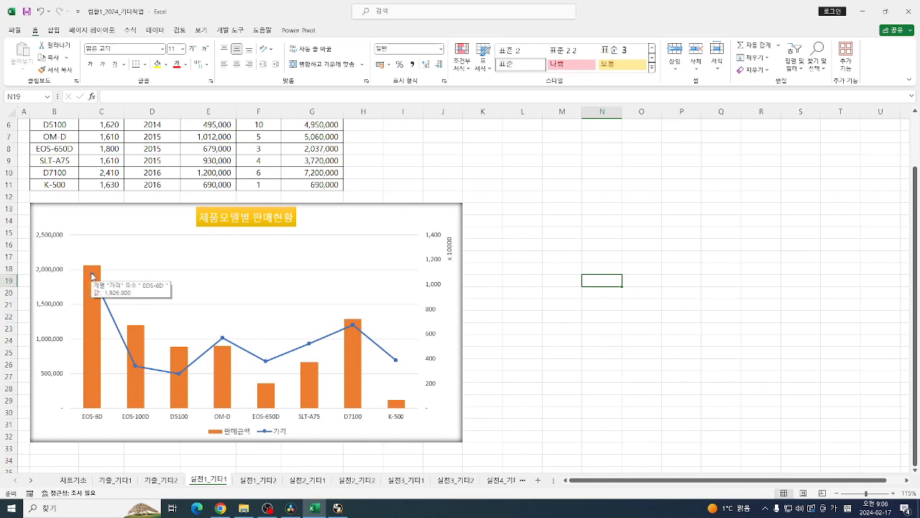
{"action": "left_click", "coordinate": [100, 289]}
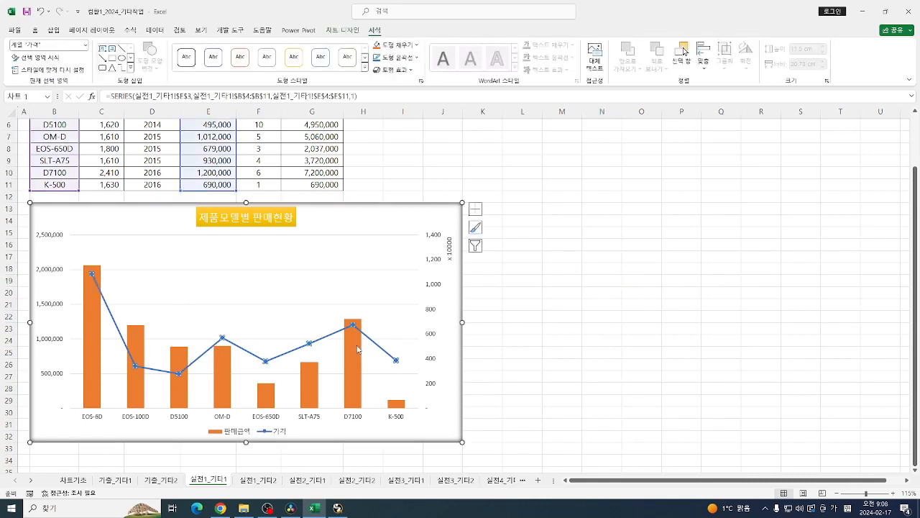
{"action": "left_click", "coordinate": [92, 274]}
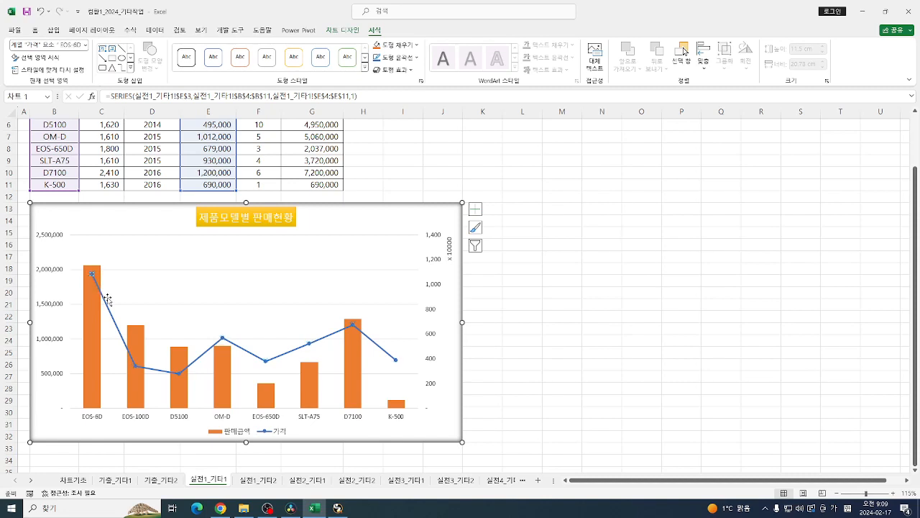
{"action": "key", "text": "ctrl"}
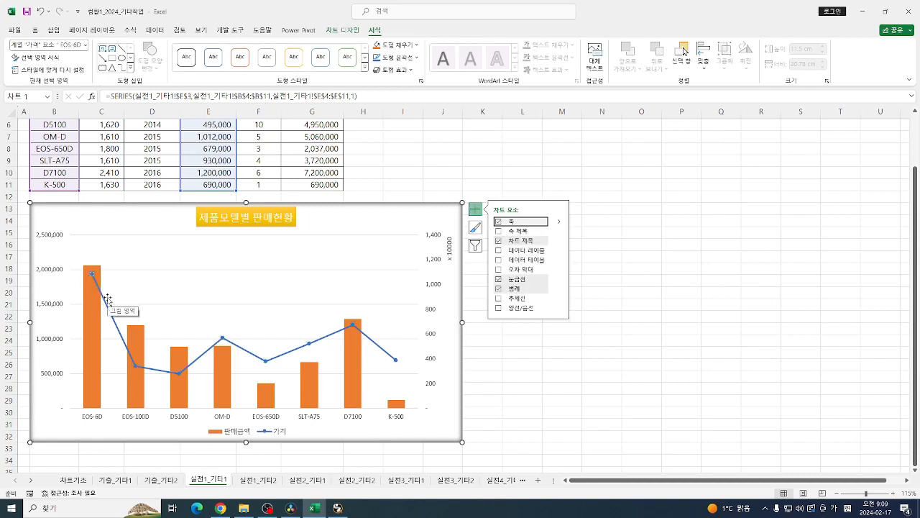
{"action": "key", "text": "Escape"}
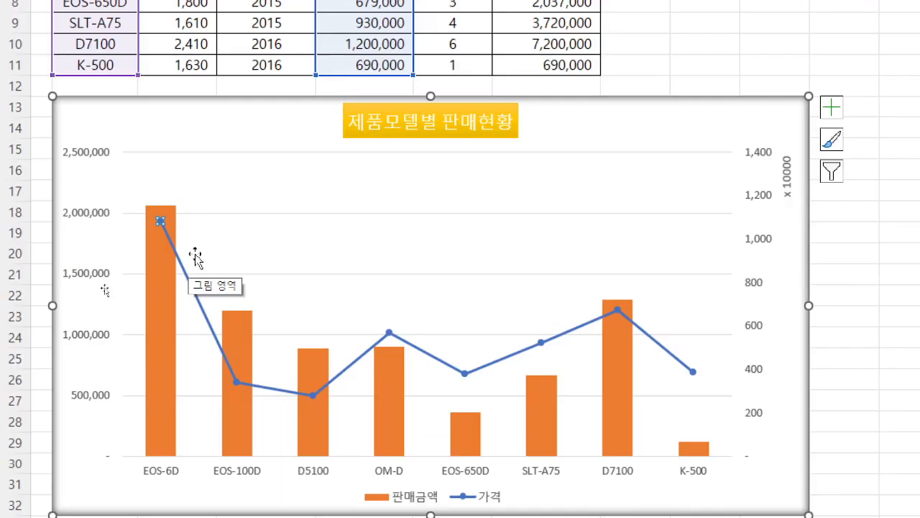
{"action": "right_click", "coordinate": [157, 220]}
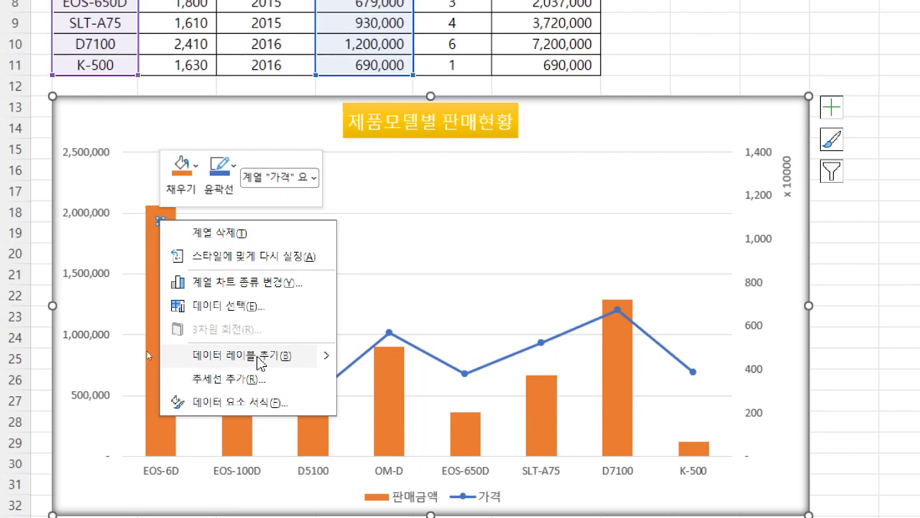
{"action": "left_click", "coordinate": [259, 362]}
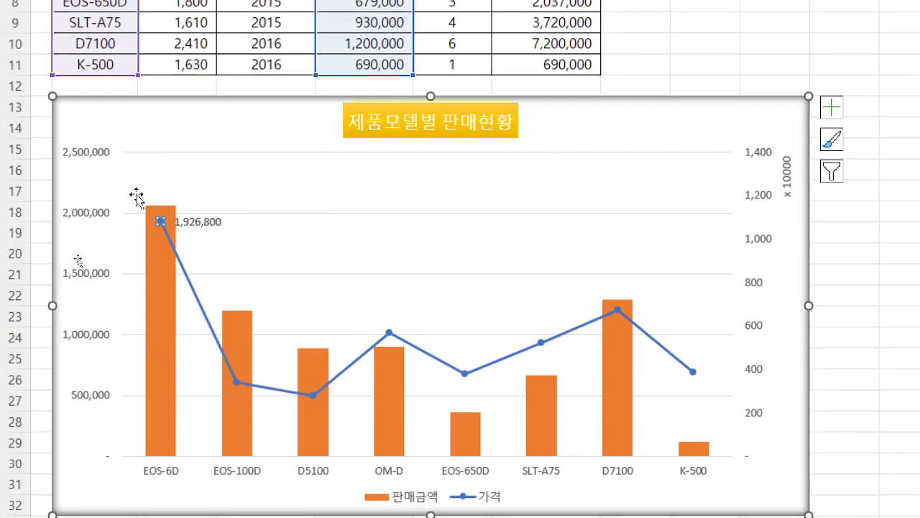
Delete the data label beside the EOS-6D point of the 가격 series.
{"action": "left_click", "coordinate": [204, 221]}
{"action": "left_click", "coordinate": [209, 222]}
{"action": "key", "text": "Delete"}
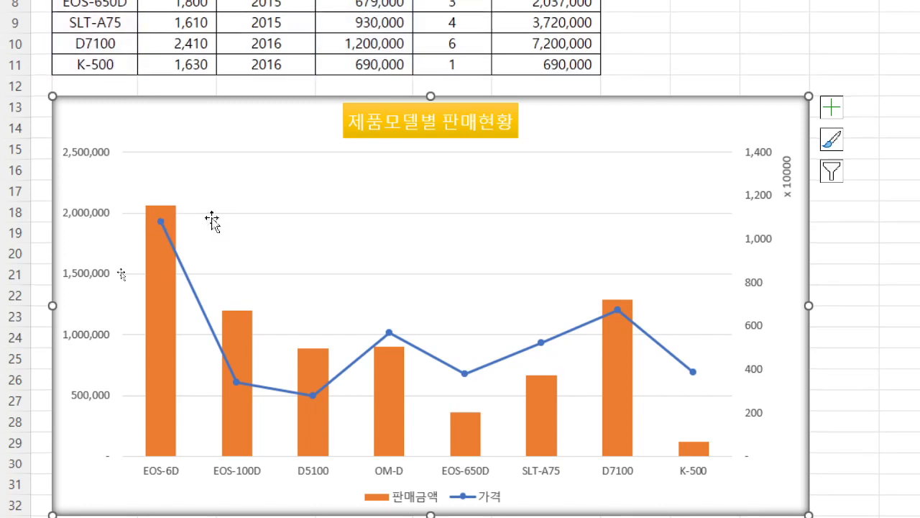
Add a data label in the 위쪽 (above) position to only the EOS-6D point of the 가격 series and deselect the chart.
{"action": "left_click", "coordinate": [159, 221]}
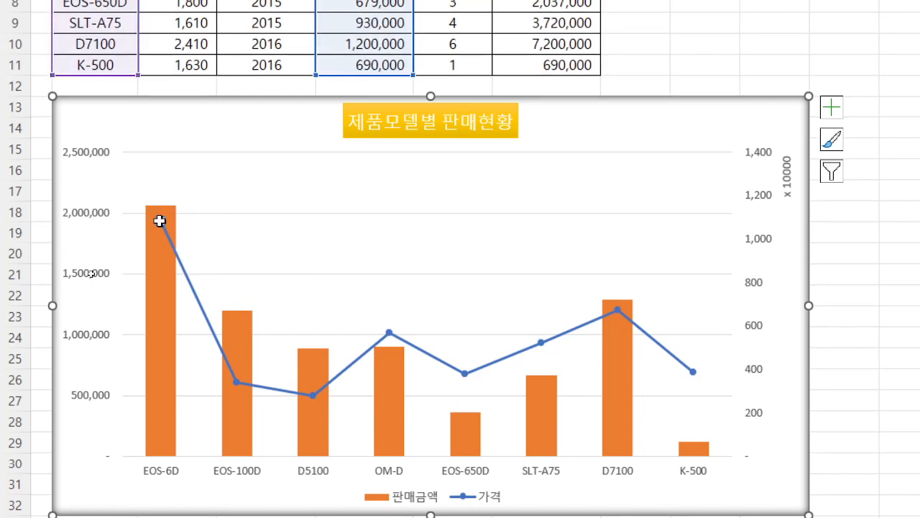
{"action": "left_click", "coordinate": [159, 221]}
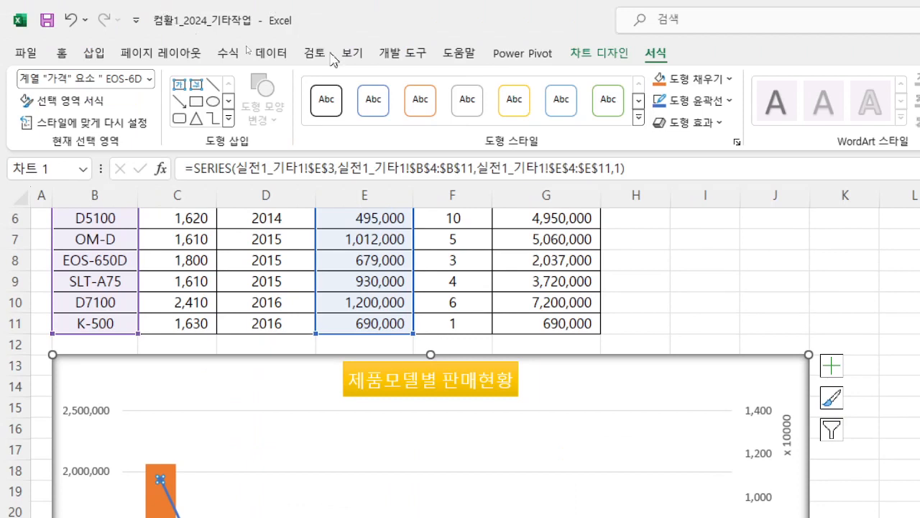
{"action": "left_click", "coordinate": [601, 56]}
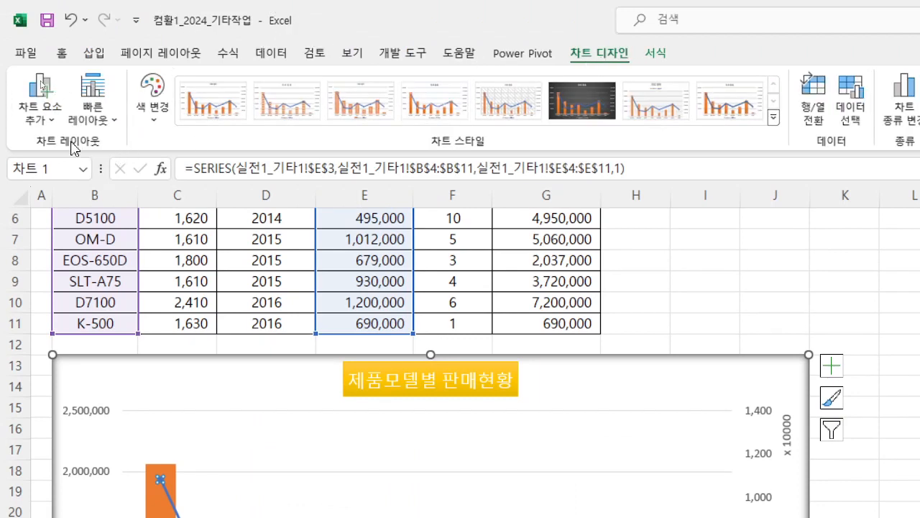
{"action": "left_click", "coordinate": [49, 120]}
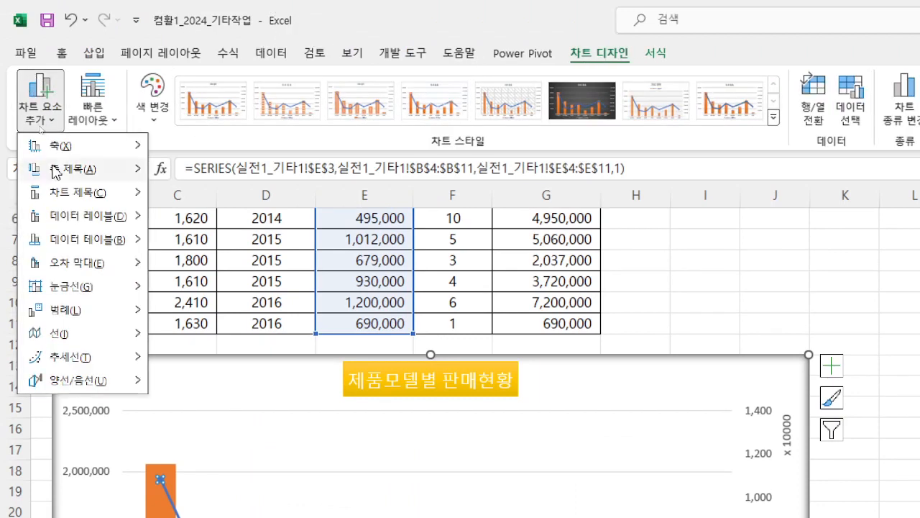
{"action": "mouse_move", "coordinate": [113, 221]}
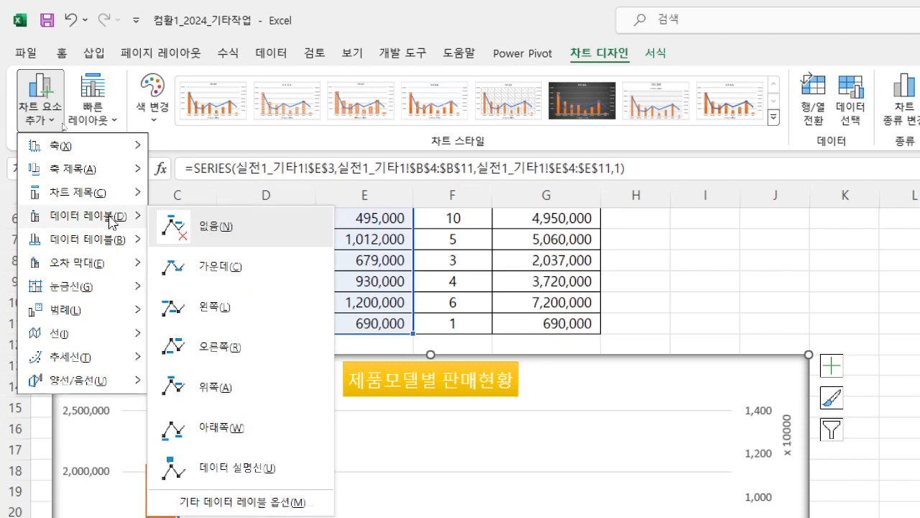
{"action": "left_click", "coordinate": [239, 401]}
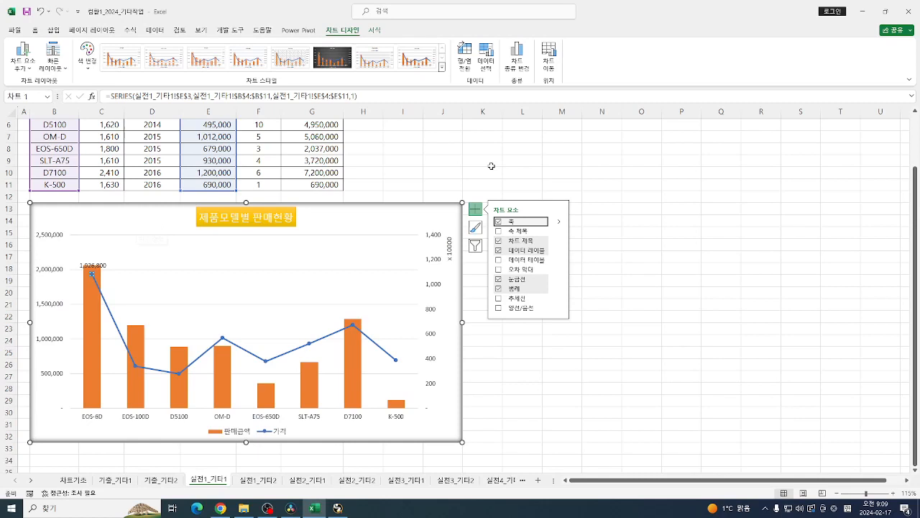
{"action": "left_click", "coordinate": [855, 284]}
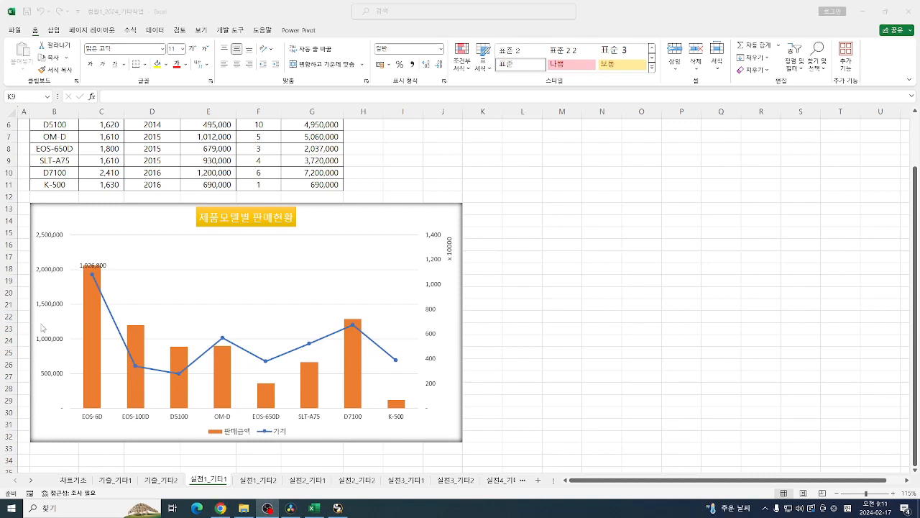
Switch to the sheet 실전1_기타2, select the 무게 values in I5:I18, and deselect them by selecting K4.
{"action": "left_click", "coordinate": [266, 480]}
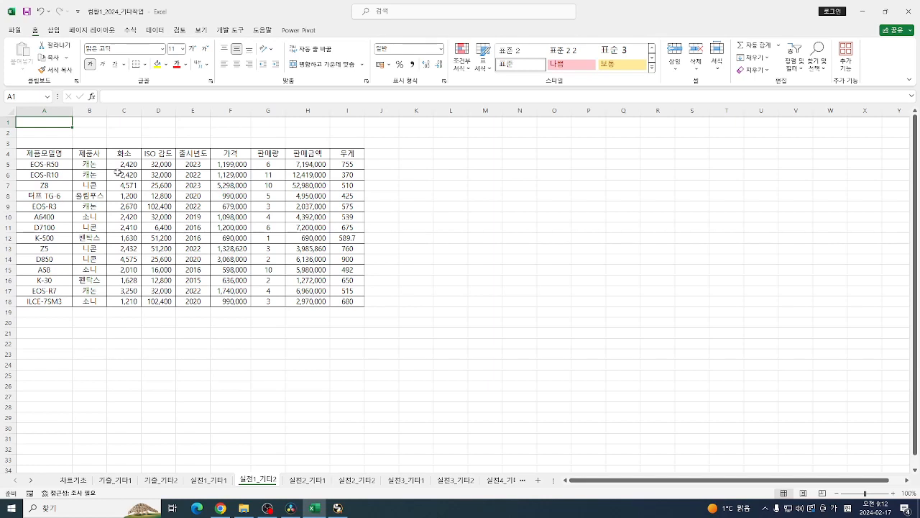
{"action": "left_click", "coordinate": [29, 96]}
{"action": "type", "text": "ISO"}
{"action": "type", "text": "I18"}
{"action": "key", "text": "Return"}
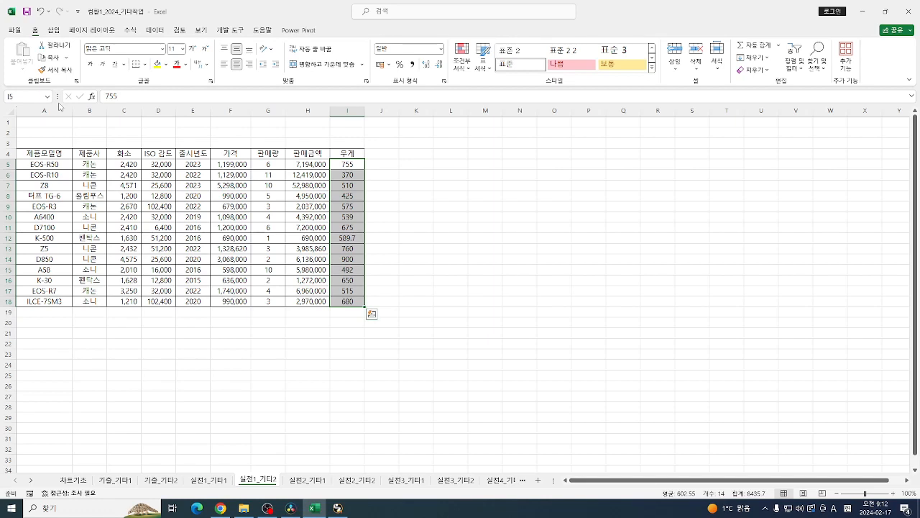
{"action": "left_click", "coordinate": [415, 154]}
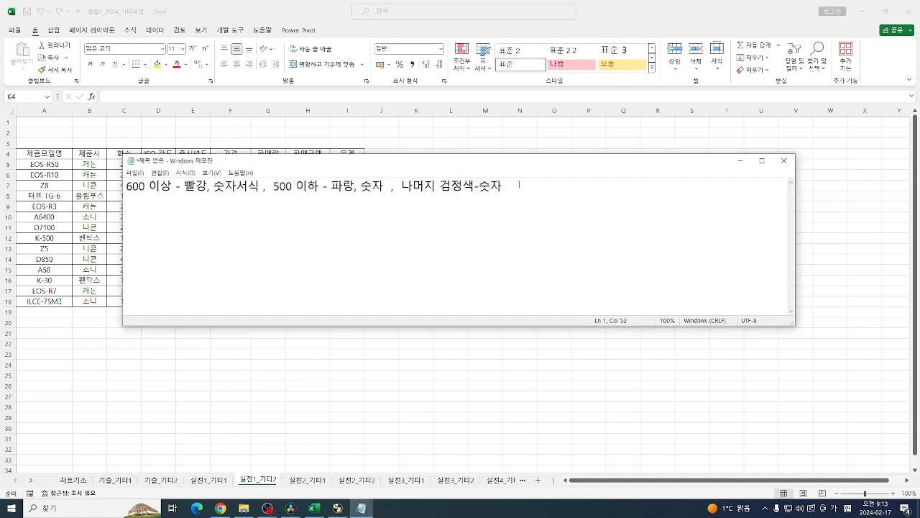
In Notepad, start a new line below the format requirements with an empty pair of square brackets.
{"action": "key", "text": "Return"}
{"action": "type", "text": "[]"}
{"action": "type", "text": ">=600"}
{"action": "key", "text": "BackSpace"}
{"action": "key", "text": "BackSpace"}
{"action": "key", "text": "BackSpace"}
{"action": "key", "text": "BackSpace"}
{"action": "key", "text": "BackSpace"}
{"action": "type", "text": "600>="}
{"action": "key", "text": "BackSpace"}
{"action": "key", "text": "BackSpace"}
{"action": "key", "text": "BackSpace"}
{"action": "key", "text": "BackSpace"}
{"action": "key", "text": "BackSpace"}
Complete the first section of the custom number format as [>=600][빨강]0.
{"action": "type", "text": ">=600"}
{"action": "key", "text": "Right"}
{"action": "type", "text": "[빨강]0"}
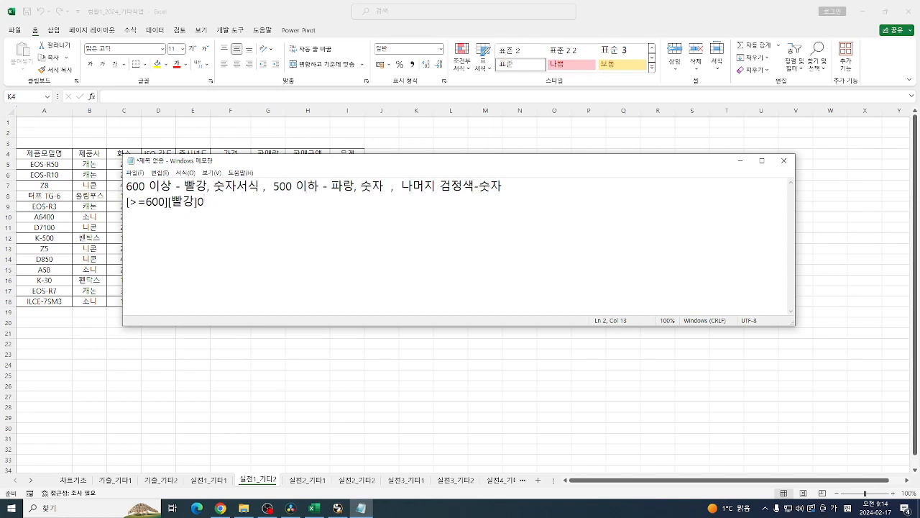
Try #,##0 as the number code after [빨강] and put 0 back.
{"action": "key", "text": "BackSpace"}
{"action": "type", "text": "#,##0"}
{"action": "key", "text": "BackSpace"}
{"action": "key", "text": "BackSpace"}
{"action": "key", "text": "BackSpace"}
{"action": "key", "text": "BackSpace"}
{"action": "key", "text": "BackSpace"}
{"action": "type", "text": "0"}
Append the second section ;[<=500][파랑]0 to the custom number format.
{"action": "type", "text": ";[<=500]"}
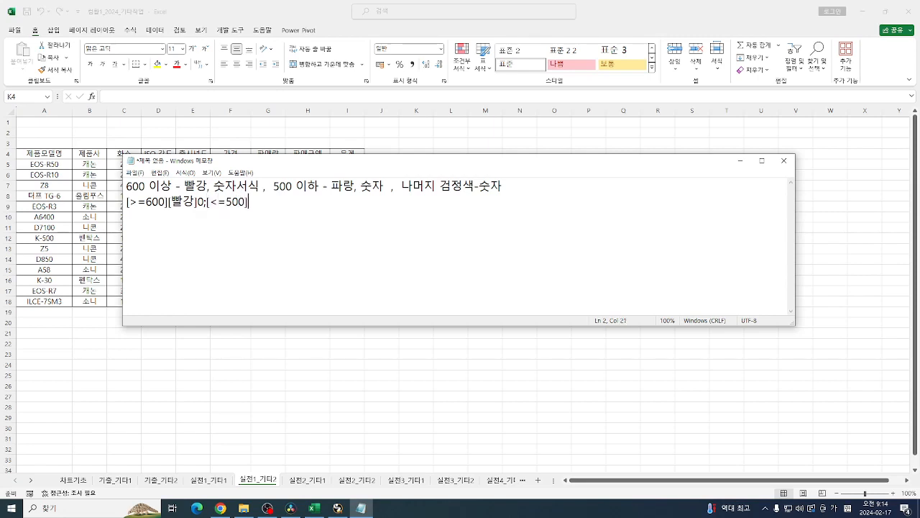
{"action": "type", "text": "["}
{"action": "type", "text": "파랑]"}
{"action": "type", "text": "0"}
Append the third section ;[검정]0 for the remaining values and copy the complete format code line.
{"action": "type", "text": ";"}
{"action": "type", "text": "["}
{"action": "type", "text": "검정"}
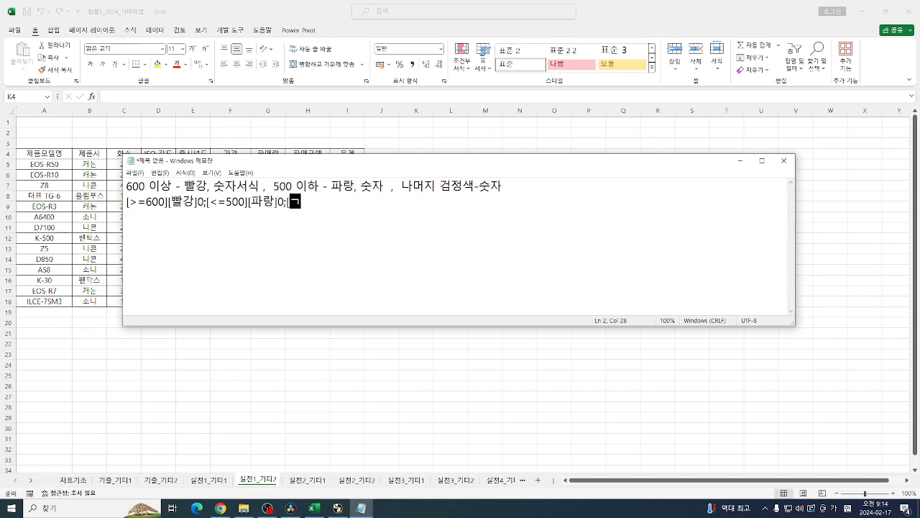
{"action": "type", "text": "]0"}
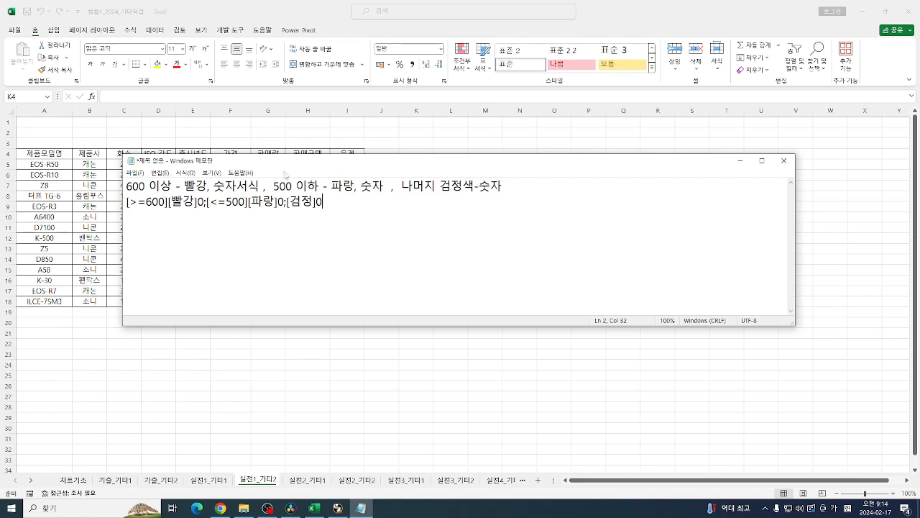
{"action": "left_click_drag", "start_coordinate": [337, 205], "coordinate": [126, 202]}
{"action": "key", "text": "ctrl+c"}
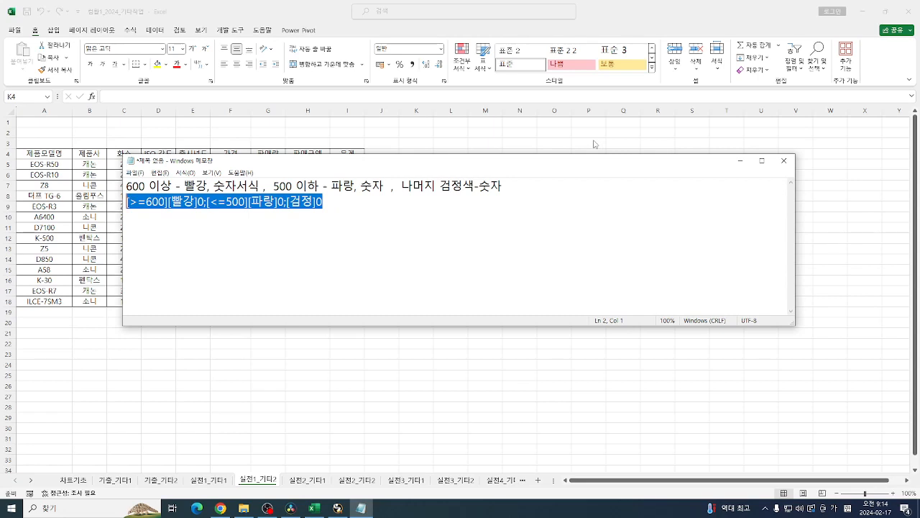
Switch back to the Excel workbook and start recording a macro named 서식 in the current workbook.
{"action": "key", "text": "alt+Tab"}
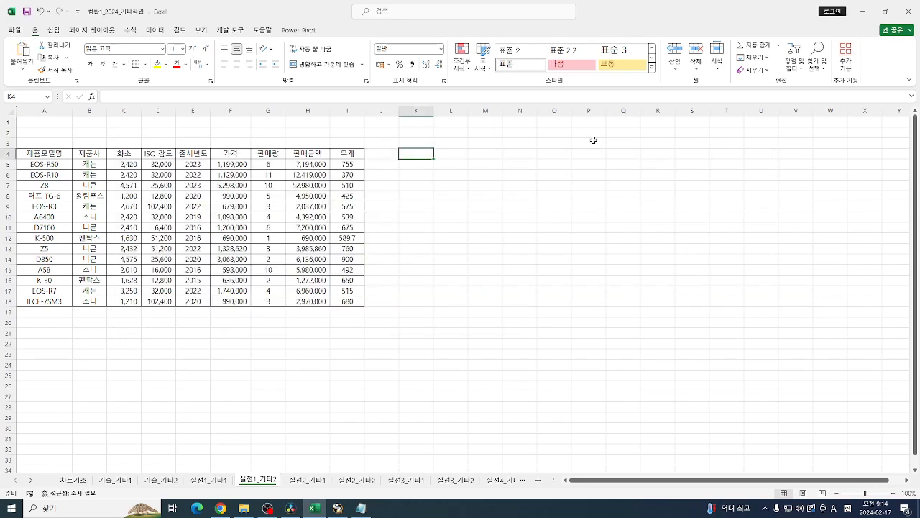
{"action": "left_click", "coordinate": [409, 164]}
{"action": "left_click", "coordinate": [230, 31]}
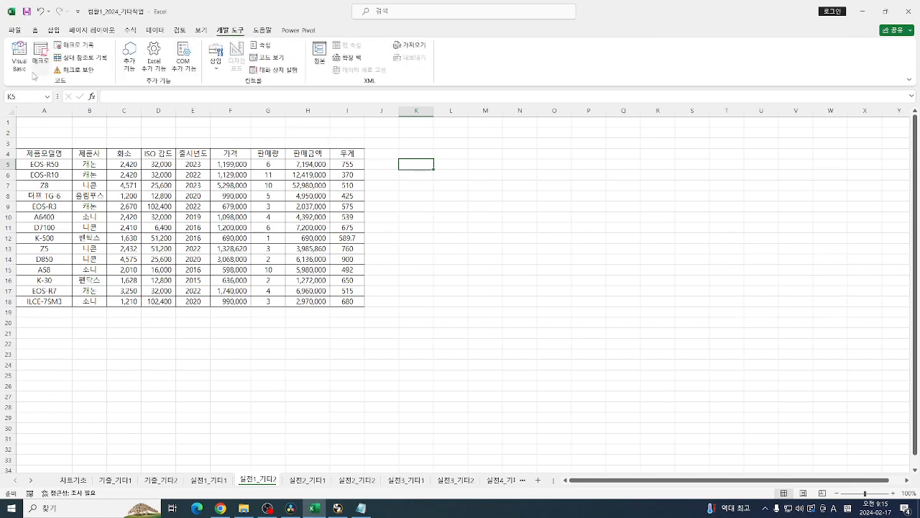
{"action": "left_click", "coordinate": [74, 45]}
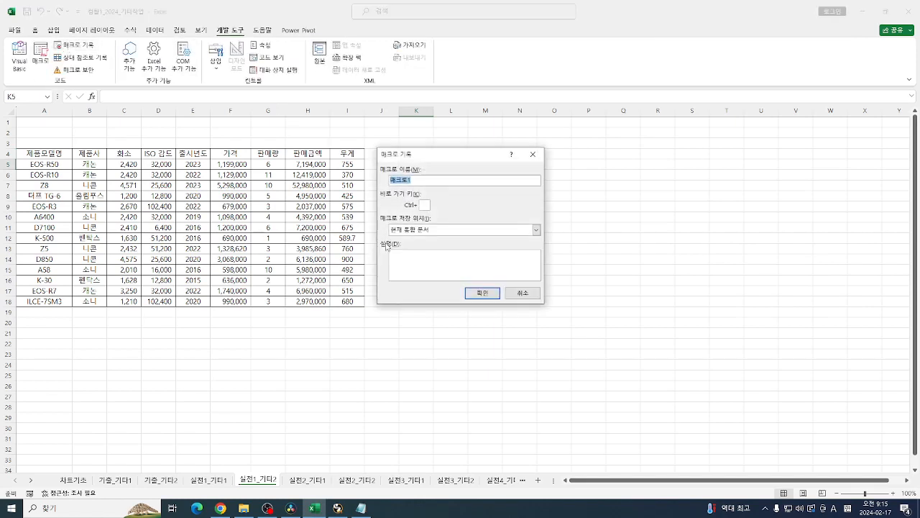
{"action": "type", "text": "ㅌ"}
{"action": "key", "text": "BackSpace"}
{"action": "type", "text": "서식"}
{"action": "left_click", "coordinate": [480, 292]}
Apply the copied custom number format [>=600][빨강]0;[<=500][파랑]0;[검정]0 to the 무게 values I5:I18 and stop the macro recording.
{"action": "left_click_drag", "start_coordinate": [341, 166], "coordinate": [347, 301]}
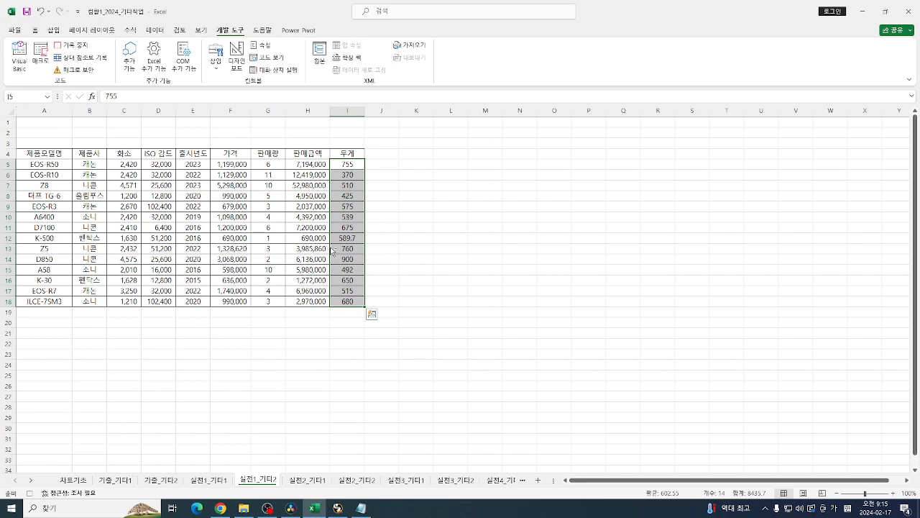
{"action": "key", "text": "ctrl+1"}
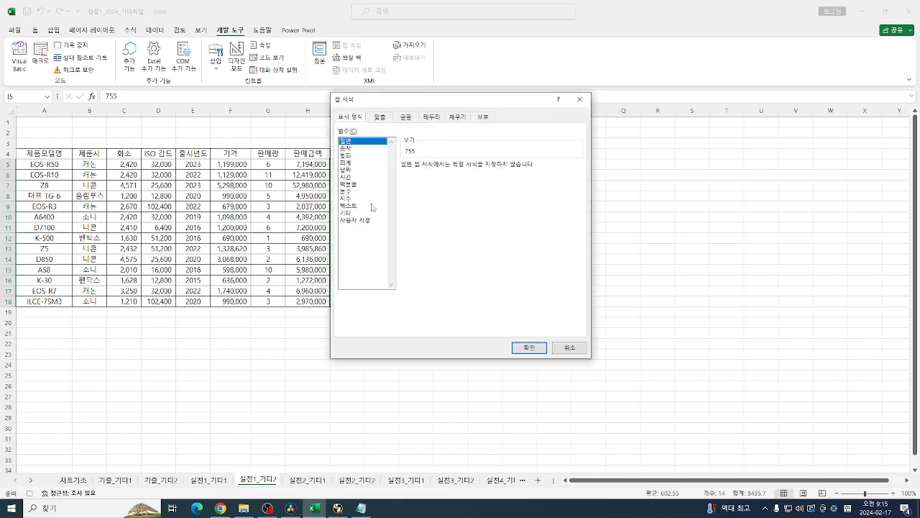
{"action": "left_click", "coordinate": [350, 220]}
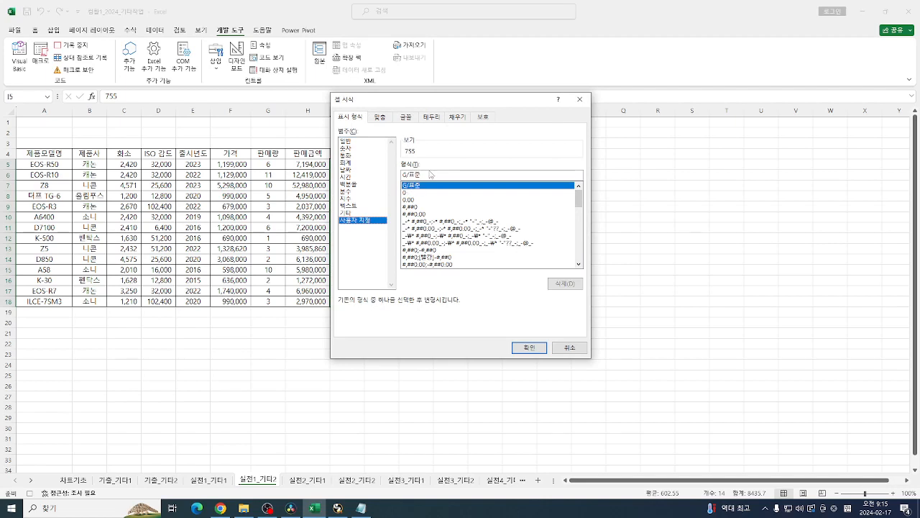
{"action": "key", "text": "ctrl+v"}
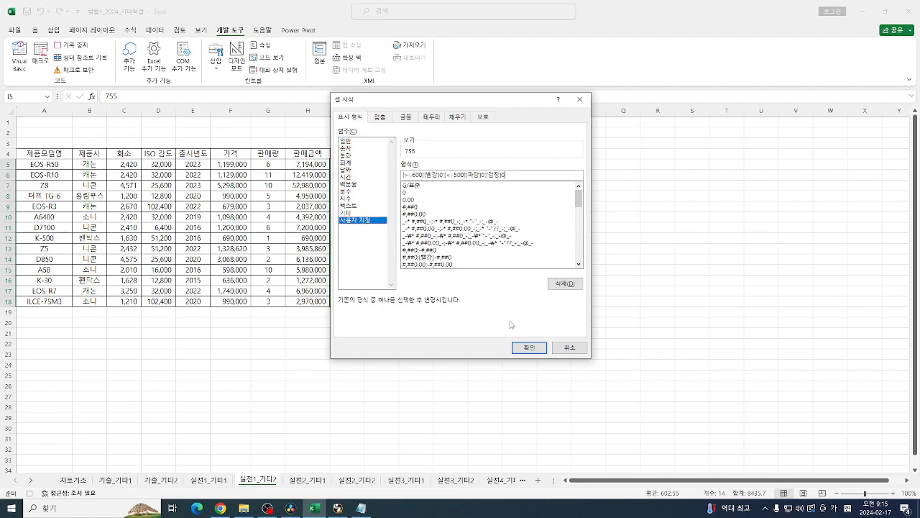
{"action": "left_click", "coordinate": [529, 348]}
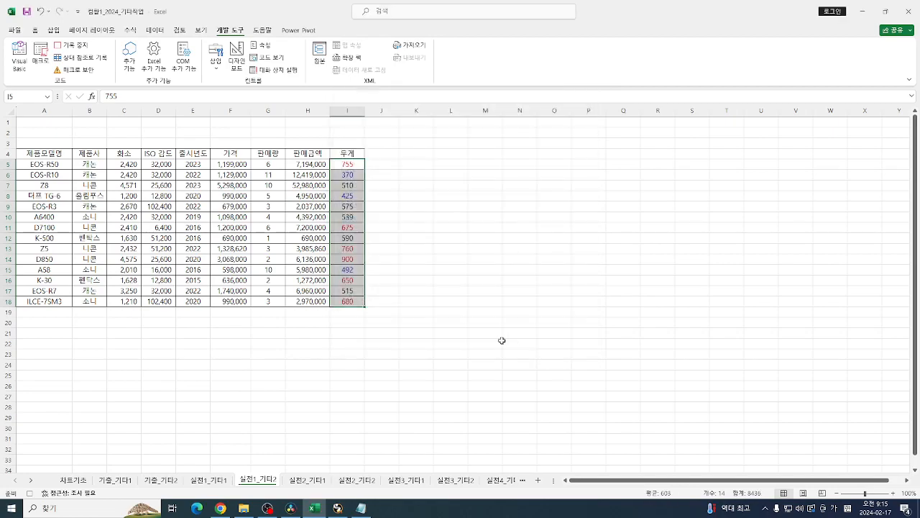
{"action": "left_click", "coordinate": [380, 227]}
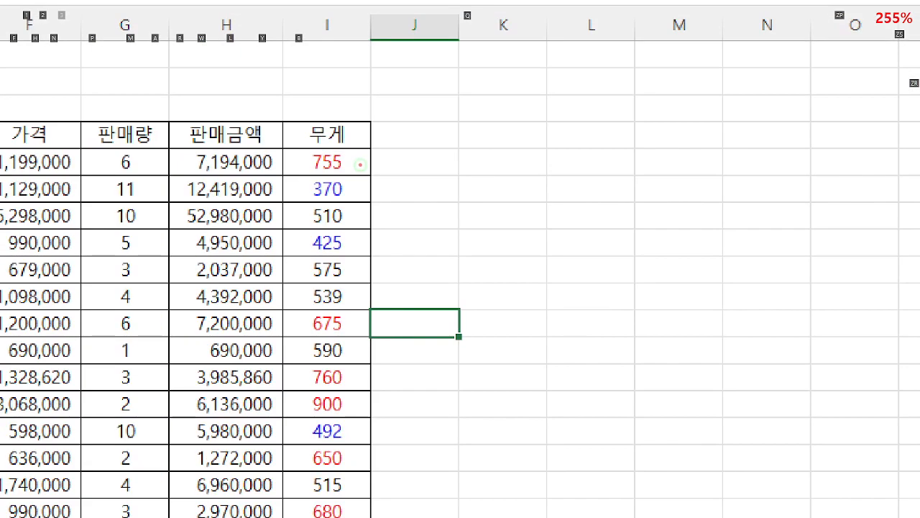
{"action": "mouse_move", "coordinate": [381, 165]}
{"action": "left_mouse_down"}
{"action": "mouse_move", "coordinate": [398, 166]}
{"action": "mouse_move", "coordinate": [404, 229]}
{"action": "mouse_move", "coordinate": [386, 232]}
{"action": "left_mouse_up"}
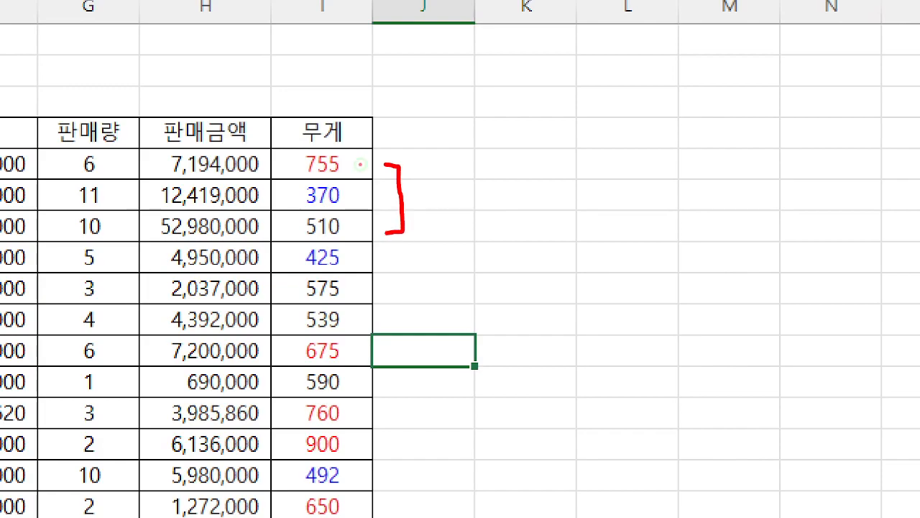
{"action": "key", "text": "Escape"}
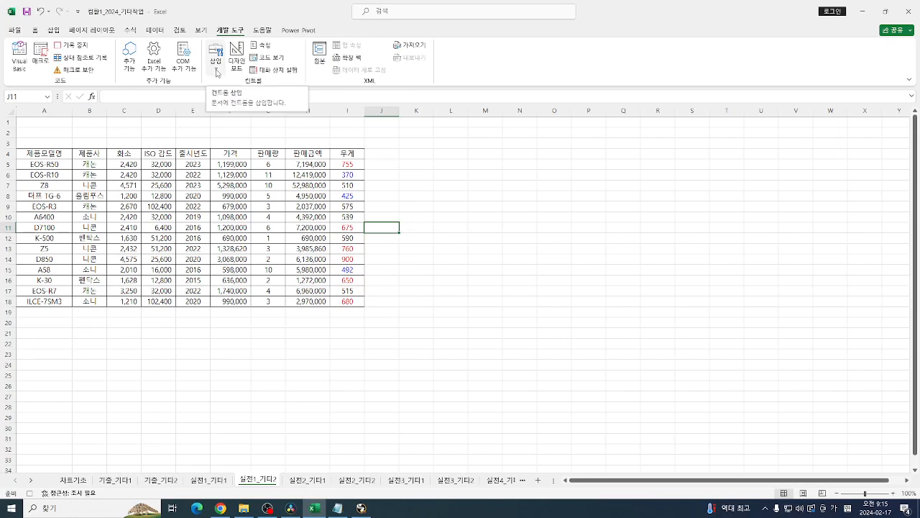
{"action": "left_click", "coordinate": [71, 44]}
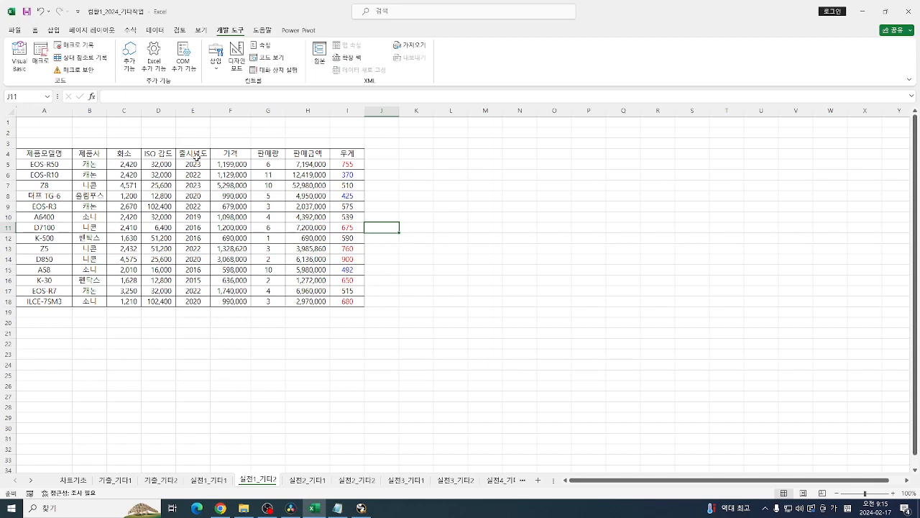
Insert a form control button over cells B1:D2 and assign the 서식 macro to it.
{"action": "left_click", "coordinate": [215, 68]}
{"action": "left_click", "coordinate": [211, 96]}
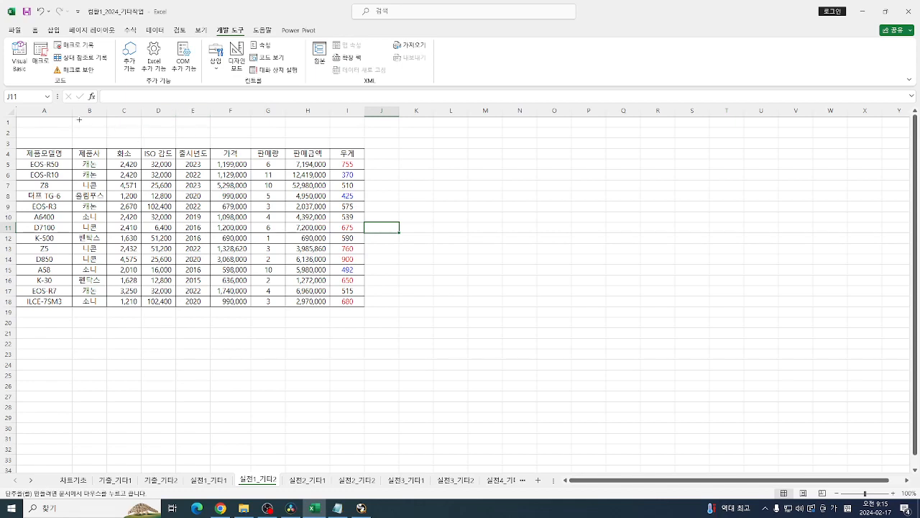
{"action": "left_click_drag", "start_coordinate": [72, 118], "coordinate": [175, 137]}
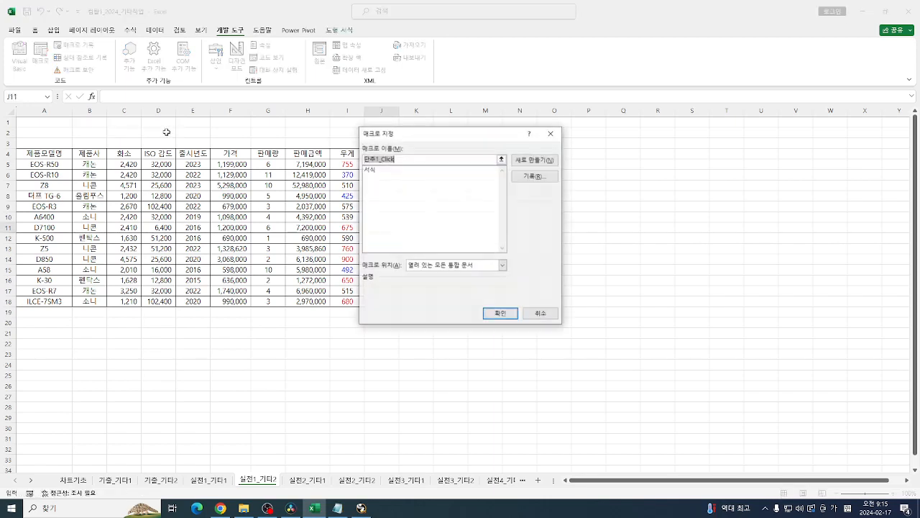
{"action": "left_click", "coordinate": [381, 170]}
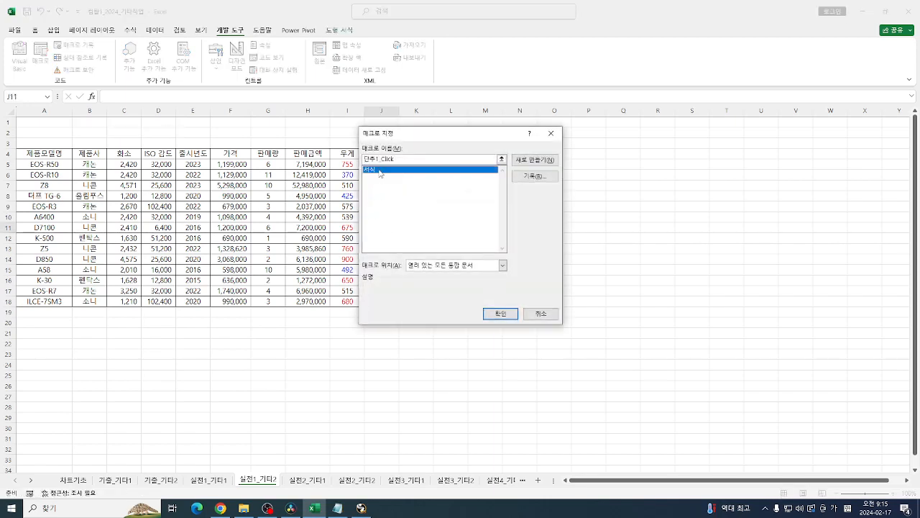
{"action": "left_click", "coordinate": [501, 314]}
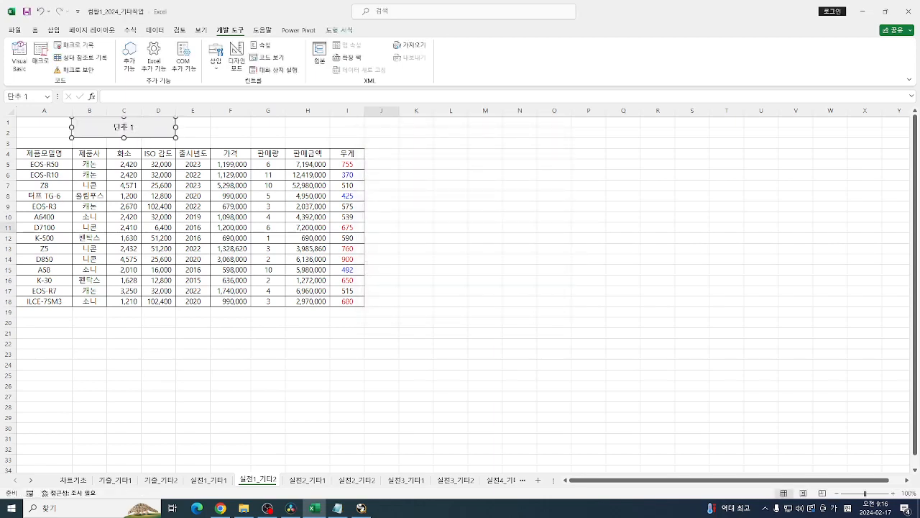
Replace the new button's caption with 서식.
{"action": "left_click", "coordinate": [125, 127]}
{"action": "key", "text": "BackSpace"}
{"action": "key", "text": "Delete"}
{"action": "key", "text": "Delete"}
{"action": "key", "text": "Delete"}
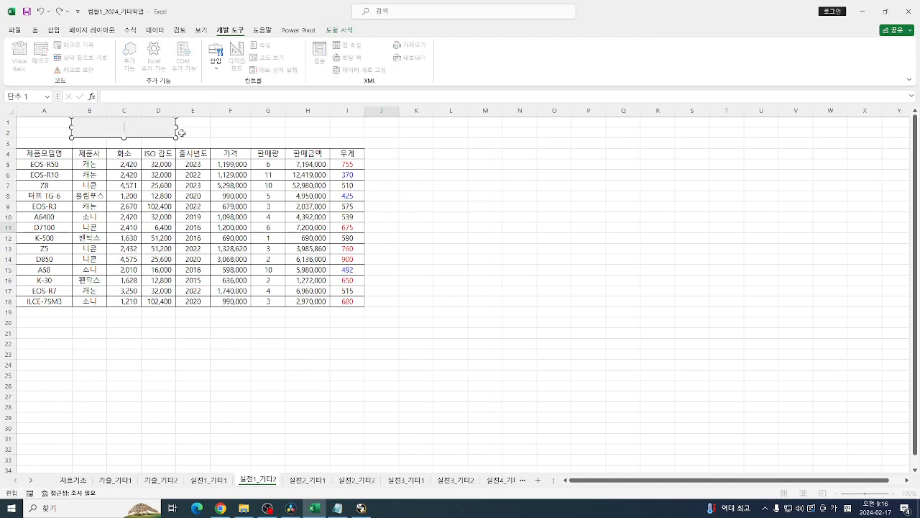
{"action": "type", "text": "시작"}
{"action": "left_click", "coordinate": [210, 133]}
Reset the number format of I5:I19 to 일반 and run the 서식 macro from its button to test it.
{"action": "left_click_drag", "start_coordinate": [346, 166], "coordinate": [348, 312]}
{"action": "left_click", "coordinate": [35, 30]}
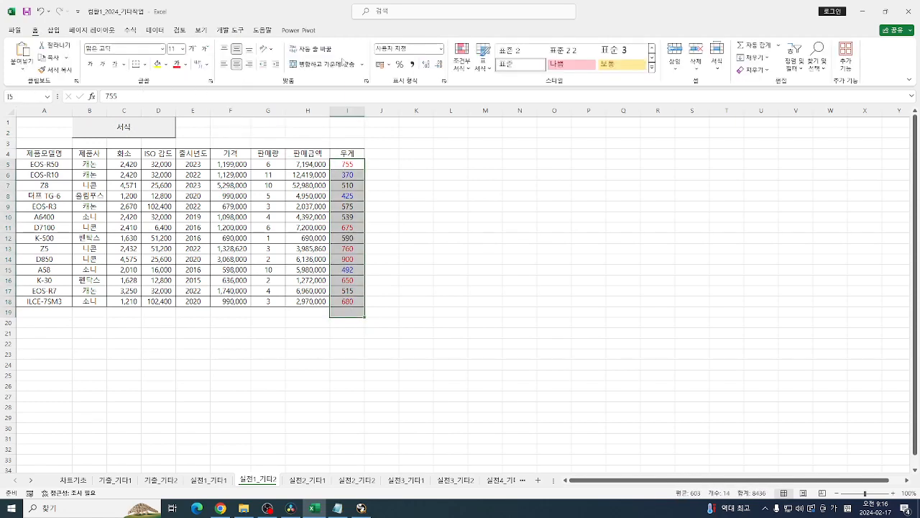
{"action": "left_click", "coordinate": [440, 49]}
{"action": "left_click", "coordinate": [406, 64]}
{"action": "left_click", "coordinate": [451, 175]}
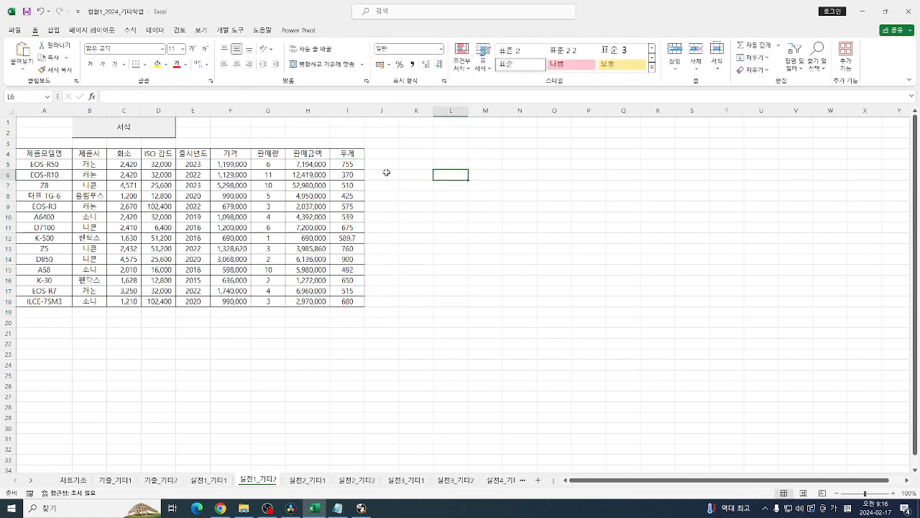
{"action": "left_click", "coordinate": [124, 128]}
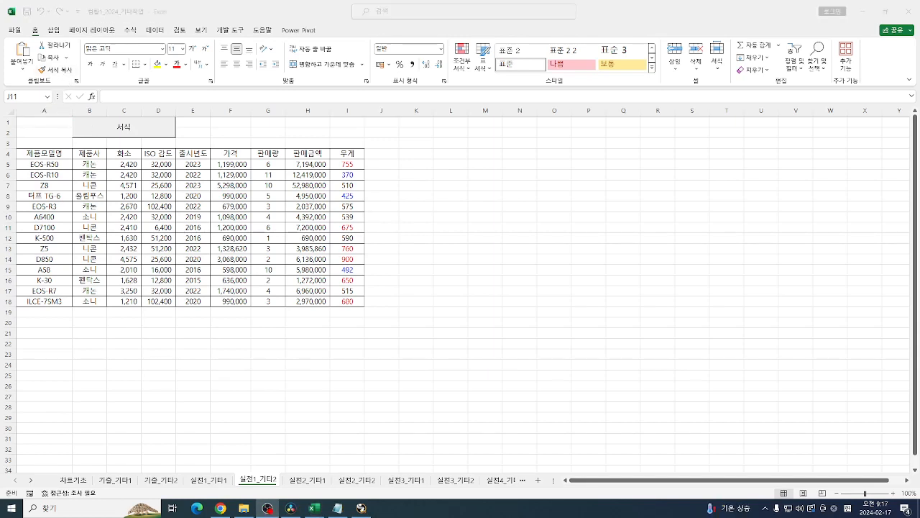
{"action": "left_click", "coordinate": [430, 206]}
{"action": "left_click", "coordinate": [264, 165]}
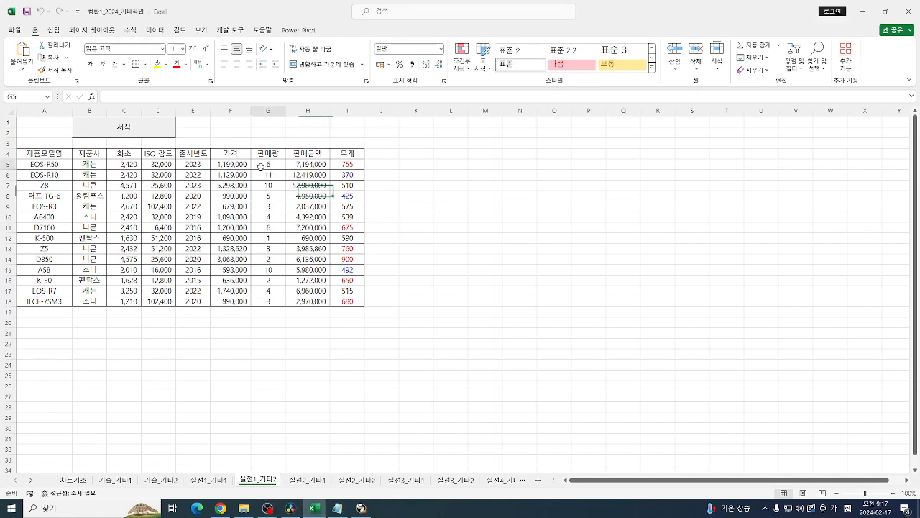
{"action": "left_click_drag", "start_coordinate": [265, 165], "coordinate": [266, 300]}
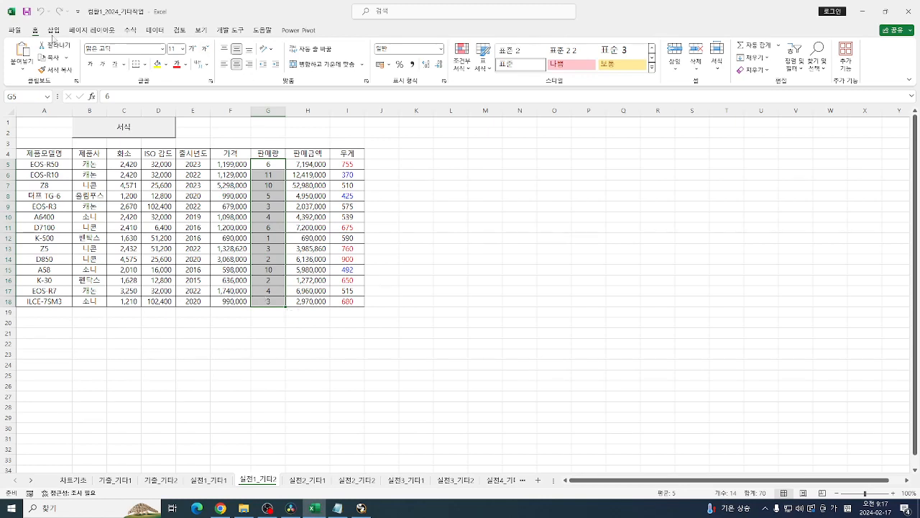
{"action": "left_click", "coordinate": [461, 63]}
{"action": "mouse_move", "coordinate": [503, 128]}
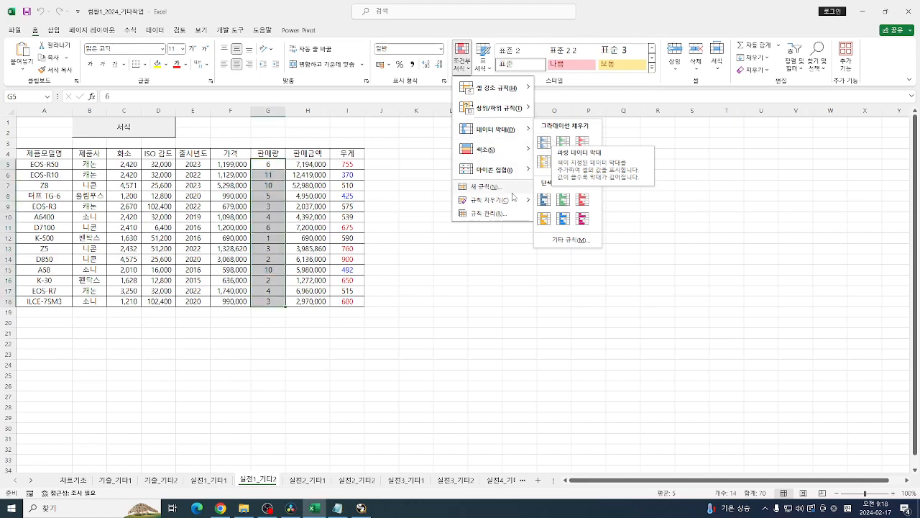
{"action": "left_click", "coordinate": [485, 190]}
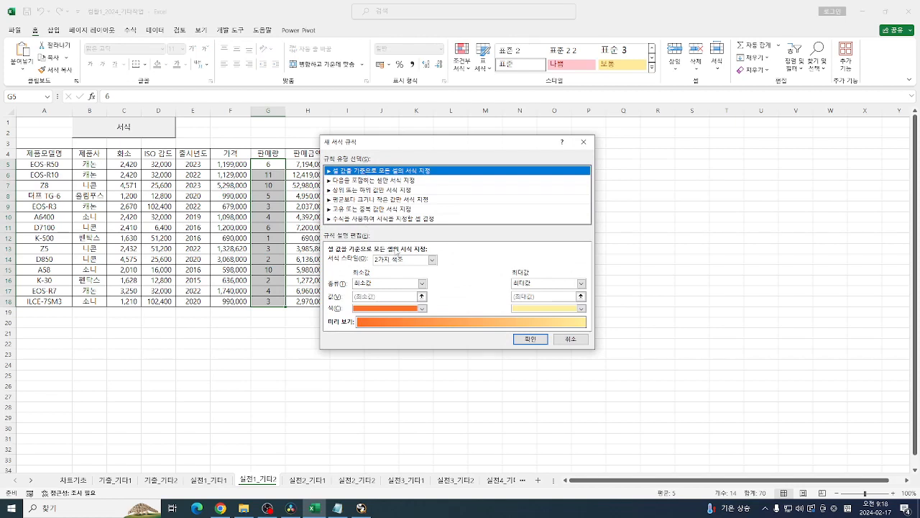
{"action": "key", "text": "Escape"}
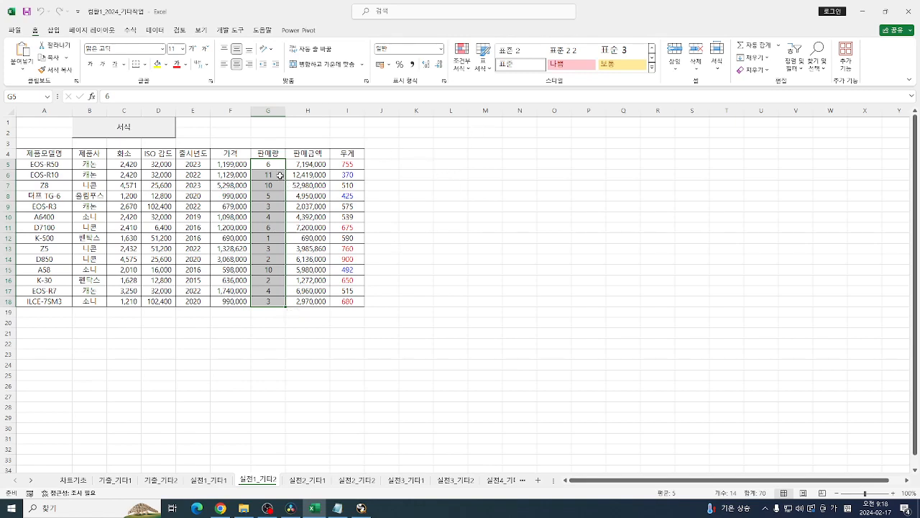
{"action": "left_click", "coordinate": [460, 156]}
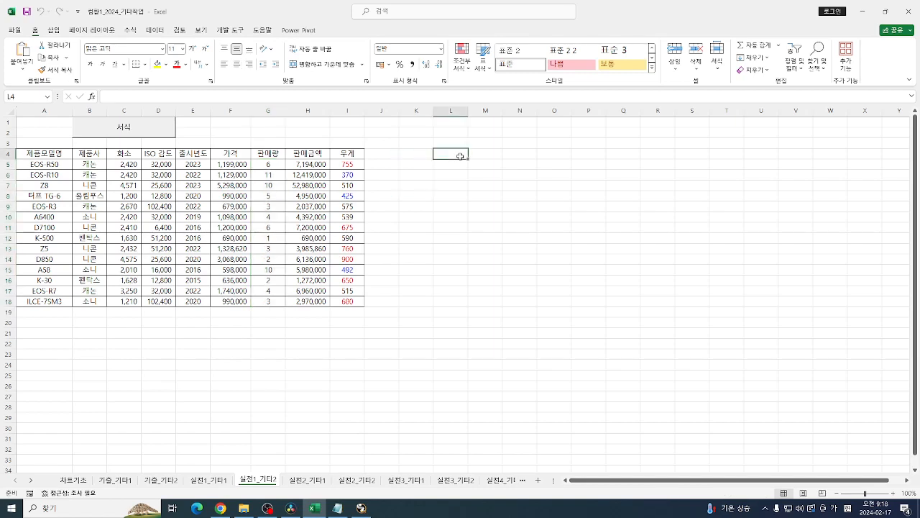
Start recording a macro named 그래프 in the current workbook.
{"action": "left_click", "coordinate": [225, 32]}
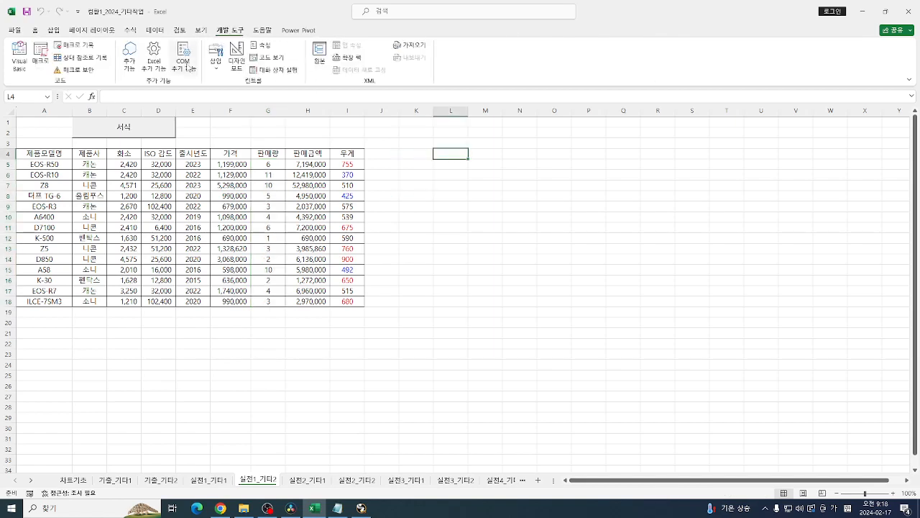
{"action": "left_click", "coordinate": [75, 46]}
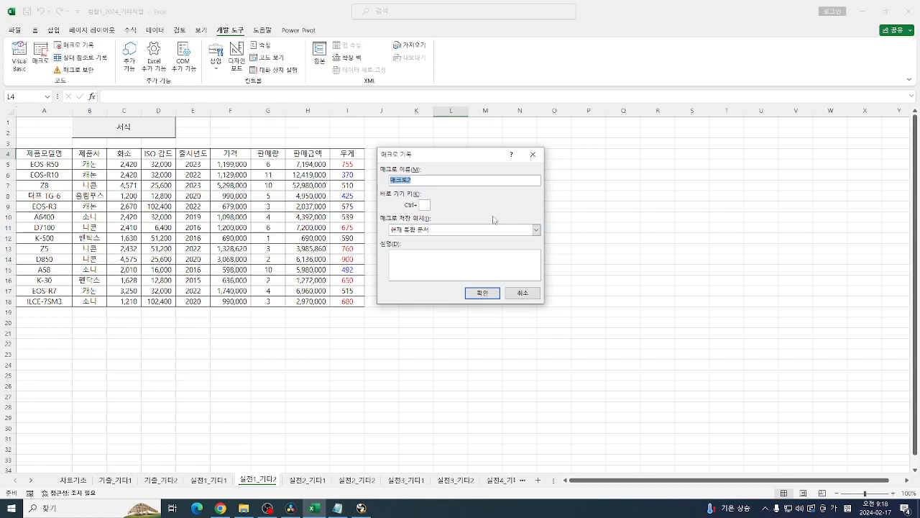
{"action": "type", "text": "그래프"}
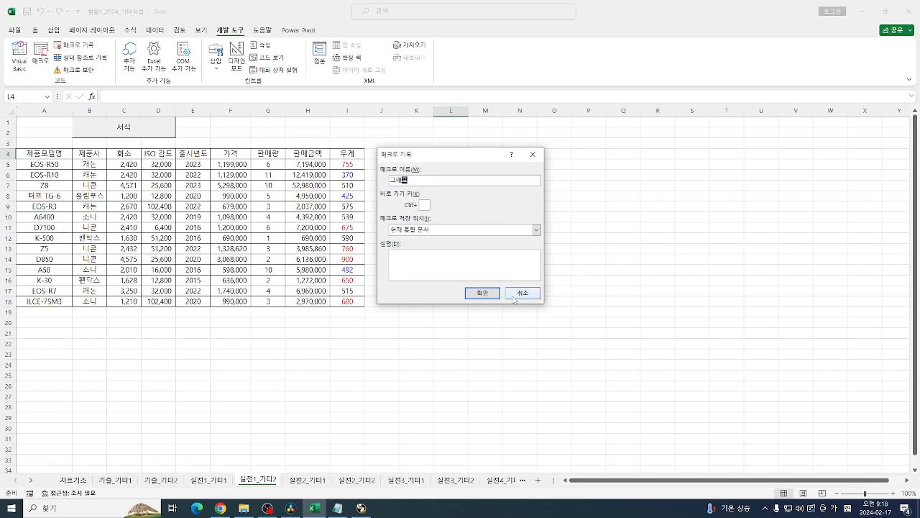
{"action": "left_click", "coordinate": [479, 293]}
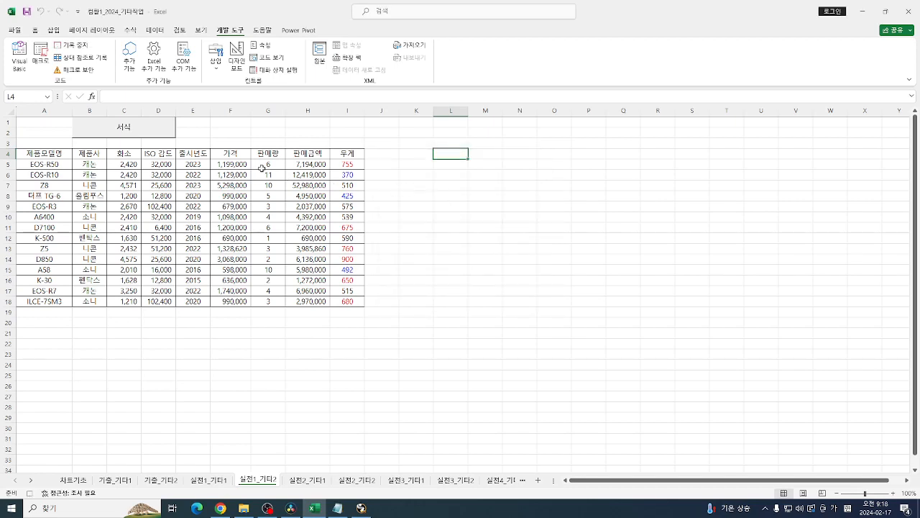
Create a new conditional formatting rule for 판매량 G5:G18 with the 데이터 막대 format style.
{"action": "left_click_drag", "start_coordinate": [267, 165], "coordinate": [272, 296]}
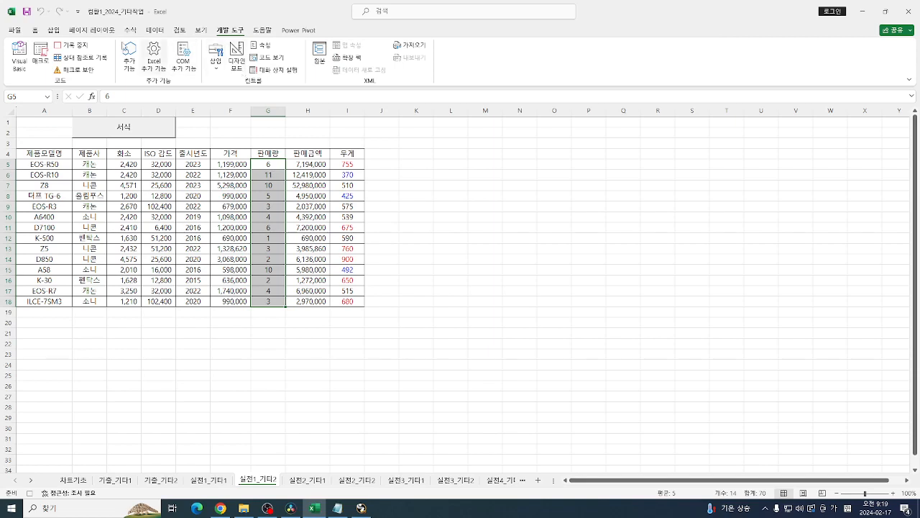
{"action": "left_click", "coordinate": [35, 30]}
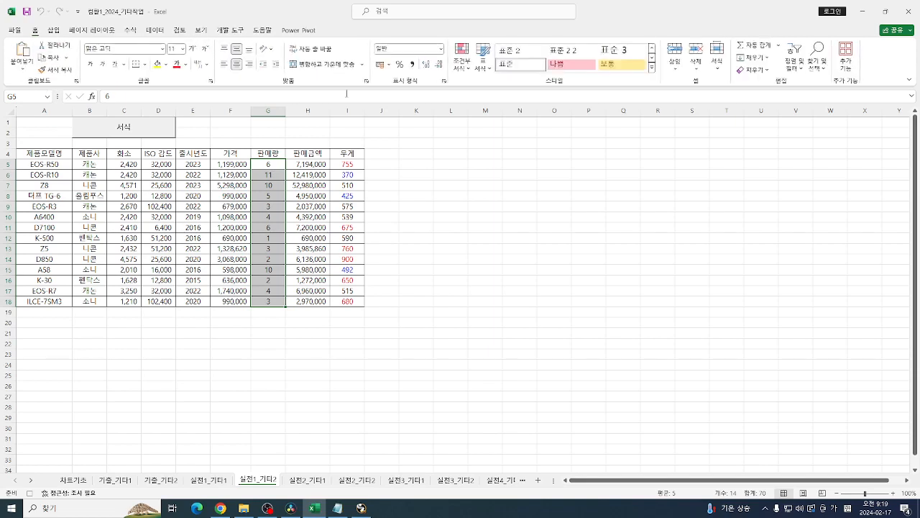
{"action": "left_click", "coordinate": [465, 68]}
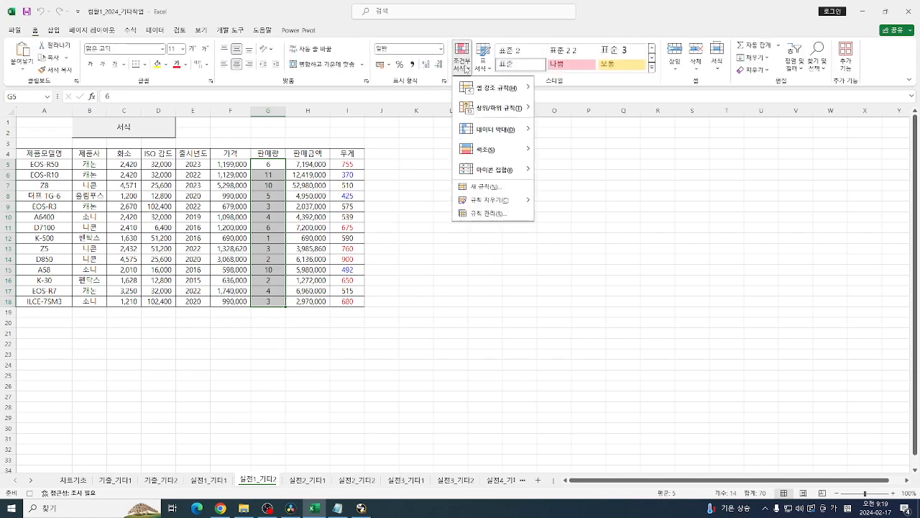
{"action": "left_click", "coordinate": [483, 185]}
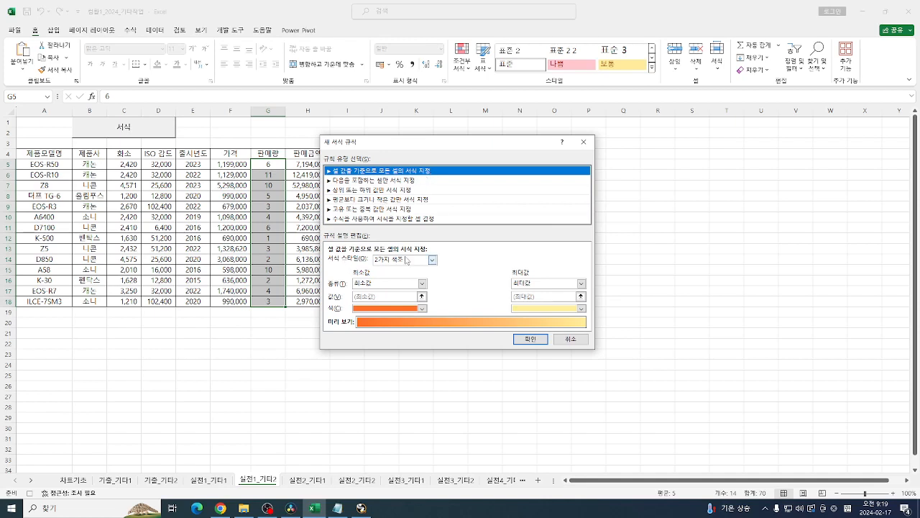
{"action": "left_click", "coordinate": [407, 260]}
{"action": "left_click", "coordinate": [394, 287]}
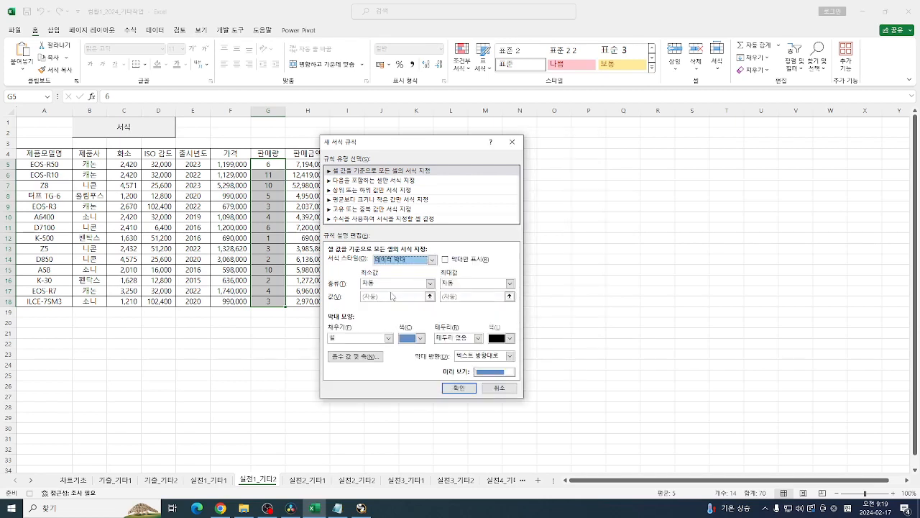
Set the data bar's minimum to 백분위수 20 and its maximum to 백분위수 80.
{"action": "left_click", "coordinate": [396, 284]}
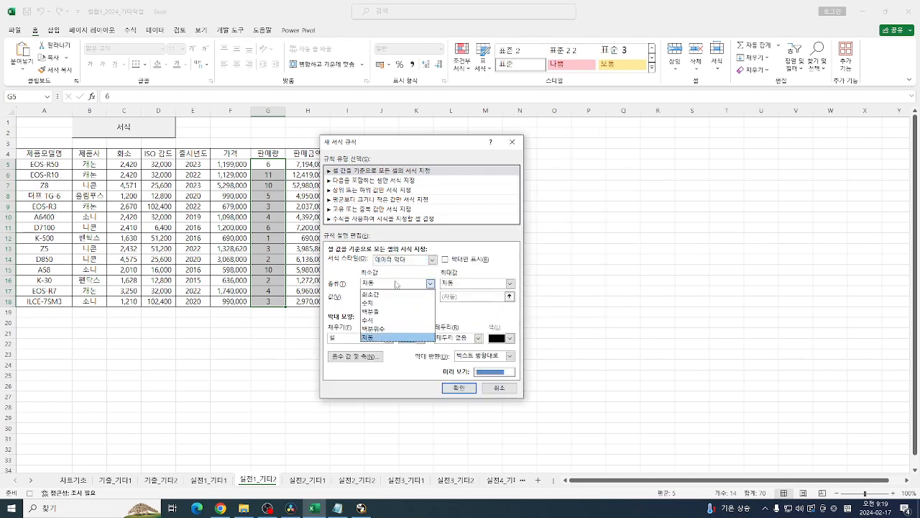
{"action": "left_click", "coordinate": [383, 329]}
{"action": "key", "text": "Tab"}
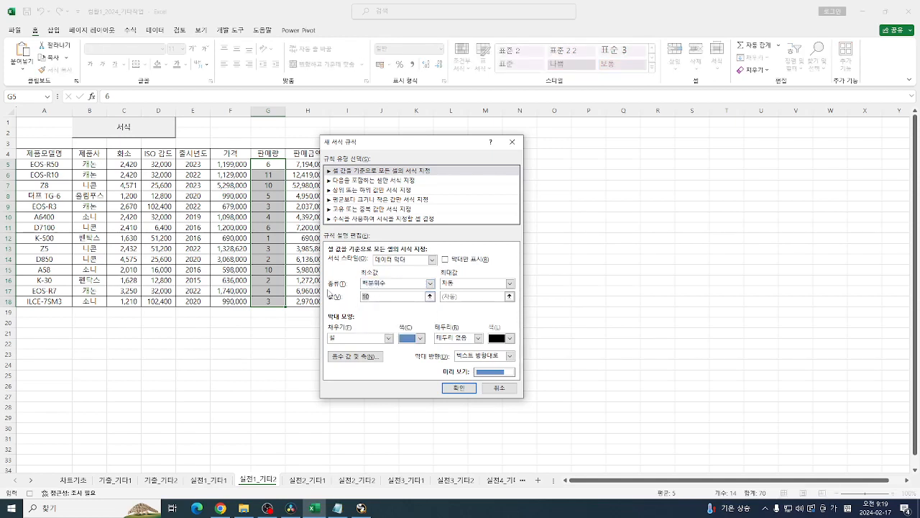
{"action": "type", "text": "20"}
{"action": "left_click", "coordinate": [475, 285]}
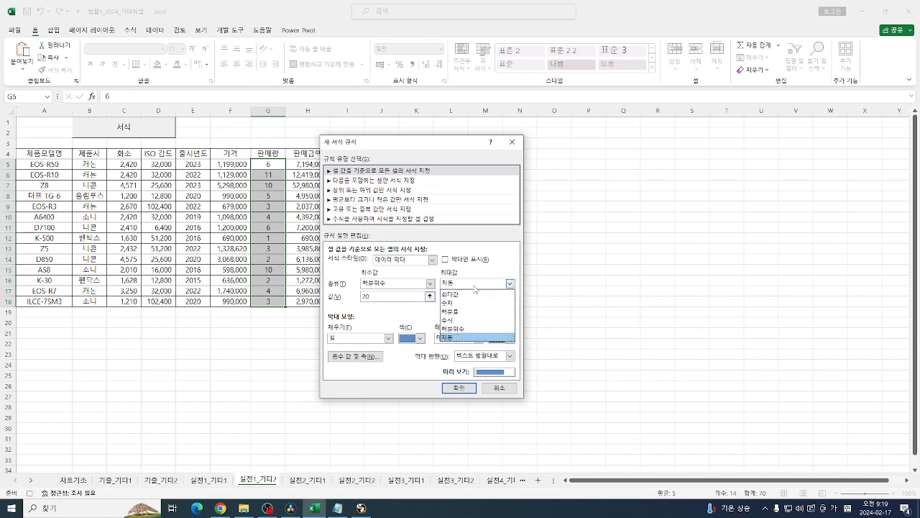
{"action": "left_click", "coordinate": [467, 329]}
{"action": "key", "text": "Tab"}
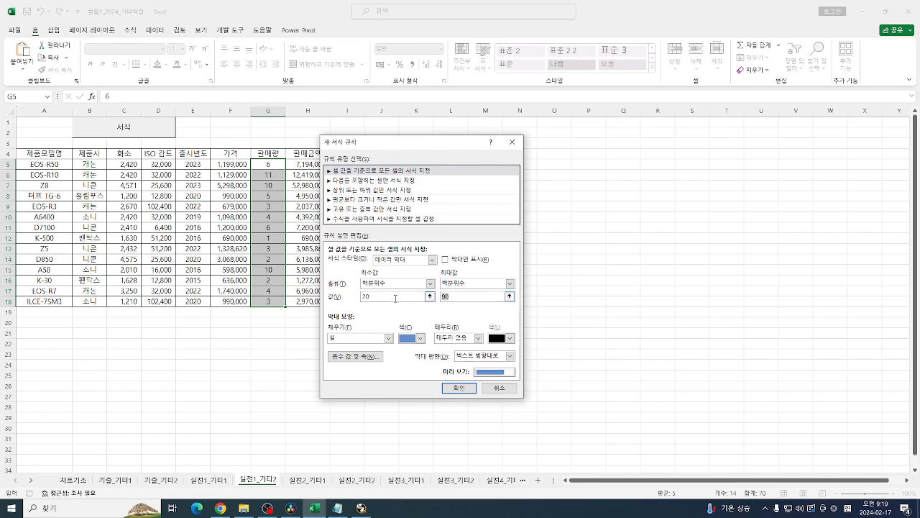
{"action": "type", "text": "80"}
Give the data bars a 그라데이션 채우기 in the standard blue color and apply the rule.
{"action": "left_click", "coordinate": [388, 338]}
{"action": "left_click", "coordinate": [362, 358]}
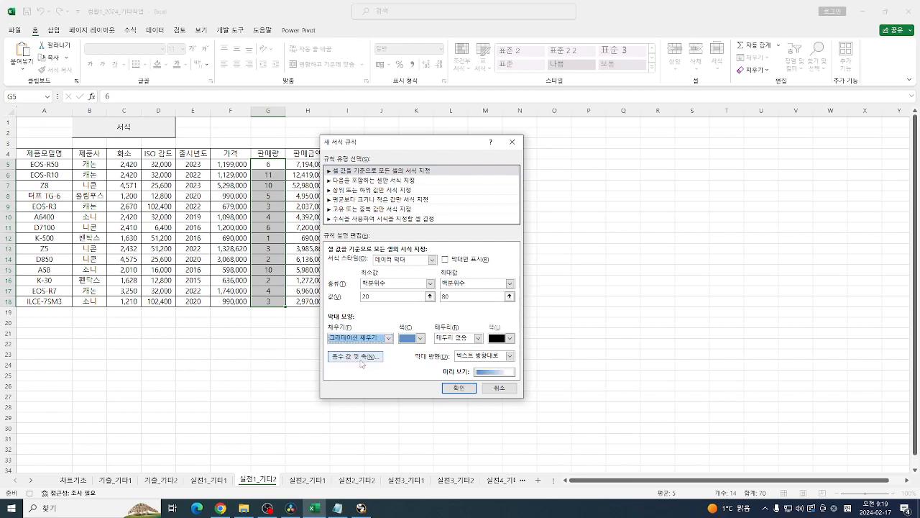
{"action": "left_click", "coordinate": [412, 338]}
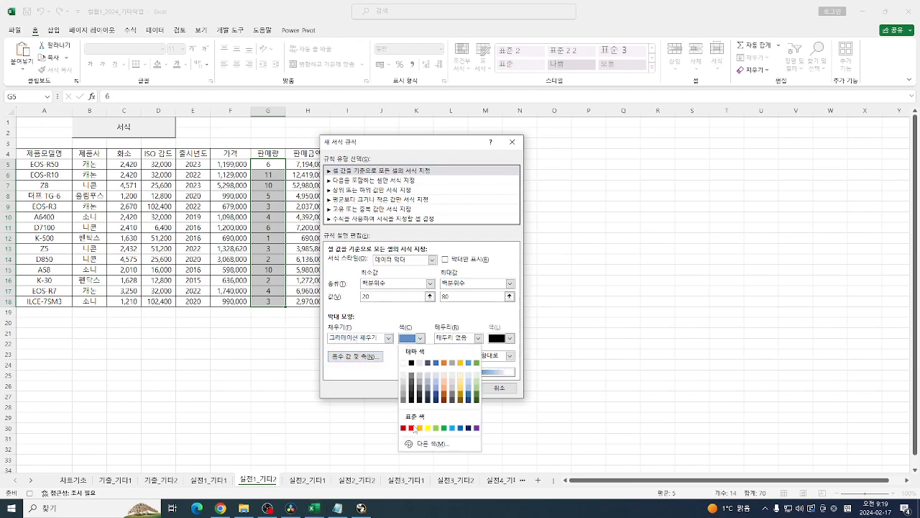
{"action": "left_click", "coordinate": [458, 428]}
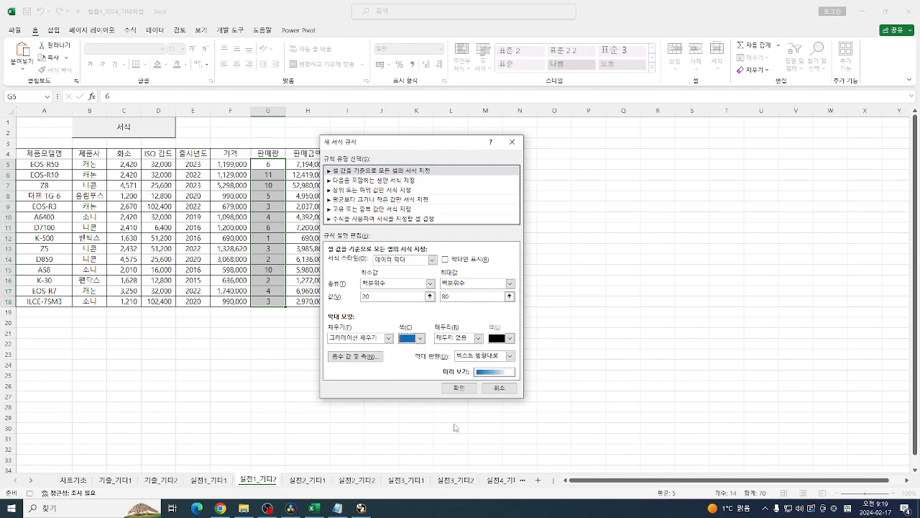
{"action": "left_click", "coordinate": [458, 387]}
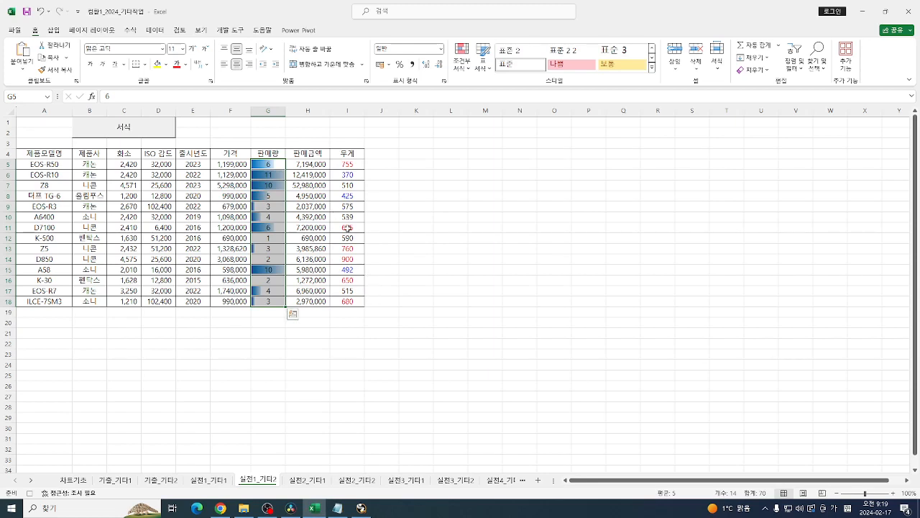
Select cell J18 outside the table and stop recording the 그래프 macro.
{"action": "left_click", "coordinate": [366, 302]}
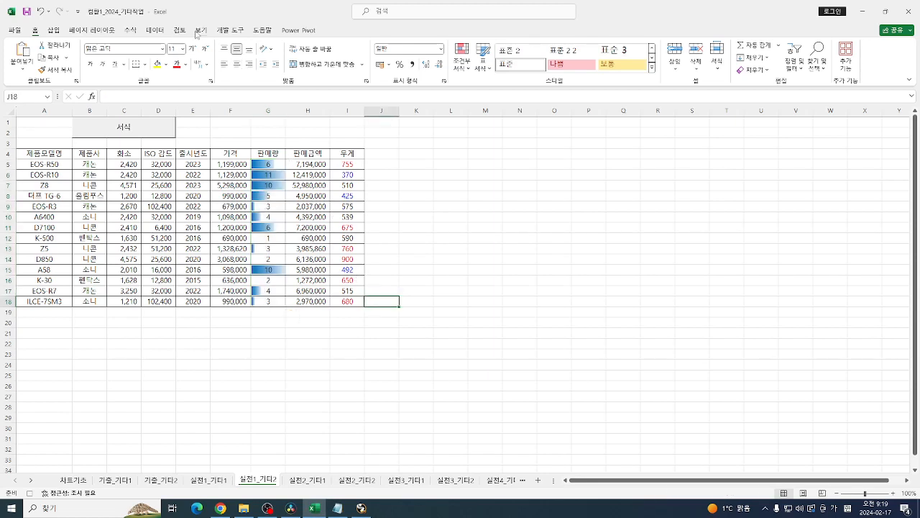
{"action": "left_click", "coordinate": [223, 30]}
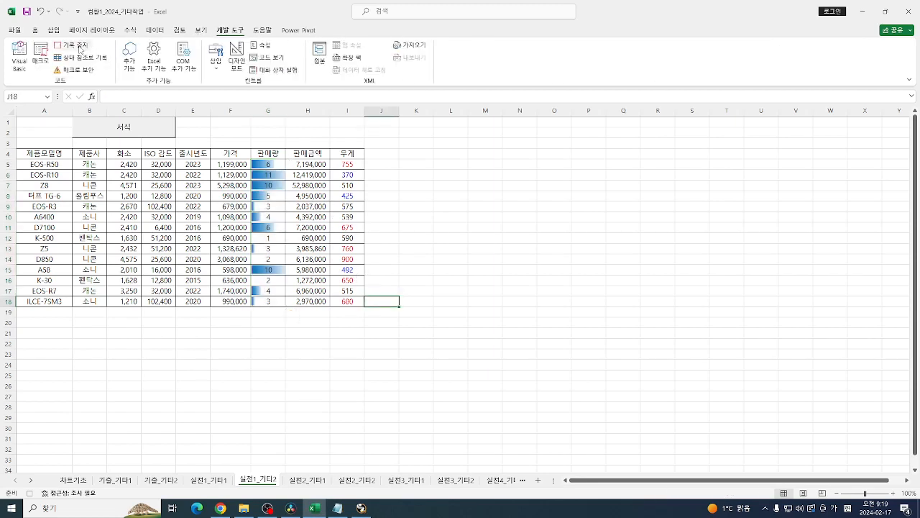
{"action": "left_click", "coordinate": [79, 46]}
Insert a form control button over cells F1:H2 and assign the 그래프 macro to it.
{"action": "left_click_drag", "start_coordinate": [230, 122], "coordinate": [317, 130]}
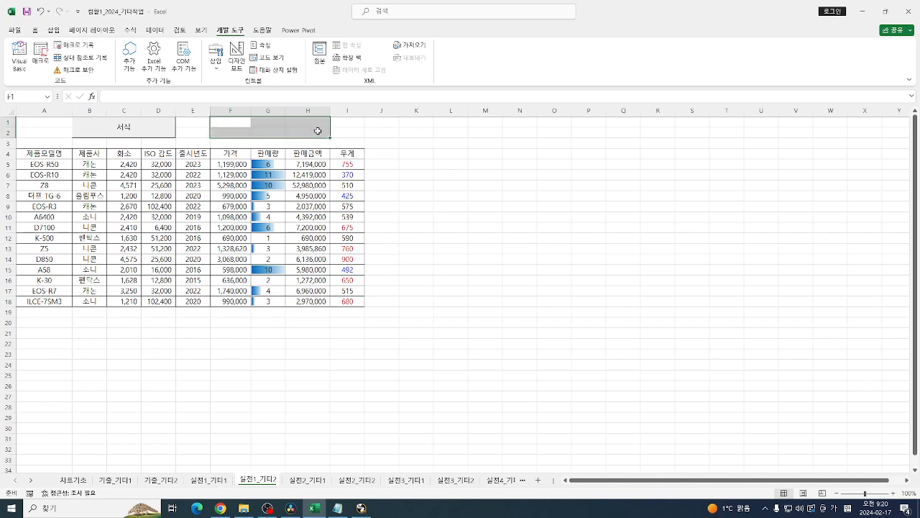
{"action": "left_click", "coordinate": [415, 175]}
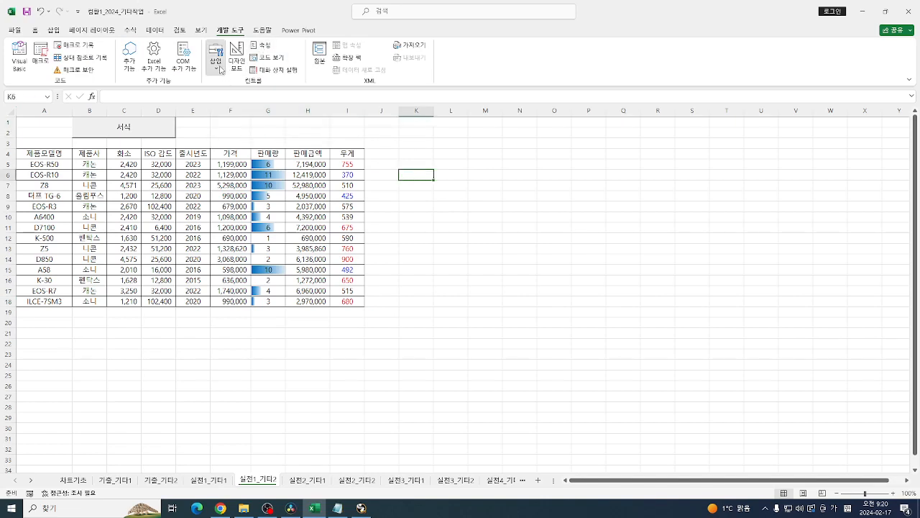
{"action": "left_click", "coordinate": [216, 61]}
{"action": "left_click", "coordinate": [213, 96]}
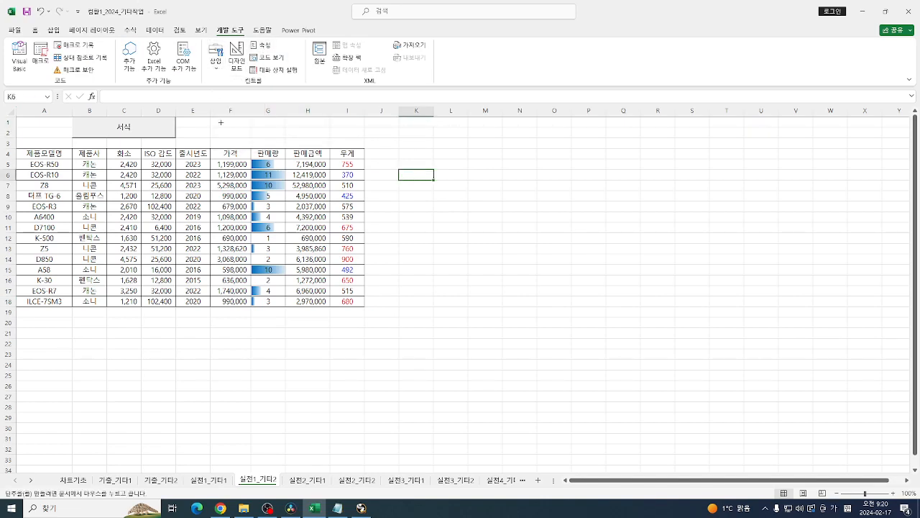
{"action": "left_click_drag", "start_coordinate": [210, 119], "coordinate": [325, 139]}
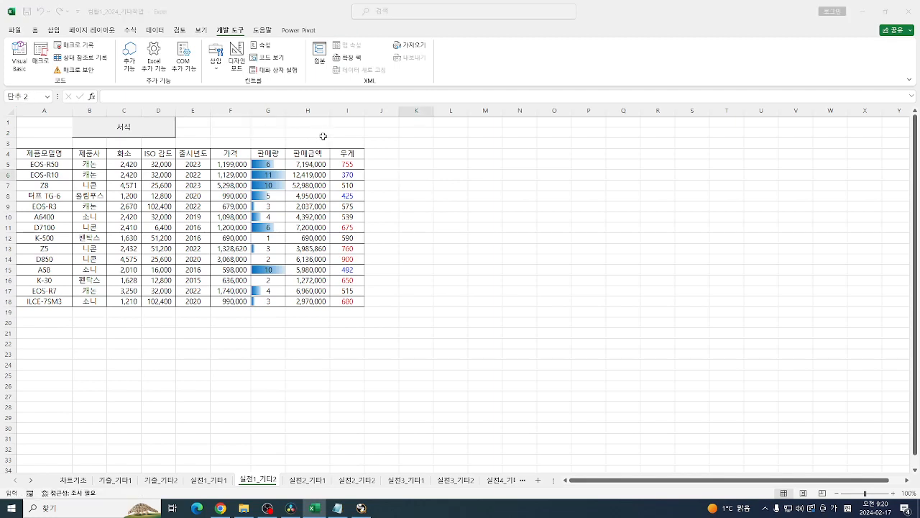
{"action": "left_click", "coordinate": [329, 194]}
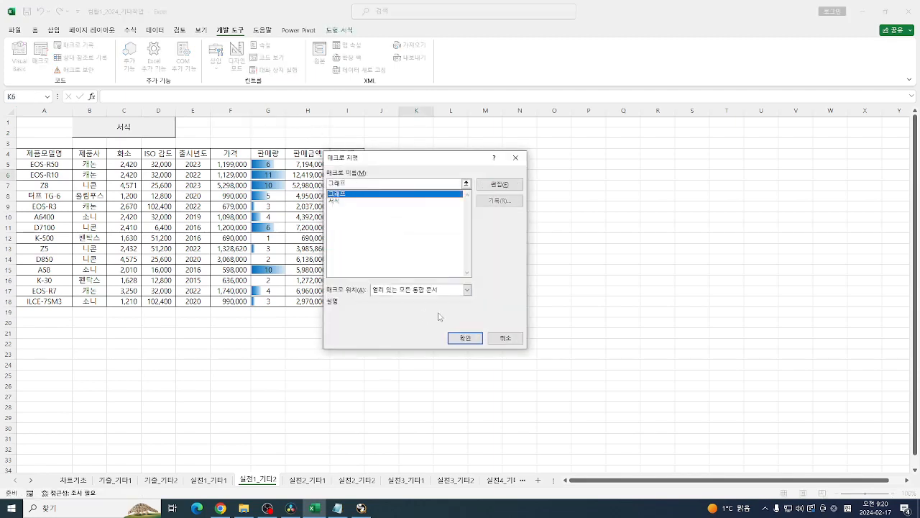
{"action": "left_click", "coordinate": [465, 338]}
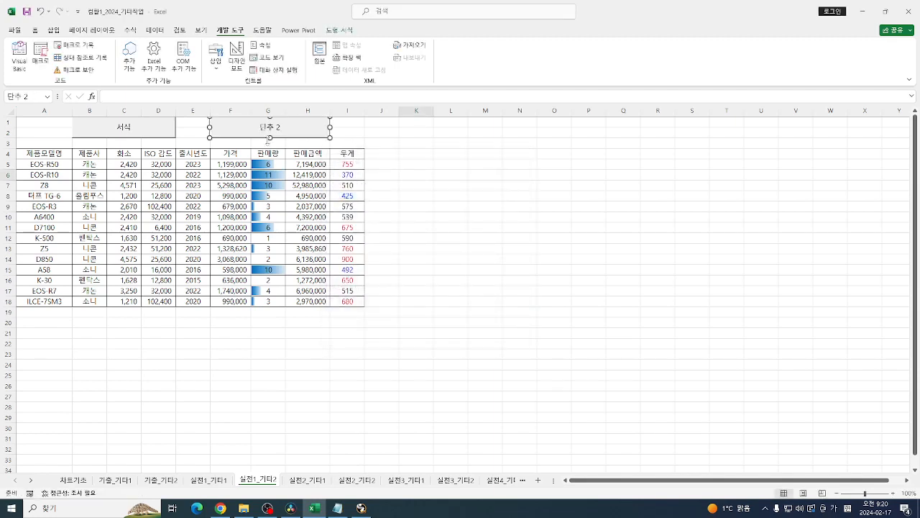
Replace the caption of the button over F1:H2 with 그래프.
{"action": "left_click", "coordinate": [261, 129]}
{"action": "key", "text": "Delete"}
{"action": "key", "text": "Delete"}
{"action": "key", "text": "Delete"}
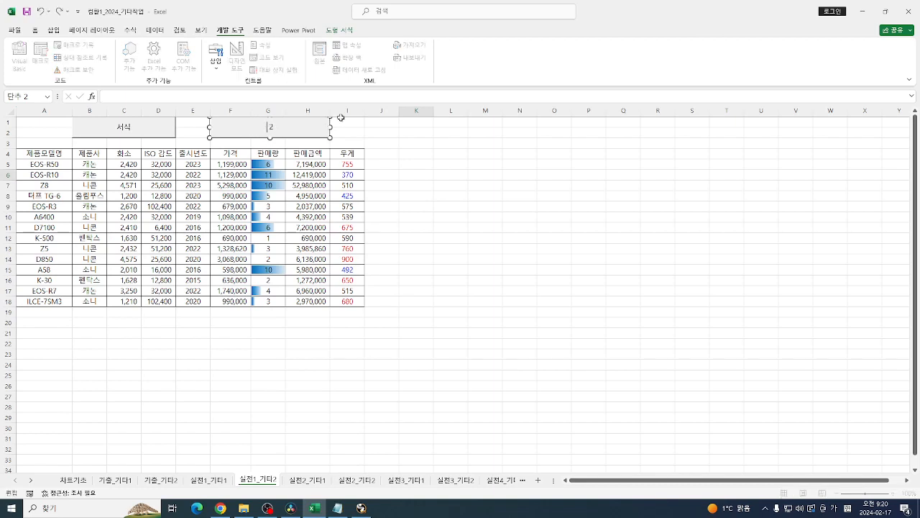
{"action": "type", "text": "그래프"}
{"action": "left_click", "coordinate": [406, 175]}
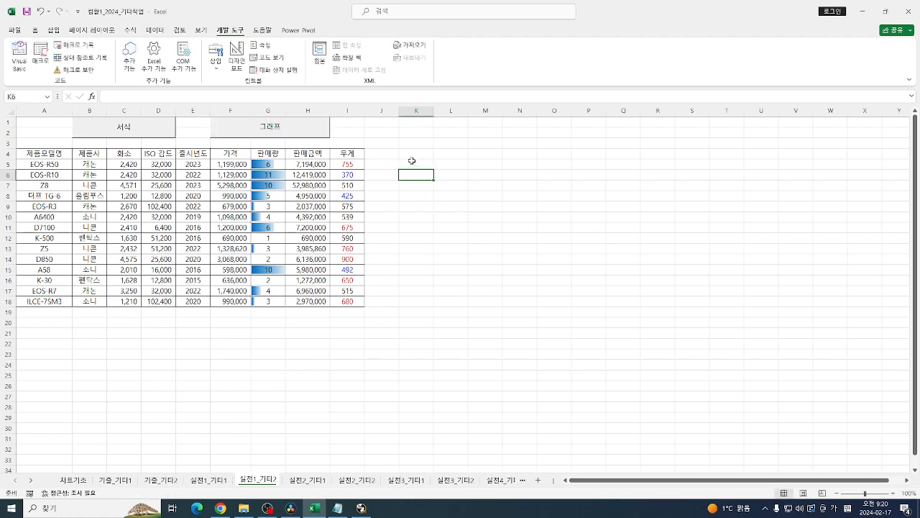
Clear the conditional formatting rules from the entire sheet and run the 그래프 macro from its button to test it.
{"action": "left_click_drag", "start_coordinate": [266, 165], "coordinate": [267, 313]}
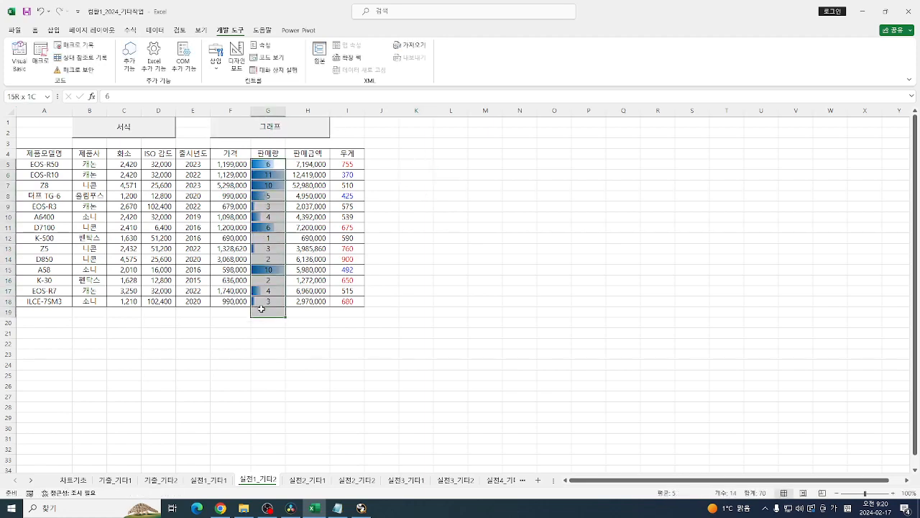
{"action": "left_click", "coordinate": [35, 31]}
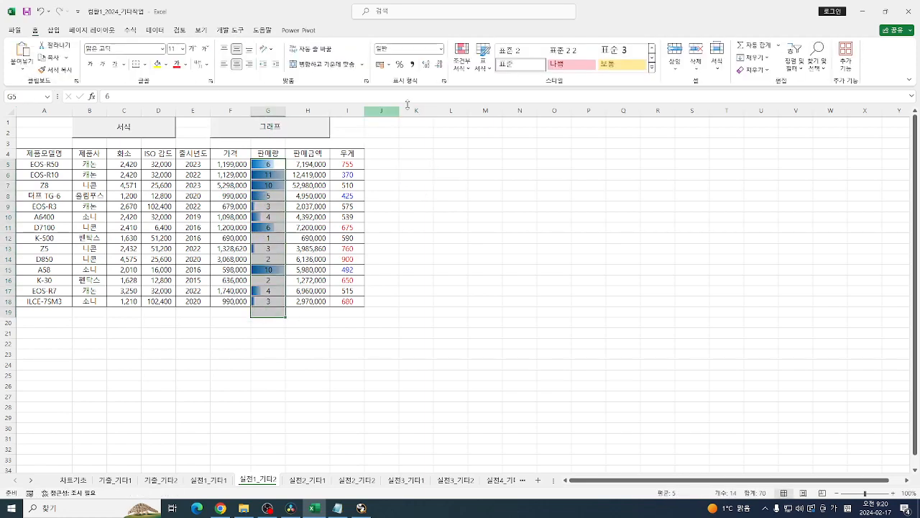
{"action": "left_click", "coordinate": [460, 66]}
{"action": "mouse_move", "coordinate": [503, 201]}
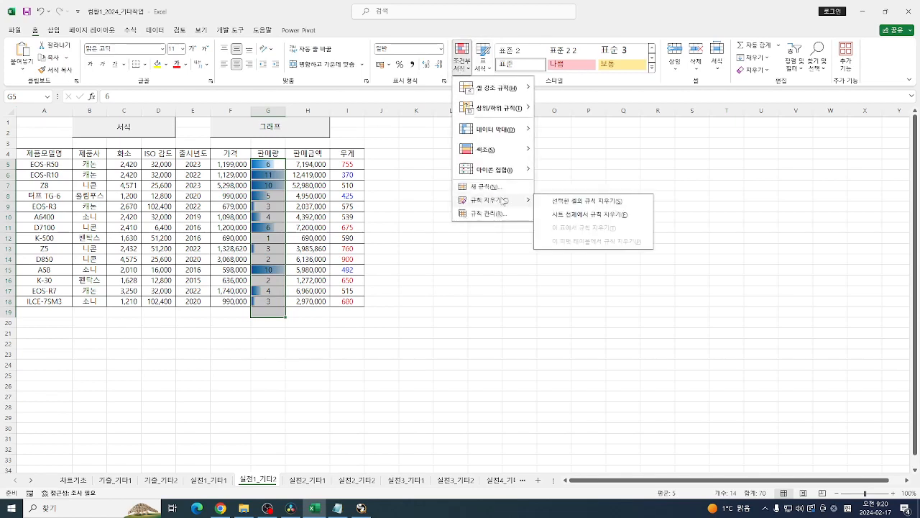
{"action": "left_click", "coordinate": [578, 215]}
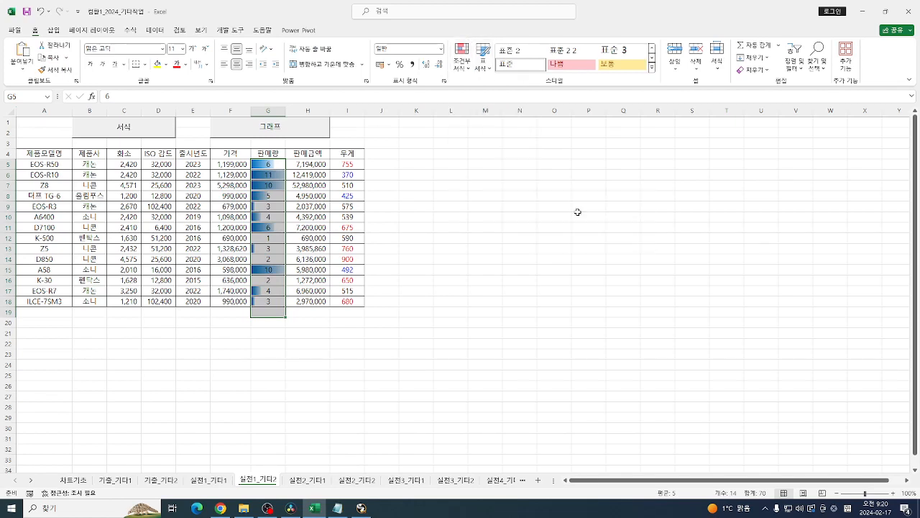
{"action": "left_click", "coordinate": [523, 224]}
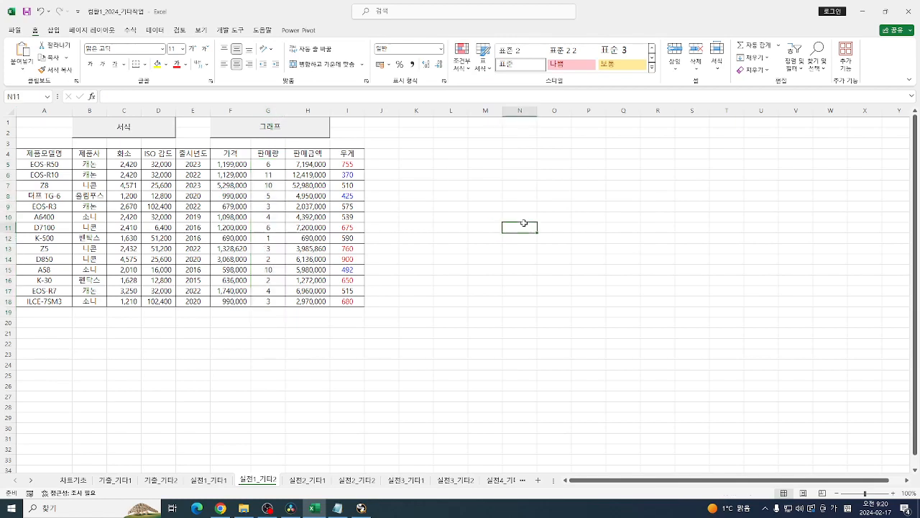
{"action": "left_click", "coordinate": [278, 128]}
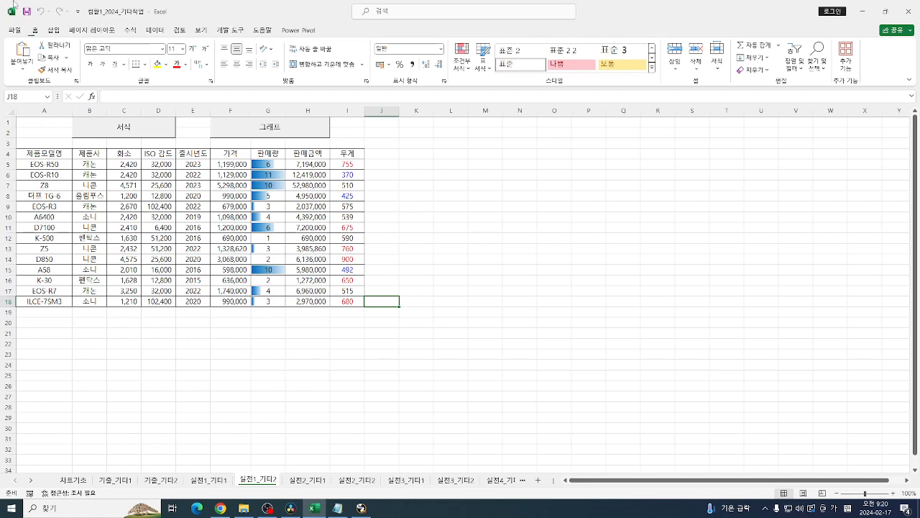
Review the format styles offered for a new cell-value conditional formatting rule, including the 아이콘 집합 options, without applying a rule.
{"action": "left_click", "coordinate": [459, 69]}
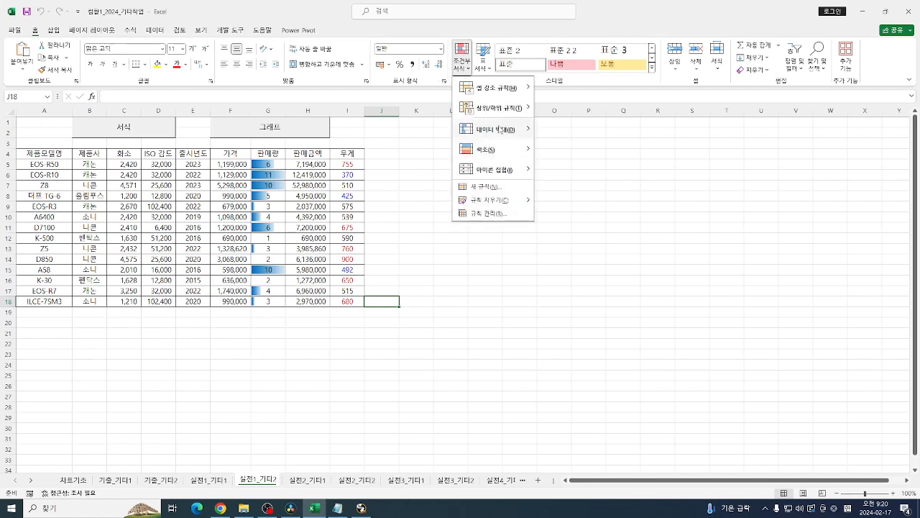
{"action": "left_click", "coordinate": [484, 186]}
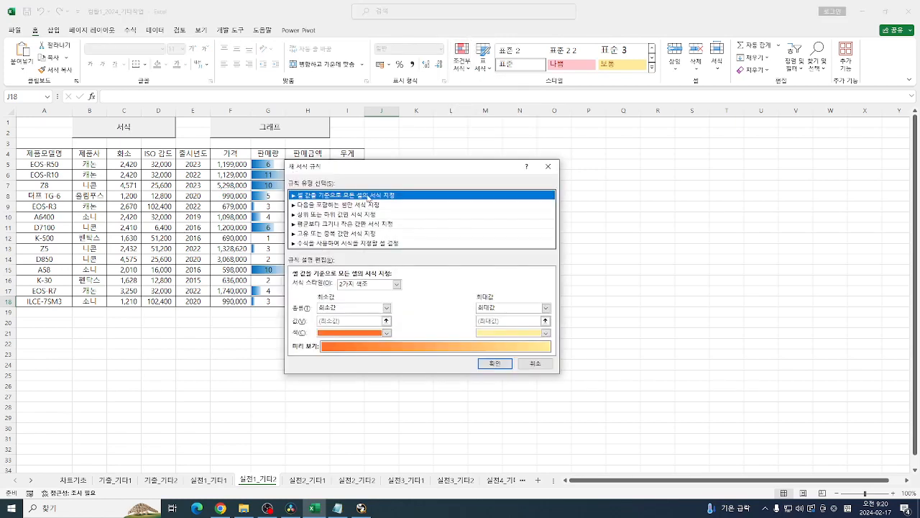
{"action": "left_click", "coordinate": [374, 285]}
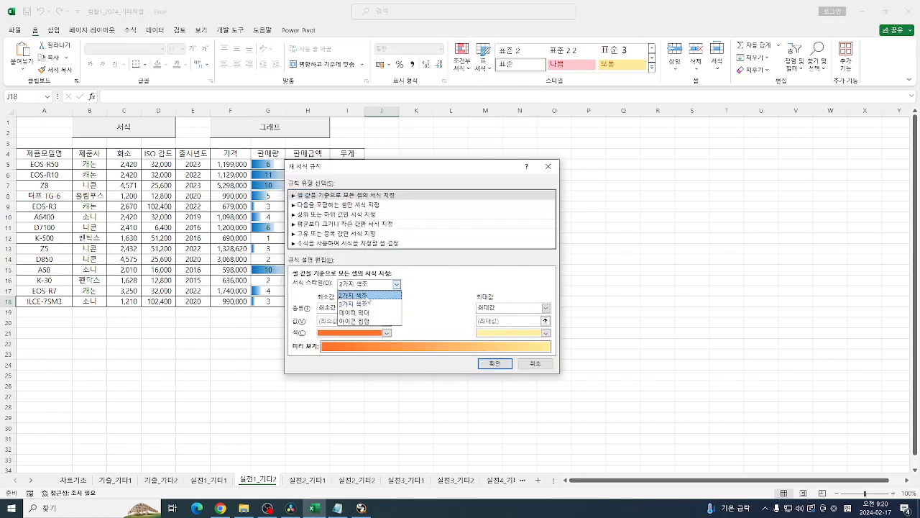
{"action": "left_click", "coordinate": [361, 321]}
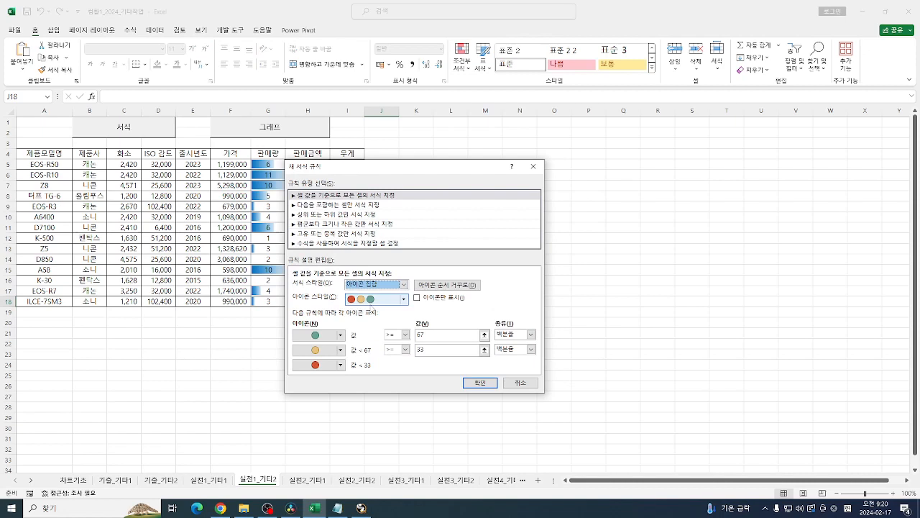
{"action": "left_click", "coordinate": [392, 286]}
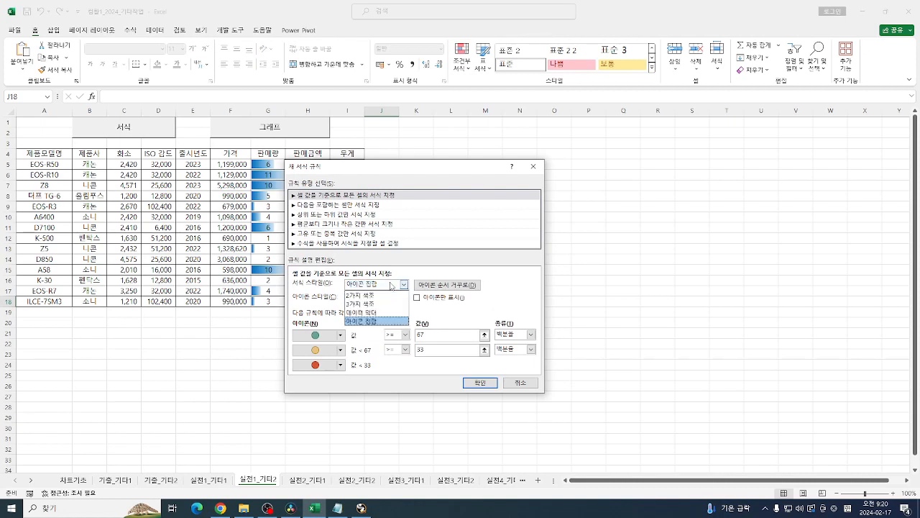
{"action": "left_click", "coordinate": [391, 286]}
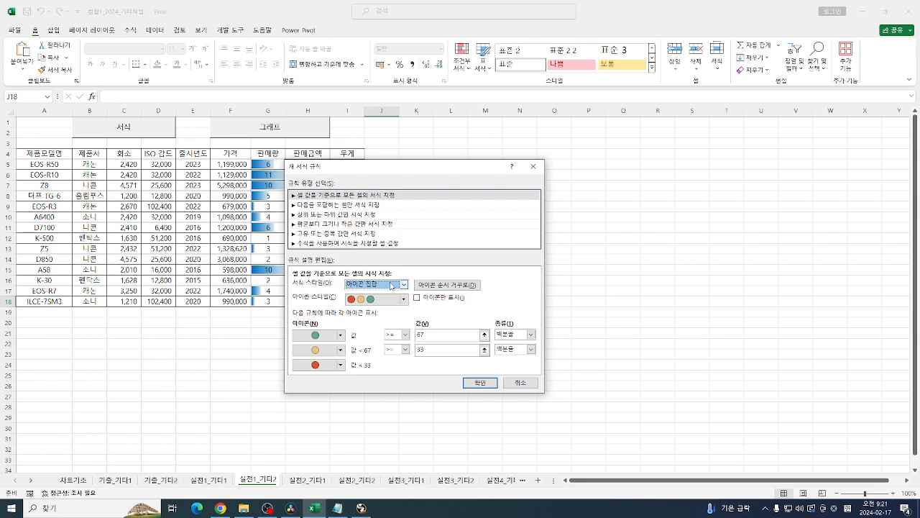
{"action": "key", "text": "Escape"}
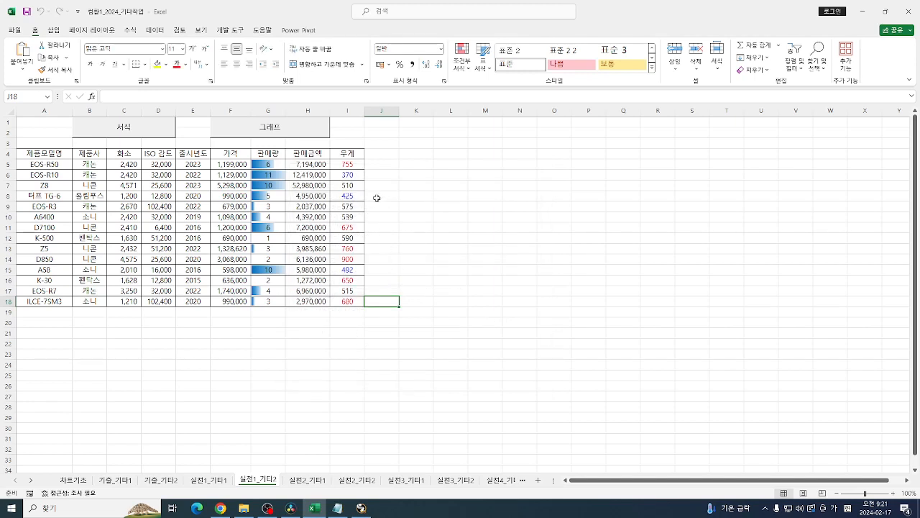
{"action": "left_click", "coordinate": [392, 153]}
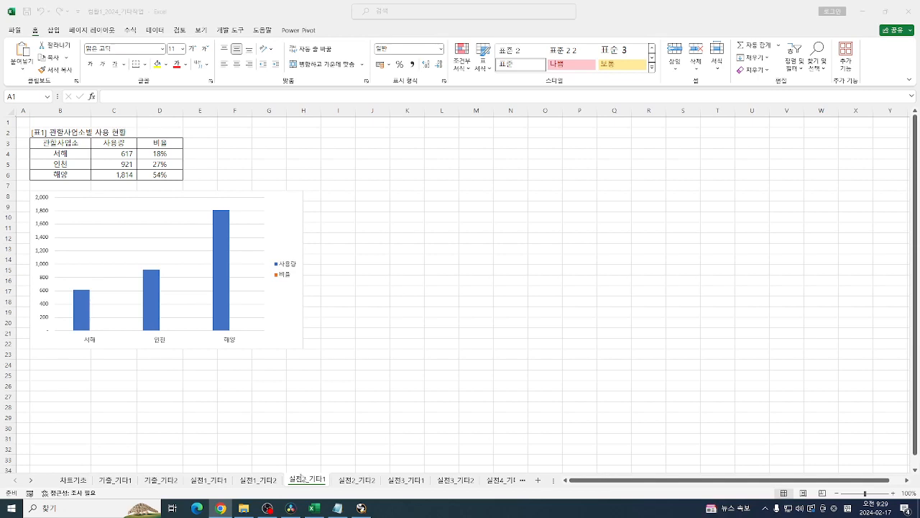
Examine the 사용량 and 비율 values in C4:D6 and the chart below them on sheet 실전2_기타1.
{"action": "left_click", "coordinate": [246, 151]}
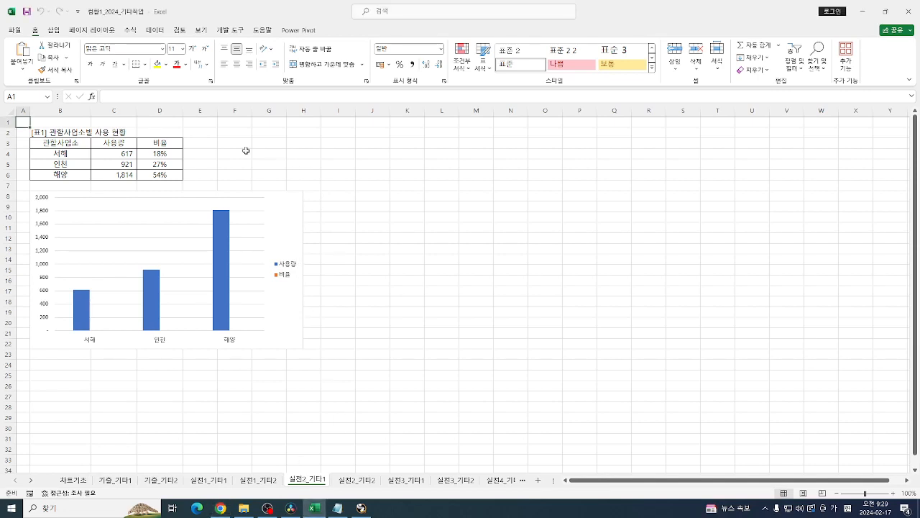
{"action": "left_click", "coordinate": [230, 153]}
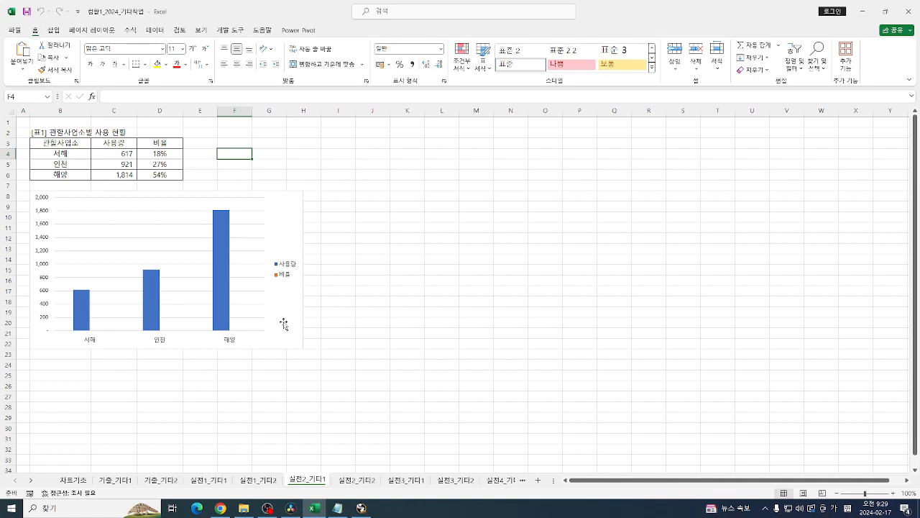
{"action": "scroll", "coordinate": [284, 303], "scroll_direction": "up", "scroll_amount": 3, "text": "ctrl"}
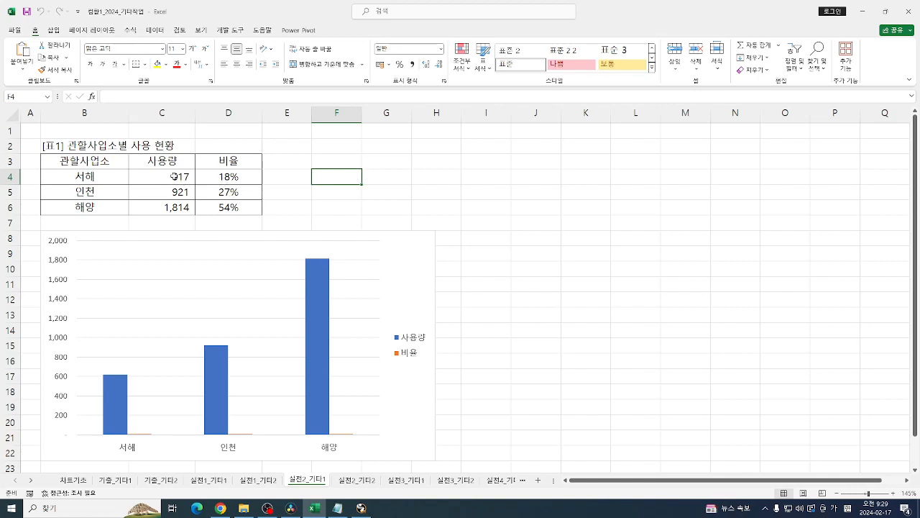
{"action": "left_click_drag", "start_coordinate": [173, 176], "coordinate": [172, 212]}
{"action": "left_click_drag", "start_coordinate": [230, 175], "coordinate": [229, 209]}
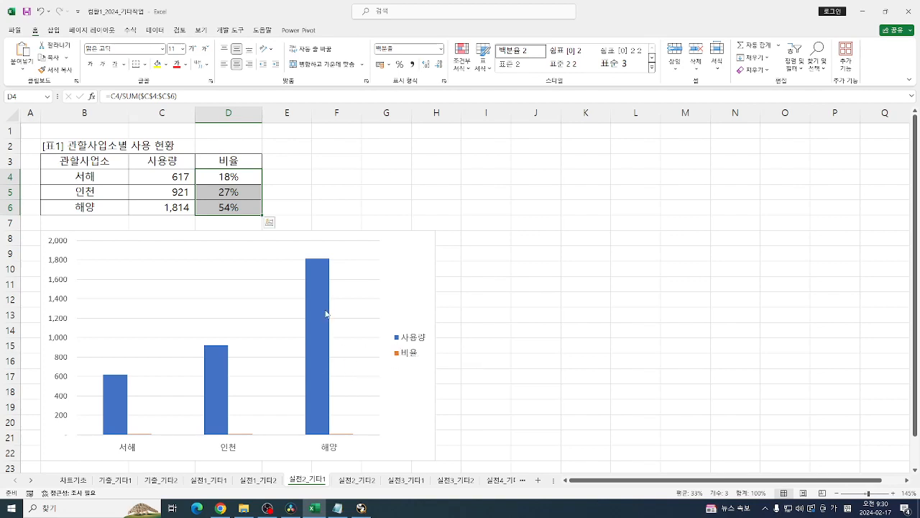
{"action": "left_click", "coordinate": [322, 284]}
{"action": "right_click", "coordinate": [322, 285]}
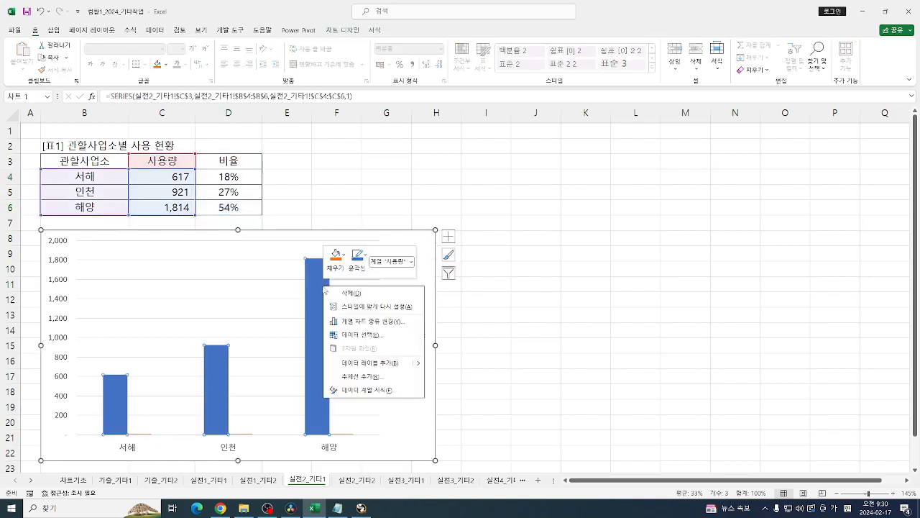
{"action": "left_click", "coordinate": [363, 323]}
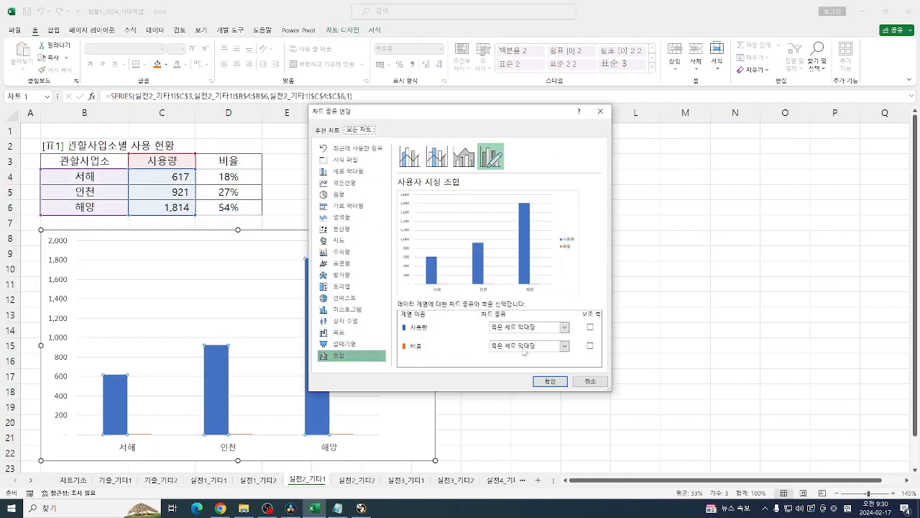
{"action": "key", "text": "Escape"}
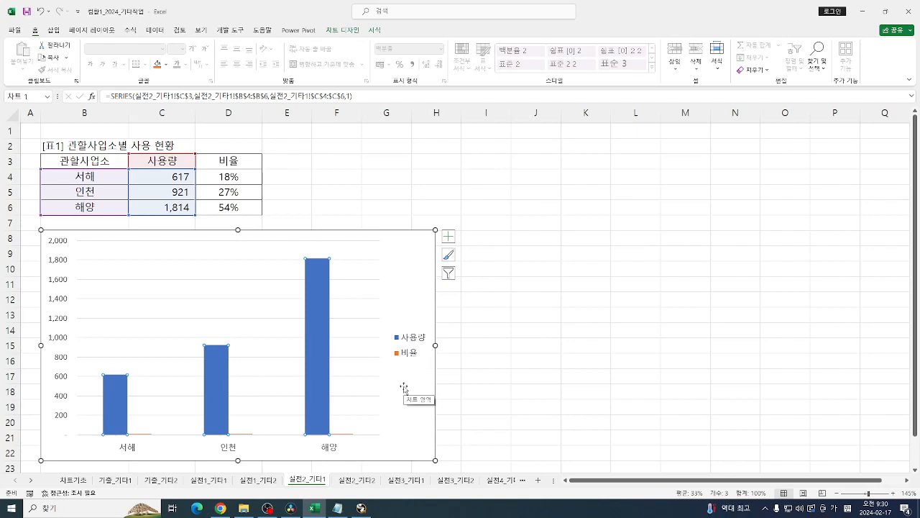
Change the 비율 series to a line with markers (표식이 있는 꺾은선형) plotted on the secondary axis.
{"action": "left_click", "coordinate": [410, 386]}
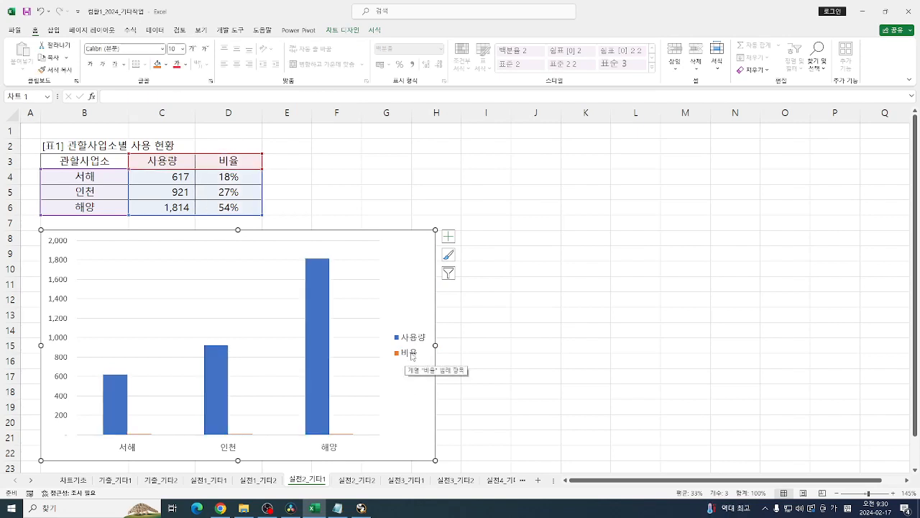
{"action": "left_click", "coordinate": [412, 356]}
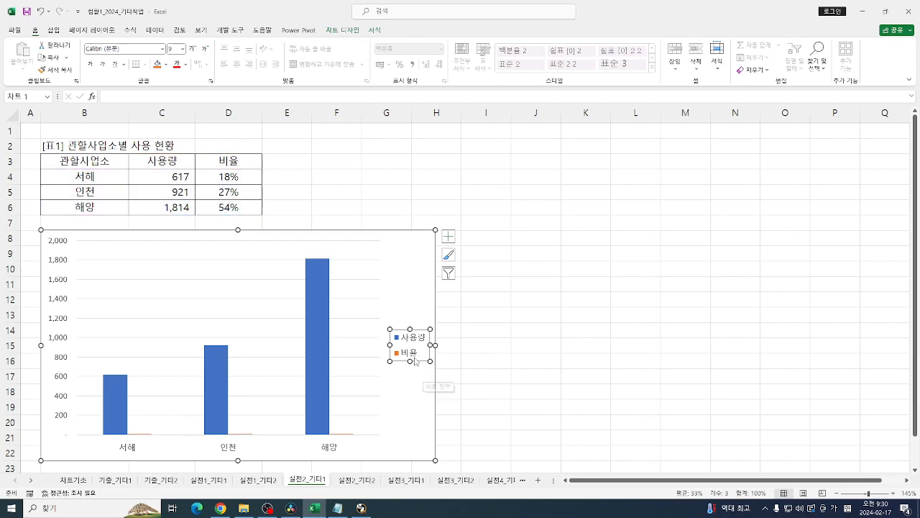
{"action": "left_click", "coordinate": [414, 355]}
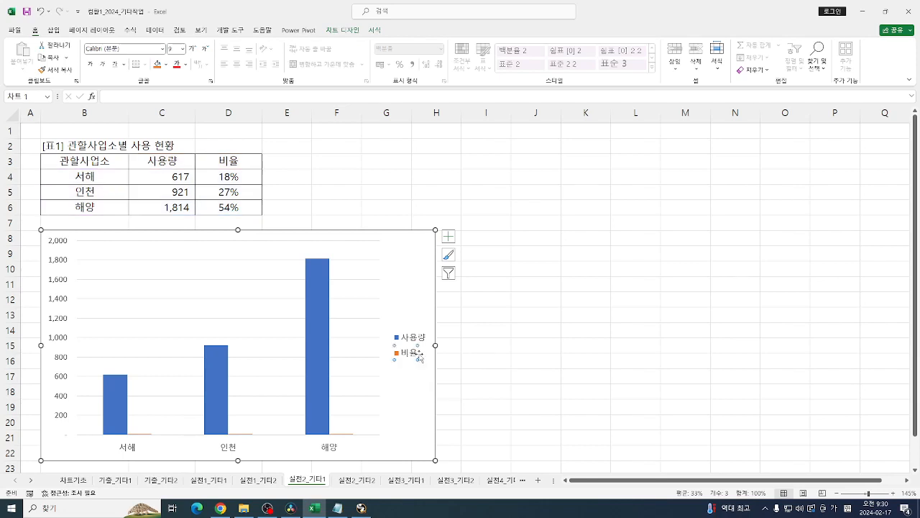
{"action": "right_click", "coordinate": [415, 357]}
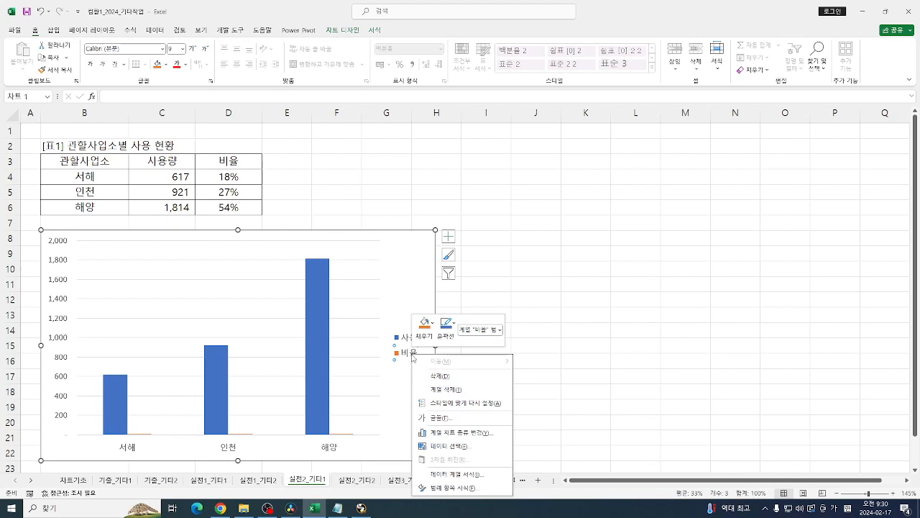
{"action": "left_click", "coordinate": [453, 433]}
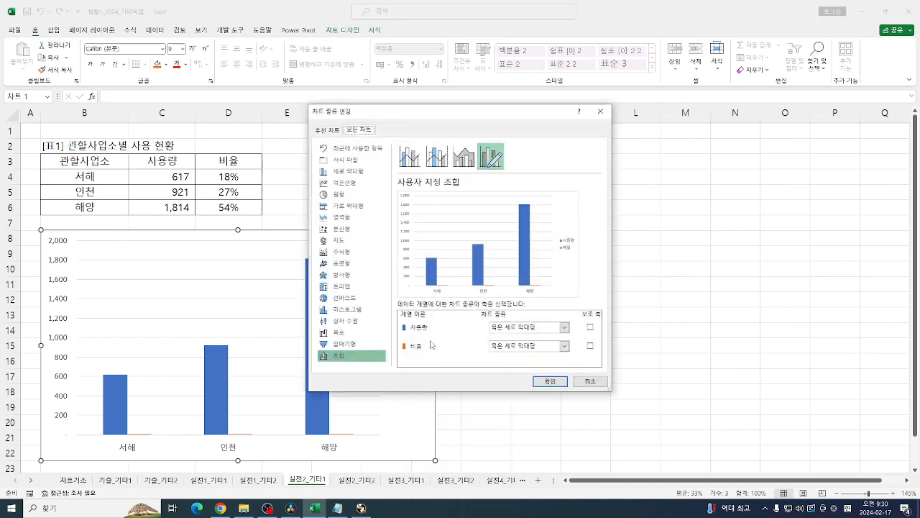
{"action": "left_click", "coordinate": [514, 346]}
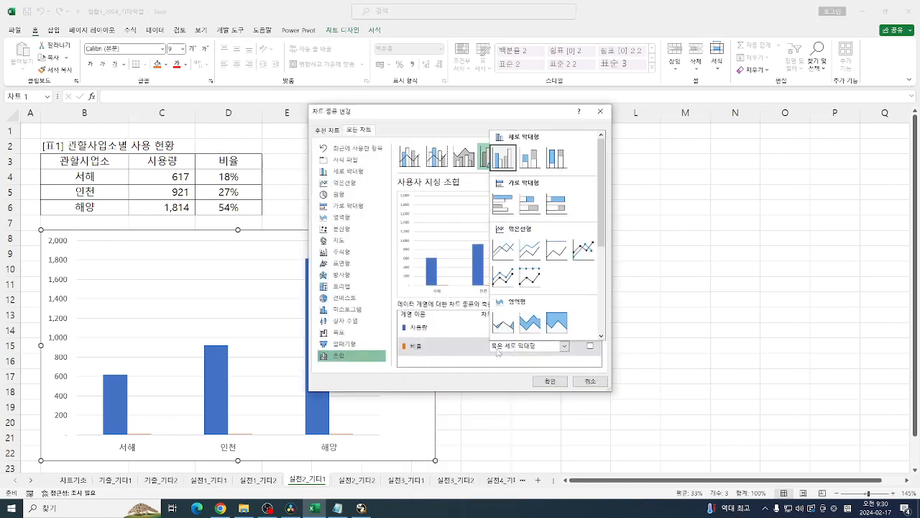
{"action": "left_click", "coordinate": [583, 249]}
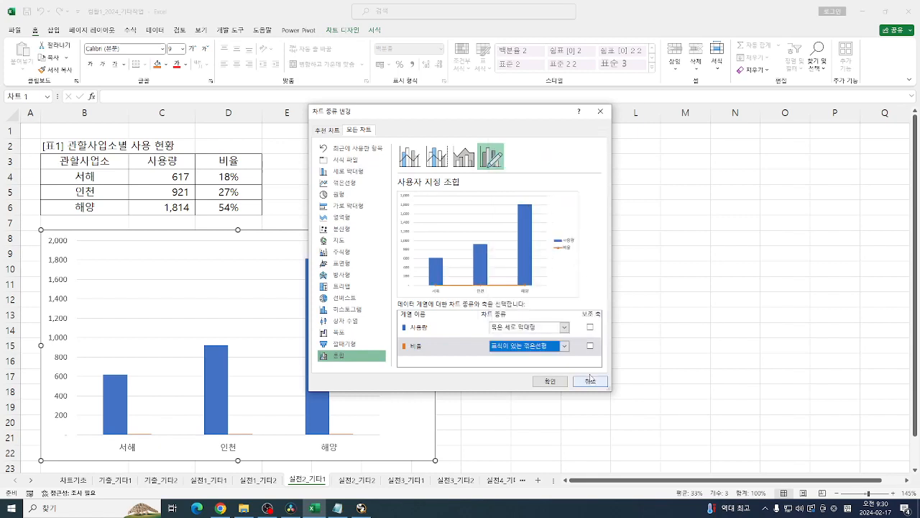
{"action": "left_click", "coordinate": [591, 346]}
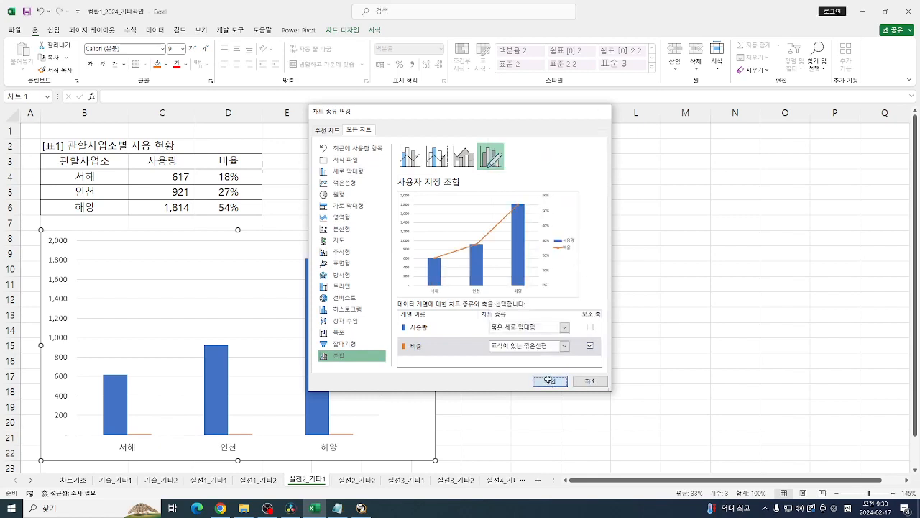
{"action": "left_click", "coordinate": [549, 380]}
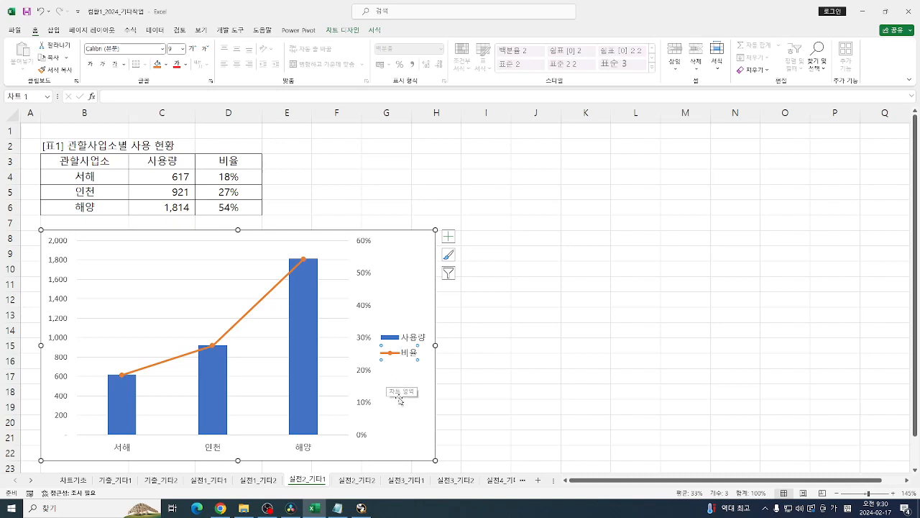
Add a chart title above the plot and set its text to 관할사업소별 사용 현황.
{"action": "left_click", "coordinate": [332, 31]}
{"action": "left_click", "coordinate": [22, 54]}
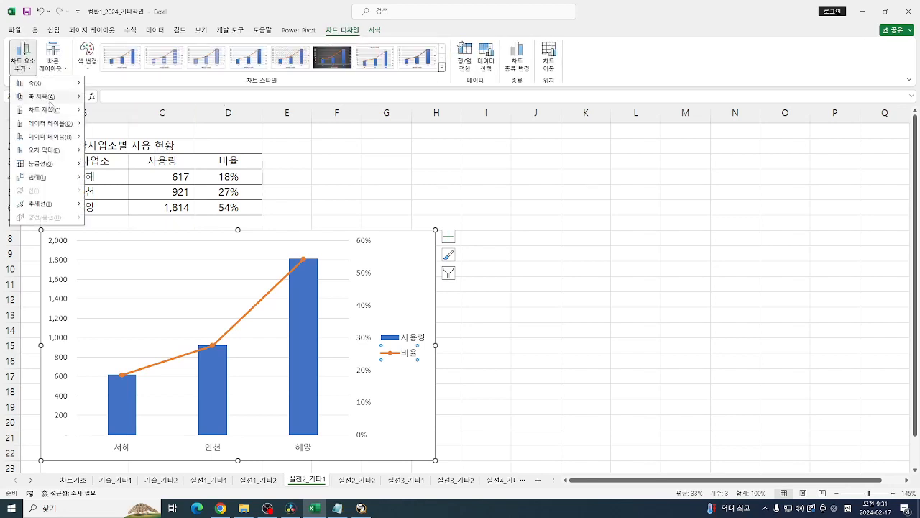
{"action": "mouse_move", "coordinate": [56, 113]}
{"action": "left_click", "coordinate": [130, 140]}
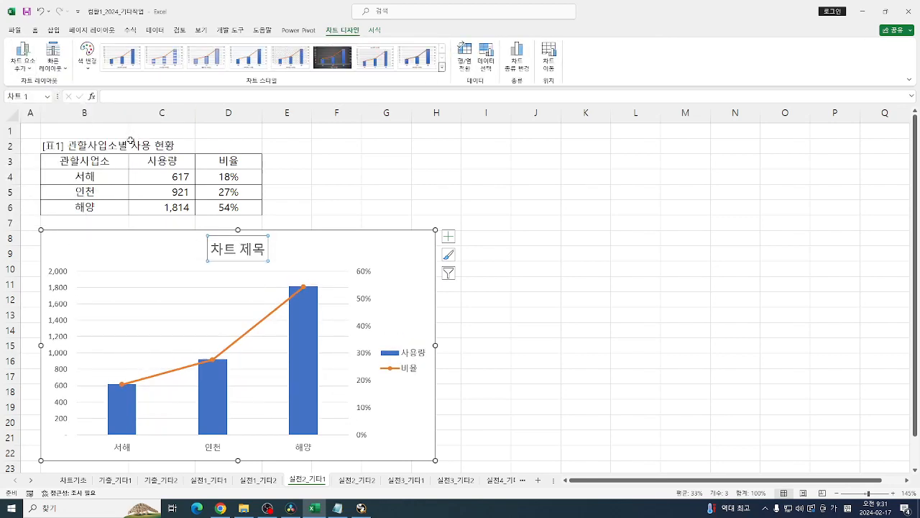
{"action": "triple_click", "coordinate": [262, 248]}
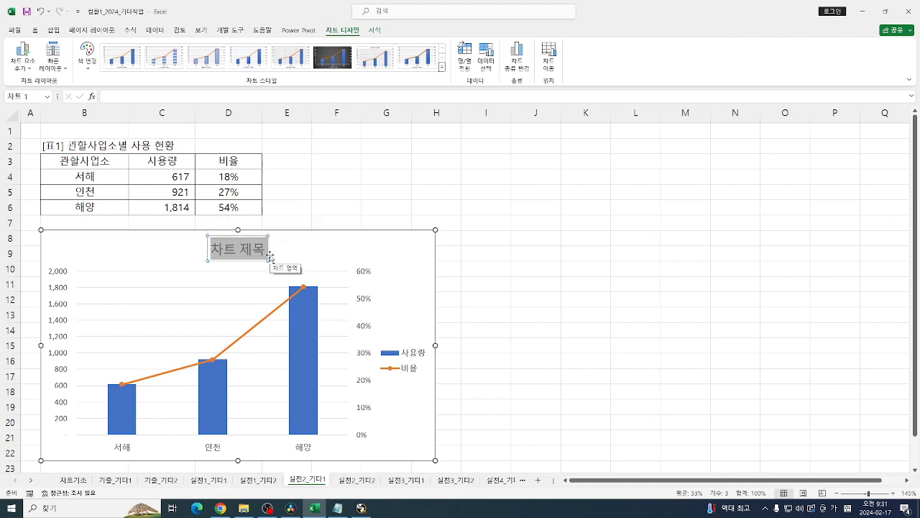
{"action": "type", "text": "관할"}
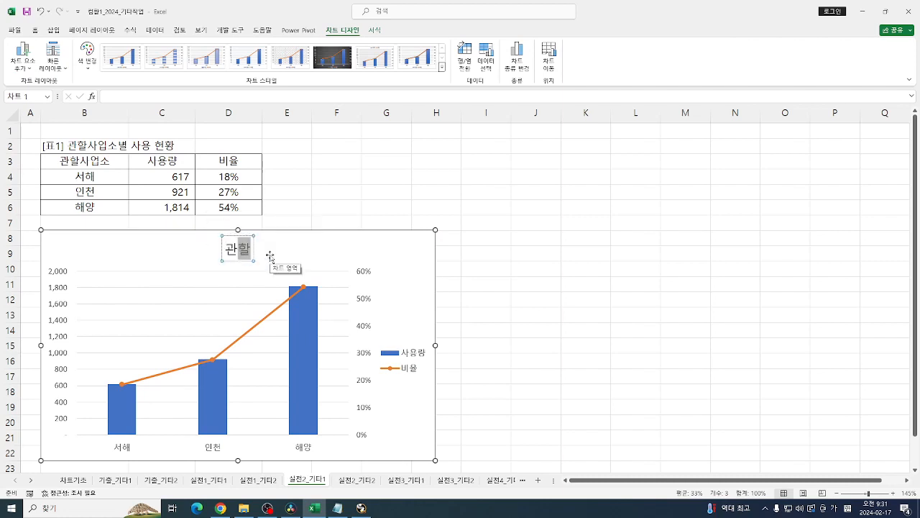
{"action": "type", "text": "상"}
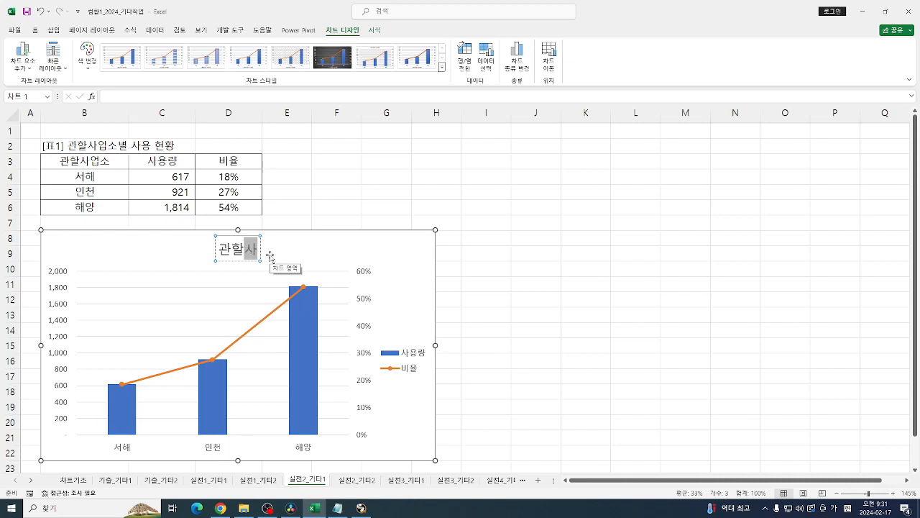
{"action": "type", "text": "업소별 상"}
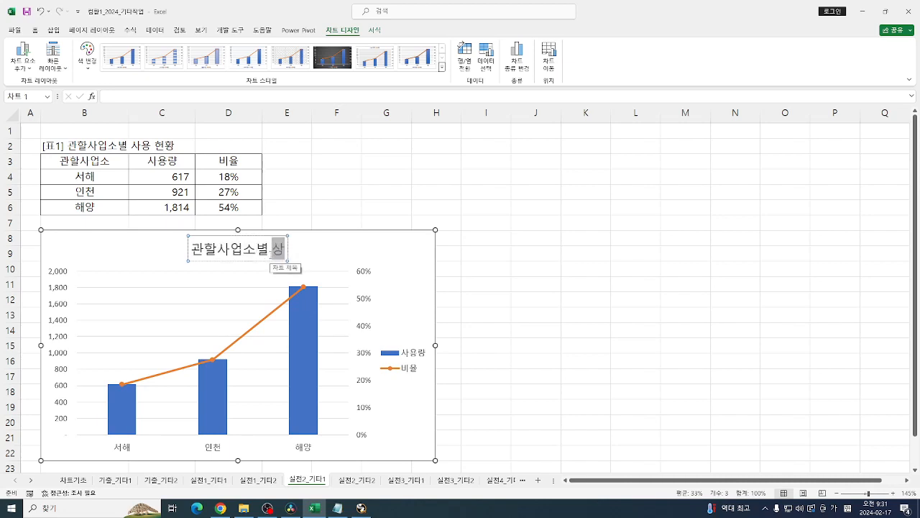
{"action": "type", "text": "용 현황"}
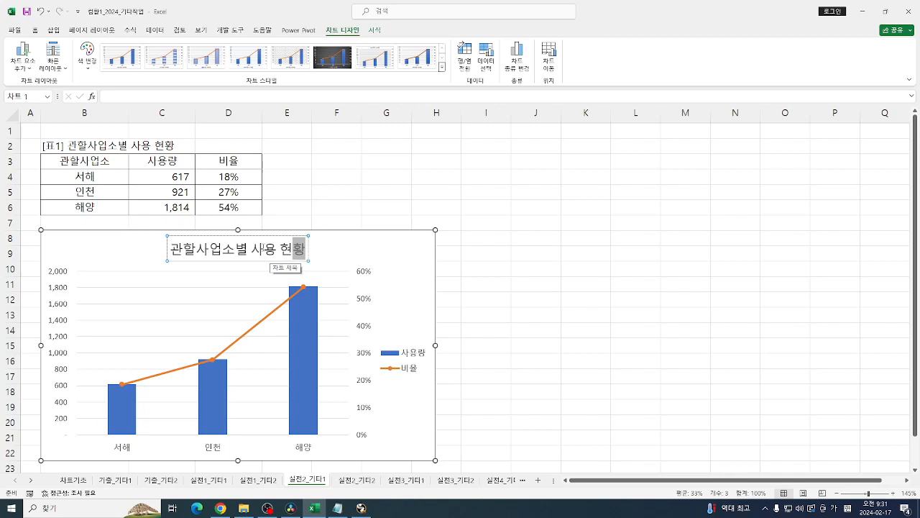
{"action": "left_click", "coordinate": [327, 245]}
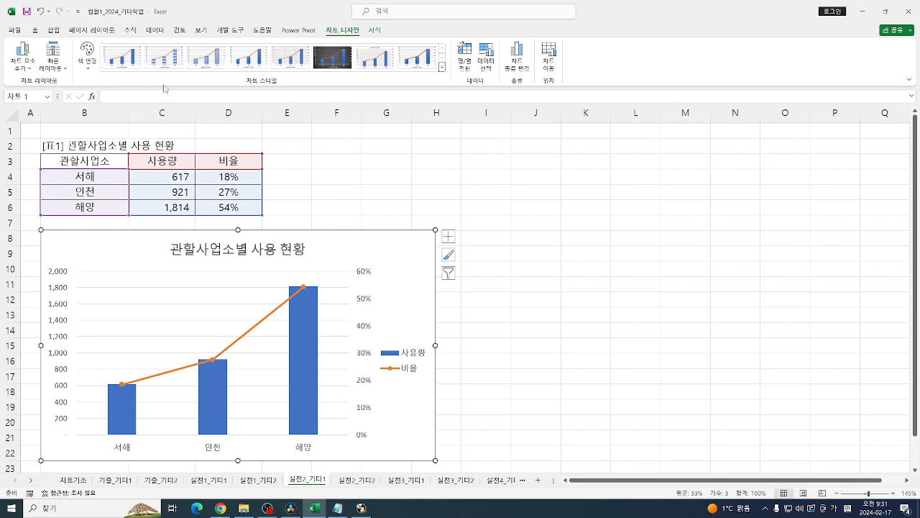
Add a primary vertical axis title (기본 세로) to the chart and set its text to 사용량.
{"action": "left_click", "coordinate": [22, 57]}
{"action": "mouse_move", "coordinate": [43, 95]}
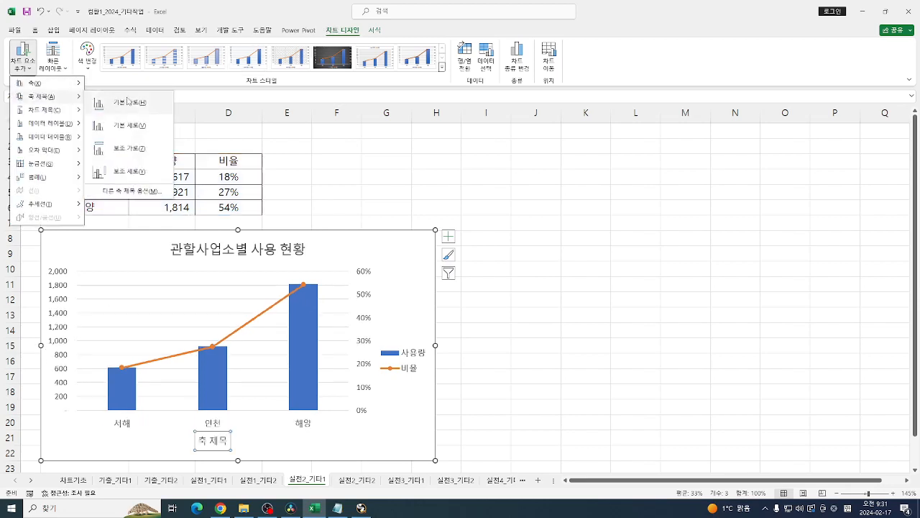
{"action": "left_click", "coordinate": [134, 126]}
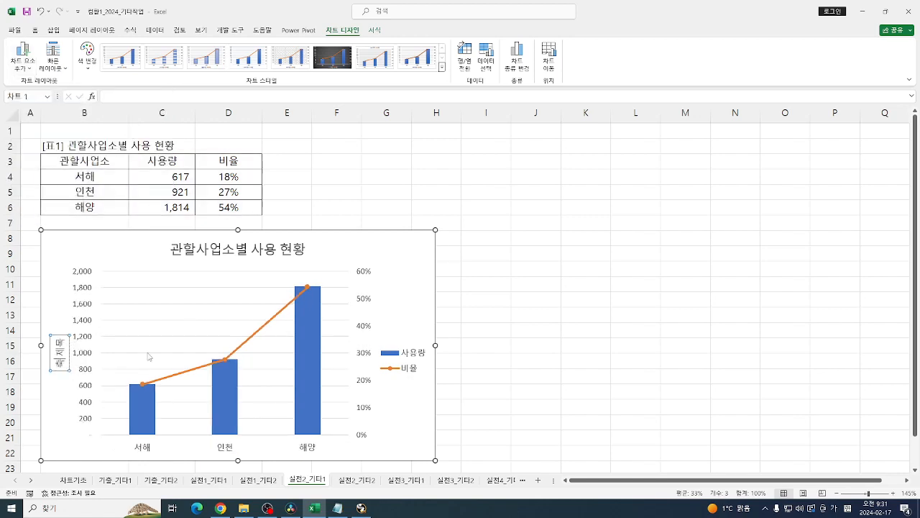
{"action": "key", "text": "Delete"}
{"action": "key", "text": "Delete"}
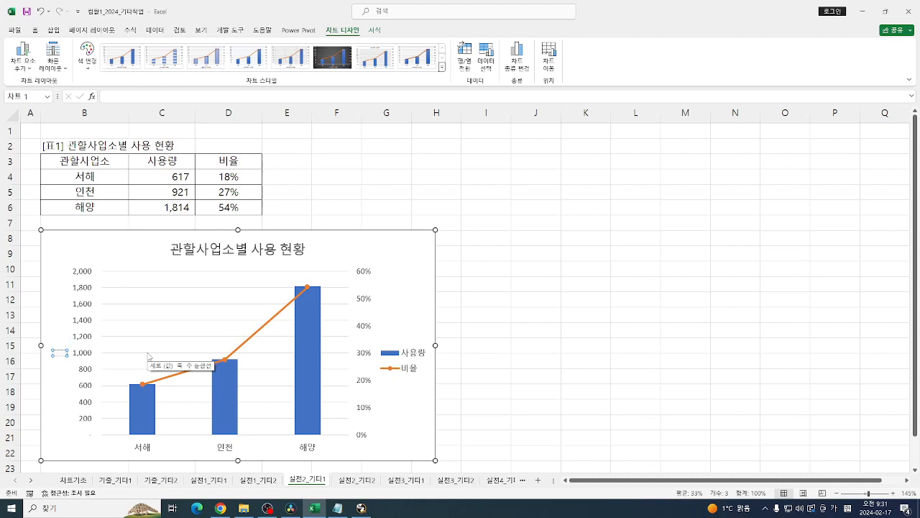
{"action": "type", "text": "사용량"}
Set the text direction of the 사용량 axis title to 세로 and close its format settings.
{"action": "right_click", "coordinate": [60, 354]}
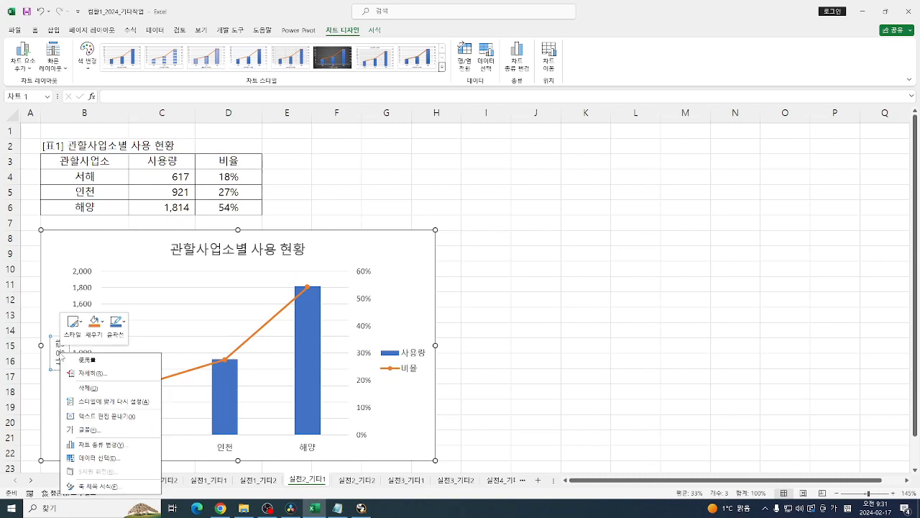
{"action": "left_click", "coordinate": [105, 488]}
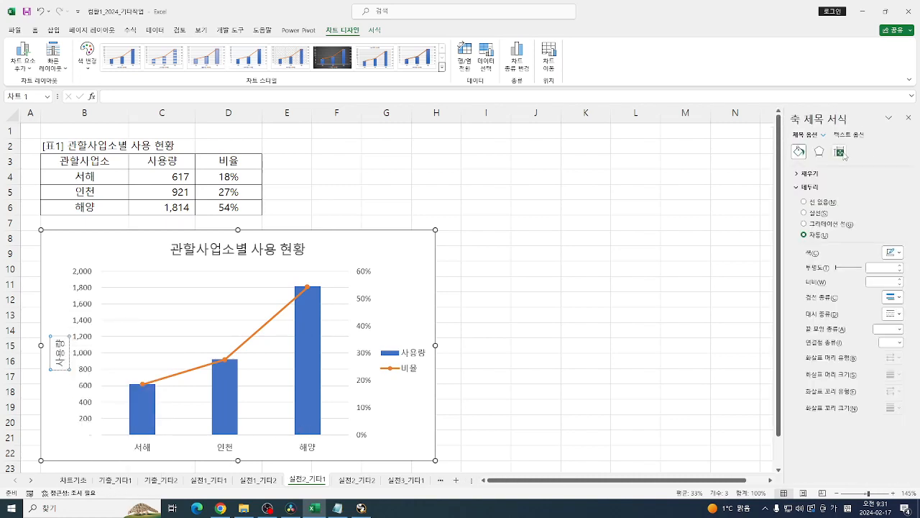
{"action": "left_click", "coordinate": [842, 154]}
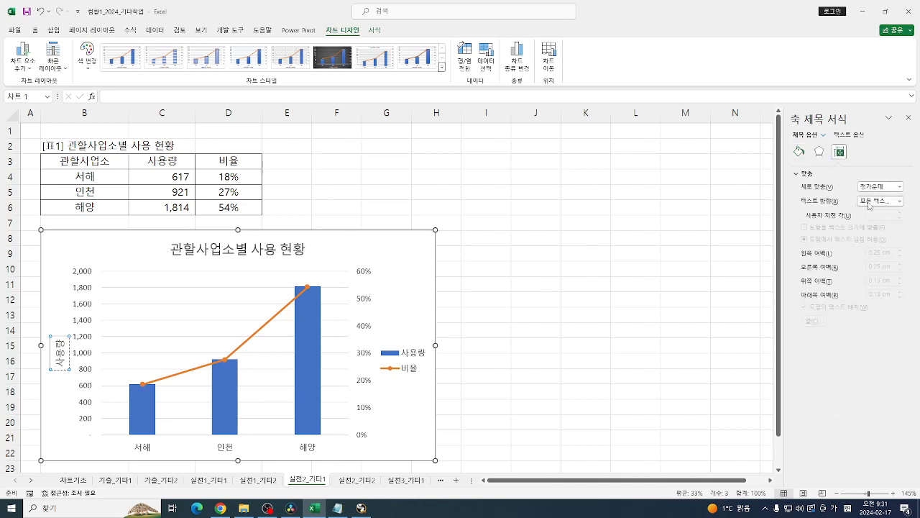
{"action": "left_click", "coordinate": [880, 201]}
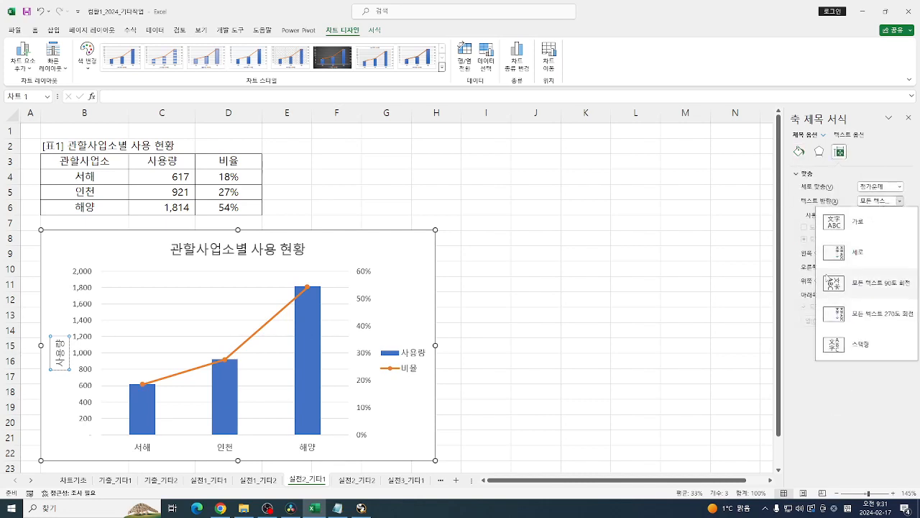
{"action": "left_click", "coordinate": [862, 256]}
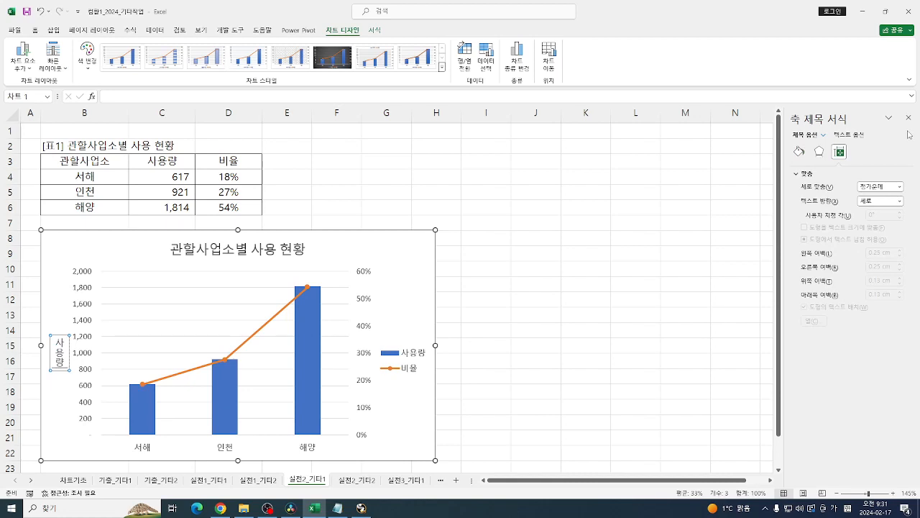
{"action": "left_click", "coordinate": [908, 118]}
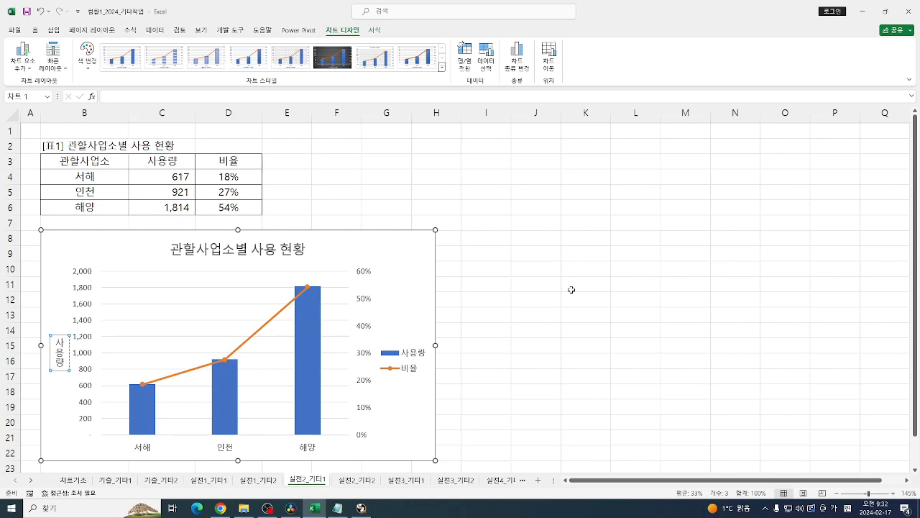
Set the major unit (기본) of the chart's primary vertical axis to 400.
{"action": "scroll", "coordinate": [486, 290], "scroll_direction": "up", "scroll_amount": 3, "text": "ctrl"}
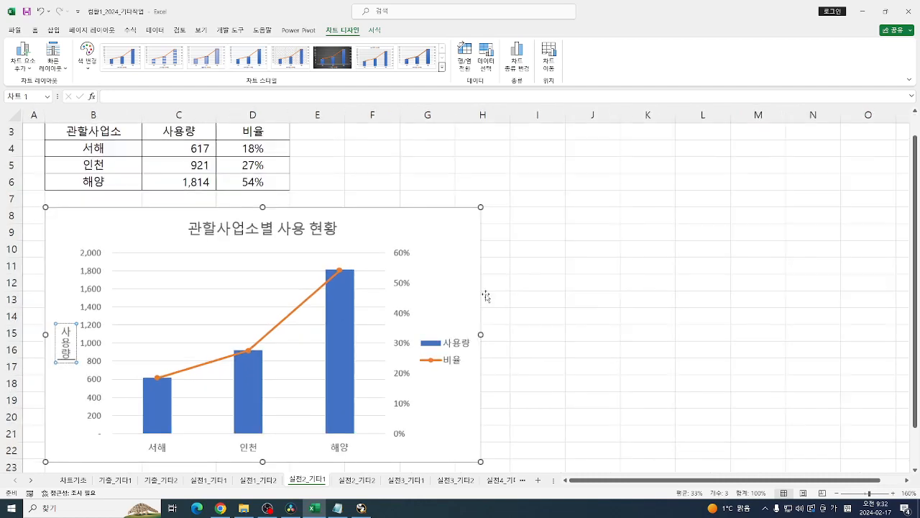
{"action": "scroll", "coordinate": [486, 290], "scroll_direction": "down", "scroll_amount": 2}
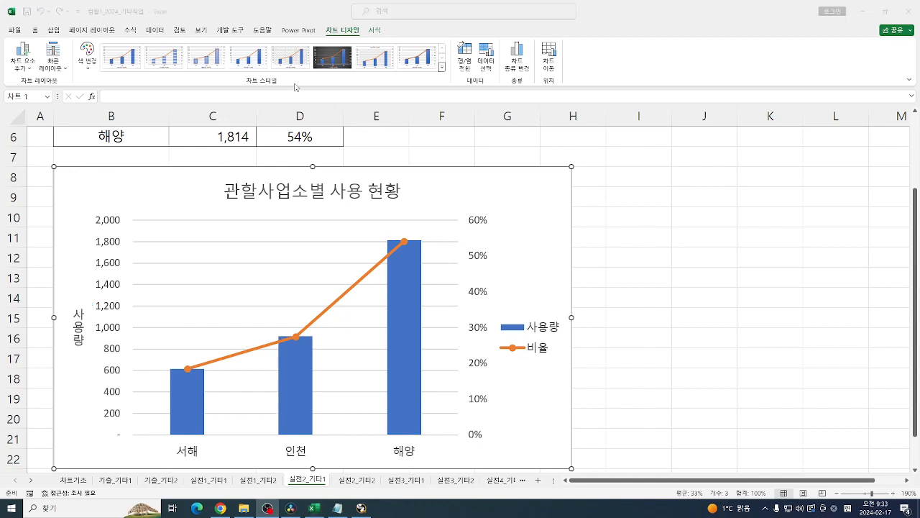
{"action": "left_click", "coordinate": [117, 221]}
{"action": "right_click", "coordinate": [117, 222]}
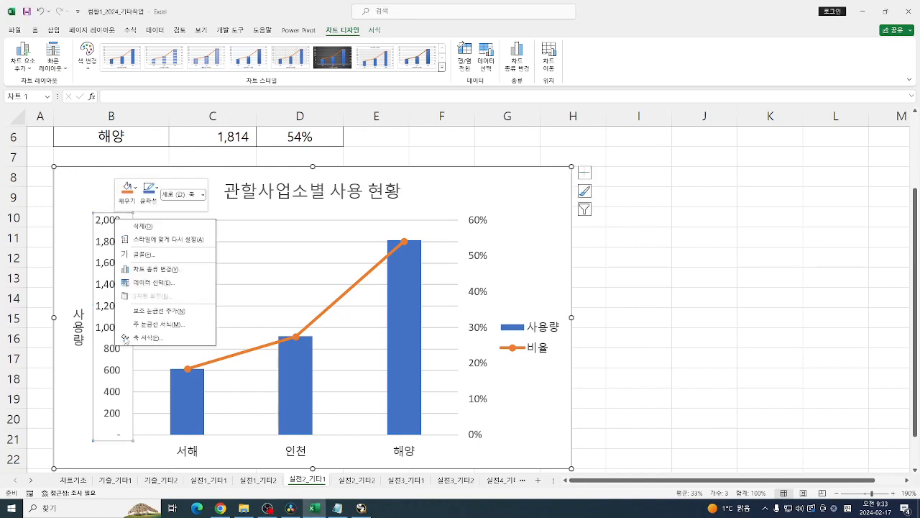
{"action": "left_click", "coordinate": [158, 339]}
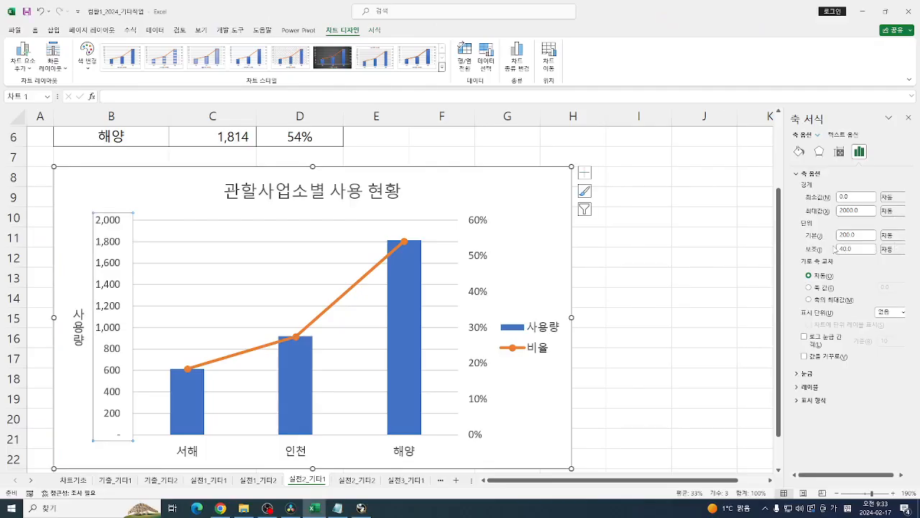
{"action": "left_click_drag", "start_coordinate": [863, 237], "coordinate": [799, 231]}
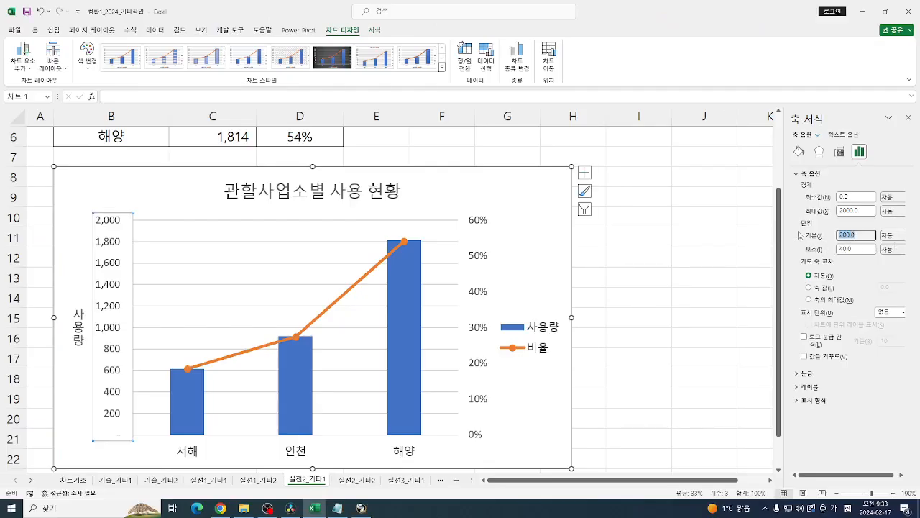
{"action": "type", "text": "400"}
{"action": "left_click", "coordinate": [855, 250]}
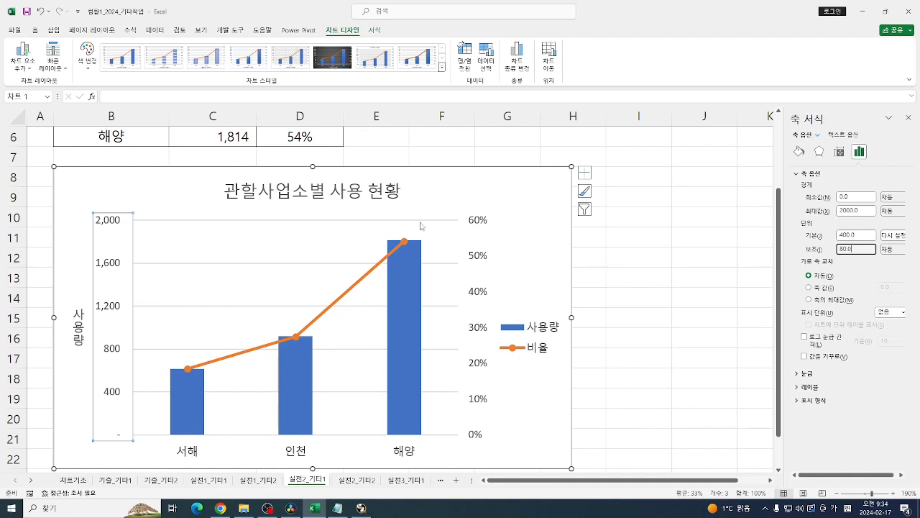
Fix the maximum bound (최대값) of the primary vertical axis at 2000.
{"action": "left_click", "coordinate": [865, 210]}
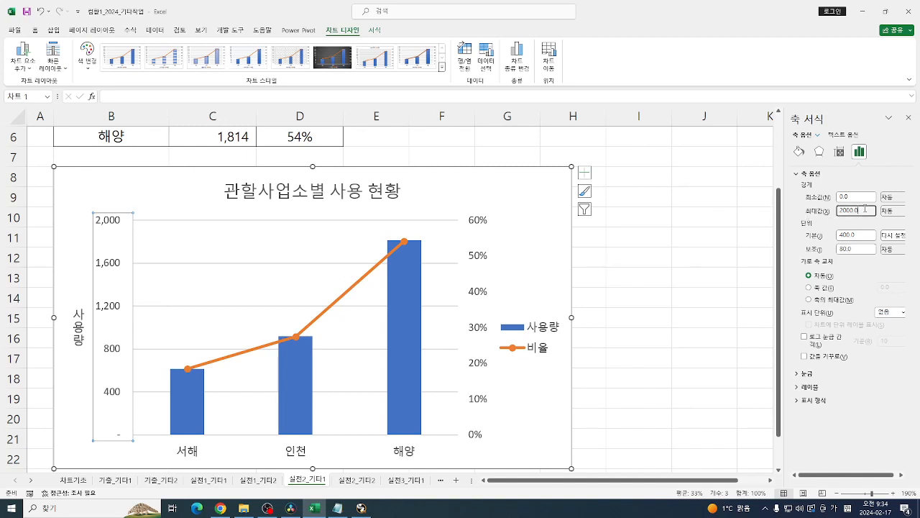
{"action": "left_click_drag", "start_coordinate": [865, 209], "coordinate": [802, 205]}
{"action": "type", "text": "2"}
{"action": "key", "text": "Return"}
{"action": "left_click", "coordinate": [902, 475]}
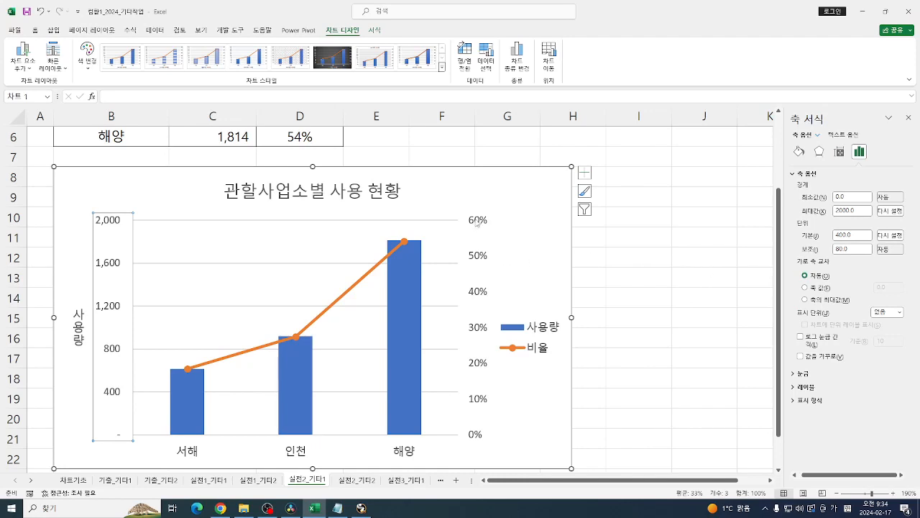
Select the secondary percentage axis and open its maximum bound (최대값) for editing.
{"action": "left_click", "coordinate": [477, 224]}
{"action": "left_click", "coordinate": [852, 211]}
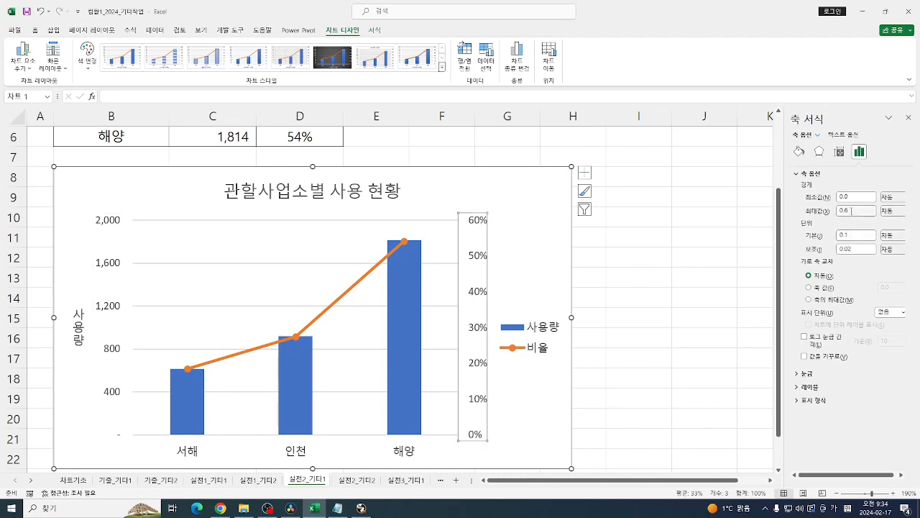
Set the maximum bound of the chart's secondary percentage axis to 0.6.
{"action": "left_click_drag", "start_coordinate": [856, 212], "coordinate": [803, 219]}
{"action": "type", "text": "0"}
{"action": "left_click", "coordinate": [852, 235]}
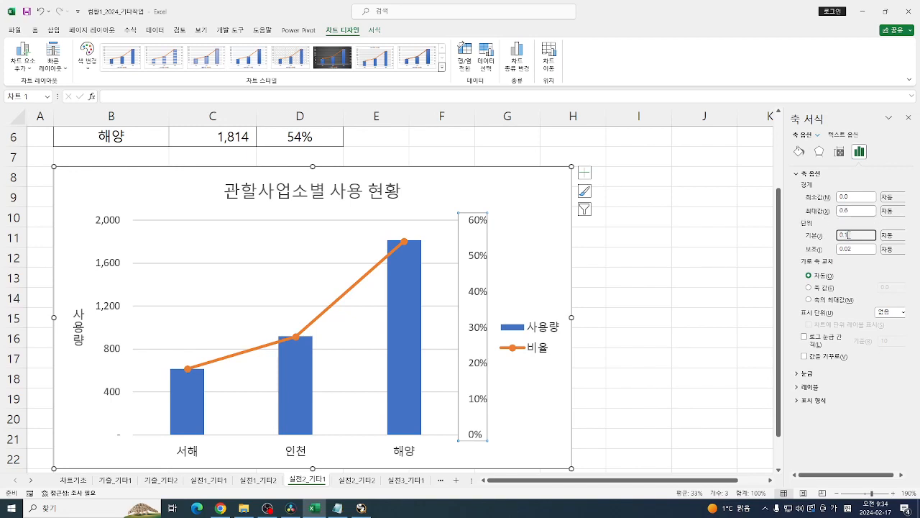
{"action": "left_click_drag", "start_coordinate": [849, 235], "coordinate": [838, 235]}
{"action": "type", "text": "0"}
{"action": "left_click", "coordinate": [855, 211]}
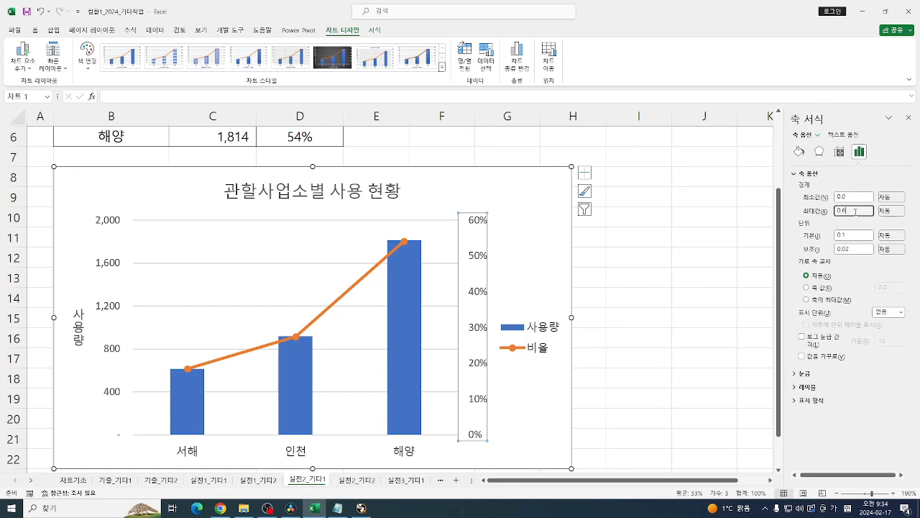
{"action": "key", "text": "ctrl+a"}
{"action": "type", "text": "0.6"}
{"action": "key", "text": "Return"}
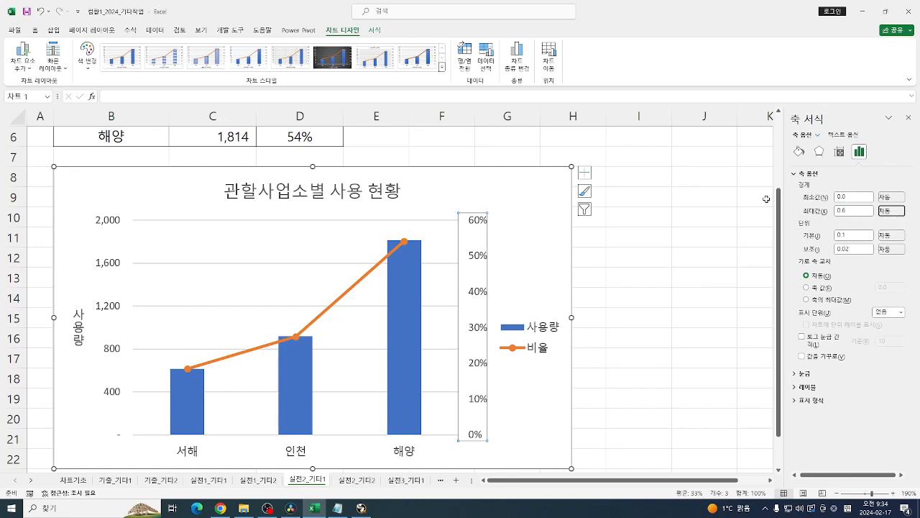
{"action": "left_click", "coordinate": [616, 314]}
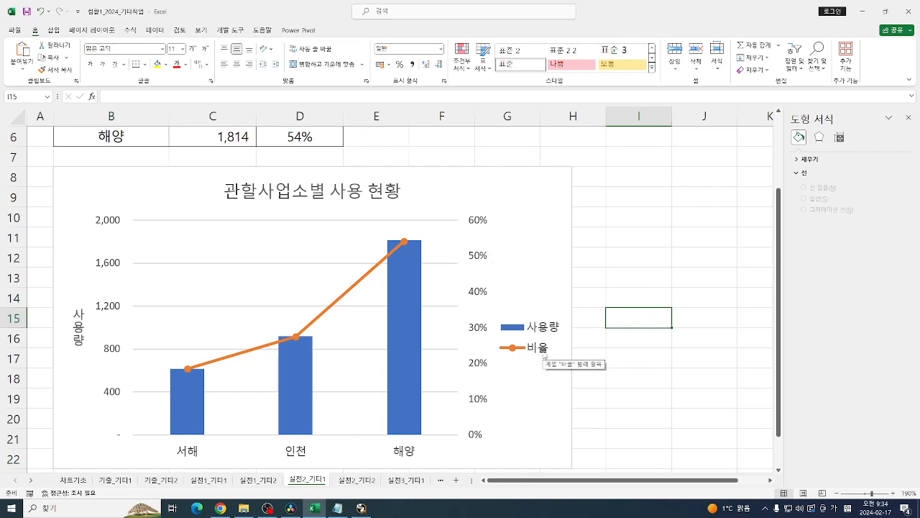
Apply the theme shape style with an orange colored outline to the chart legend.
{"action": "left_click", "coordinate": [530, 329]}
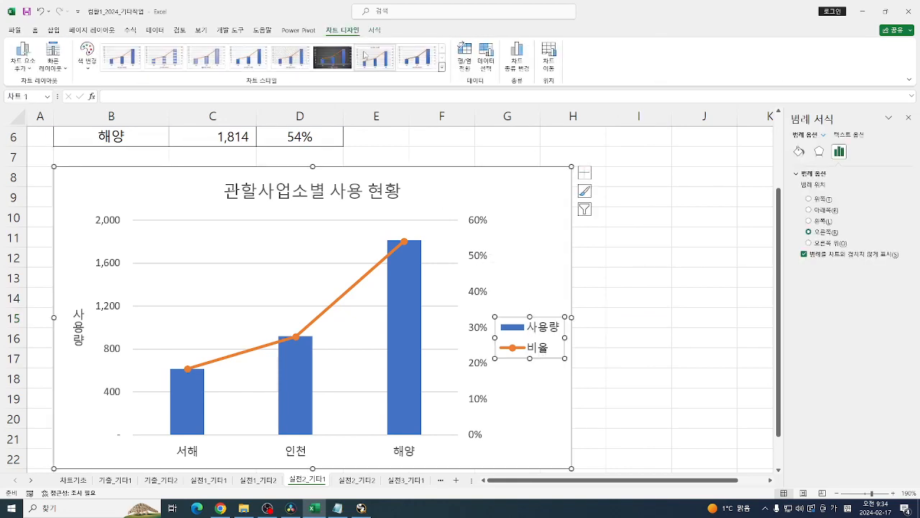
{"action": "left_click", "coordinate": [375, 31]}
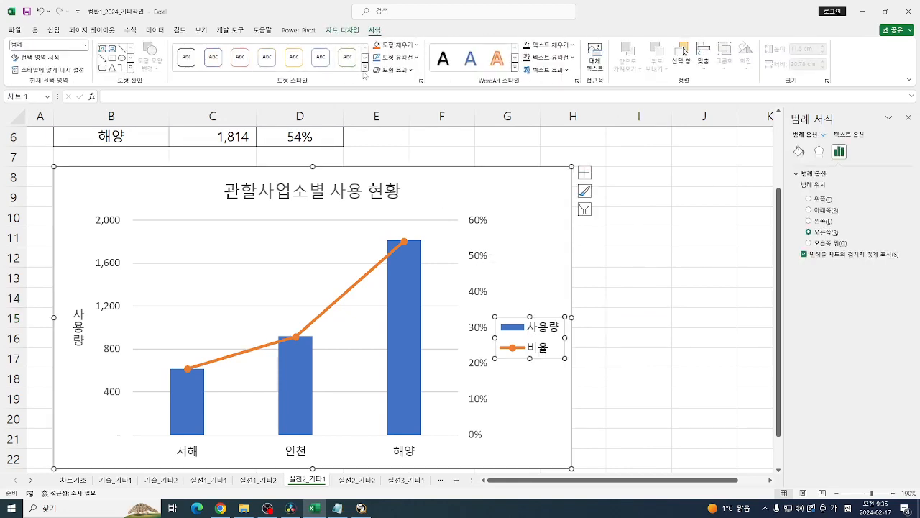
{"action": "left_click", "coordinate": [364, 72]}
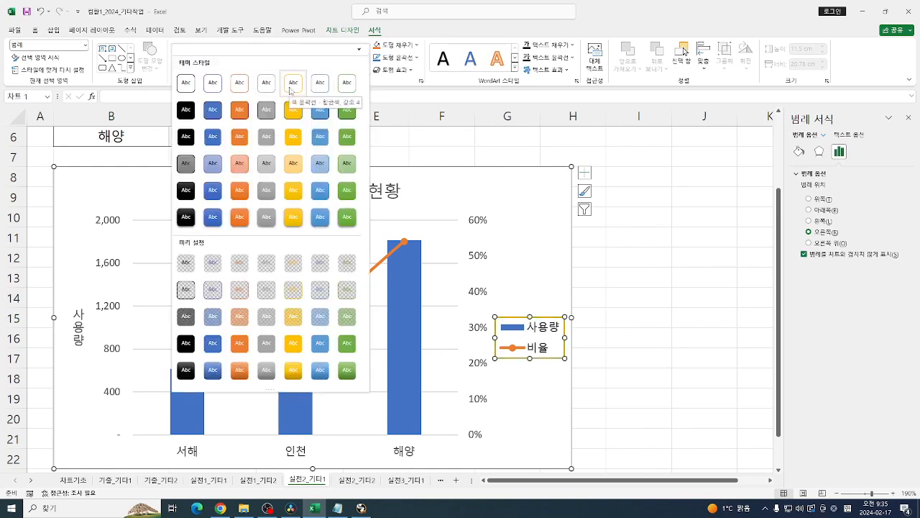
{"action": "left_click", "coordinate": [237, 89]}
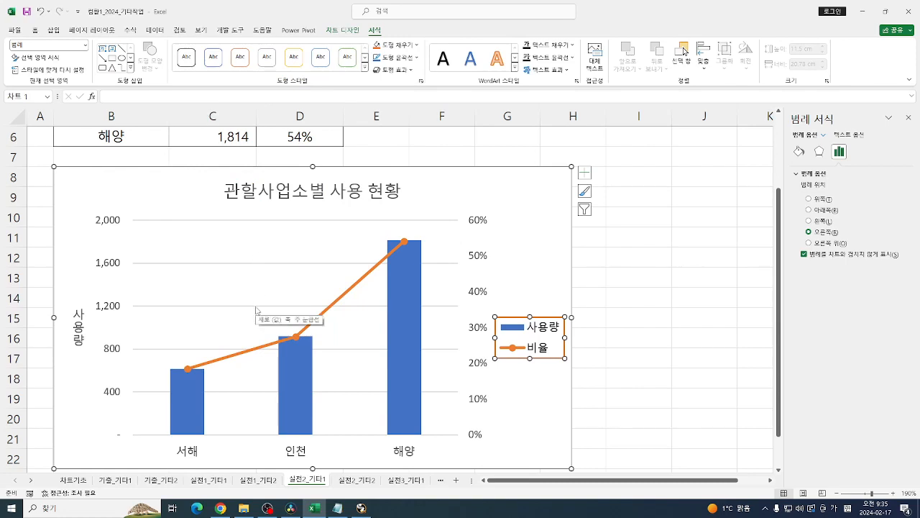
Turn on rounded corners (둥근 모서리) for the border of the chart area.
{"action": "left_click", "coordinate": [541, 195]}
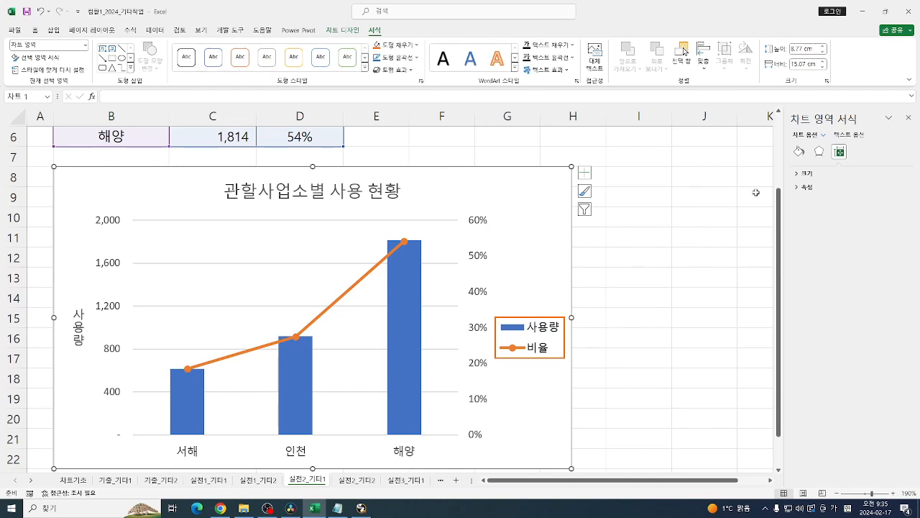
{"action": "right_click", "coordinate": [544, 192]}
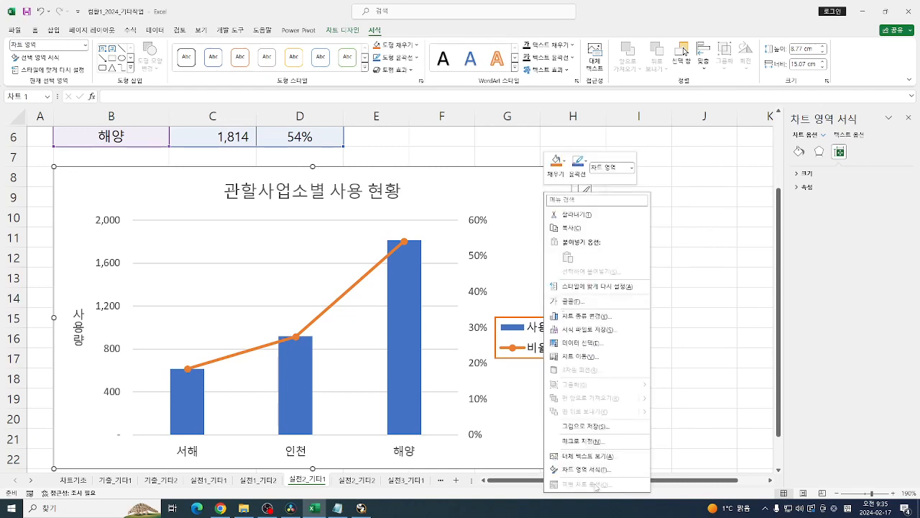
{"action": "left_click", "coordinate": [588, 469]}
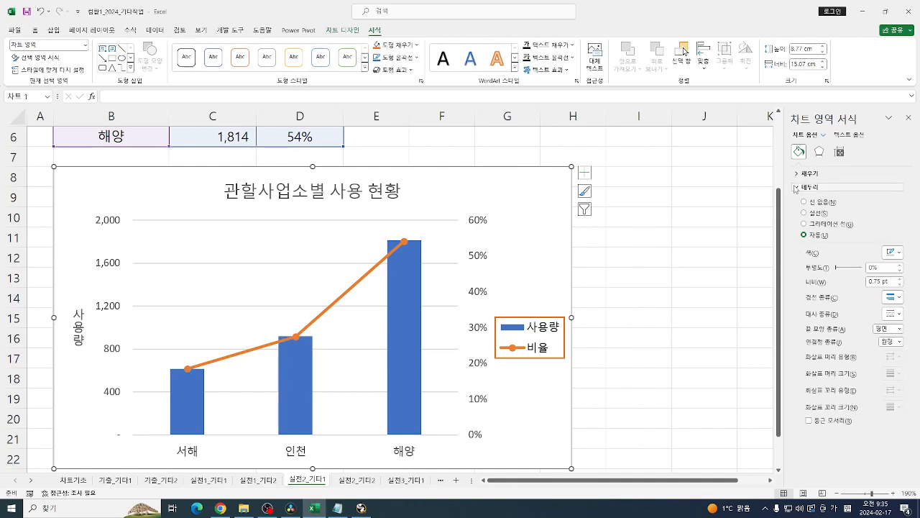
{"action": "left_click", "coordinate": [803, 188]}
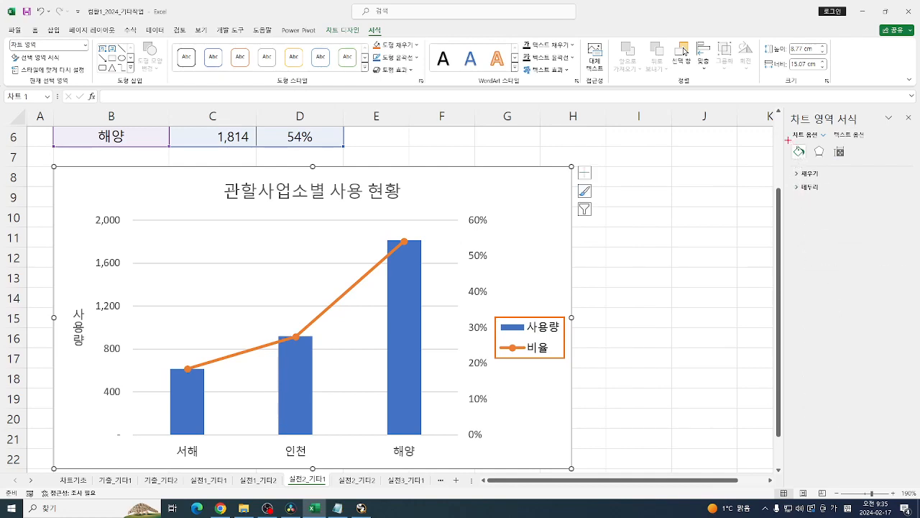
{"action": "mouse_move", "coordinate": [788, 140]}
{"action": "left_mouse_down"}
{"action": "mouse_move", "coordinate": [813, 159]}
{"action": "mouse_move", "coordinate": [834, 199]}
{"action": "mouse_move", "coordinate": [801, 432]}
{"action": "left_mouse_up"}
{"action": "mouse_move", "coordinate": [857, 406]}
{"action": "left_mouse_down"}
{"action": "mouse_move", "coordinate": [845, 447]}
{"action": "mouse_move", "coordinate": [857, 408]}
{"action": "left_mouse_up"}
{"action": "key", "text": "Escape"}
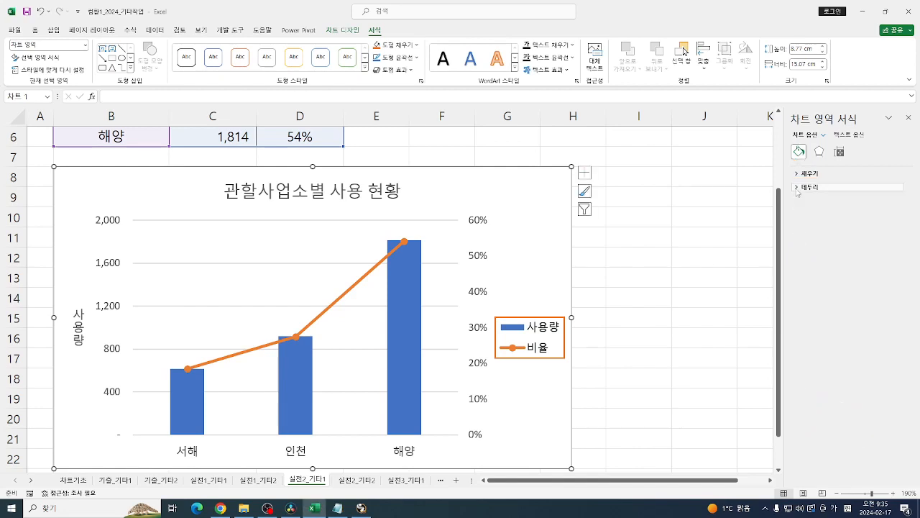
{"action": "left_click", "coordinate": [808, 187]}
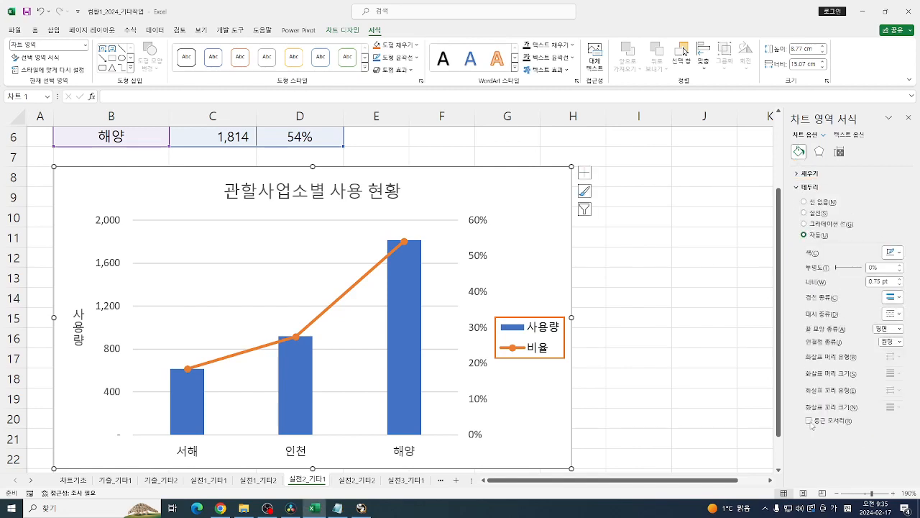
{"action": "left_click", "coordinate": [810, 423]}
Apply the centered inner (안쪽) shadow preset to the chart area and close the formatting pane.
{"action": "left_click", "coordinate": [819, 151]}
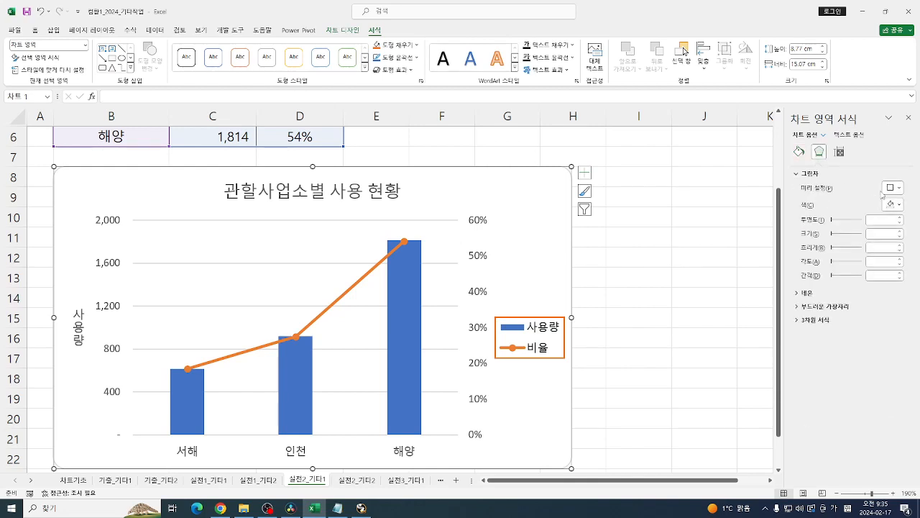
{"action": "left_click", "coordinate": [892, 187]}
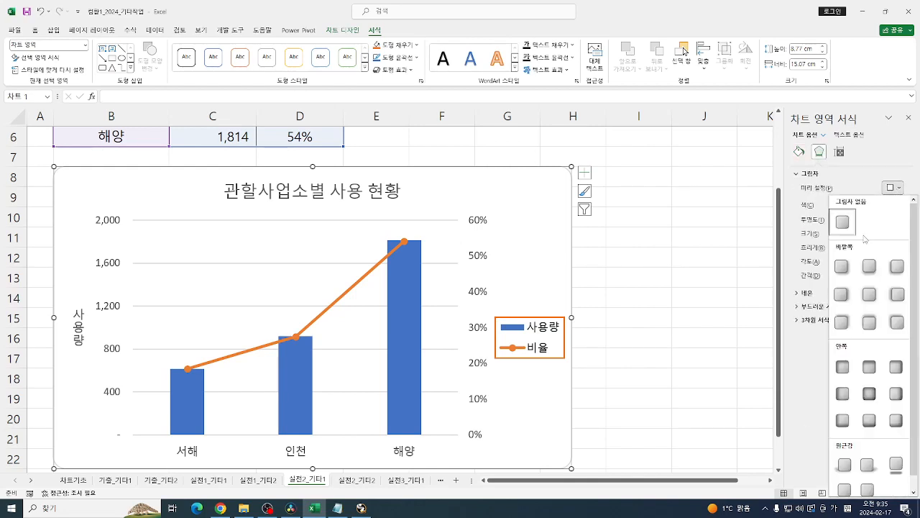
{"action": "left_click", "coordinate": [869, 395]}
{"action": "left_click", "coordinate": [667, 351]}
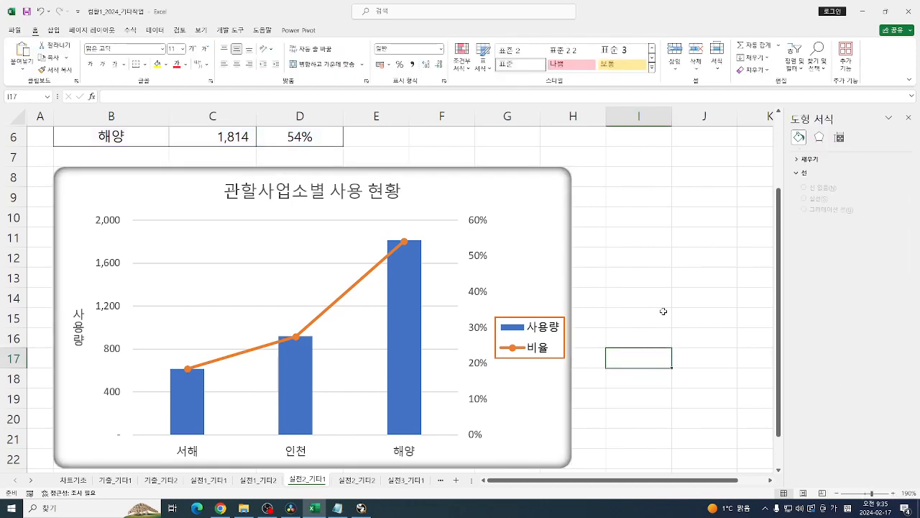
{"action": "left_click", "coordinate": [908, 117]}
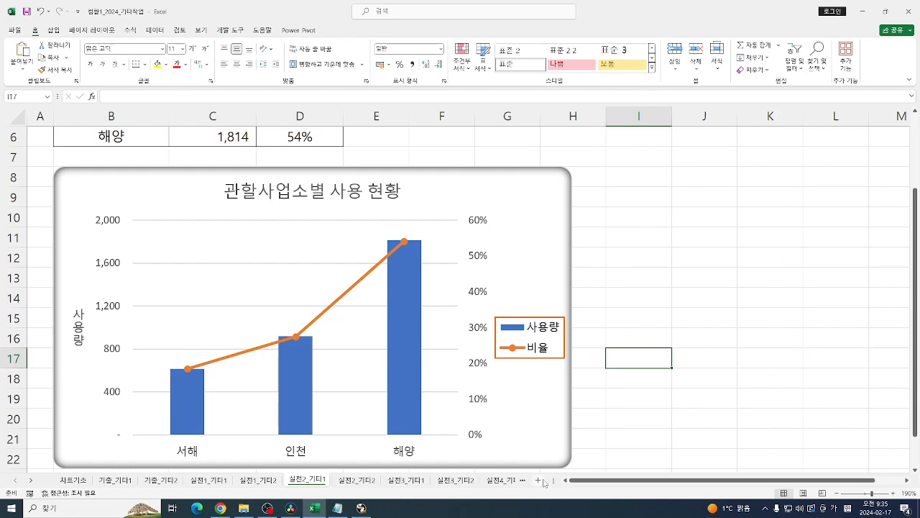
Switch to the 실전2_기타2 worksheet and select an empty cell beside the data table.
{"action": "left_click", "coordinate": [357, 479]}
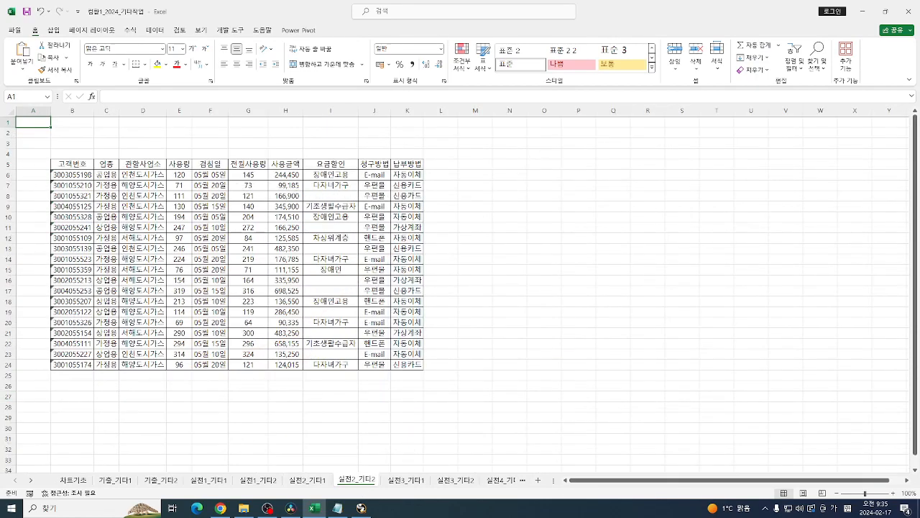
{"action": "key", "text": "alt+Tab"}
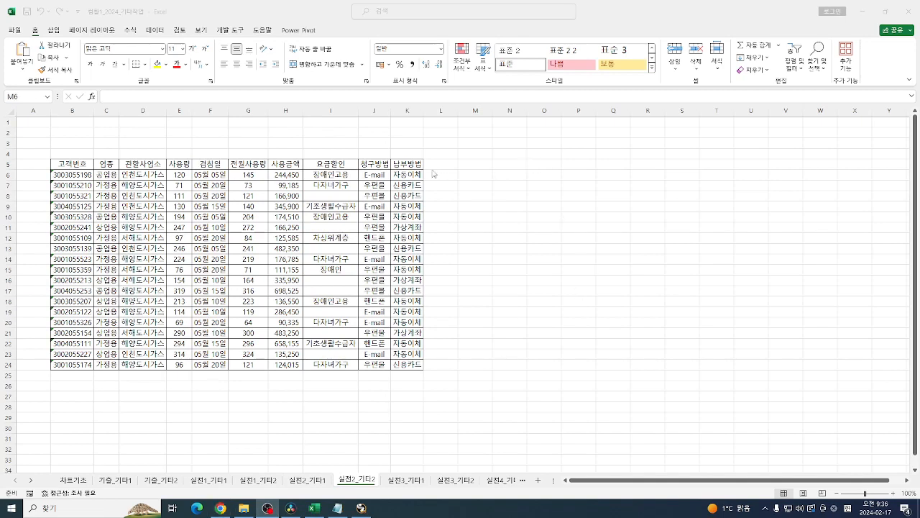
{"action": "left_click", "coordinate": [460, 174]}
{"action": "left_click", "coordinate": [468, 163]}
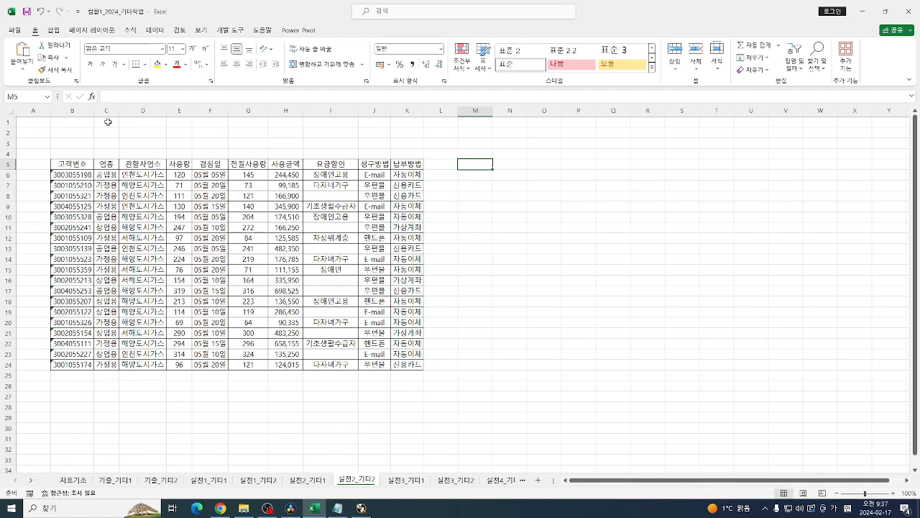
Highlight the 사용량 values in E6:E24 to check the extent of the range.
{"action": "left_click", "coordinate": [181, 174]}
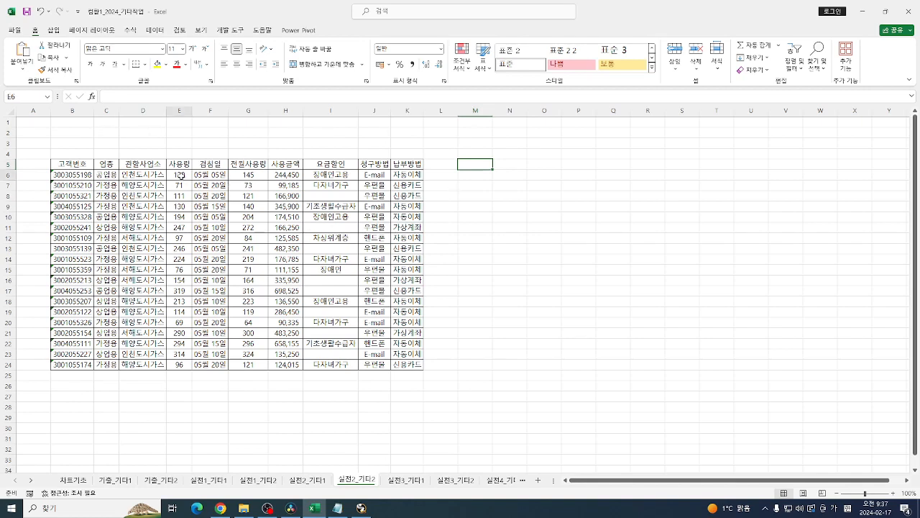
{"action": "left_click", "coordinate": [184, 363], "text": "shift"}
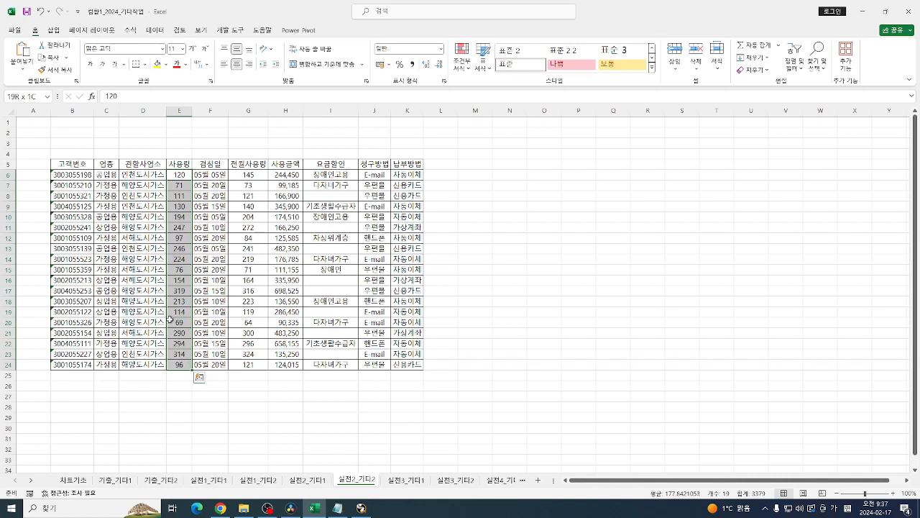
{"action": "left_click", "coordinate": [471, 190]}
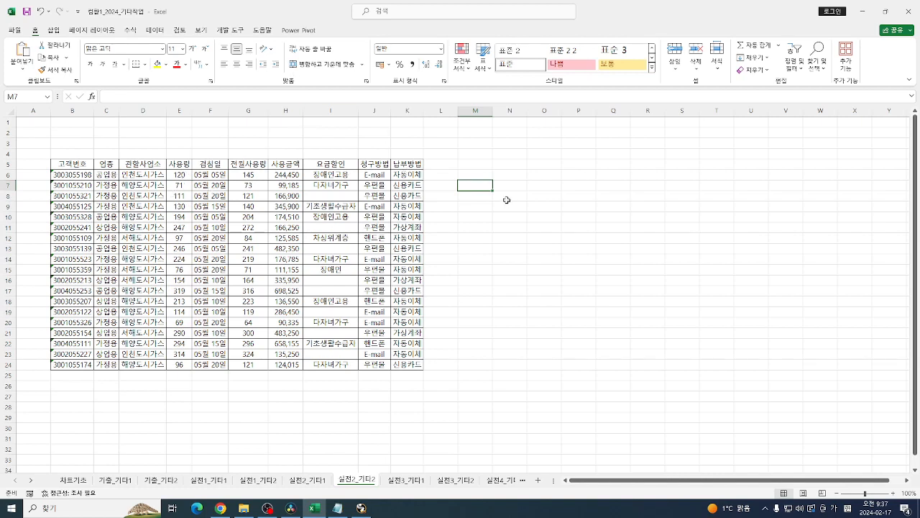
With cell M6 selected, start recording a macro named 서식적용 in the current workbook.
{"action": "left_click", "coordinate": [470, 173]}
{"action": "left_click", "coordinate": [232, 29]}
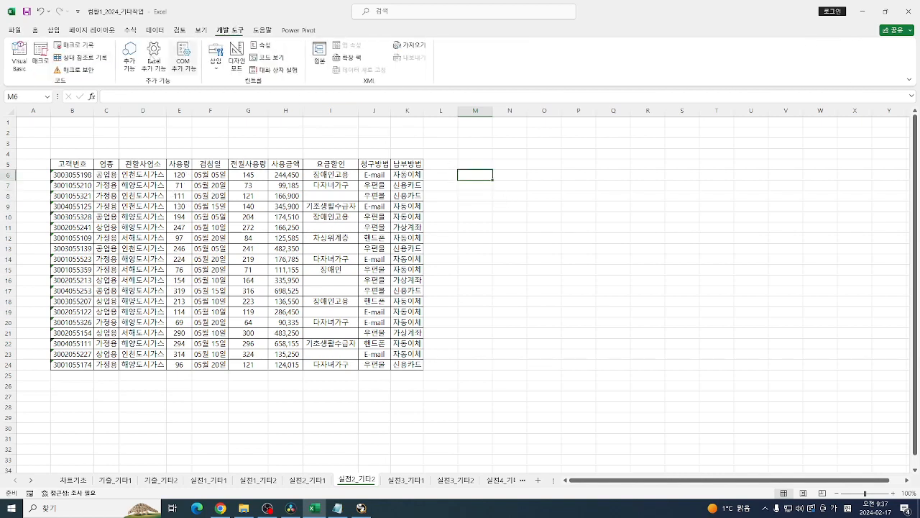
{"action": "left_click", "coordinate": [76, 44]}
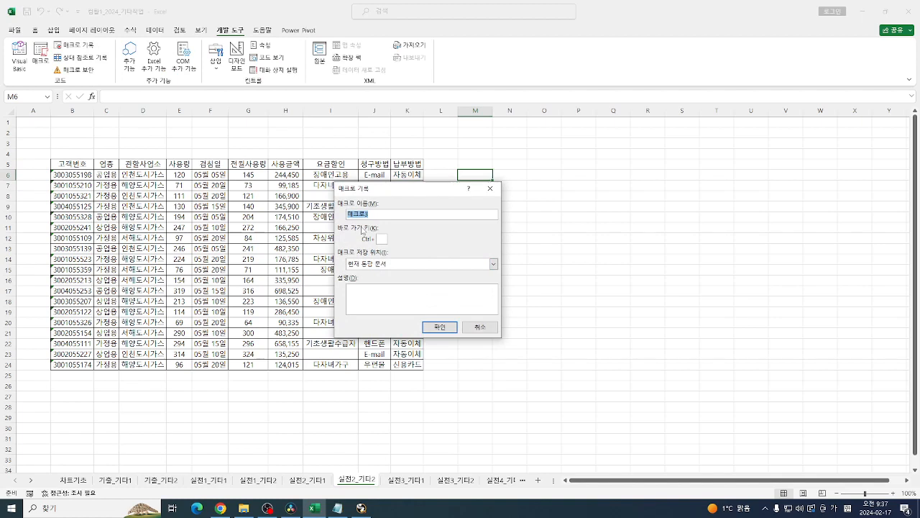
{"action": "type", "text": "서식적용"}
{"action": "left_click", "coordinate": [436, 328]}
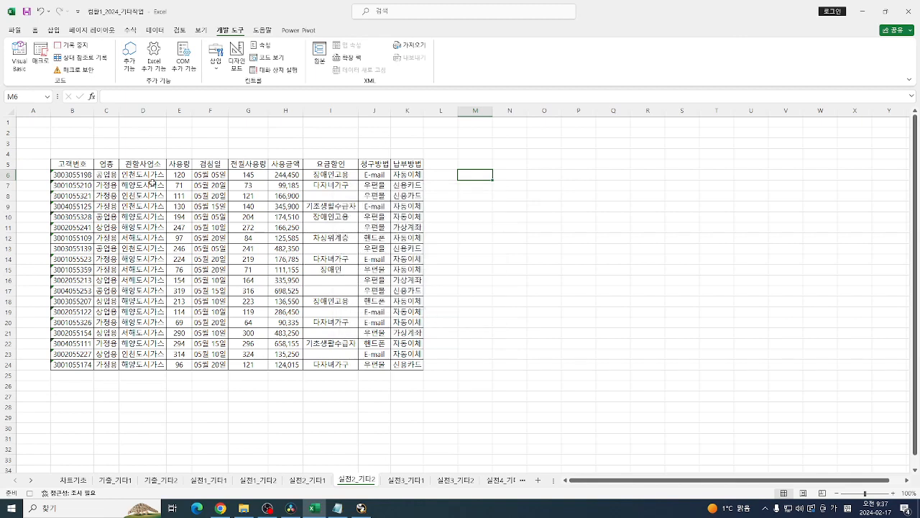
Open the custom (사용자 지정) number format for the 사용량 values in E6:E24 and clear its existing format code.
{"action": "left_click_drag", "start_coordinate": [179, 174], "coordinate": [188, 364]}
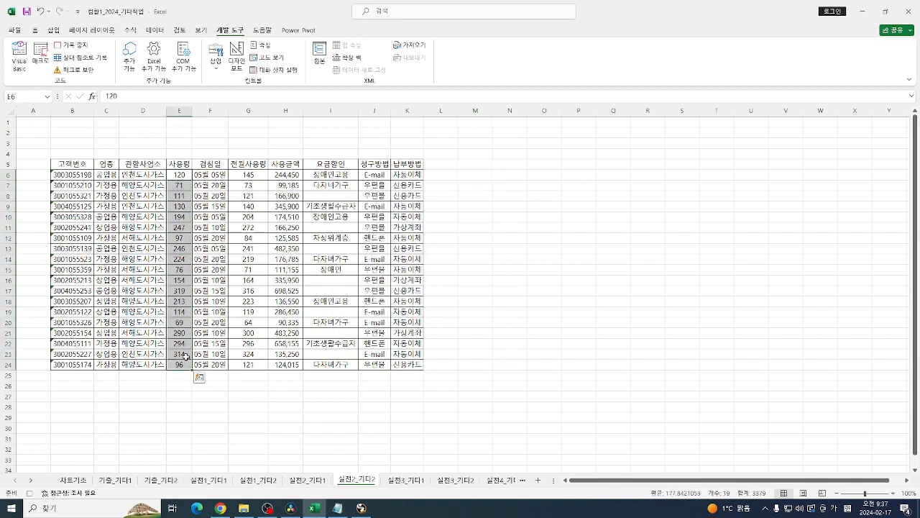
{"action": "key", "text": "ctrl+1"}
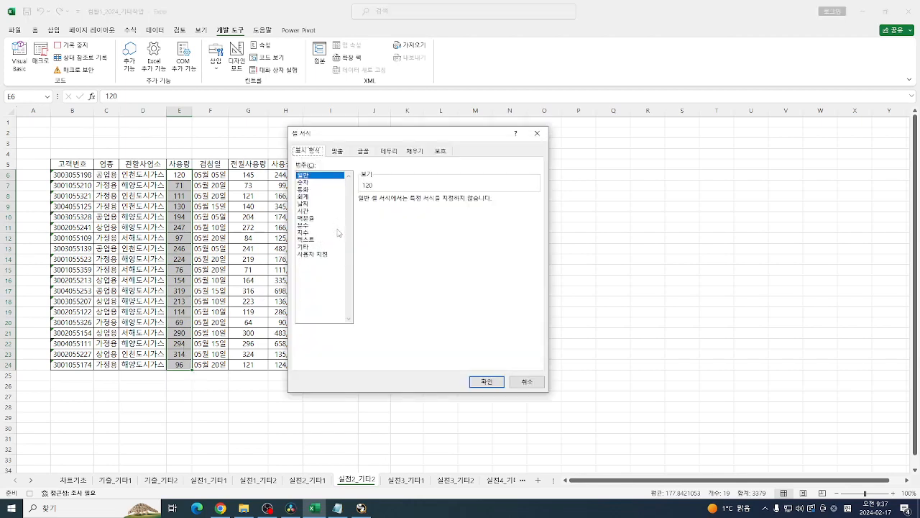
{"action": "left_click", "coordinate": [317, 255]}
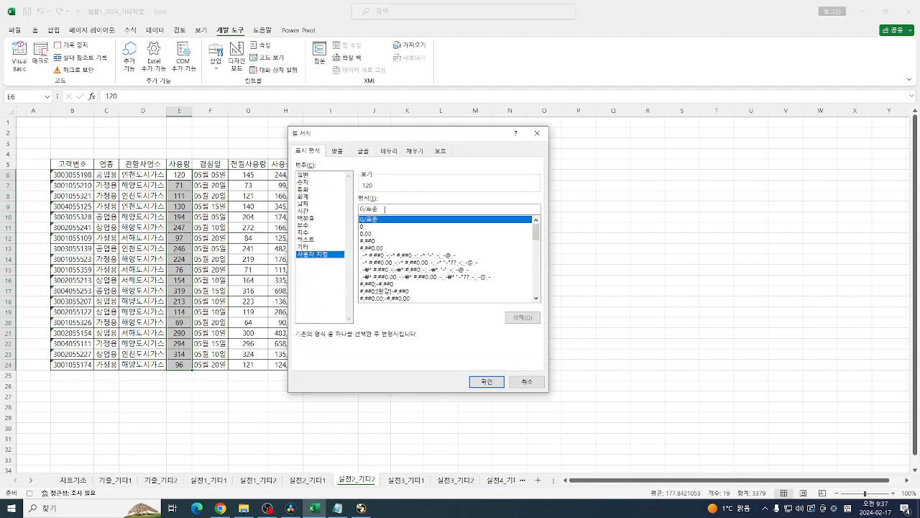
{"action": "left_click_drag", "start_coordinate": [384, 209], "coordinate": [337, 209]}
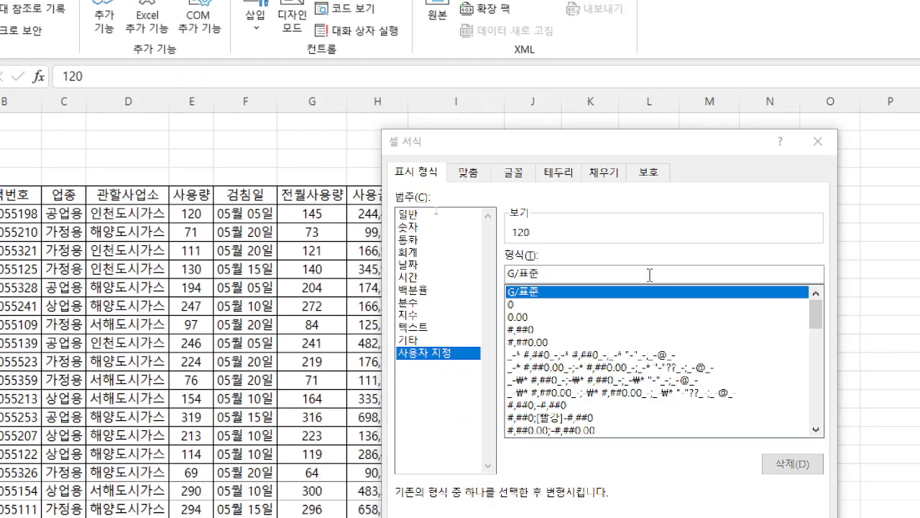
{"action": "left_click_drag", "start_coordinate": [563, 142], "coordinate": [423, 126]}
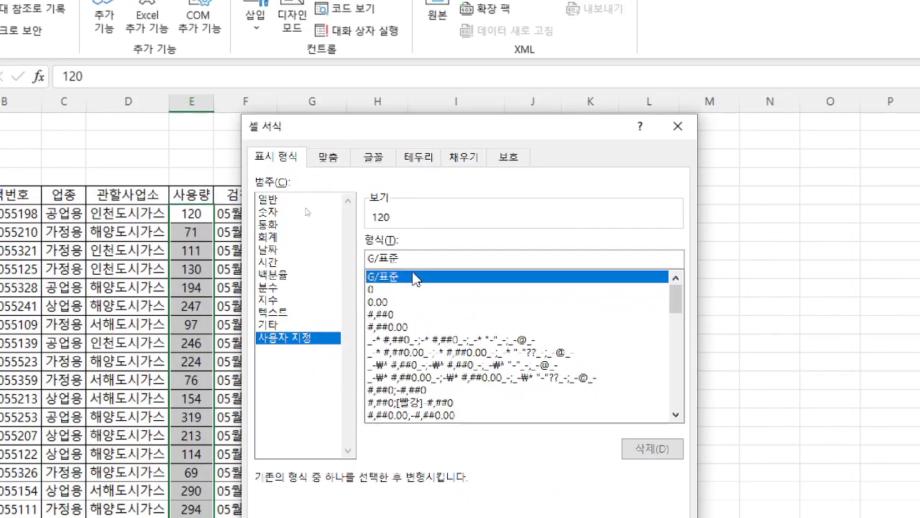
{"action": "key", "text": "BackSpace"}
{"action": "key", "text": "BackSpace"}
{"action": "key", "text": "BackSpace"}
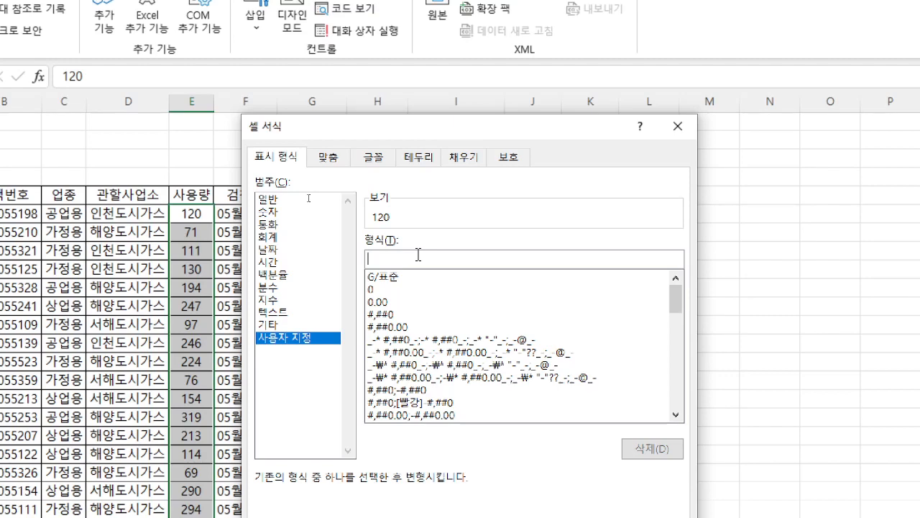
Apply the custom number format [>=200][빨강]0;[<=100][파랑]0;0 to the selected 사용량 values.
{"action": "type", "text": "[>=200]"}
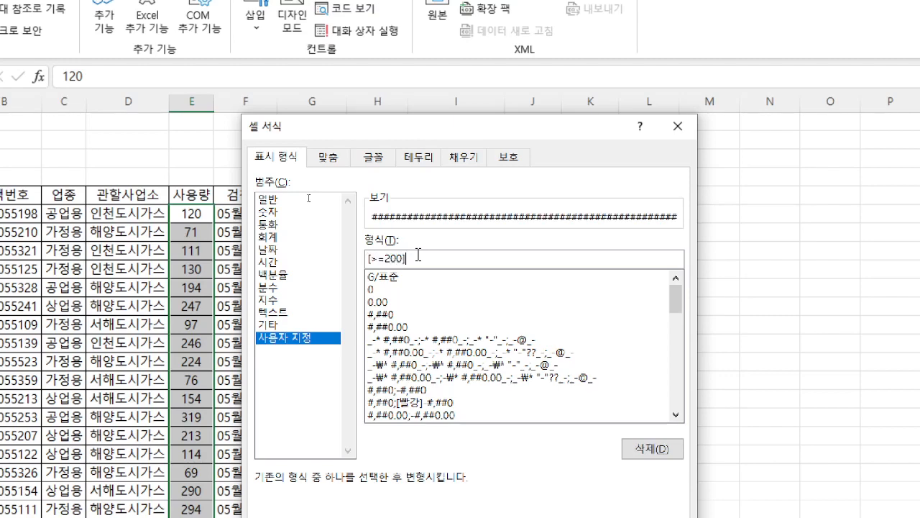
{"action": "type", "text": "[빨강]0"}
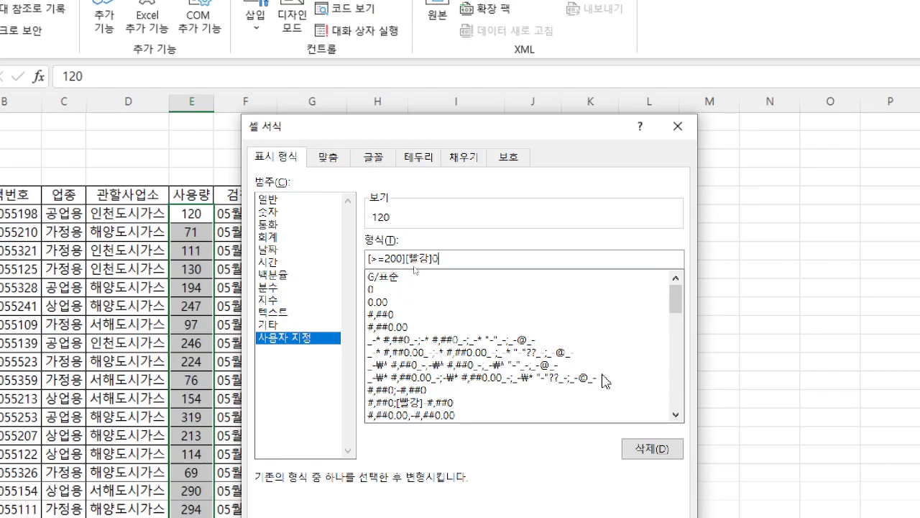
{"action": "type", "text": ";[<=100]"}
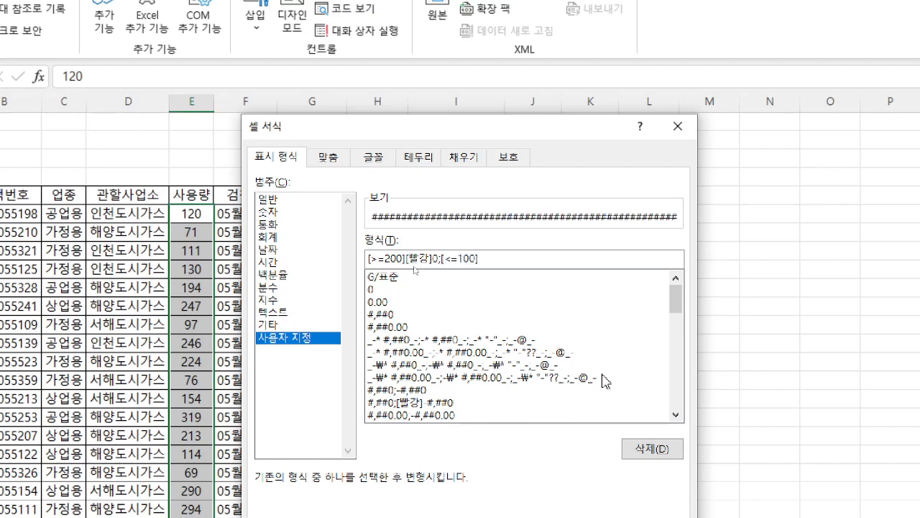
{"action": "type", "text": "[파랑]0"}
{"action": "type", "text": ";"}
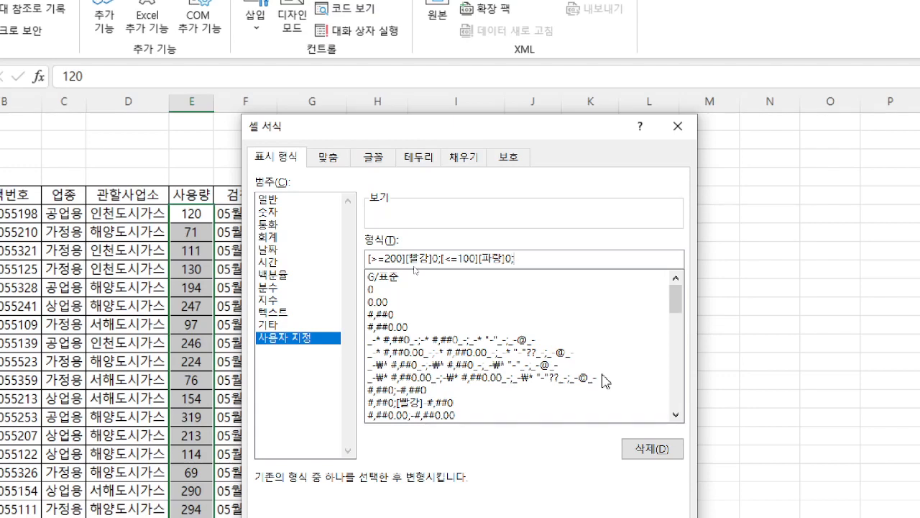
{"action": "type", "text": "0"}
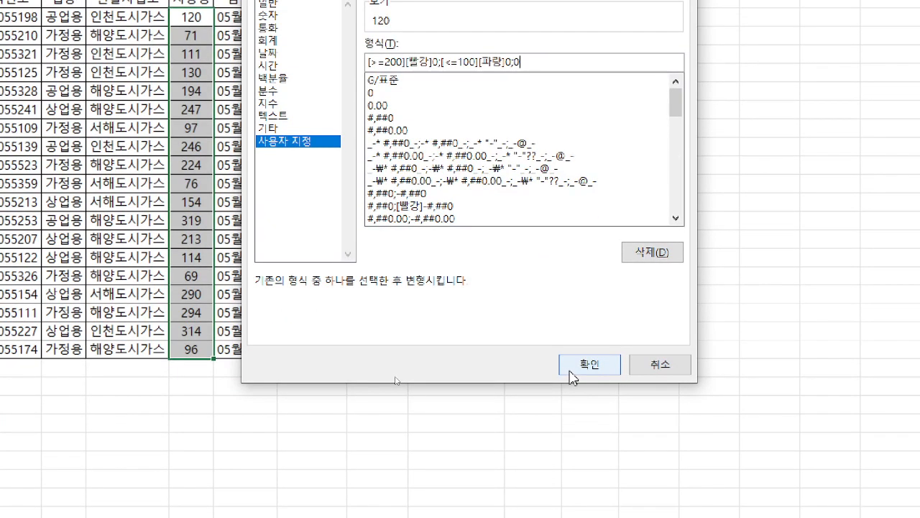
{"action": "left_click", "coordinate": [571, 366]}
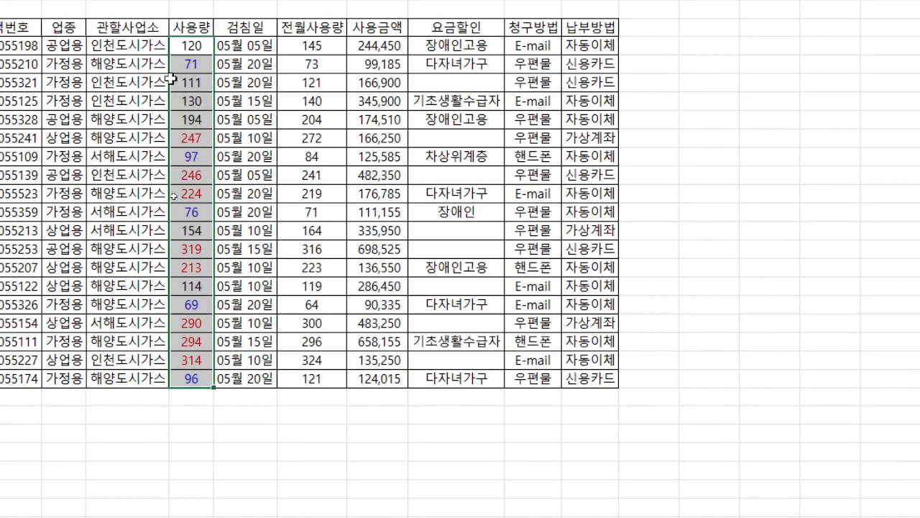
Select an empty cell outside the table and stop recording the 서식적용 macro.
{"action": "key", "text": "ctrl+q"}
{"action": "left_click", "coordinate": [205, 143]}
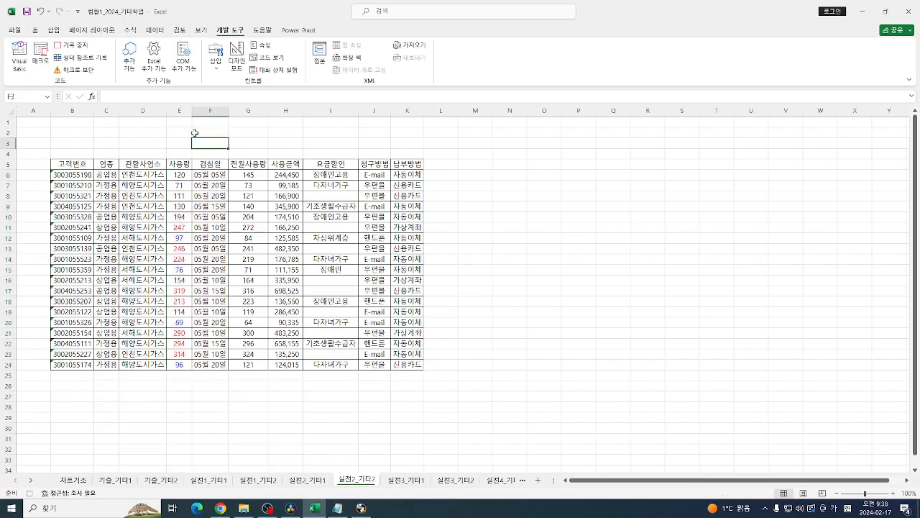
{"action": "left_click", "coordinate": [81, 47]}
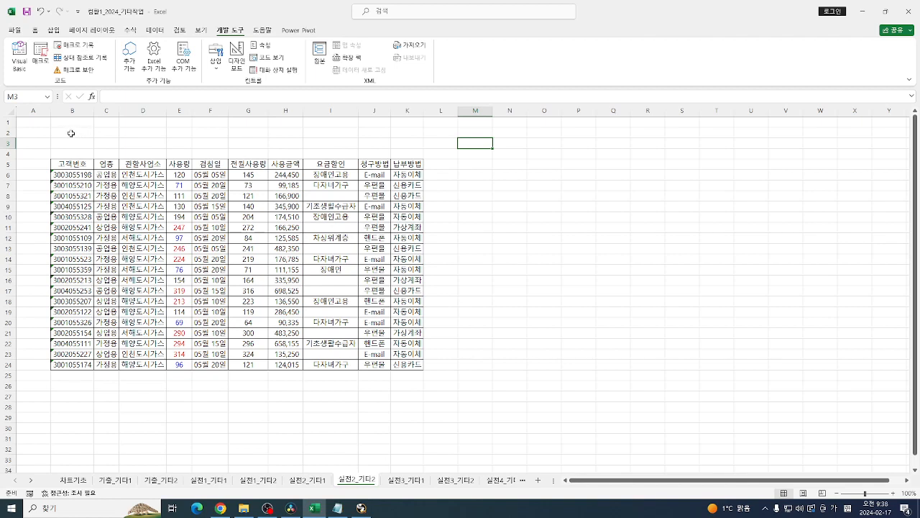
Draw a form control button over B2:D3 and assign the 서식적용 macro to it.
{"action": "left_click_drag", "start_coordinate": [71, 133], "coordinate": [134, 137]}
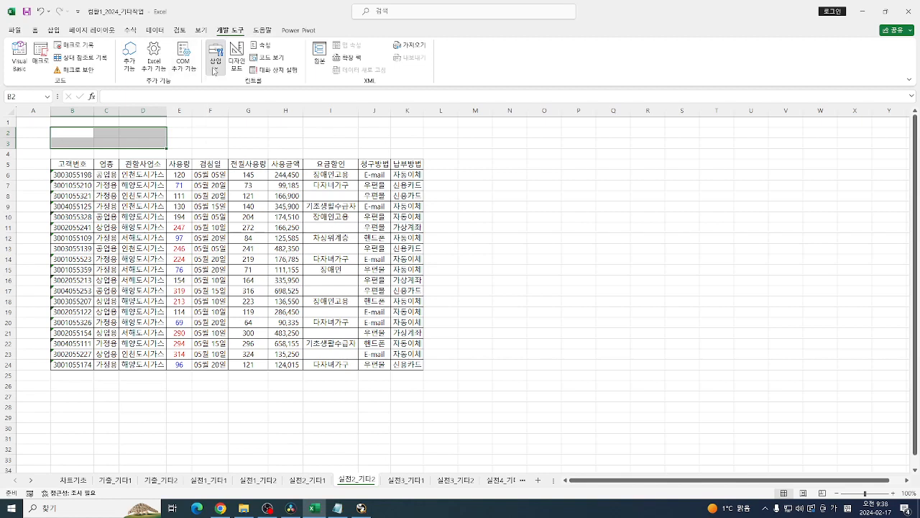
{"action": "left_click", "coordinate": [214, 69]}
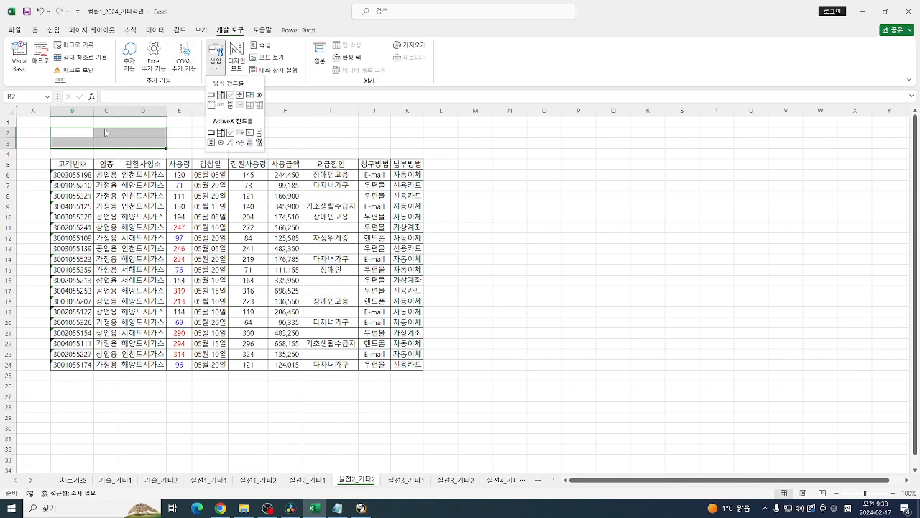
{"action": "left_click", "coordinate": [211, 95]}
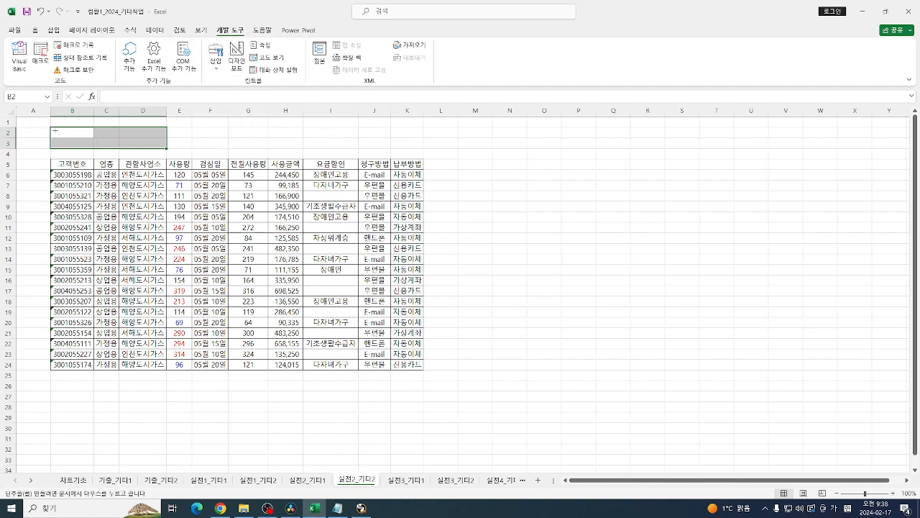
{"action": "left_click_drag", "start_coordinate": [51, 128], "coordinate": [171, 144]}
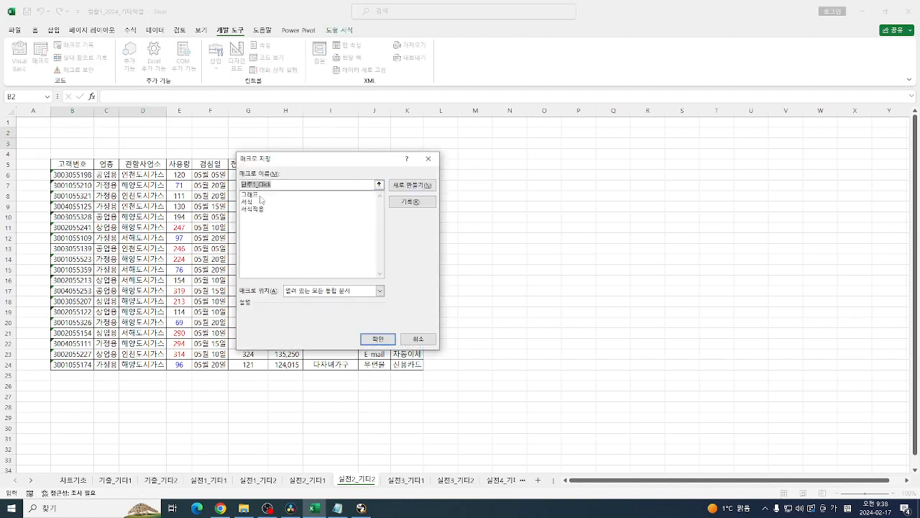
{"action": "left_click", "coordinate": [261, 209]}
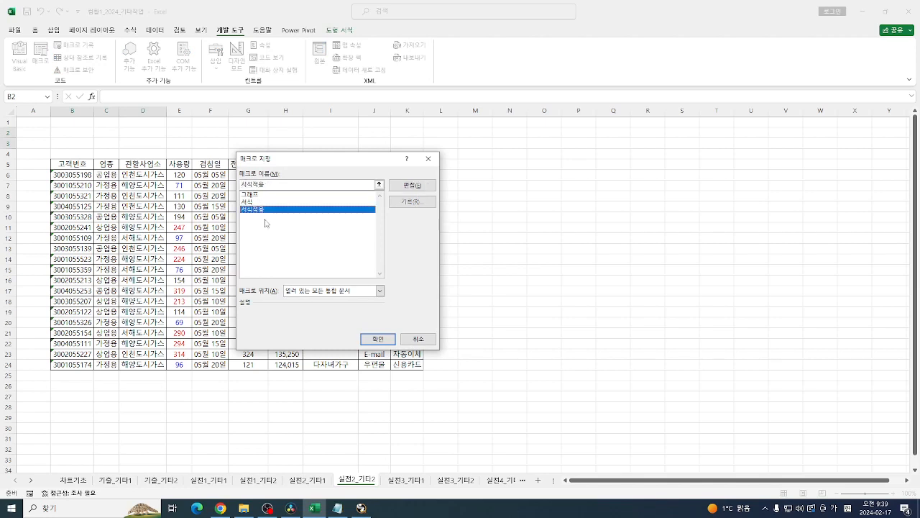
{"action": "left_click", "coordinate": [375, 338]}
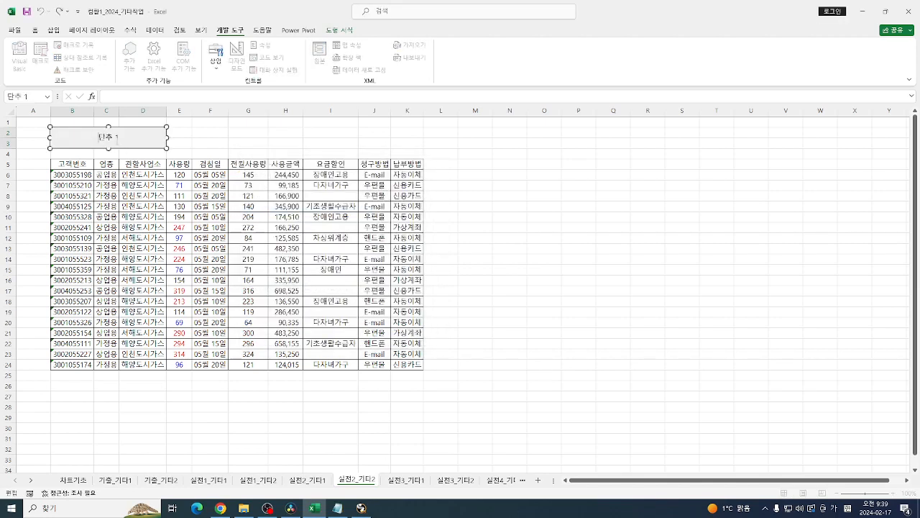
Change the new button's label to 서식적용 and deselect the button.
{"action": "key", "text": "BackSpace"}
{"action": "key", "text": "BackSpace"}
{"action": "key", "text": "BackSpace"}
{"action": "key", "text": "BackSpace"}
{"action": "type", "text": "서식ㅈㅓㄱㅇㅛㅇ"}
{"action": "left_click", "coordinate": [204, 143]}
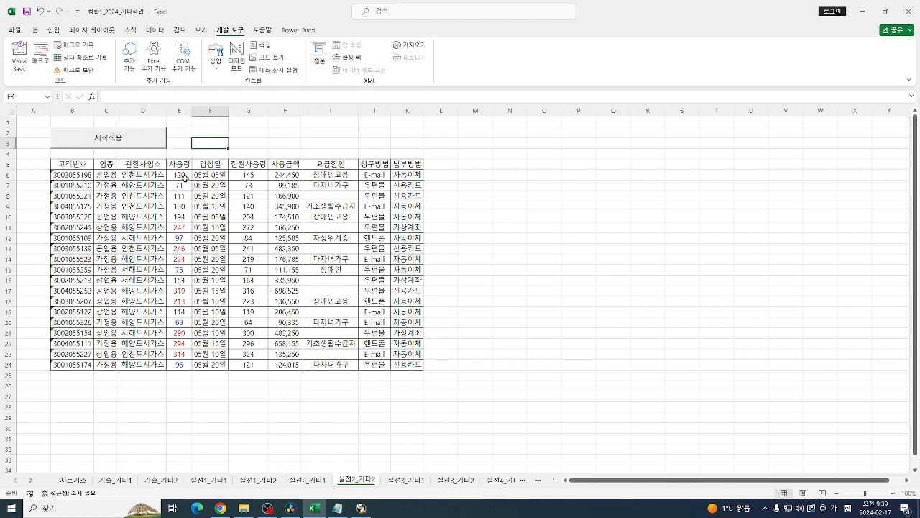
Reset the number format of E6:F24 to General (일반) and select an empty cell above the table.
{"action": "left_click_drag", "start_coordinate": [184, 175], "coordinate": [214, 365]}
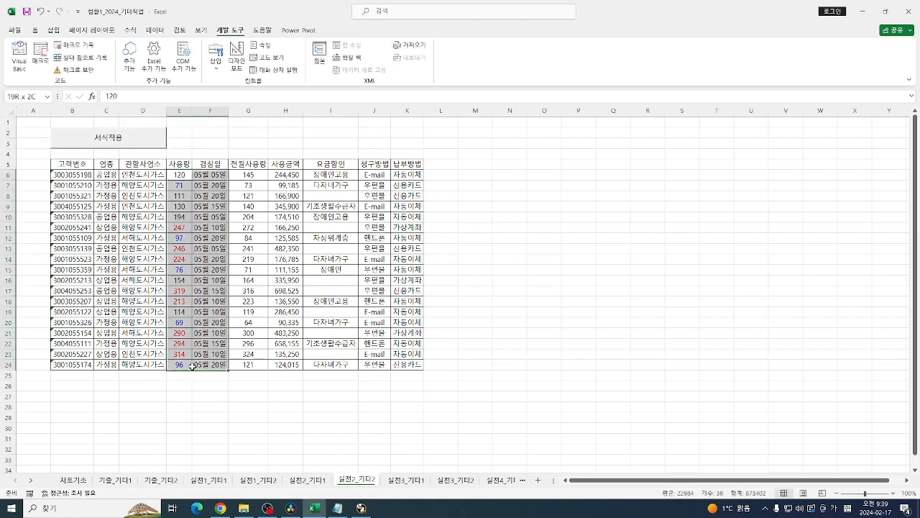
{"action": "left_click", "coordinate": [33, 30]}
{"action": "left_click", "coordinate": [441, 49]}
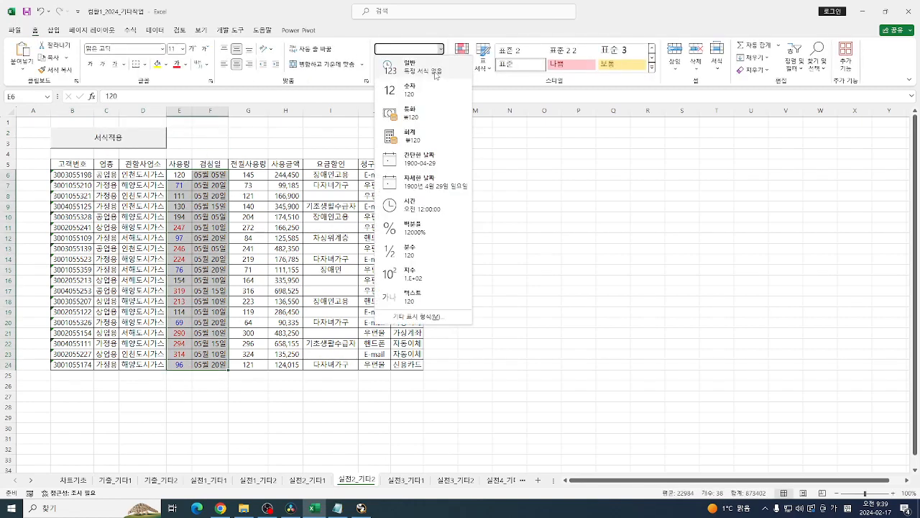
{"action": "left_click", "coordinate": [401, 64]}
{"action": "left_click", "coordinate": [248, 132]}
Run the 서식적용 macro from its button to test the number format on the 사용량 column.
{"action": "scroll", "coordinate": [146, 200], "scroll_direction": "up", "scroll_amount": 4}
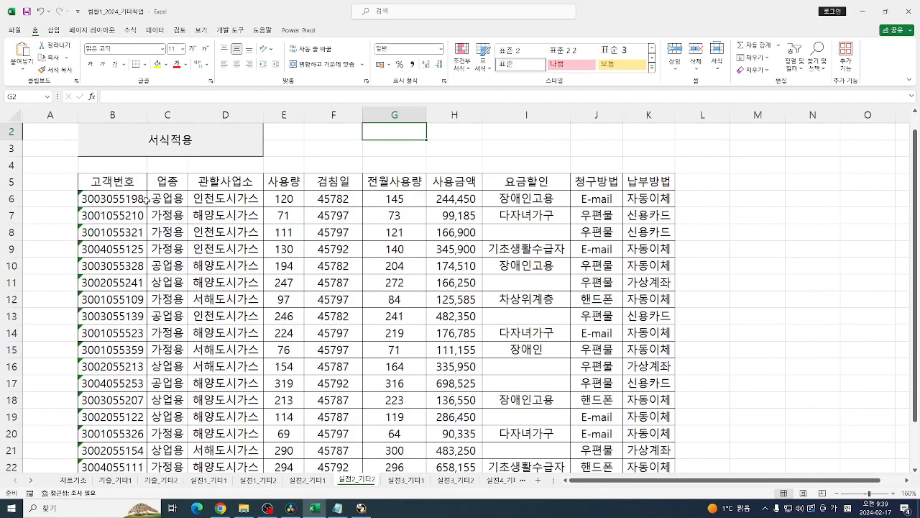
{"action": "left_click", "coordinate": [197, 151]}
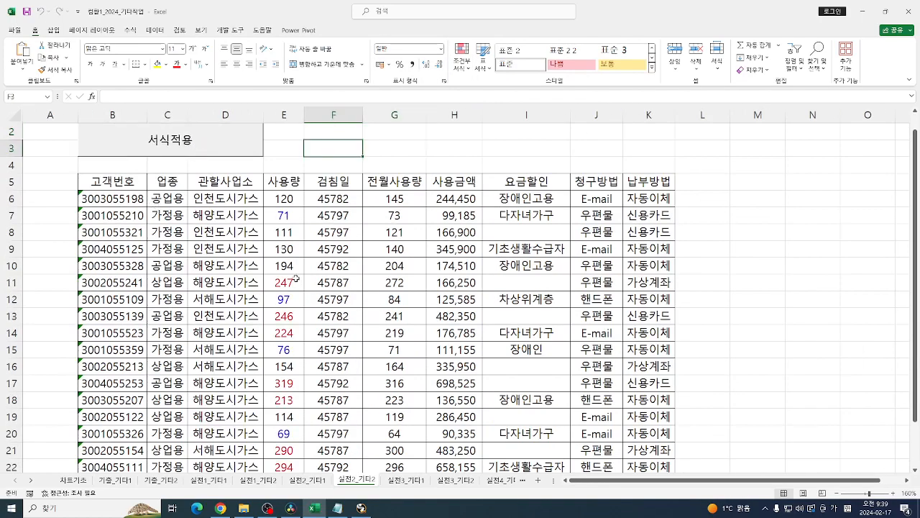
{"action": "left_click", "coordinate": [392, 145]}
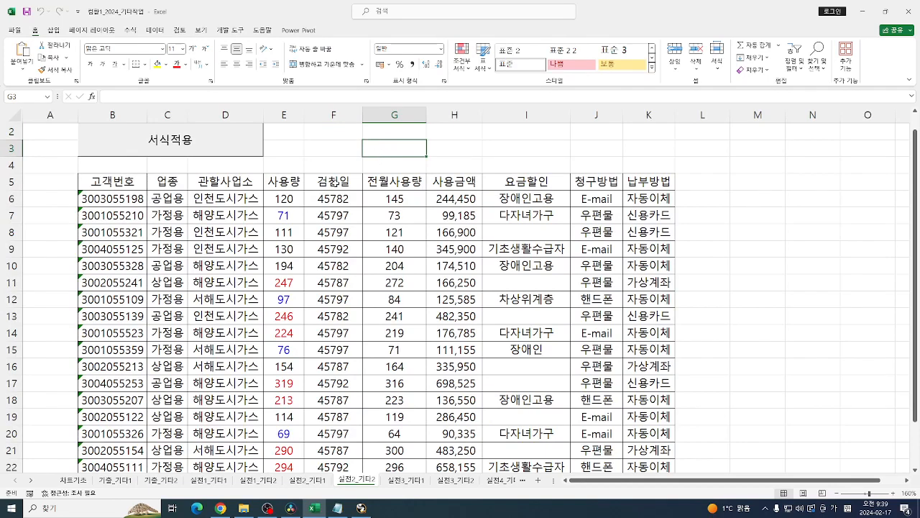
Highlight the 사용금액 values in H6:H24 to check the extent of the range.
{"action": "scroll", "coordinate": [335, 184], "scroll_direction": "up", "scroll_amount": 1}
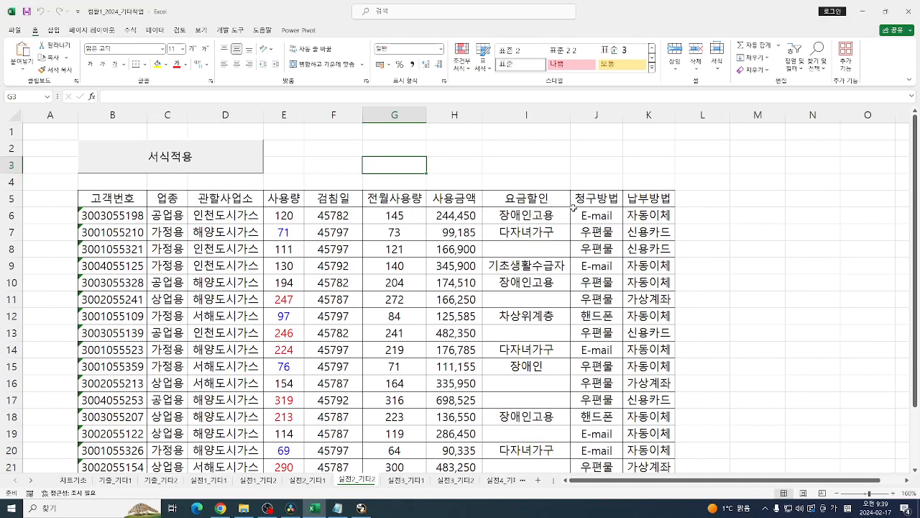
{"action": "left_click", "coordinate": [459, 217]}
{"action": "scroll", "coordinate": [458, 217], "scroll_direction": "down", "scroll_amount": 3}
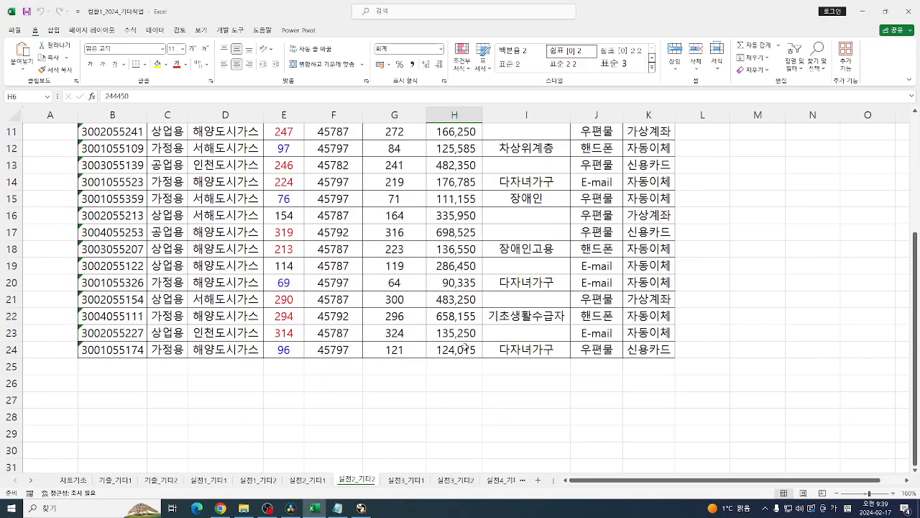
{"action": "left_click", "coordinate": [453, 352], "text": "shift"}
{"action": "scroll", "coordinate": [456, 345], "scroll_direction": "up", "scroll_amount": 3}
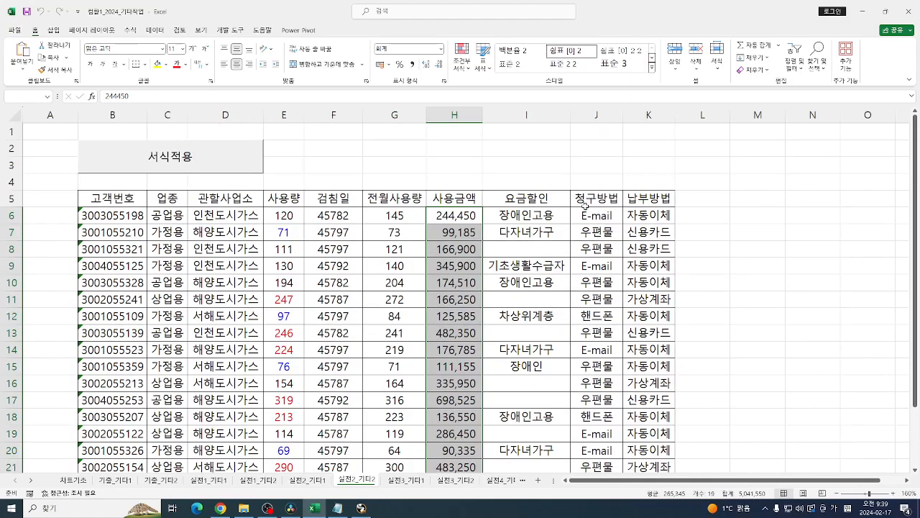
{"action": "scroll", "coordinate": [738, 182], "scroll_direction": "down", "scroll_amount": 2}
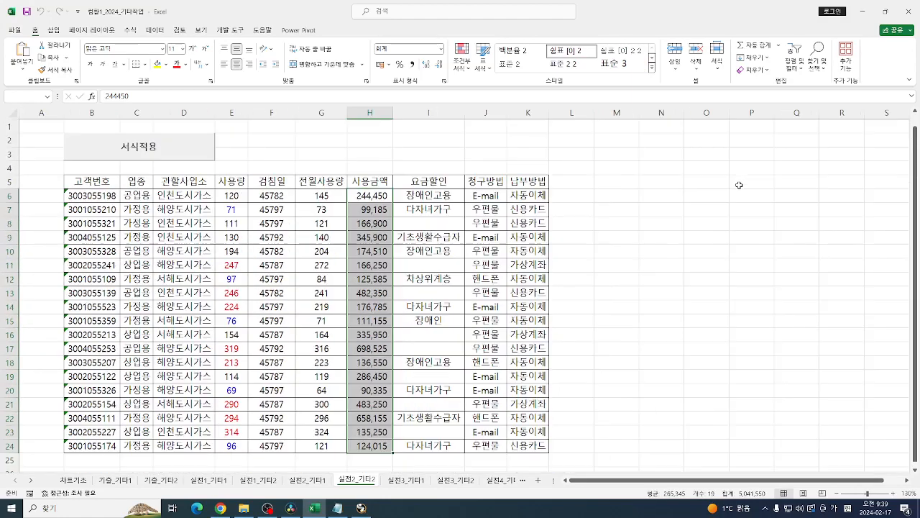
With cell M6 selected, start recording a macro named 그래프보기 in the current workbook.
{"action": "left_click", "coordinate": [611, 196]}
{"action": "left_click", "coordinate": [230, 31]}
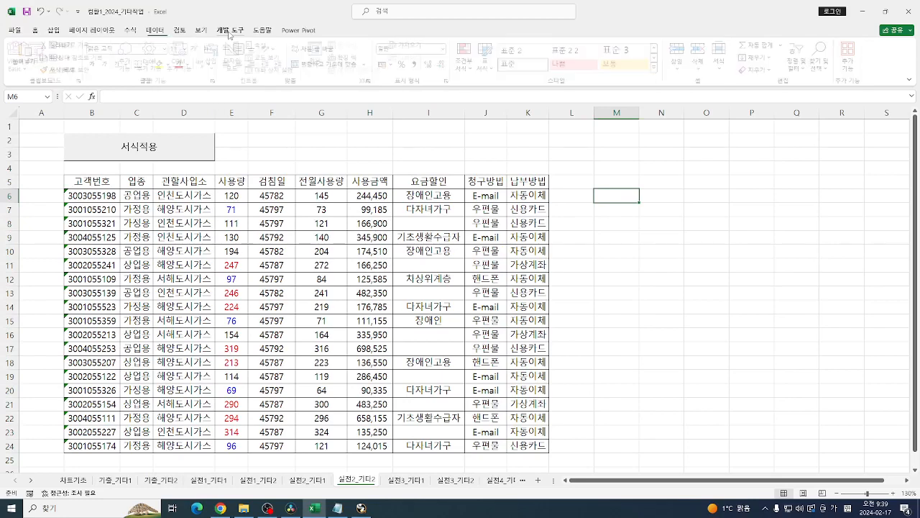
{"action": "left_click", "coordinate": [72, 45]}
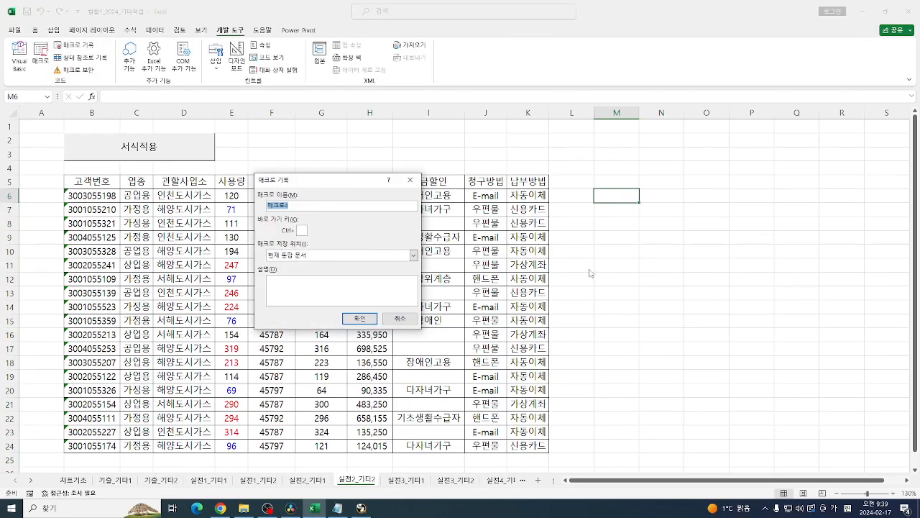
{"action": "type", "text": "ㅅ"}
{"action": "type", "text": "래프보기"}
{"action": "key", "text": "Return"}
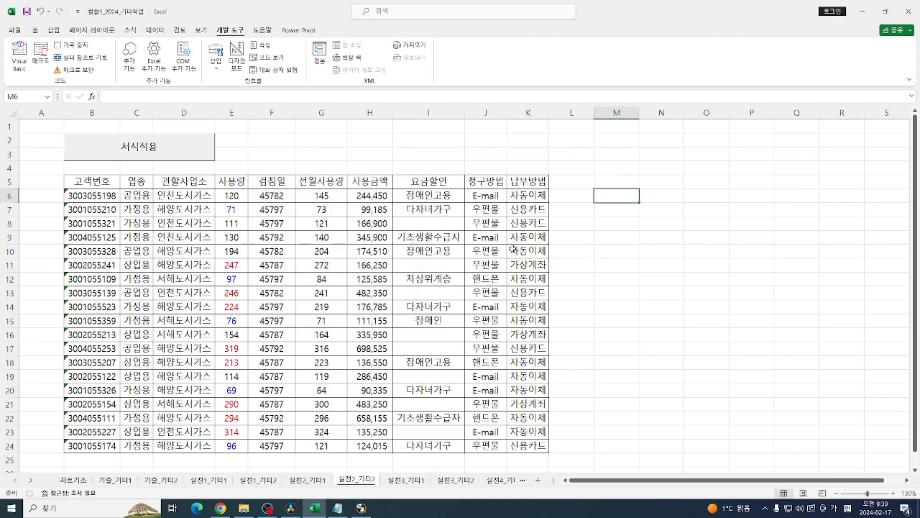
Start a new conditional formatting rule on the 사용금액 values in H6:H24 with the 데이터 막대 format style.
{"action": "left_click", "coordinate": [352, 195]}
{"action": "left_click", "coordinate": [375, 445], "text": "shift"}
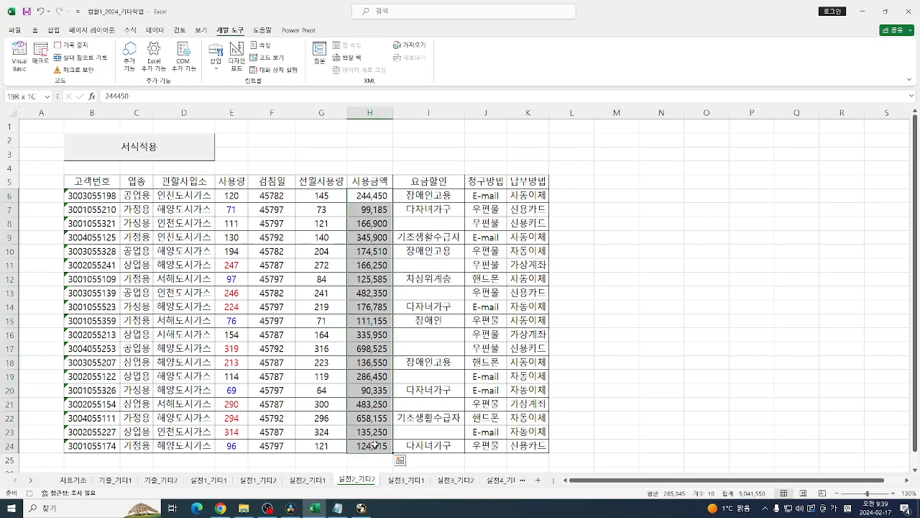
{"action": "left_click", "coordinate": [34, 31]}
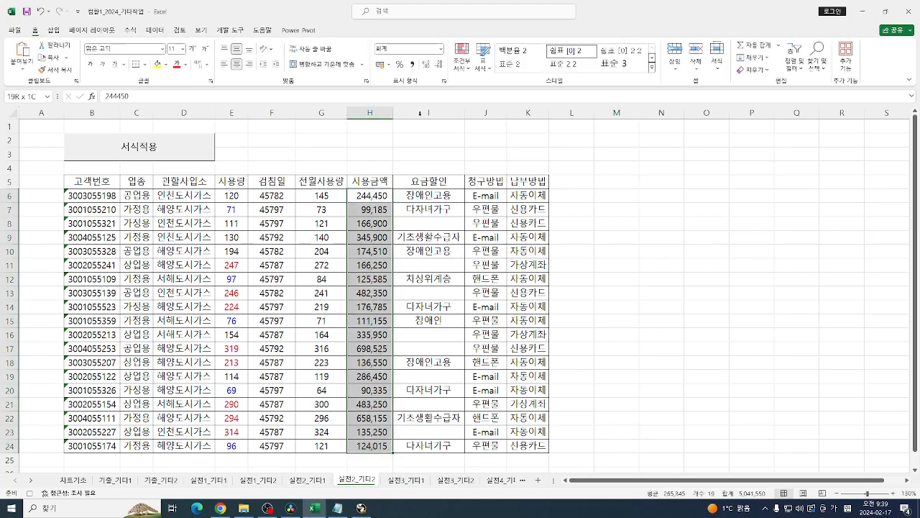
{"action": "left_click", "coordinate": [461, 56]}
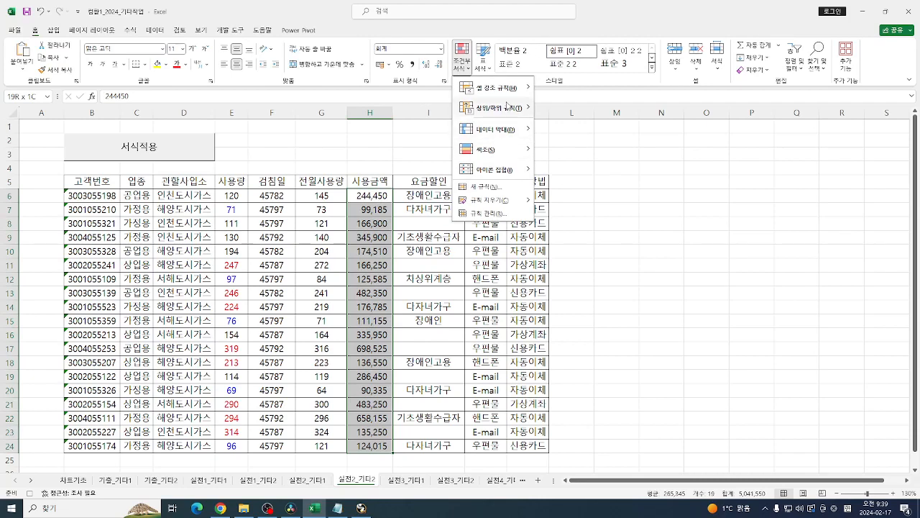
{"action": "left_click", "coordinate": [495, 187]}
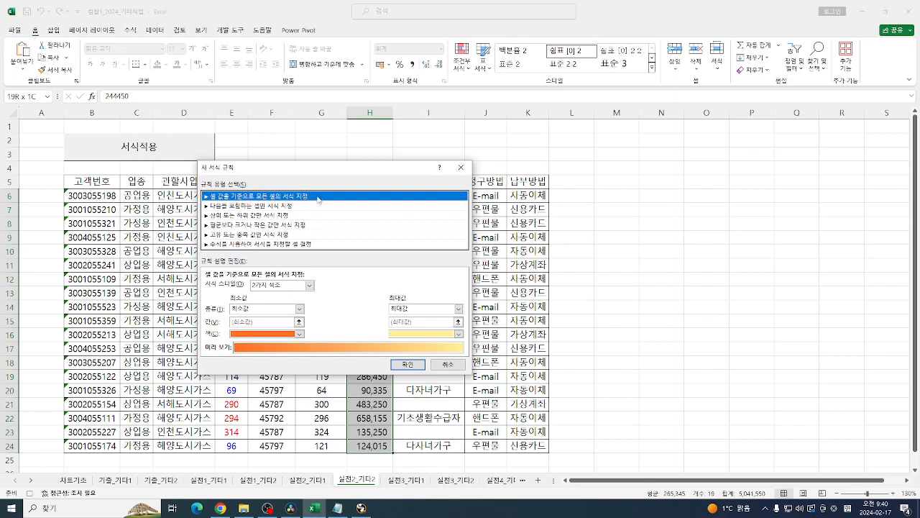
{"action": "left_click", "coordinate": [309, 285]}
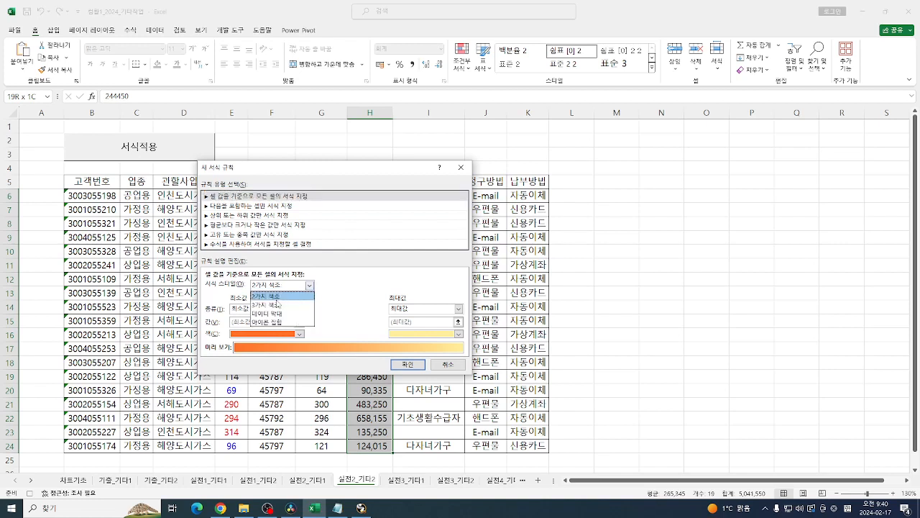
{"action": "left_click", "coordinate": [273, 314]}
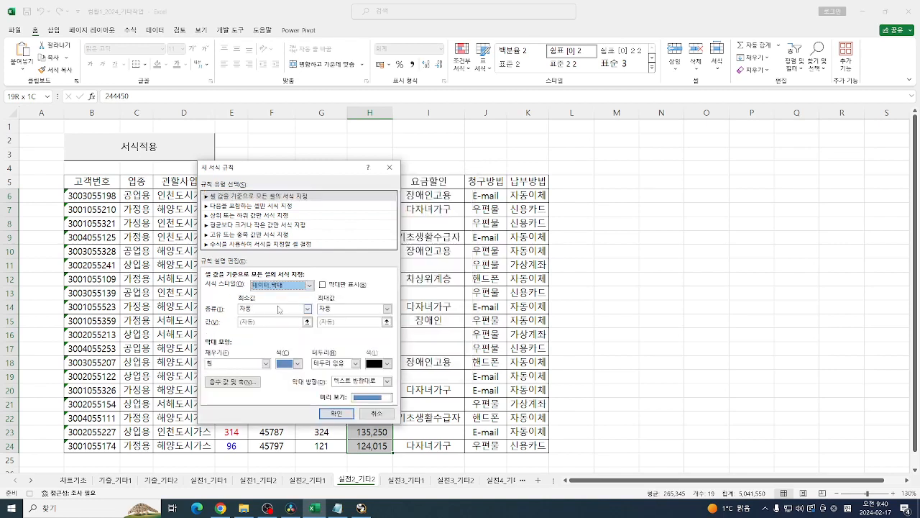
Set the data bar's minimum to 백분위수 20 and its maximum to 백분위수 80.
{"action": "left_click", "coordinate": [276, 311]}
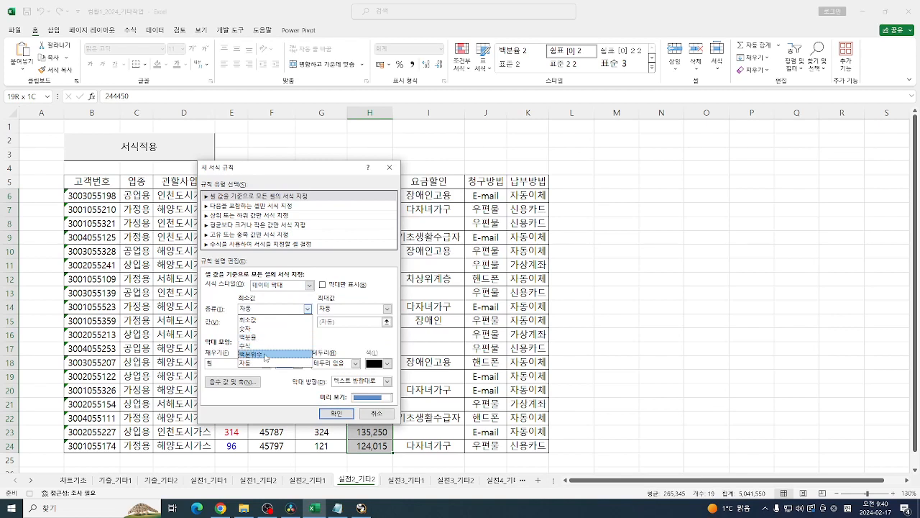
{"action": "left_click", "coordinate": [261, 356]}
{"action": "key", "text": "Tab"}
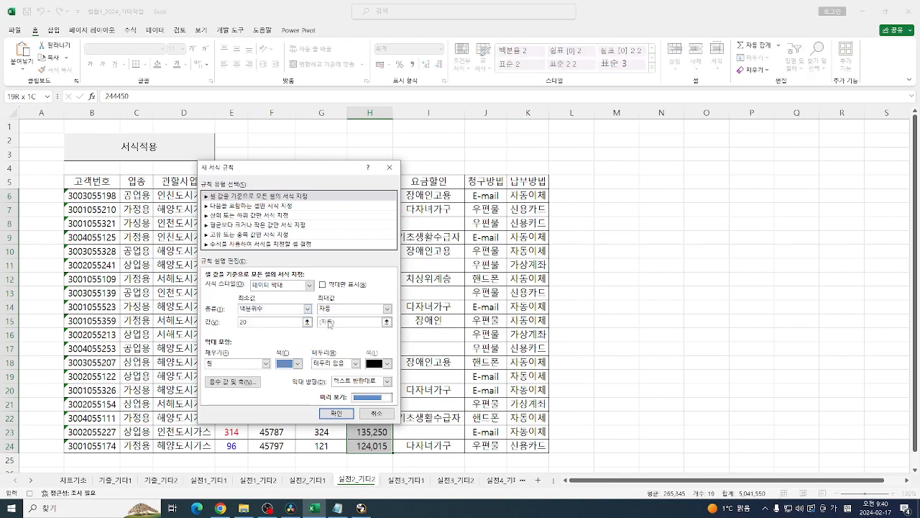
{"action": "left_click", "coordinate": [387, 308]}
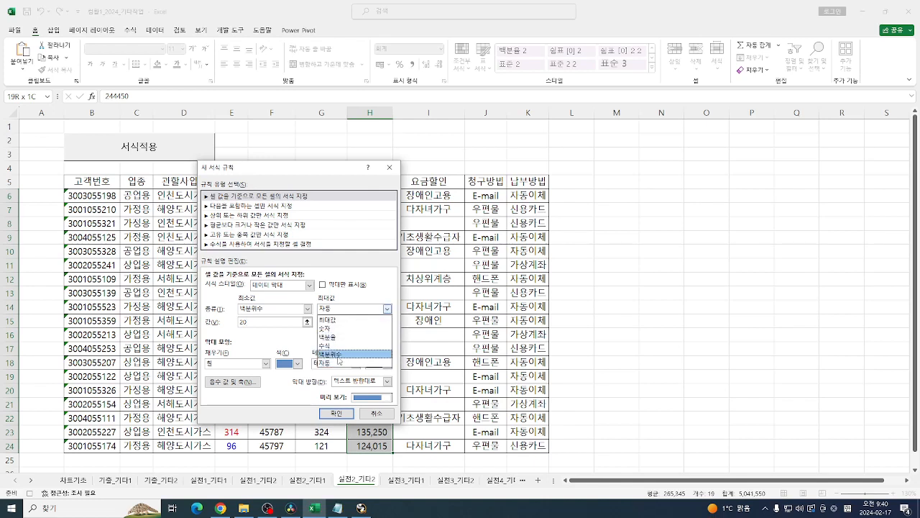
{"action": "left_click", "coordinate": [338, 355]}
{"action": "left_click_drag", "start_coordinate": [335, 321], "coordinate": [283, 316]}
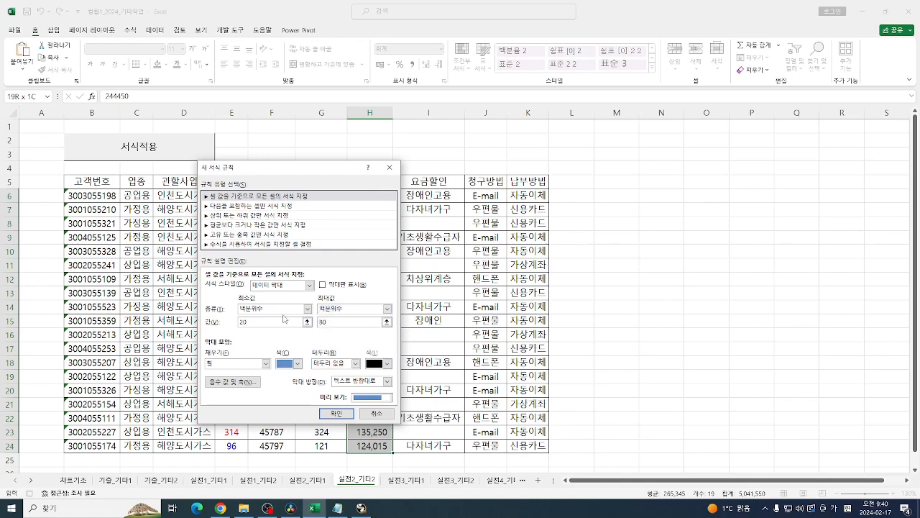
Give the data bars a 그라데이션 채우기 fill in standard yellow and apply the rule.
{"action": "left_click", "coordinate": [265, 363]}
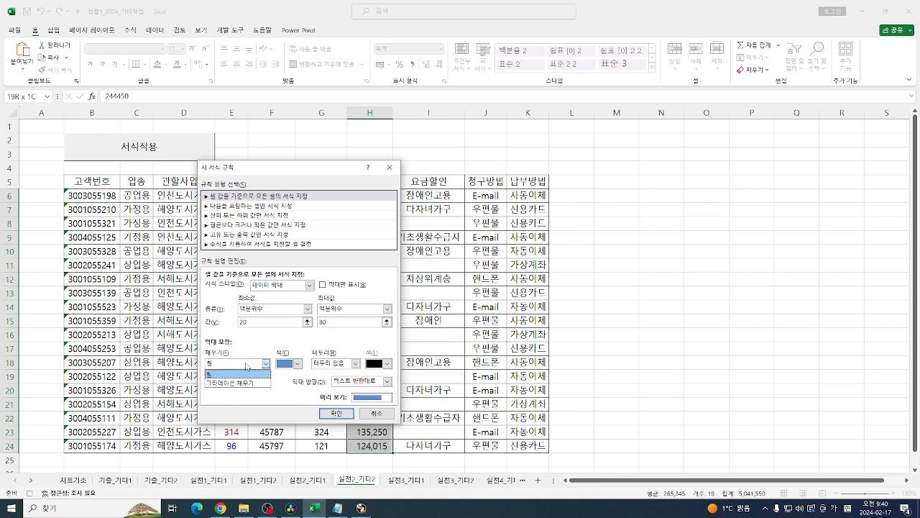
{"action": "left_click", "coordinate": [230, 383]}
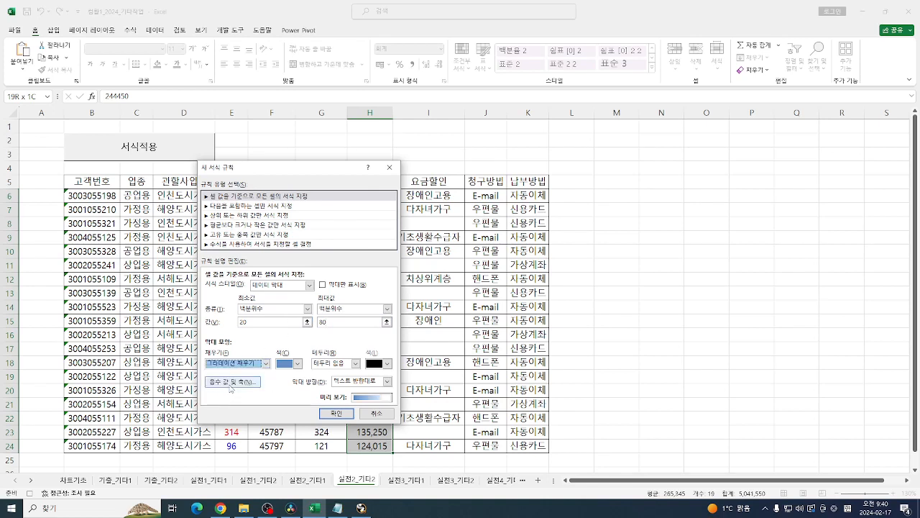
{"action": "left_click", "coordinate": [297, 363]}
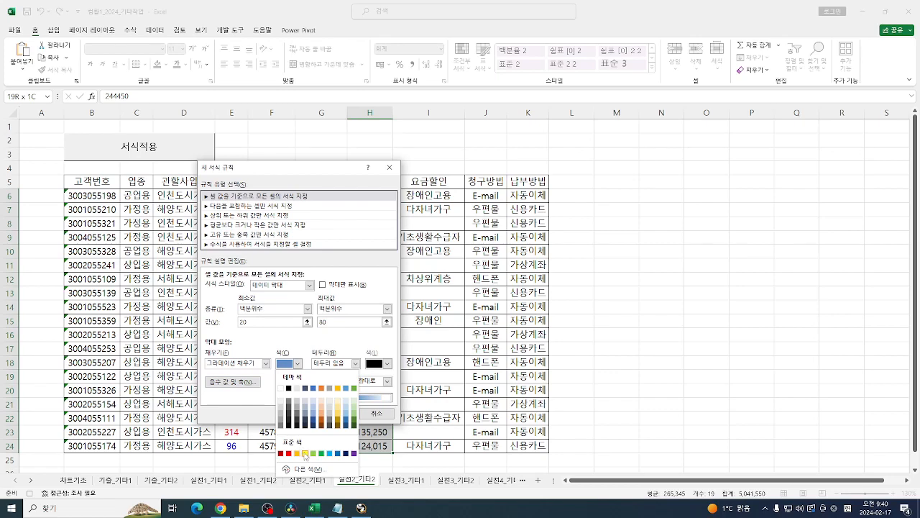
{"action": "left_click", "coordinate": [305, 453]}
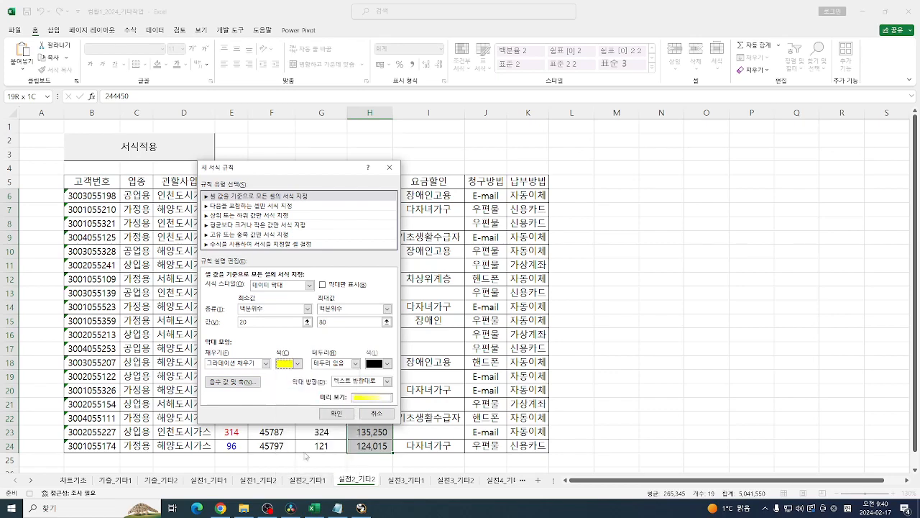
{"action": "left_click", "coordinate": [335, 414]}
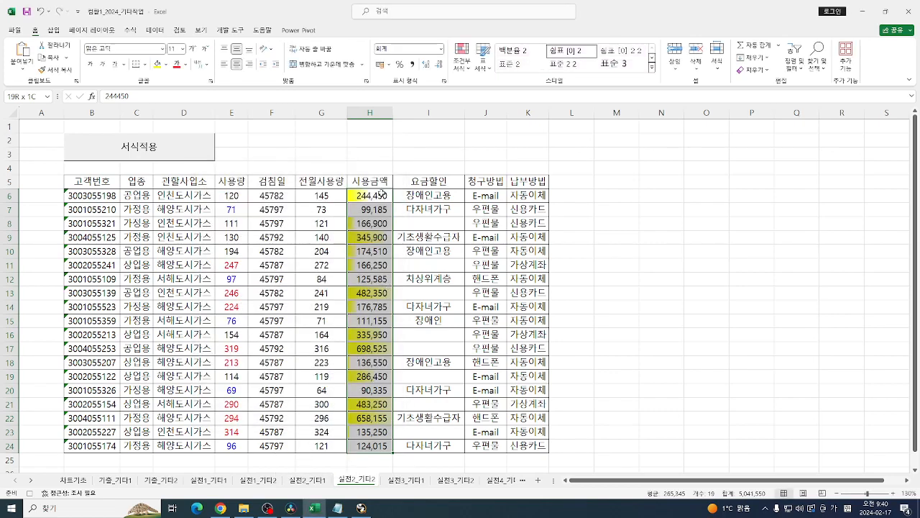
Select empty cell H4 above the table and stop recording the macro.
{"action": "left_click", "coordinate": [370, 168]}
{"action": "left_click", "coordinate": [230, 30]}
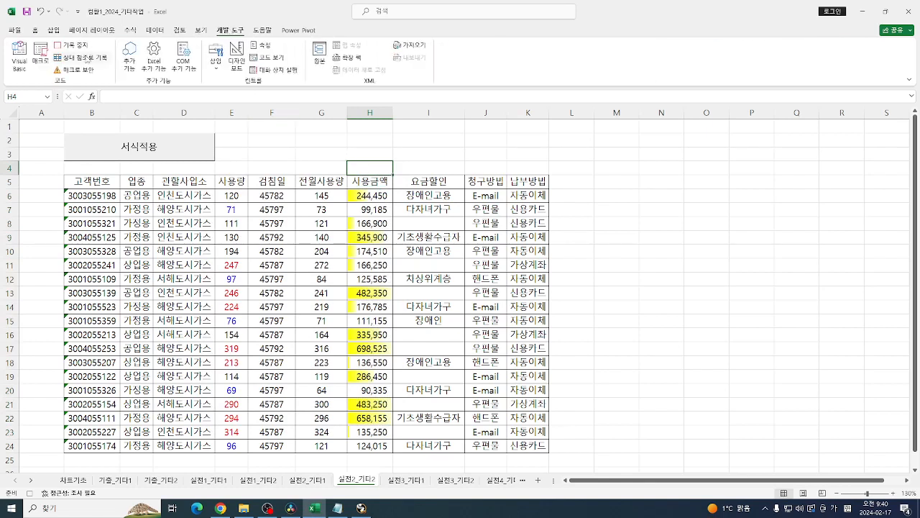
{"action": "left_click", "coordinate": [72, 45]}
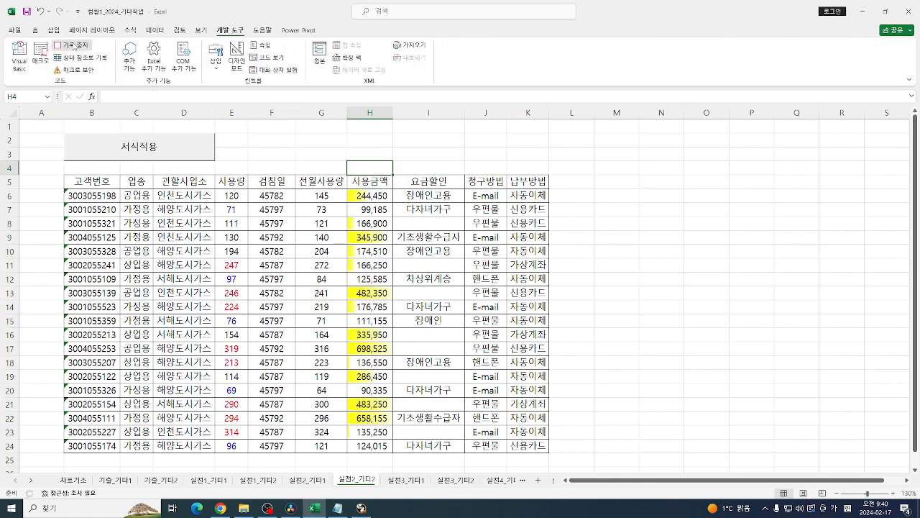
Insert a form control button covering F2:H3 and assign the 그래프보기 macro to it.
{"action": "left_click", "coordinate": [304, 138]}
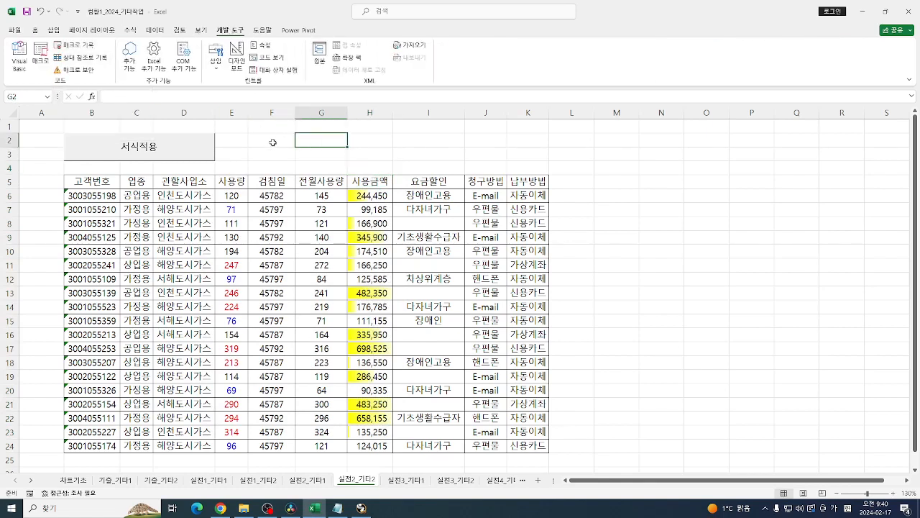
{"action": "left_click_drag", "start_coordinate": [272, 142], "coordinate": [366, 150]}
{"action": "left_click", "coordinate": [368, 154]}
{"action": "left_click_drag", "start_coordinate": [269, 137], "coordinate": [363, 150]}
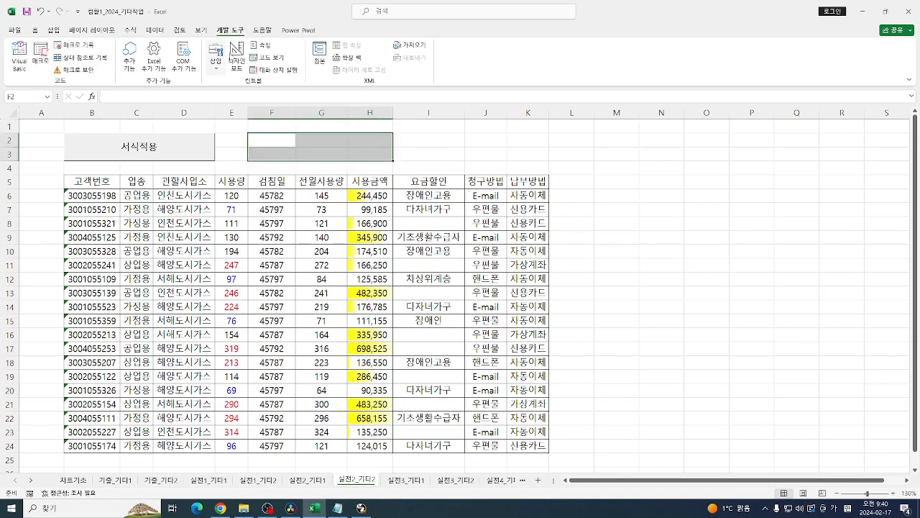
{"action": "left_click", "coordinate": [216, 53]}
{"action": "left_click", "coordinate": [215, 97]}
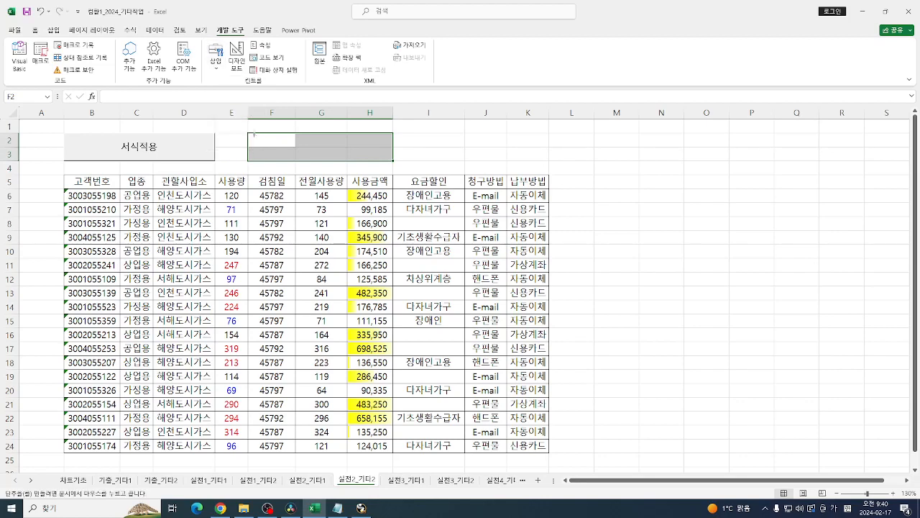
{"action": "mouse_move", "coordinate": [247, 132]}
{"action": "left_mouse_down"}
{"action": "mouse_move", "coordinate": [348, 160]}
{"action": "mouse_move", "coordinate": [392, 160]}
{"action": "left_mouse_up"}
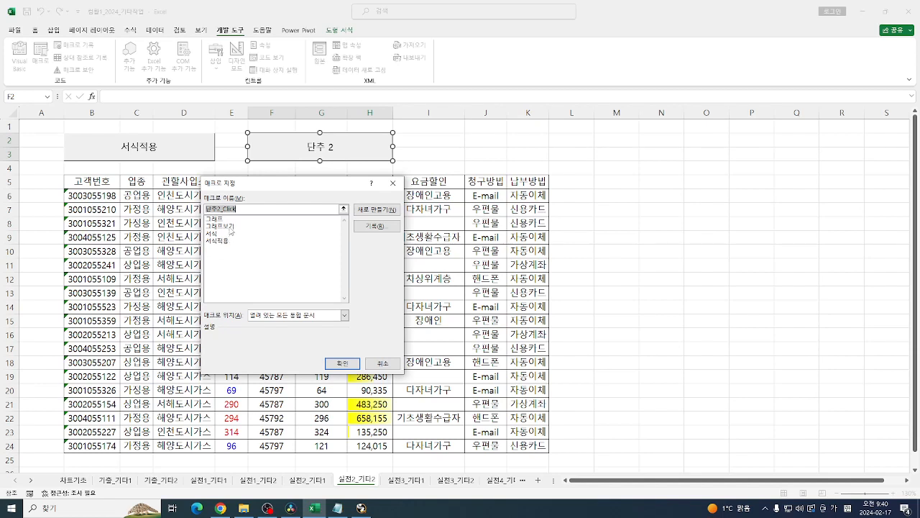
{"action": "left_click", "coordinate": [230, 226]}
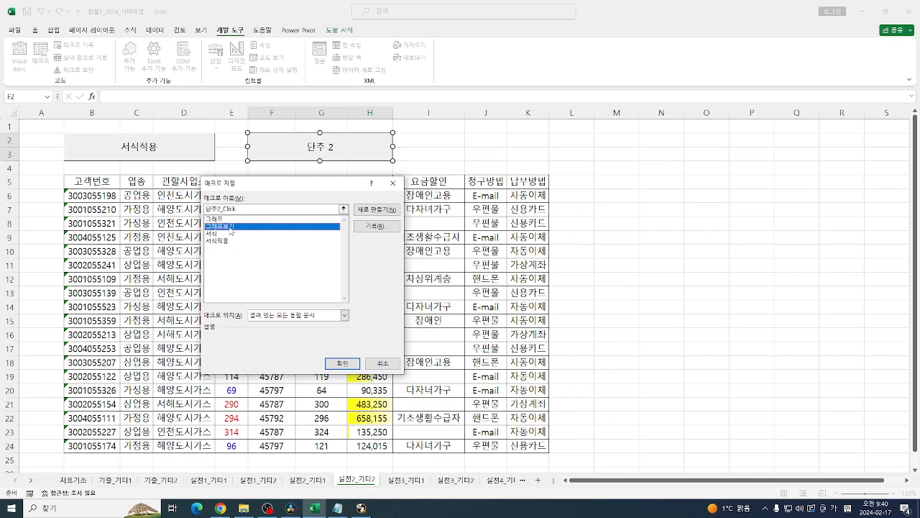
{"action": "left_click", "coordinate": [342, 363]}
Change the new button's label to 그래프보기 and deselect the button.
{"action": "left_click", "coordinate": [312, 146]}
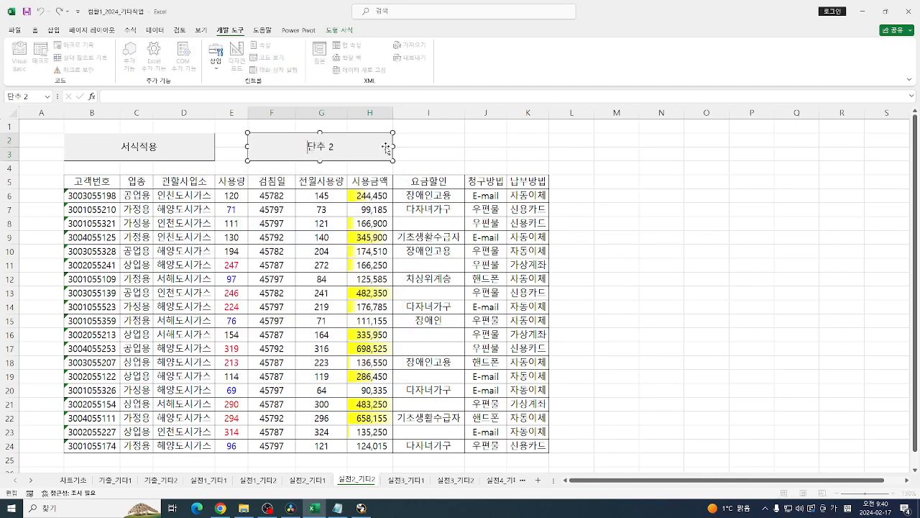
{"action": "key", "text": "Delete"}
{"action": "key", "text": "Delete"}
{"action": "key", "text": "Delete"}
{"action": "key", "text": "Delete"}
{"action": "type", "text": "그래프보기"}
{"action": "left_click", "coordinate": [450, 154]}
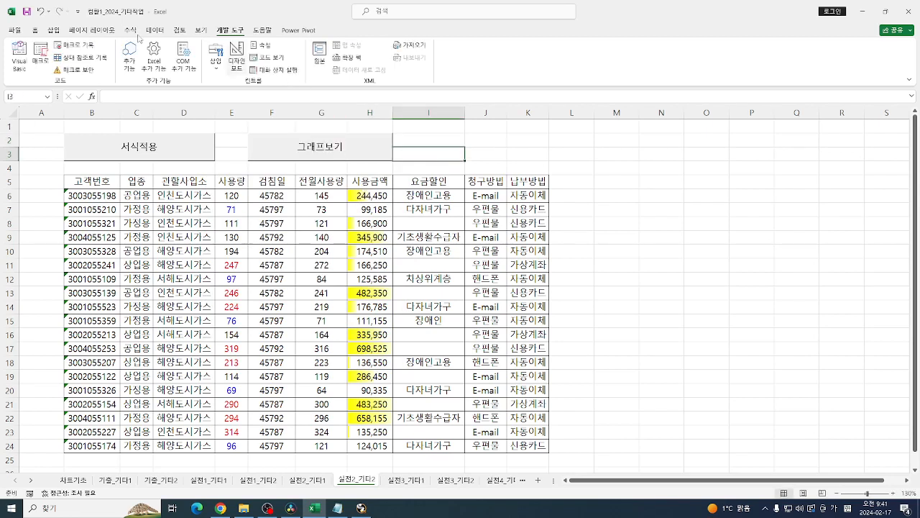
Clear the conditional formatting rules from the entire sheet and run the 그래프보기 macro from its button to test it.
{"action": "left_click", "coordinate": [33, 31]}
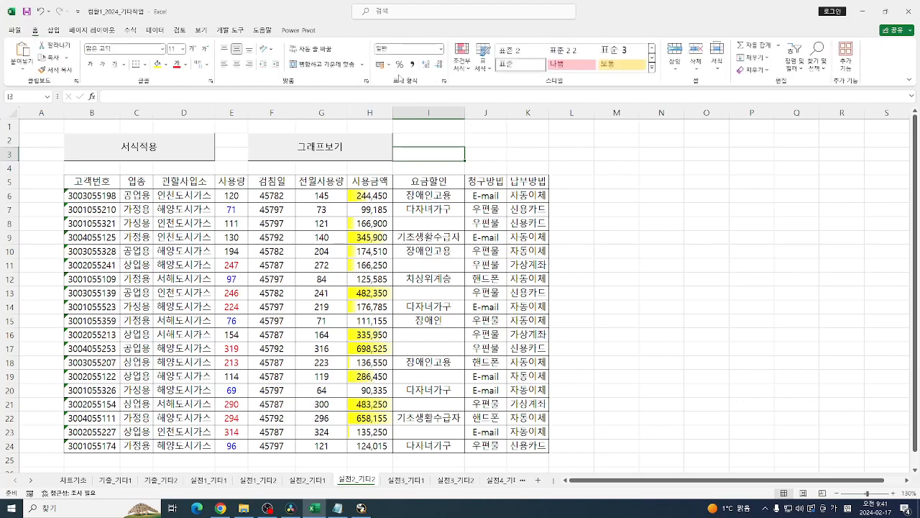
{"action": "left_click", "coordinate": [461, 60]}
{"action": "mouse_move", "coordinate": [504, 203]}
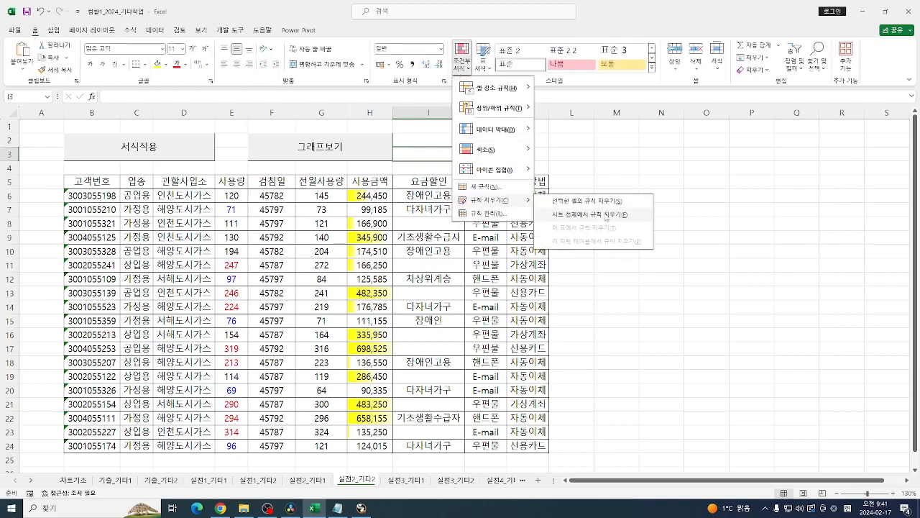
{"action": "left_click", "coordinate": [595, 215]}
{"action": "left_click", "coordinate": [631, 222]}
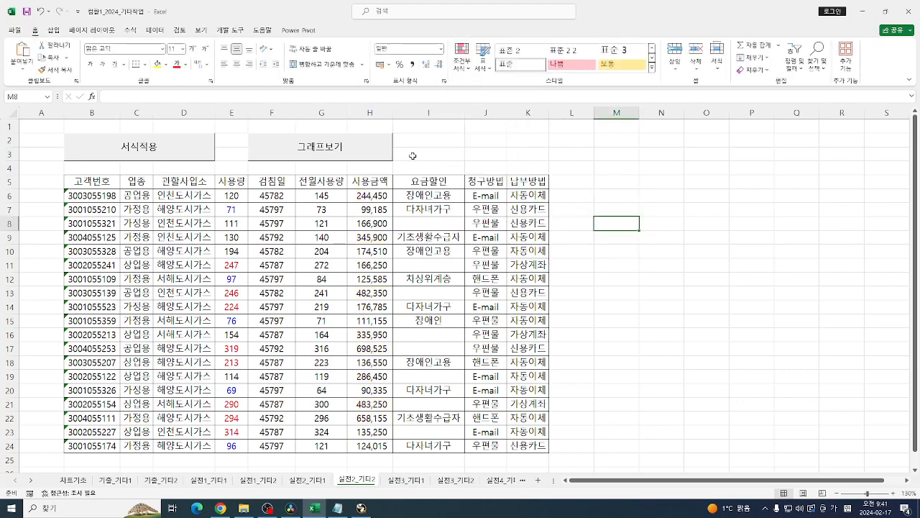
{"action": "left_click", "coordinate": [355, 149]}
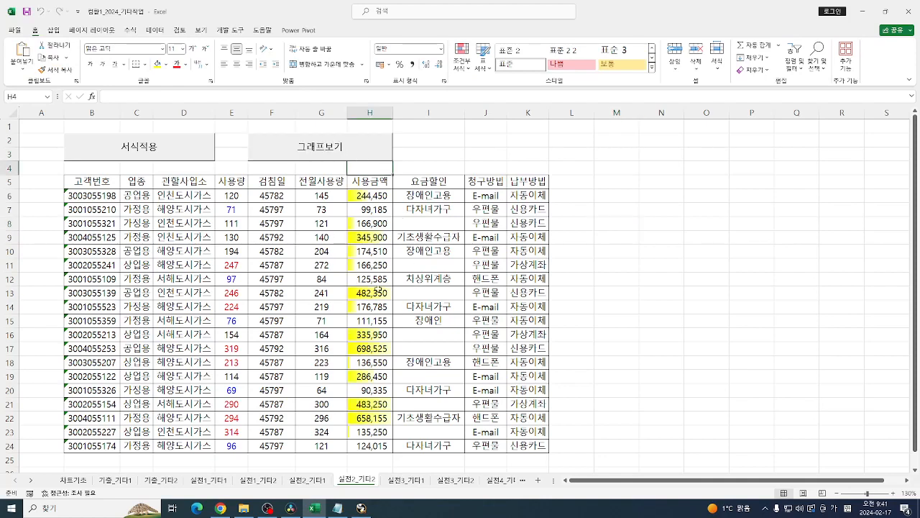
{"action": "left_click", "coordinate": [633, 276]}
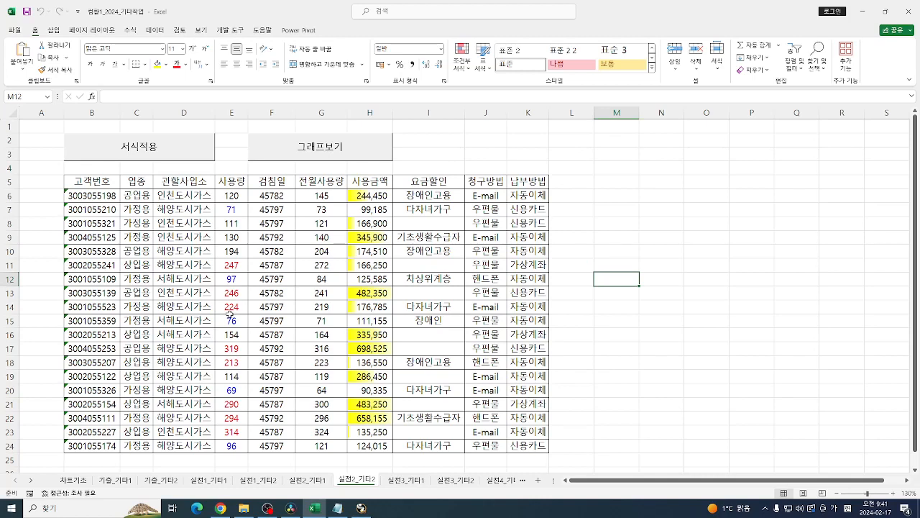
On the 실전3_기타1 sheet, change the chart's 판매량 series to a line with markers plotted on the secondary axis.
{"action": "key", "text": "ctrl+Page_Down"}
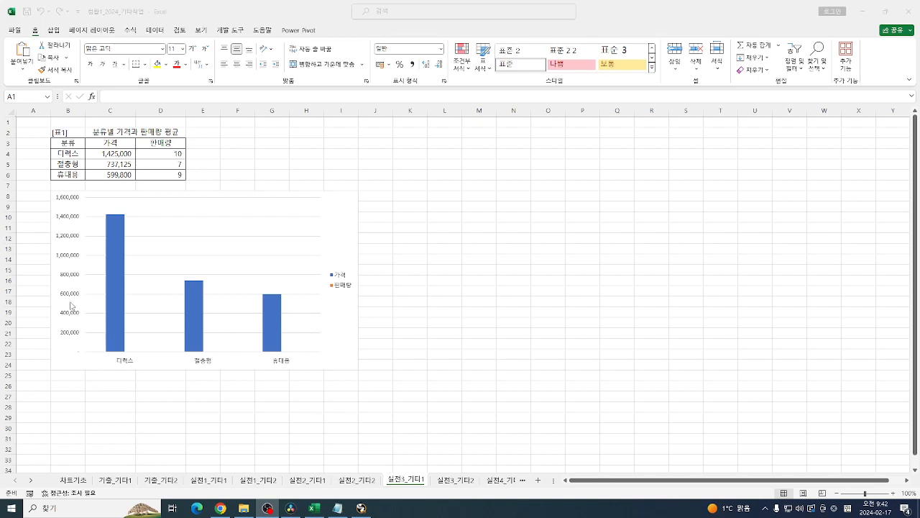
{"action": "left_click", "coordinate": [343, 288]}
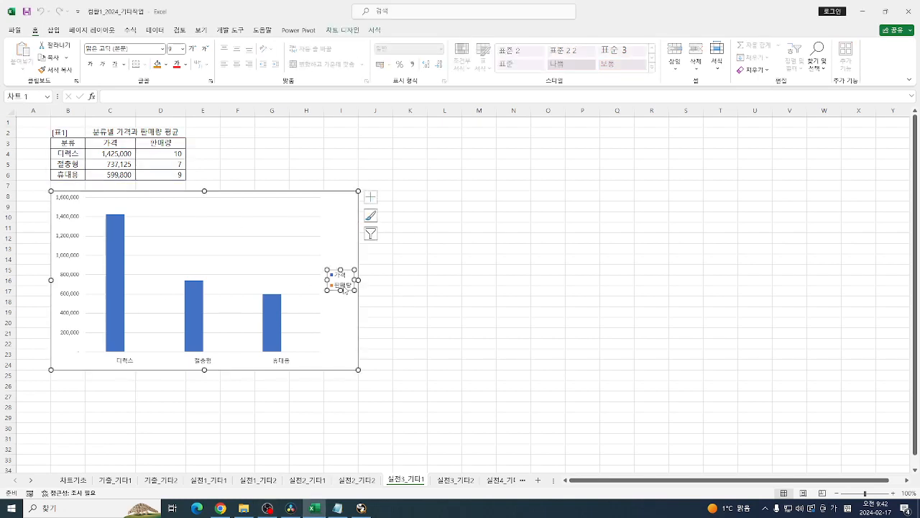
{"action": "left_click", "coordinate": [346, 289]}
{"action": "right_click", "coordinate": [347, 291]}
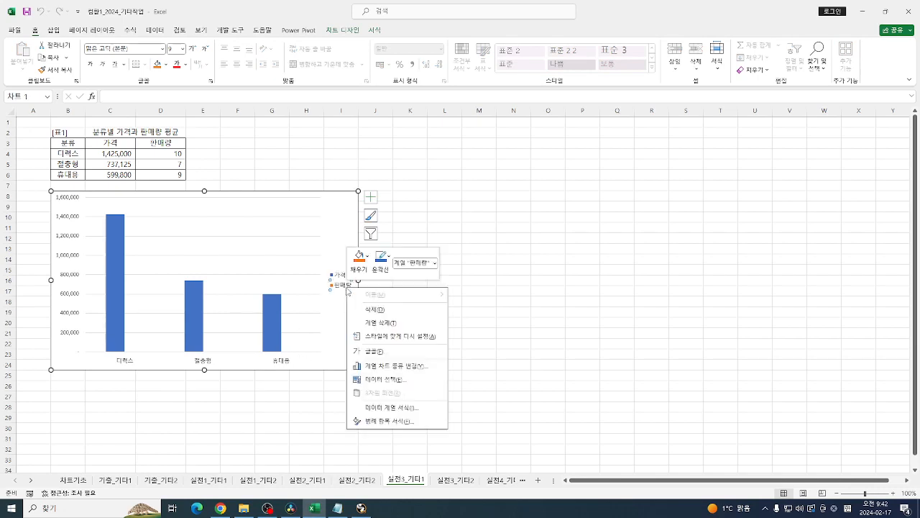
{"action": "left_click", "coordinate": [398, 366]}
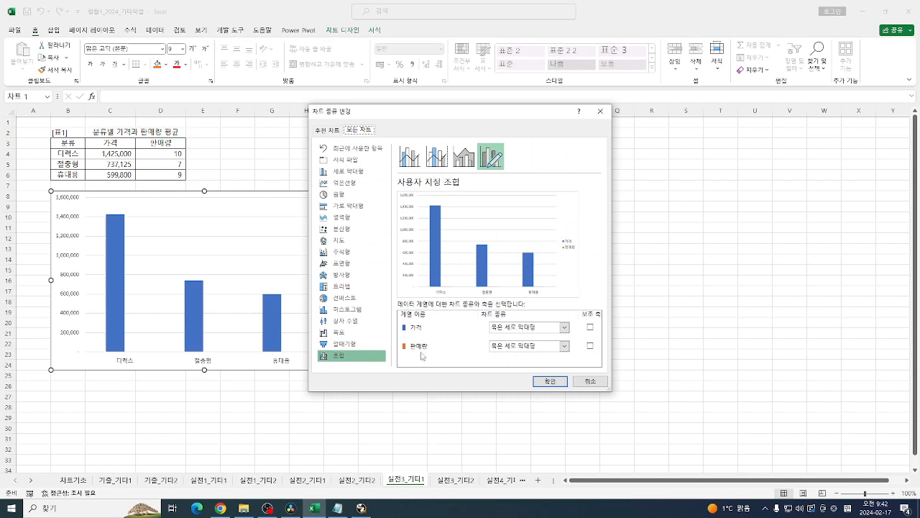
{"action": "left_click", "coordinate": [550, 348]}
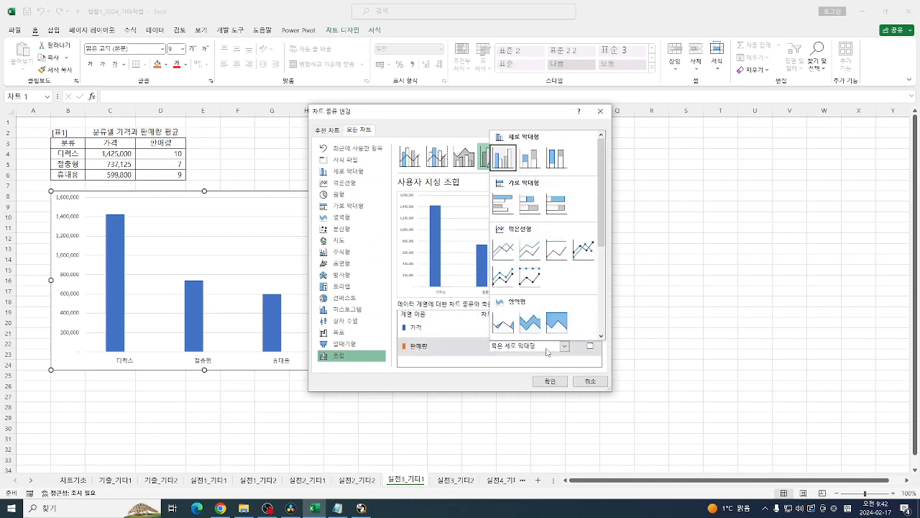
{"action": "left_click", "coordinate": [584, 252]}
{"action": "left_click", "coordinate": [590, 345]}
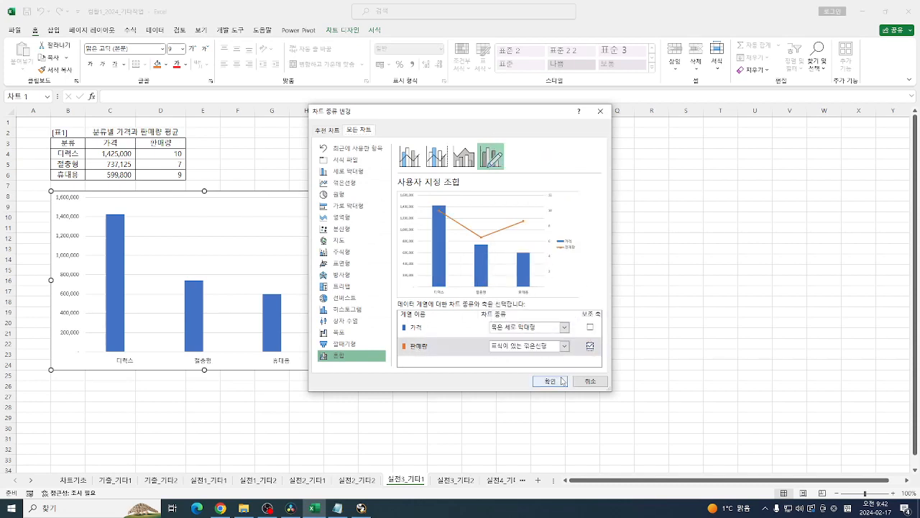
{"action": "left_click", "coordinate": [560, 382]}
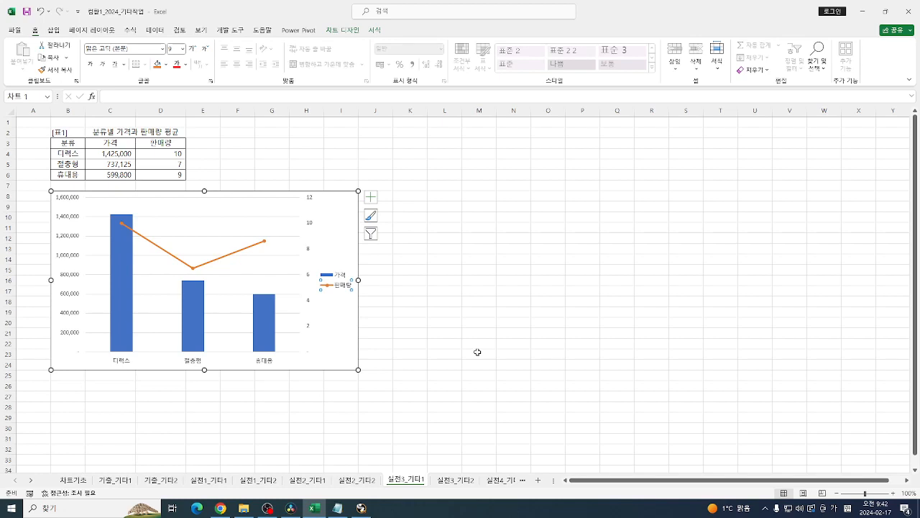
Go to merged cell C2, which holds the heading above the table.
{"action": "left_click", "coordinate": [28, 97]}
{"action": "type", "text": "ㅊ"}
{"action": "type", "text": "c"}
{"action": "type", "text": "2"}
{"action": "key", "text": "Return"}
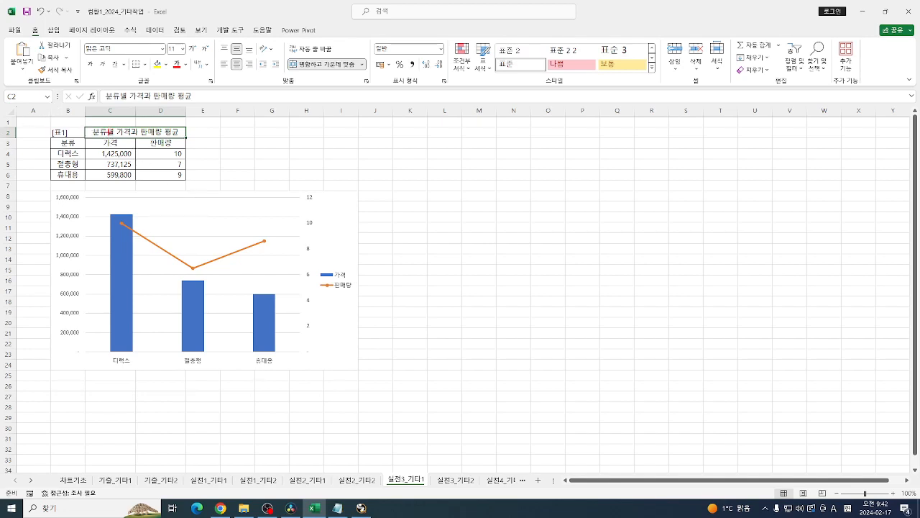
{"action": "left_click_drag", "start_coordinate": [108, 132], "coordinate": [186, 197]}
{"action": "key", "text": "Escape"}
Add a chart title positioned above the plot area of the chart.
{"action": "left_click", "coordinate": [343, 211]}
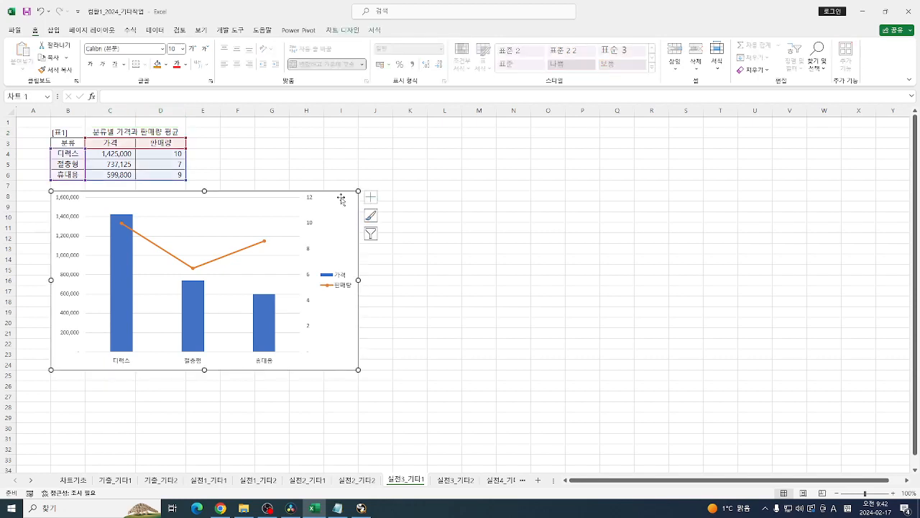
{"action": "left_click", "coordinate": [339, 32]}
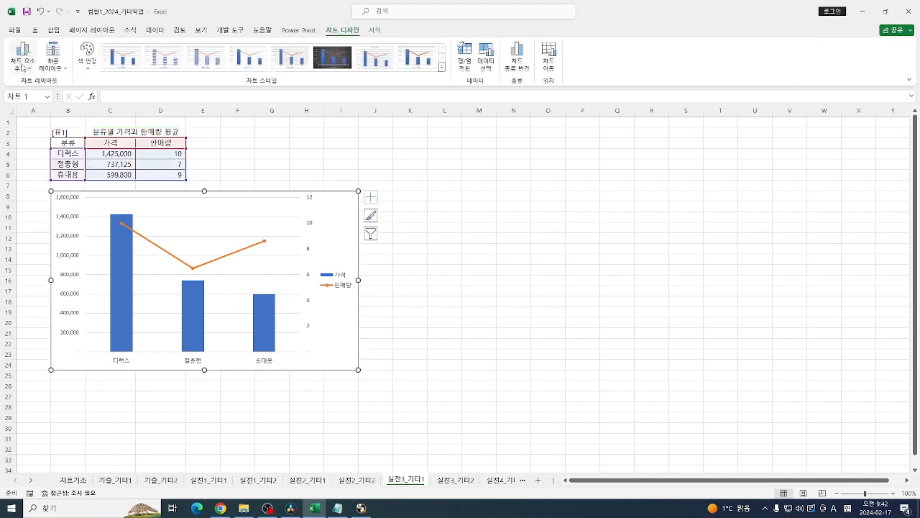
{"action": "left_click", "coordinate": [21, 56]}
{"action": "mouse_move", "coordinate": [56, 112]}
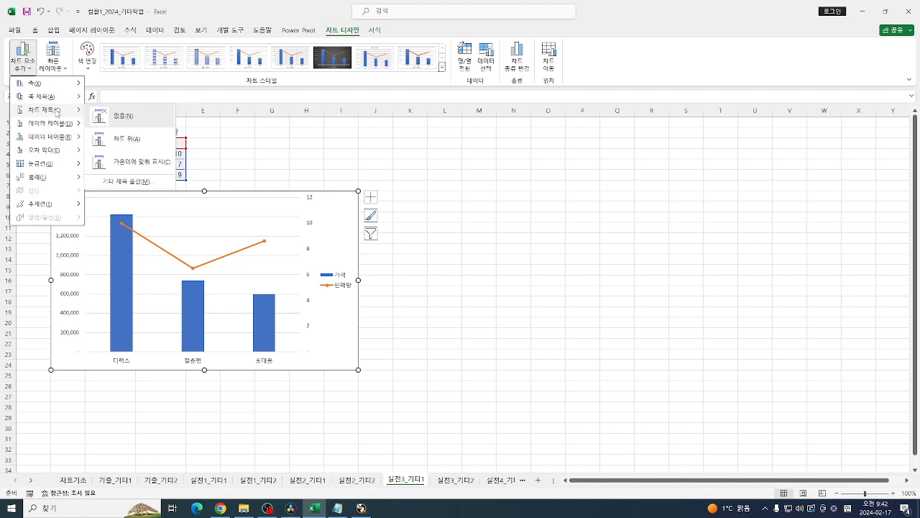
{"action": "left_click", "coordinate": [128, 141]}
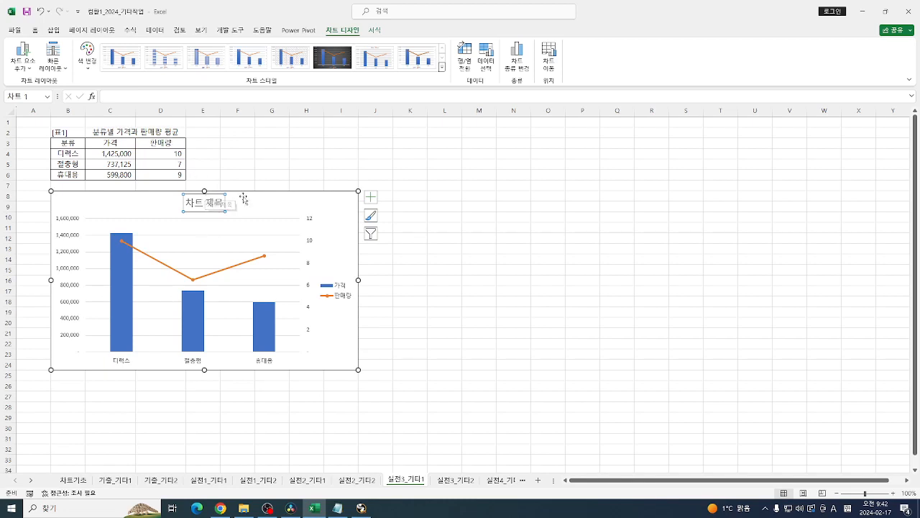
Try linking the chart title to cell C2 and undo the link.
{"action": "left_click", "coordinate": [304, 153]}
{"action": "left_click", "coordinate": [208, 205]}
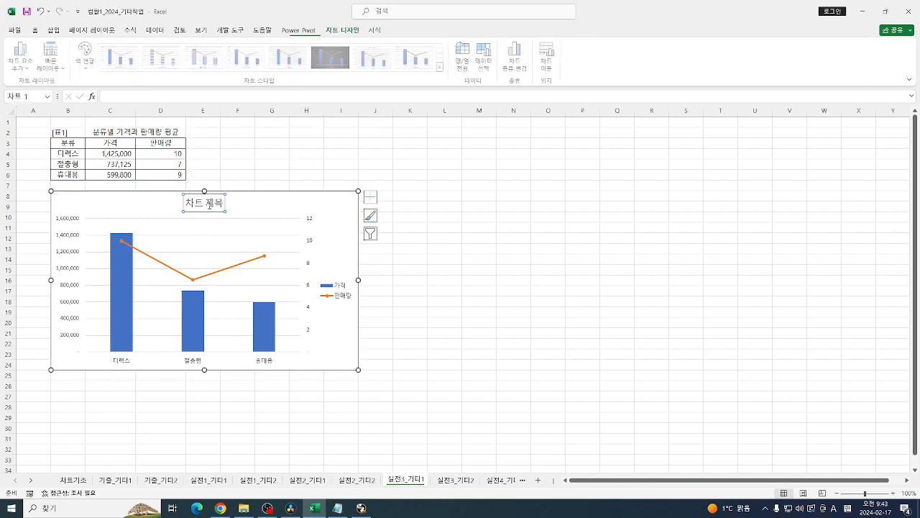
{"action": "left_click", "coordinate": [110, 99]}
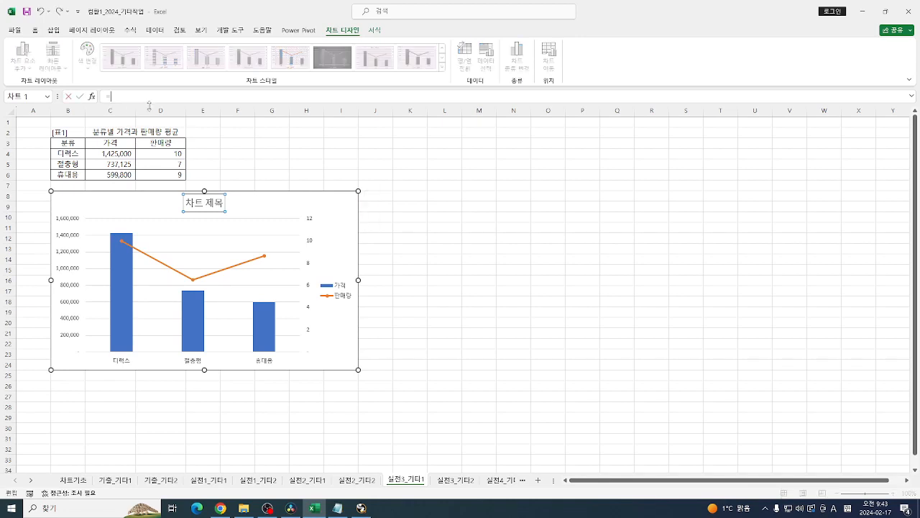
{"action": "left_click", "coordinate": [117, 135]}
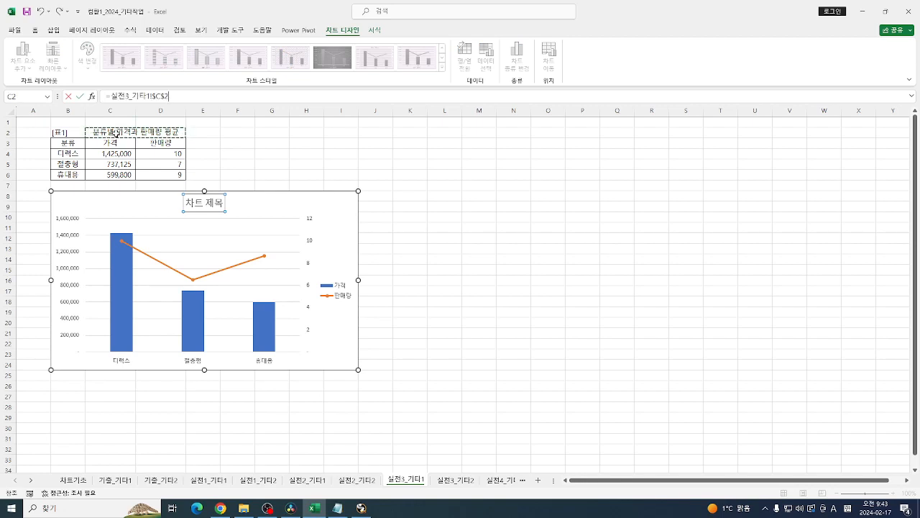
{"action": "key", "text": "Return"}
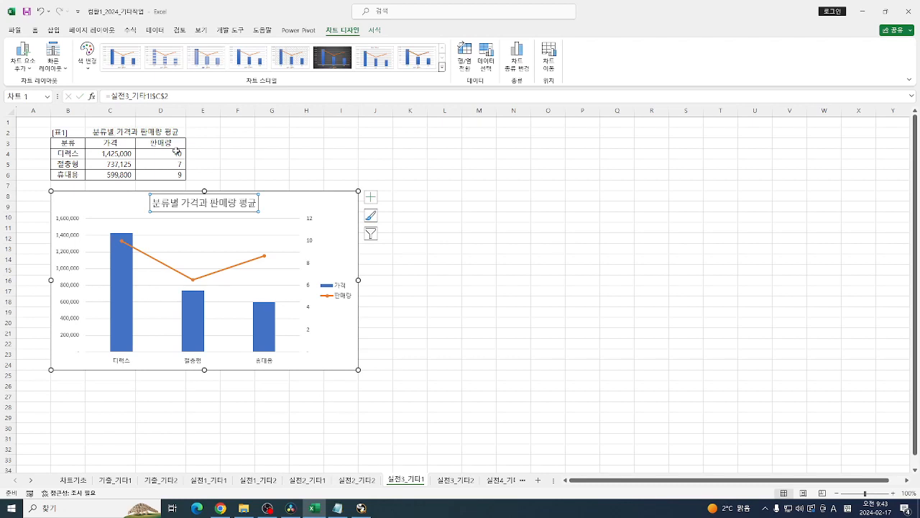
{"action": "key", "text": "ctrl+z"}
{"action": "left_click", "coordinate": [255, 166]}
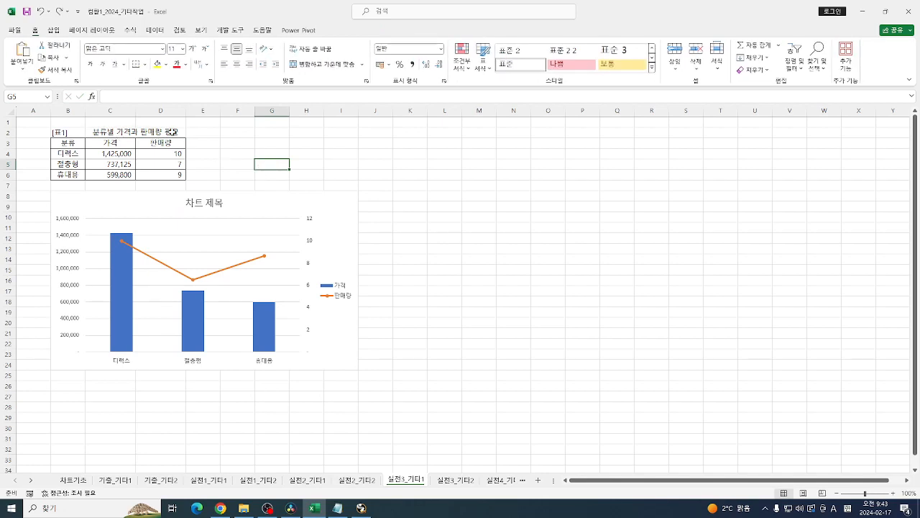
{"action": "left_click", "coordinate": [117, 132]}
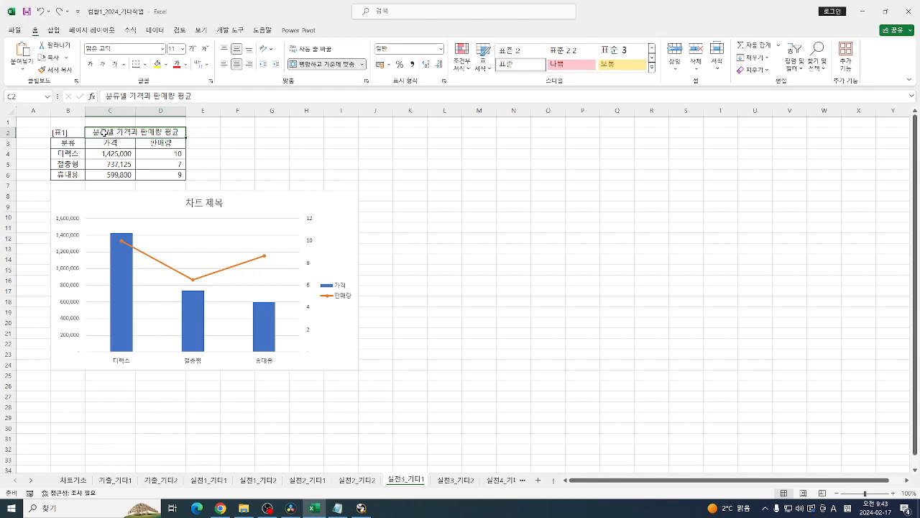
{"action": "left_click", "coordinate": [223, 156]}
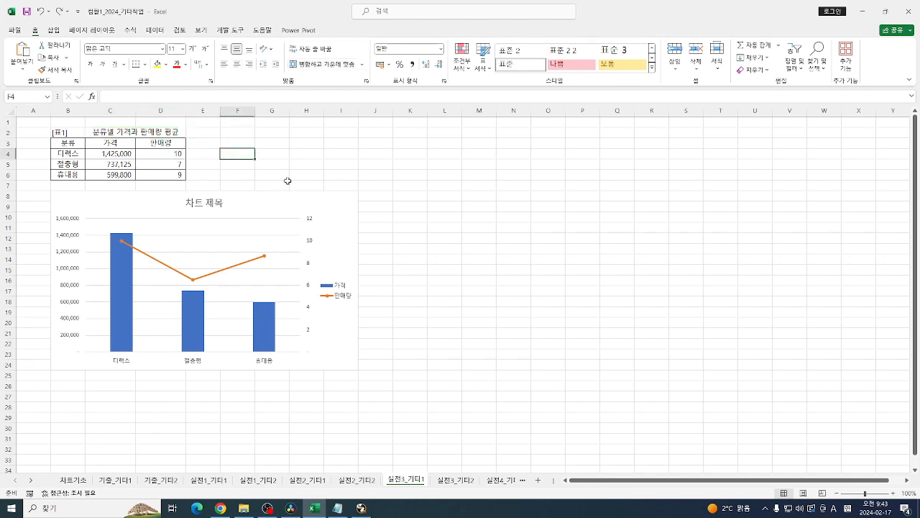
Link the chart title to cell C2 of the 실전3_기타1 sheet with a cell reference formula.
{"action": "left_click", "coordinate": [209, 204]}
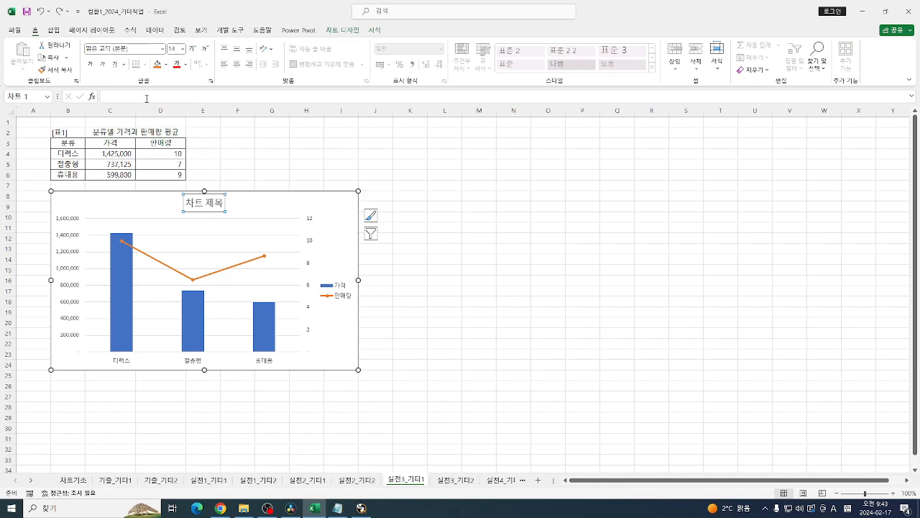
{"action": "type", "text": "="}
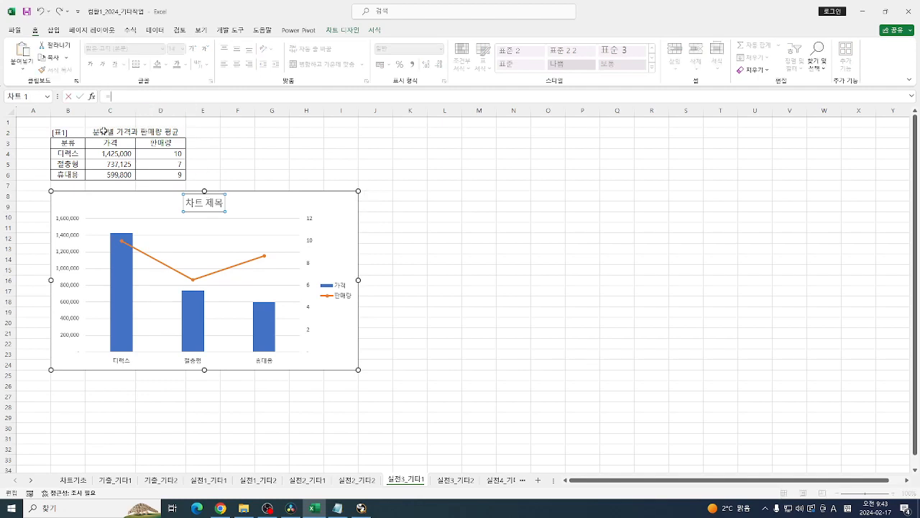
{"action": "left_click", "coordinate": [104, 131]}
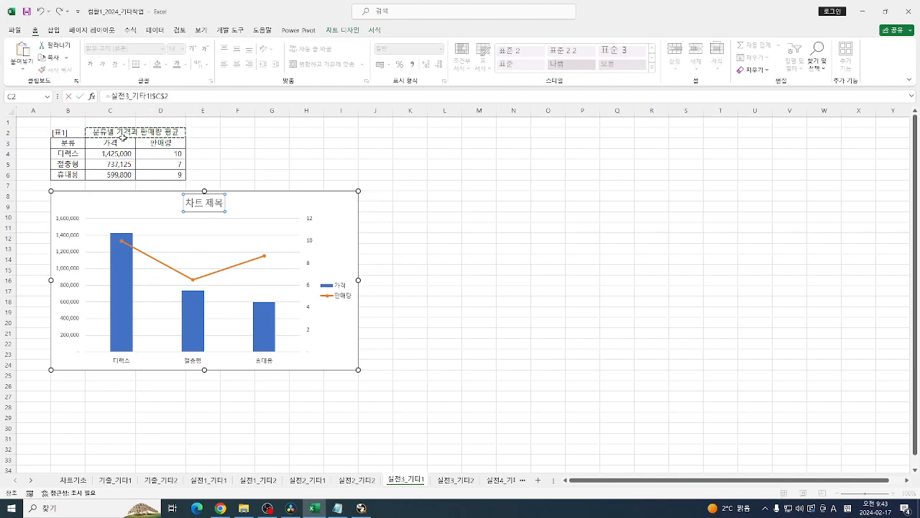
{"action": "key", "text": "Return"}
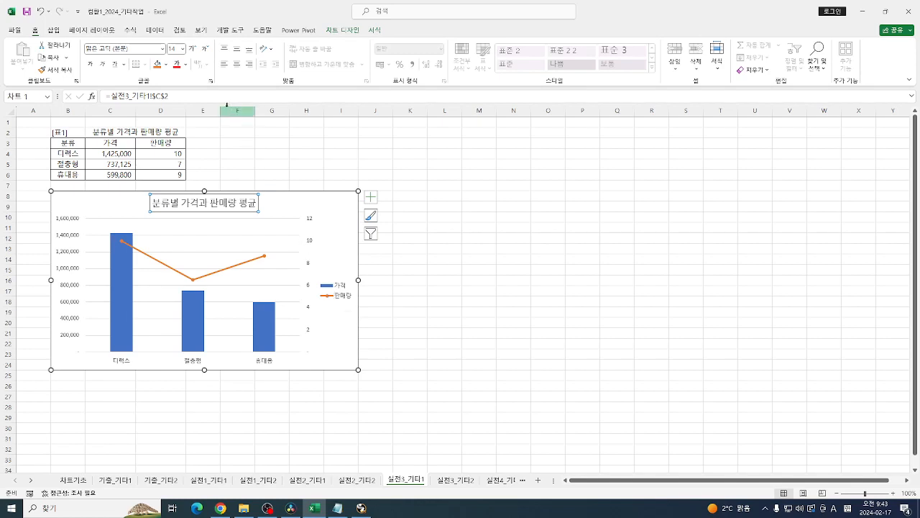
Add a primary vertical axis title to the chart.
{"action": "left_click", "coordinate": [329, 33]}
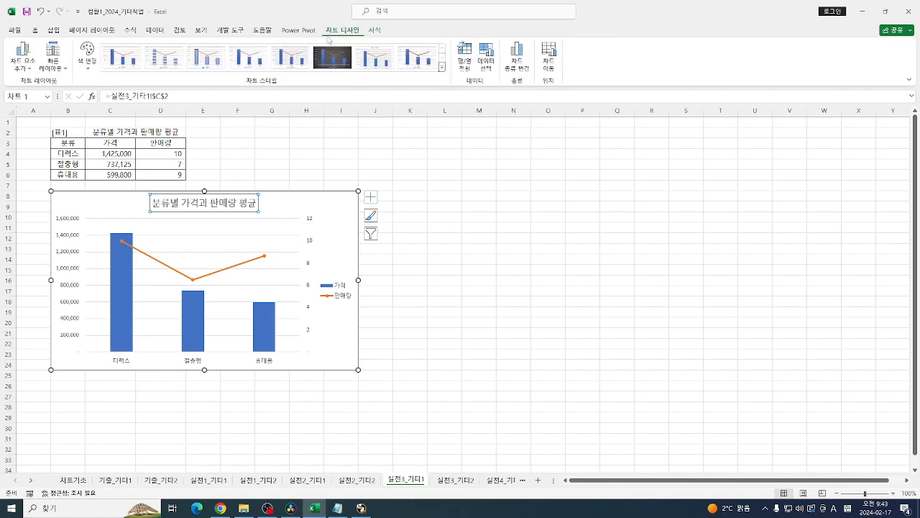
{"action": "left_click", "coordinate": [23, 56]}
{"action": "mouse_move", "coordinate": [43, 97]}
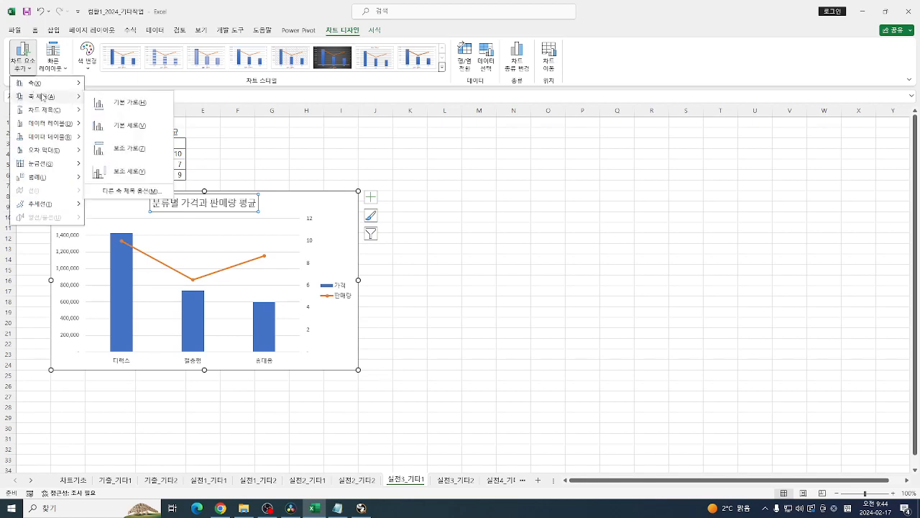
{"action": "left_click", "coordinate": [130, 126]}
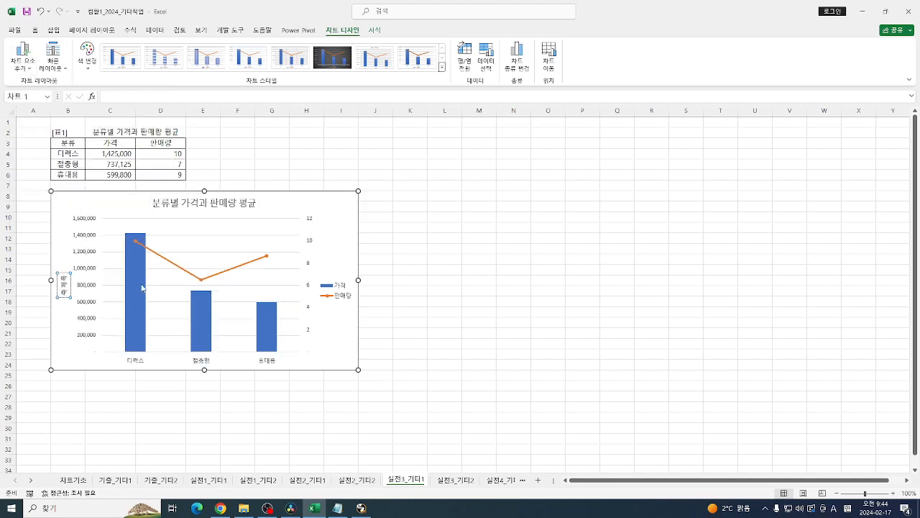
Replace the vertical axis title's placeholder text with 가격 and deselect the chart.
{"action": "key", "text": "BackSpace"}
{"action": "key", "text": "BackSpace"}
{"action": "key", "text": "BackSpace"}
{"action": "key", "text": "BackSpace"}
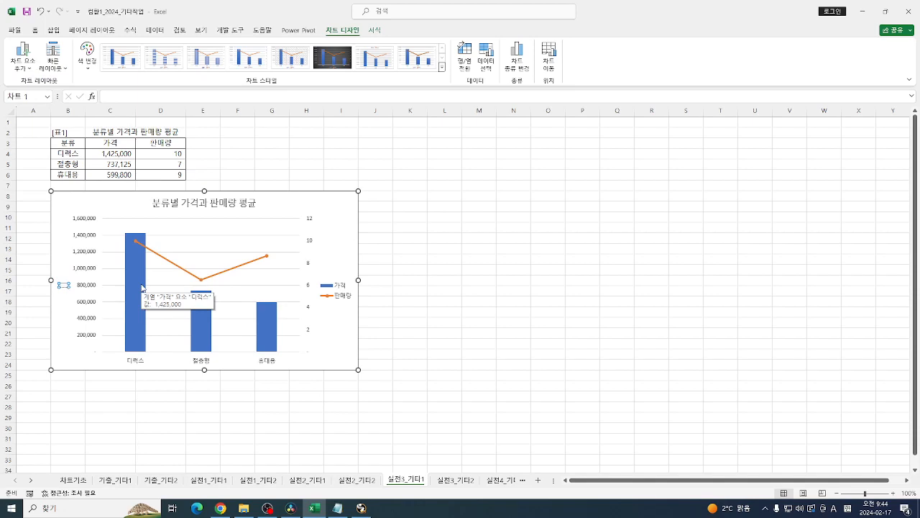
{"action": "type", "text": "rkrur"}
{"action": "key", "text": "BackSpace"}
{"action": "key", "text": "BackSpace"}
{"action": "key", "text": "BackSpace"}
{"action": "key", "text": "BackSpace"}
{"action": "key", "text": "BackSpace"}
{"action": "type", "text": "가격"}
{"action": "left_click", "coordinate": [38, 312]}
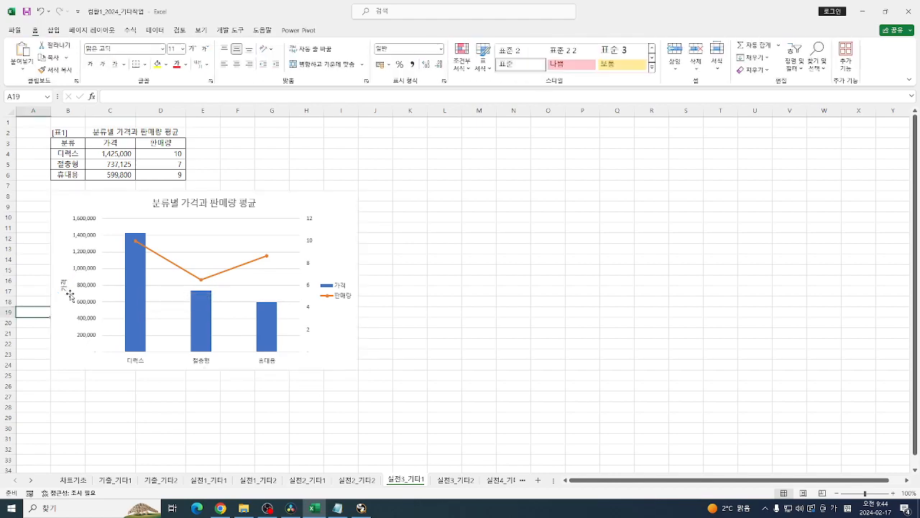
Set the text direction of the 가격 axis title to 세로 in its alignment formatting.
{"action": "scroll", "coordinate": [72, 296], "scroll_direction": "up", "scroll_amount": 3}
{"action": "scroll", "coordinate": [76, 301], "scroll_direction": "down", "scroll_amount": 3}
{"action": "scroll", "coordinate": [84, 266], "scroll_direction": "up", "scroll_amount": 2}
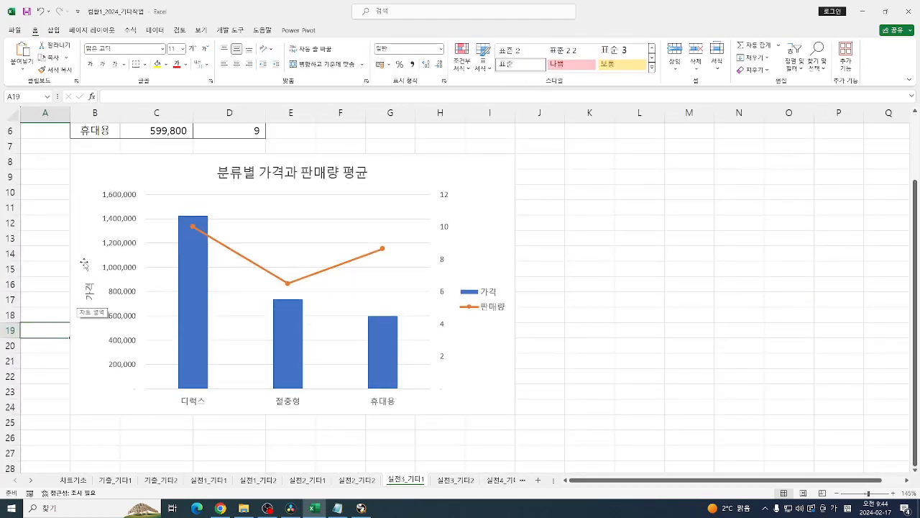
{"action": "left_click", "coordinate": [91, 291]}
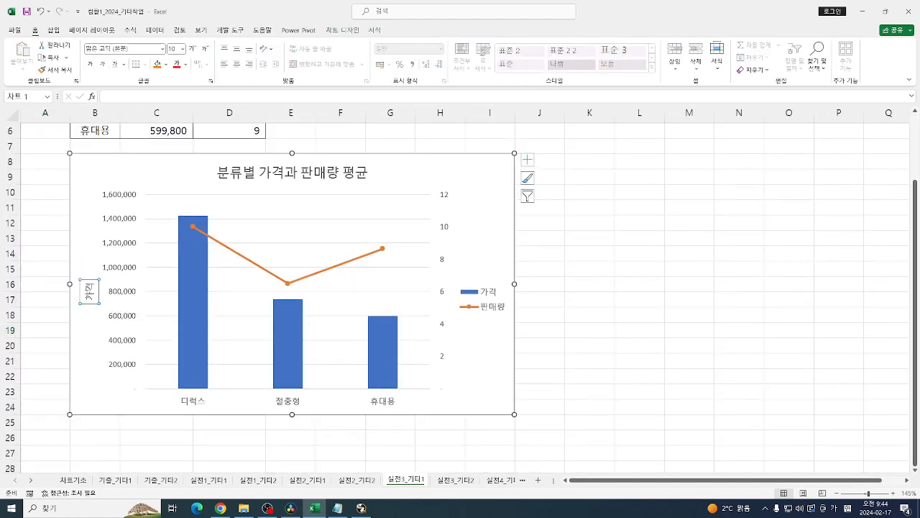
{"action": "right_click", "coordinate": [90, 289]}
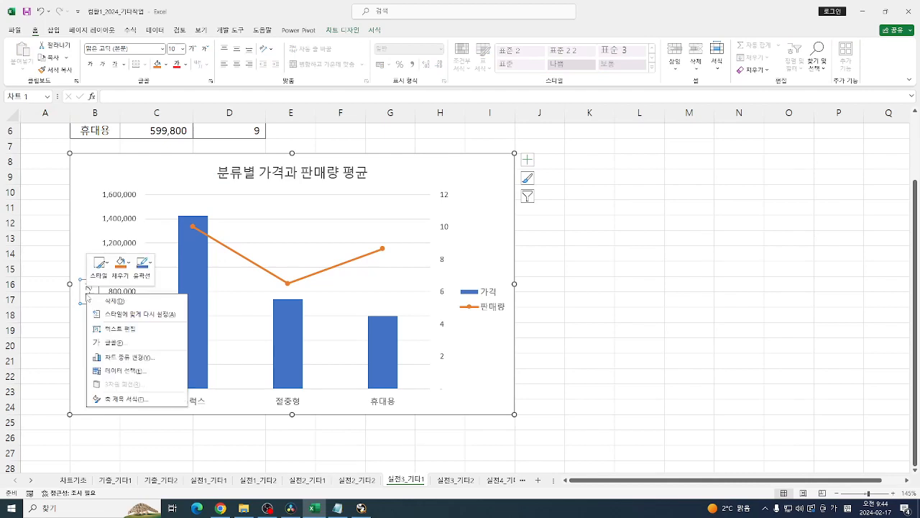
{"action": "left_click", "coordinate": [120, 399]}
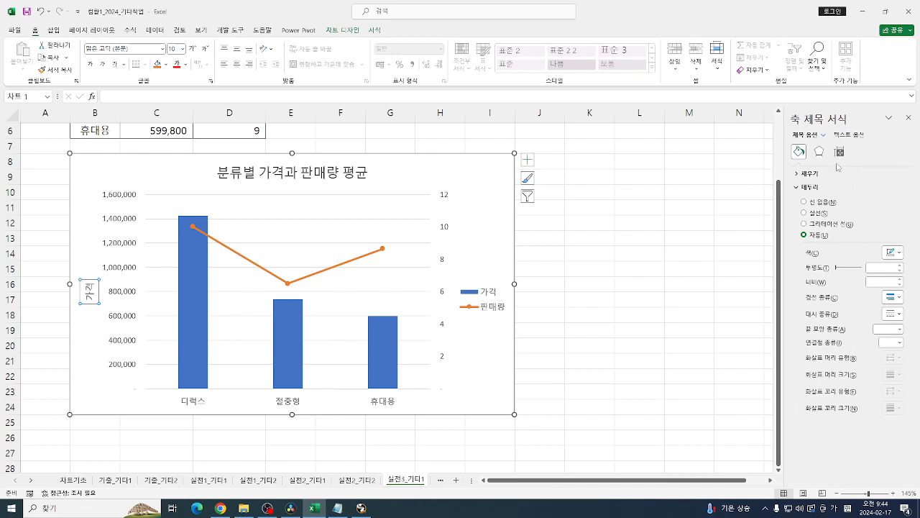
{"action": "left_click", "coordinate": [840, 153]}
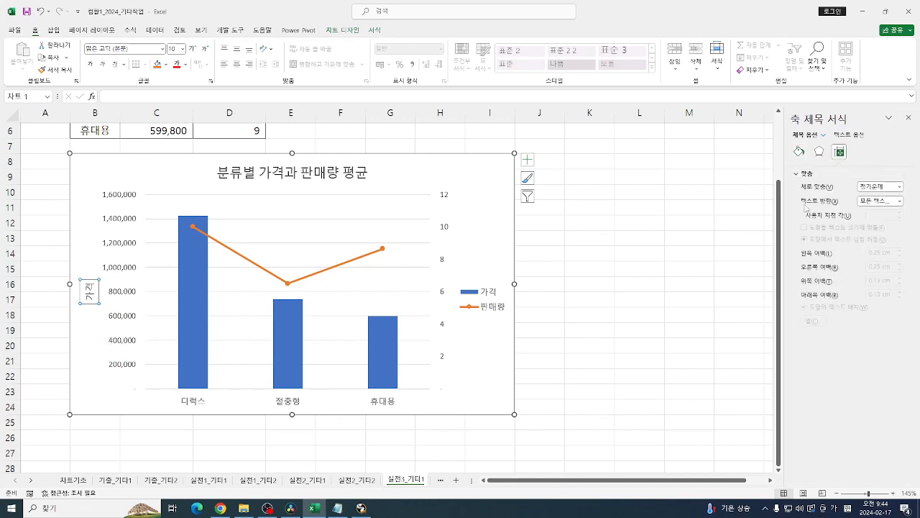
{"action": "left_click", "coordinate": [881, 202]}
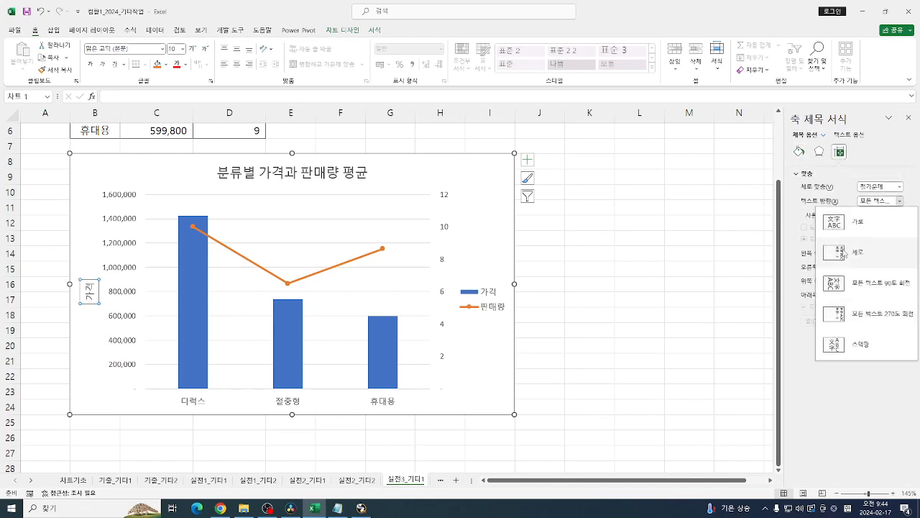
{"action": "left_click", "coordinate": [844, 253]}
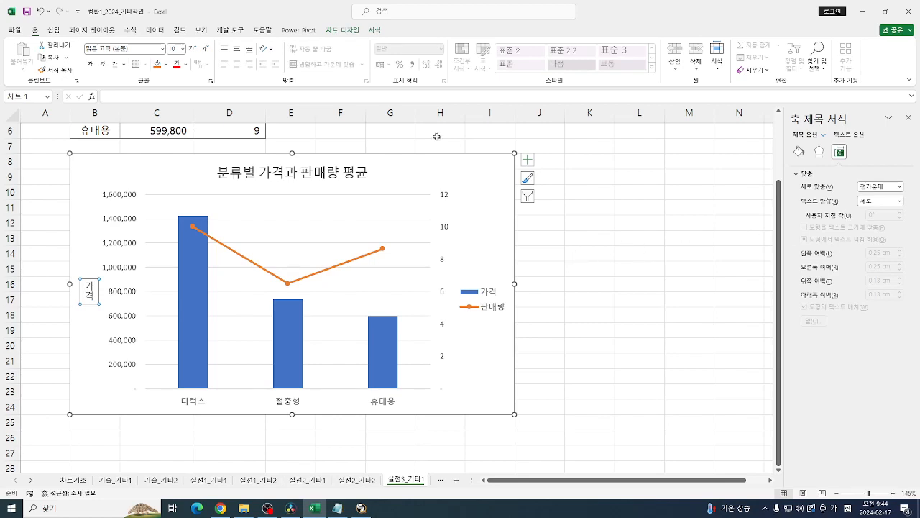
Add a secondary vertical axis title to the chart and replace its placeholder text with 판매량.
{"action": "left_click", "coordinate": [343, 30]}
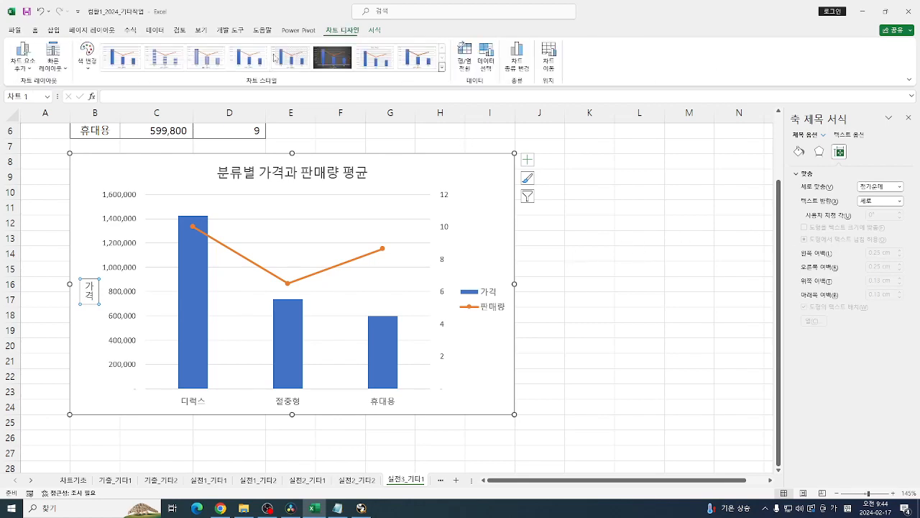
{"action": "left_click", "coordinate": [23, 54]}
{"action": "mouse_move", "coordinate": [28, 104]}
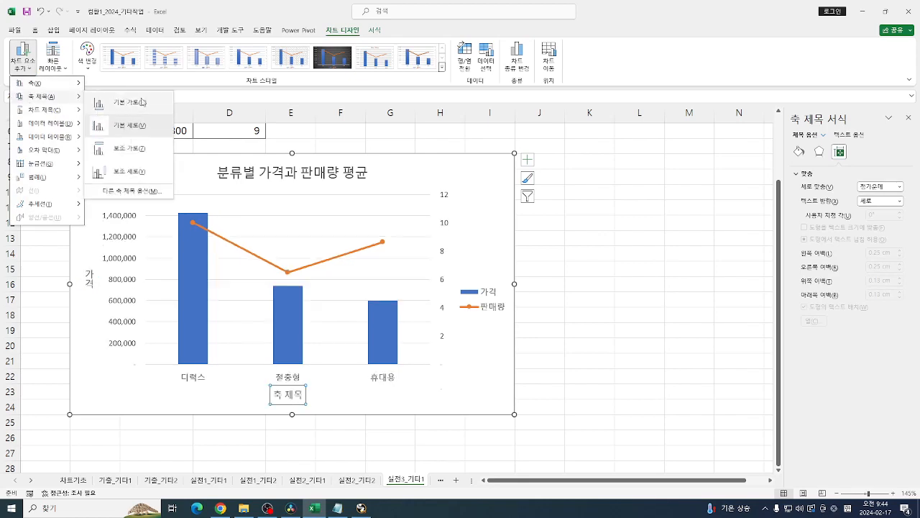
{"action": "left_click", "coordinate": [149, 175]}
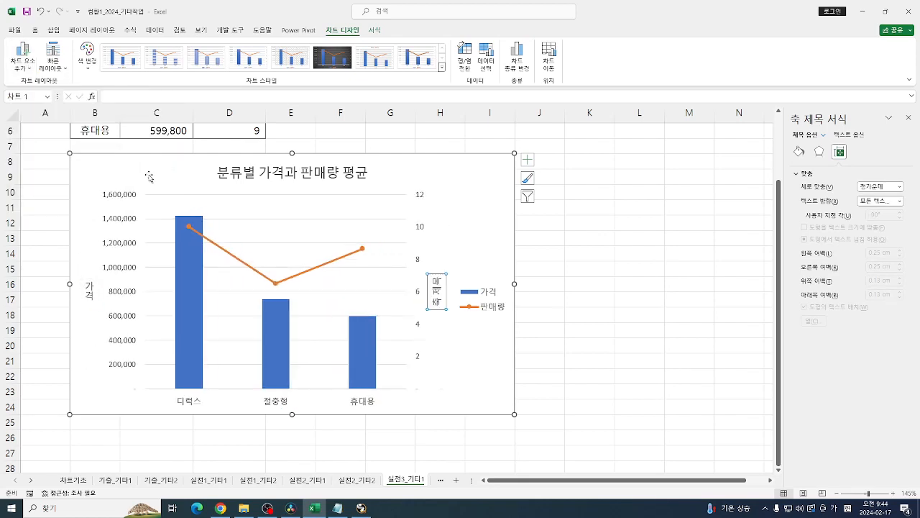
{"action": "key", "text": "BackSpace"}
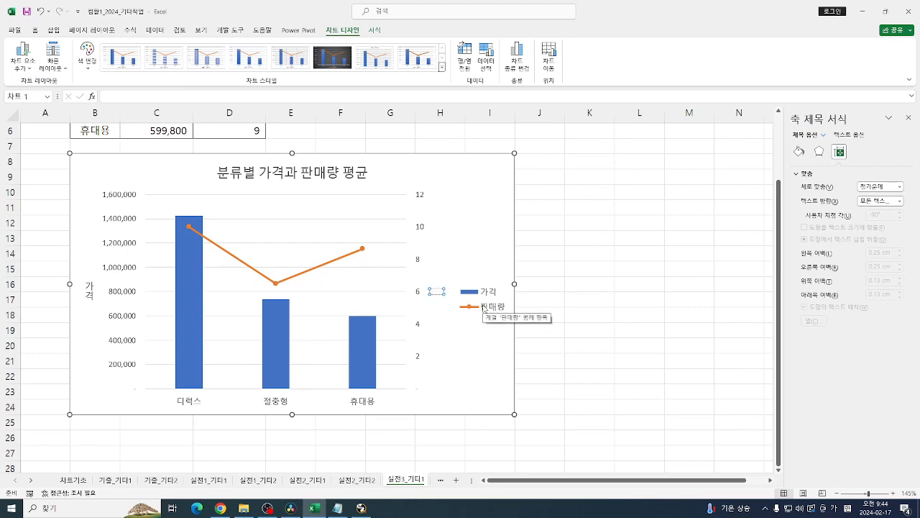
{"action": "type", "text": "판매량"}
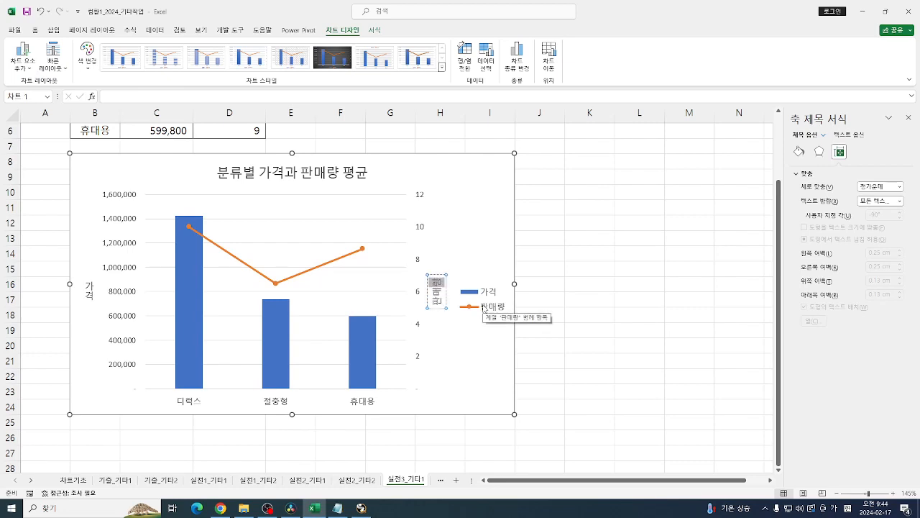
Set the text direction of the 판매량 axis title to 세로 and deselect the chart.
{"action": "left_click", "coordinate": [900, 201]}
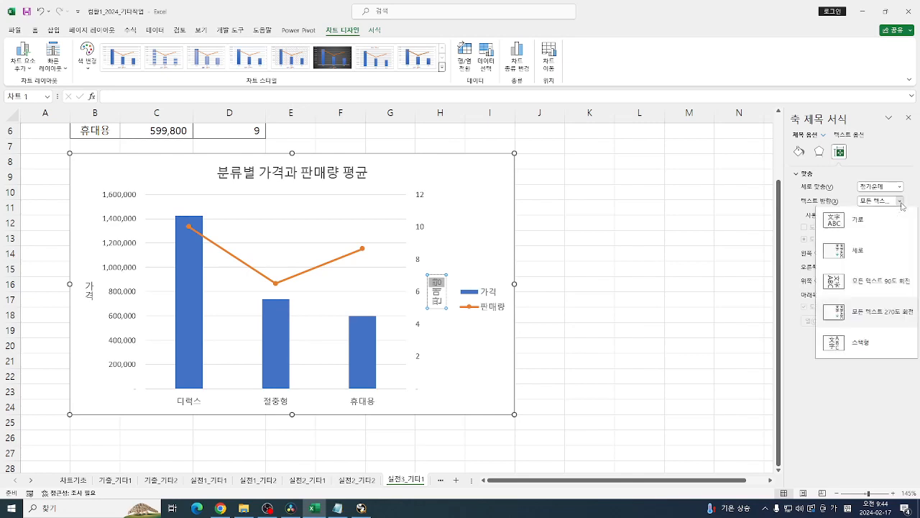
{"action": "left_click", "coordinate": [877, 253]}
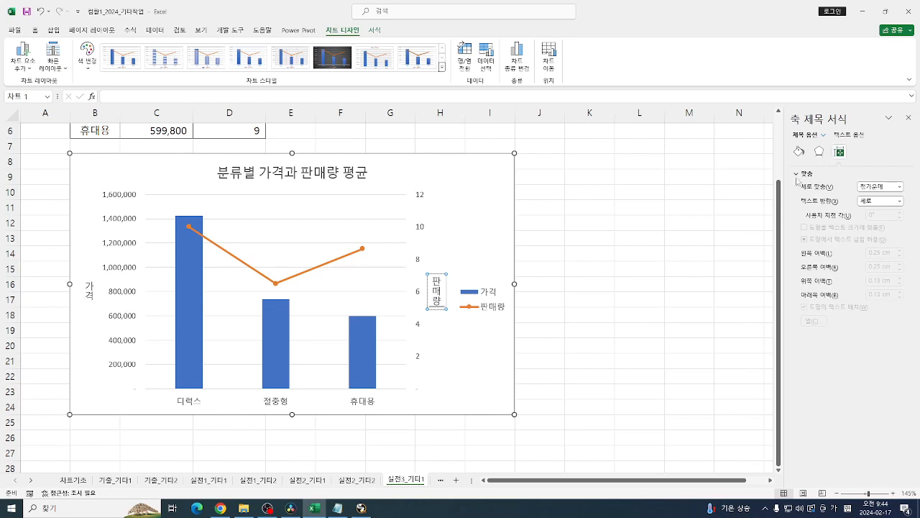
{"action": "left_click", "coordinate": [587, 254]}
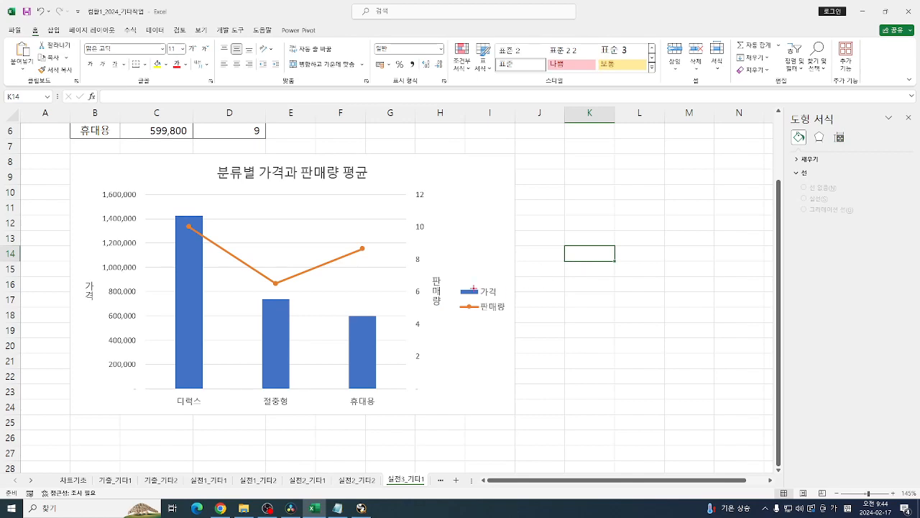
Set the chart legend's position to 아래쪽 in its legend formatting.
{"action": "mouse_move", "coordinate": [452, 281]}
{"action": "left_mouse_down"}
{"action": "mouse_move", "coordinate": [526, 320]}
{"action": "mouse_move", "coordinate": [423, 415]}
{"action": "mouse_move", "coordinate": [458, 419]}
{"action": "left_mouse_up"}
{"action": "key", "text": "Escape"}
{"action": "right_click", "coordinate": [491, 297]}
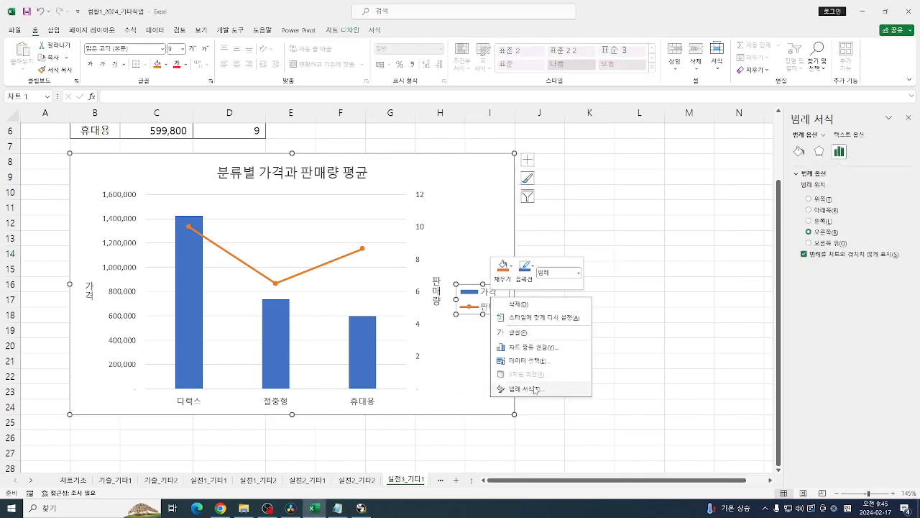
{"action": "left_click", "coordinate": [535, 390]}
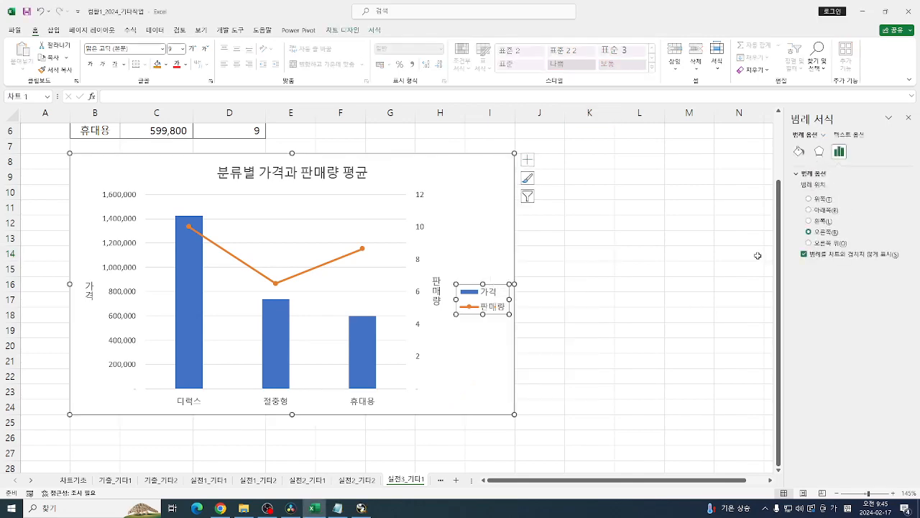
{"action": "left_click", "coordinate": [808, 209]}
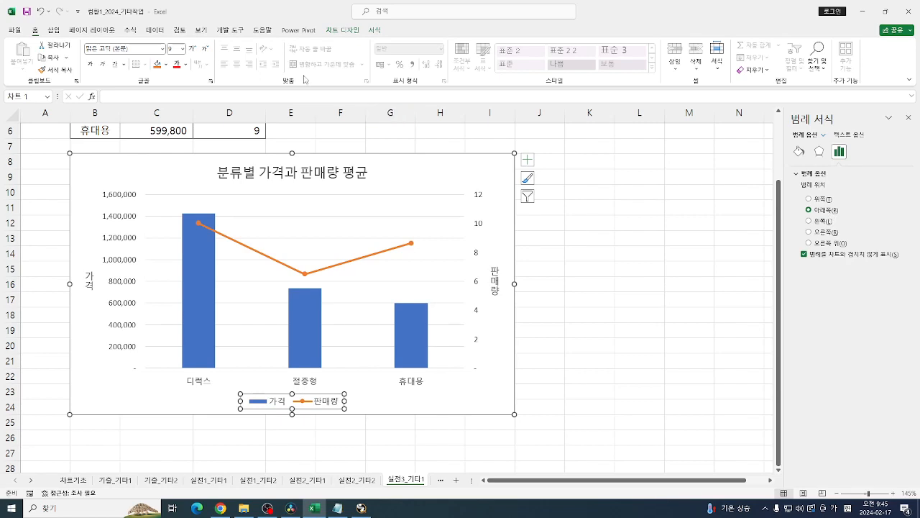
Try to change the legend's font size and deselect the chart.
{"action": "left_click", "coordinate": [173, 49]}
{"action": "type", "text": "1"}
{"action": "key", "text": "Return"}
{"action": "left_click", "coordinate": [654, 205]}
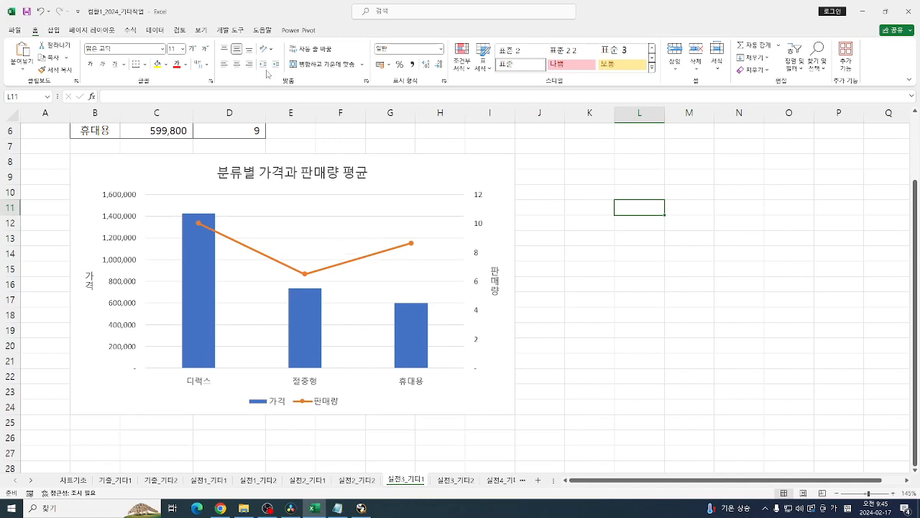
Add primary major vertical gridlines (기본 주 세로) to the chart, then remove them again.
{"action": "left_click", "coordinate": [432, 173]}
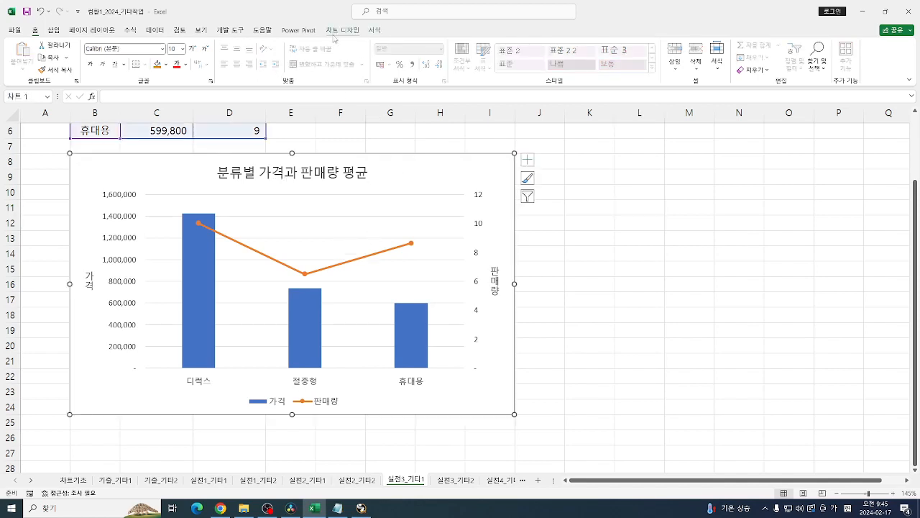
{"action": "left_click", "coordinate": [342, 31]}
{"action": "left_click", "coordinate": [26, 69]}
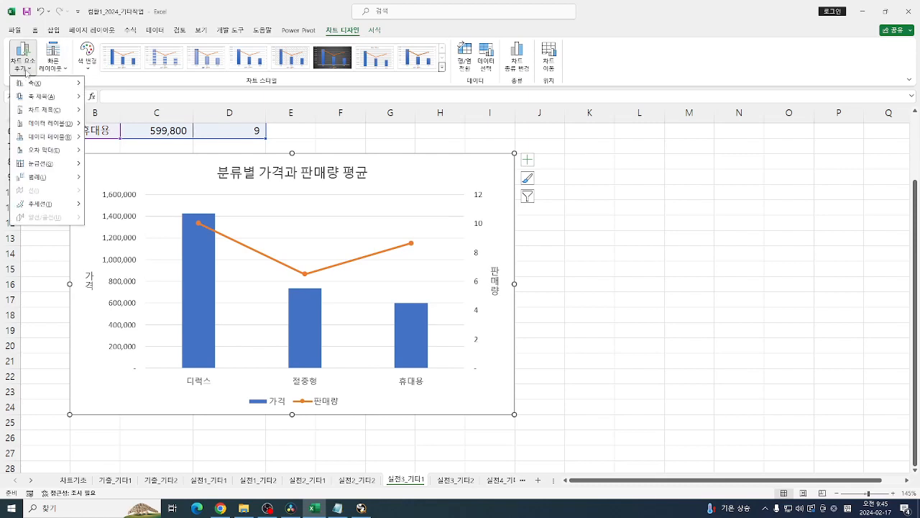
{"action": "mouse_move", "coordinate": [52, 164]}
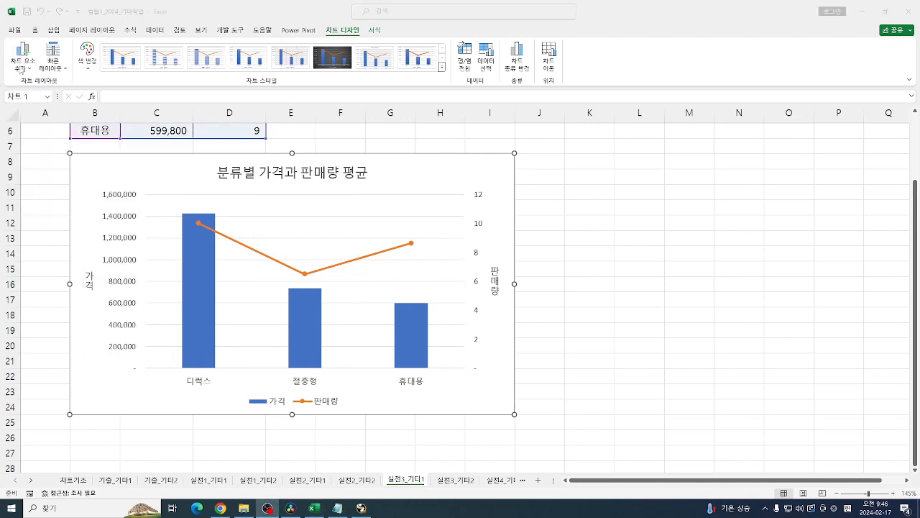
{"action": "left_click", "coordinate": [20, 70]}
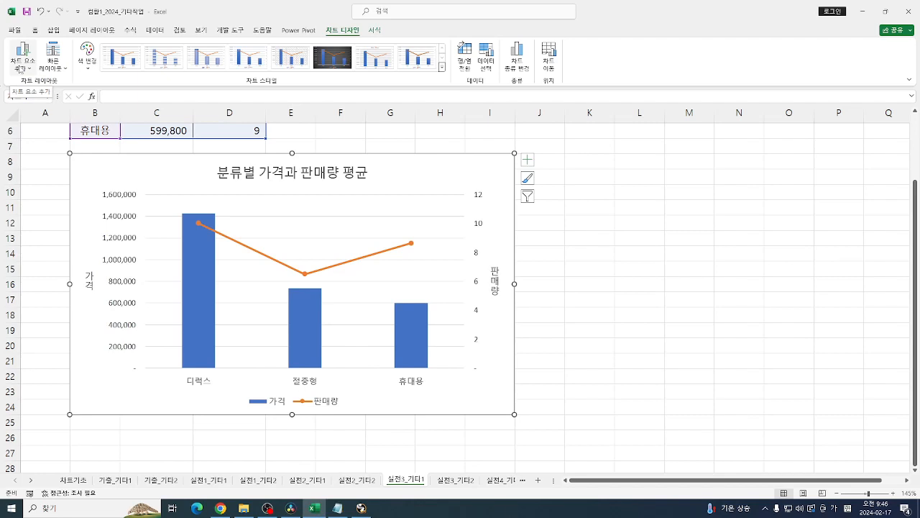
{"action": "left_click", "coordinate": [20, 70]}
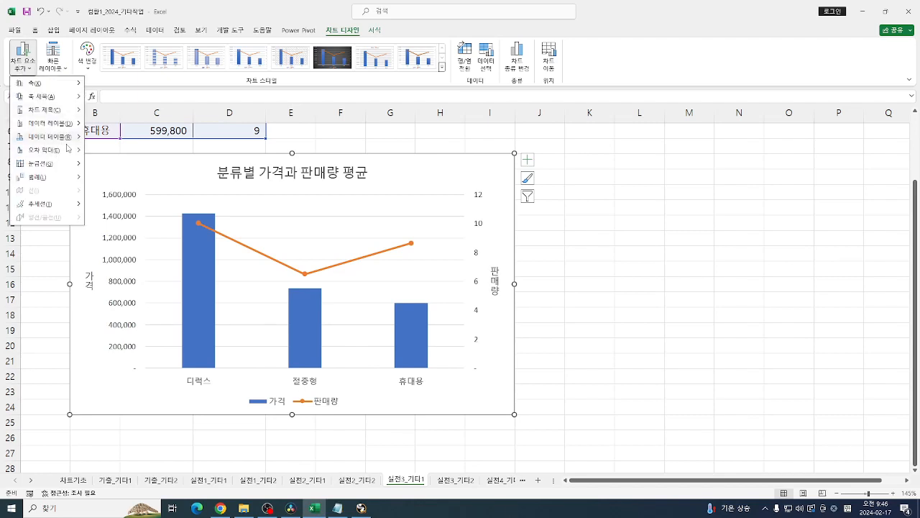
{"action": "mouse_move", "coordinate": [68, 163]}
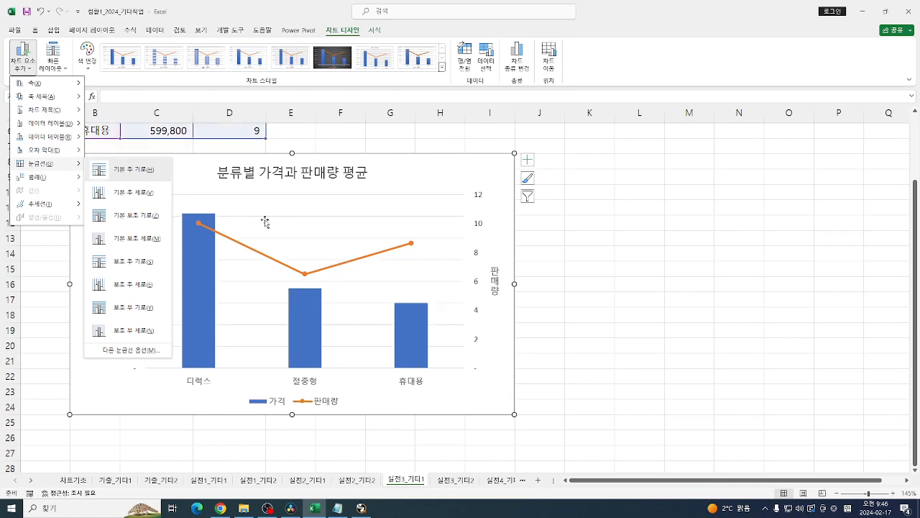
{"action": "left_click", "coordinate": [149, 196]}
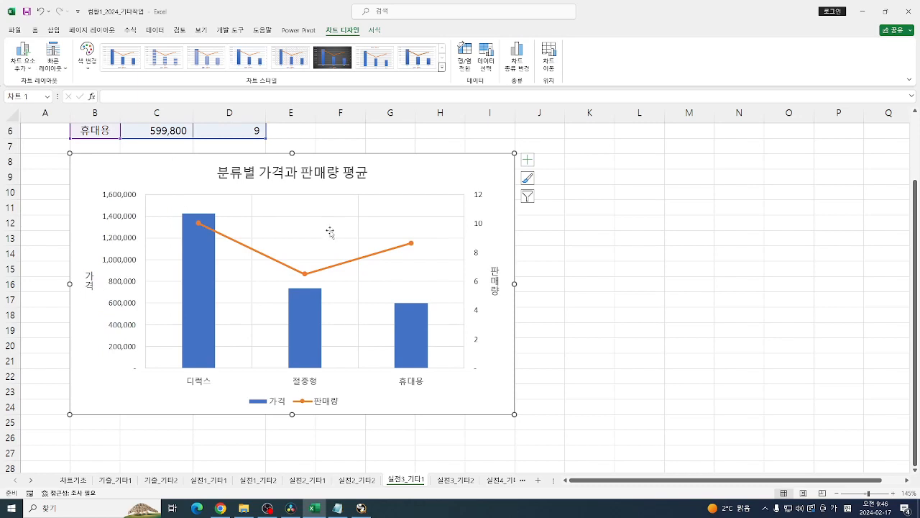
{"action": "left_click", "coordinate": [251, 210]}
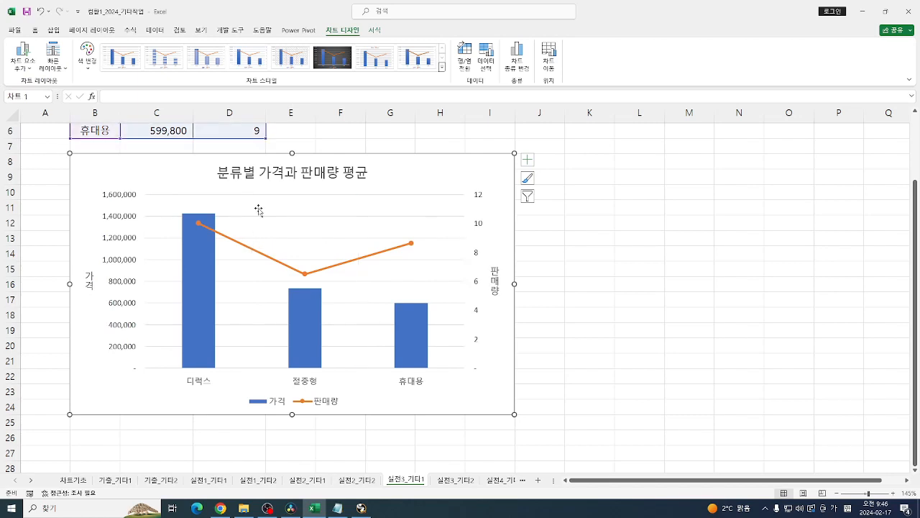
Add primary minor horizontal gridlines (기본 보조 가로) to the chart, then remove them again.
{"action": "left_click", "coordinate": [27, 66]}
{"action": "mouse_move", "coordinate": [46, 154]}
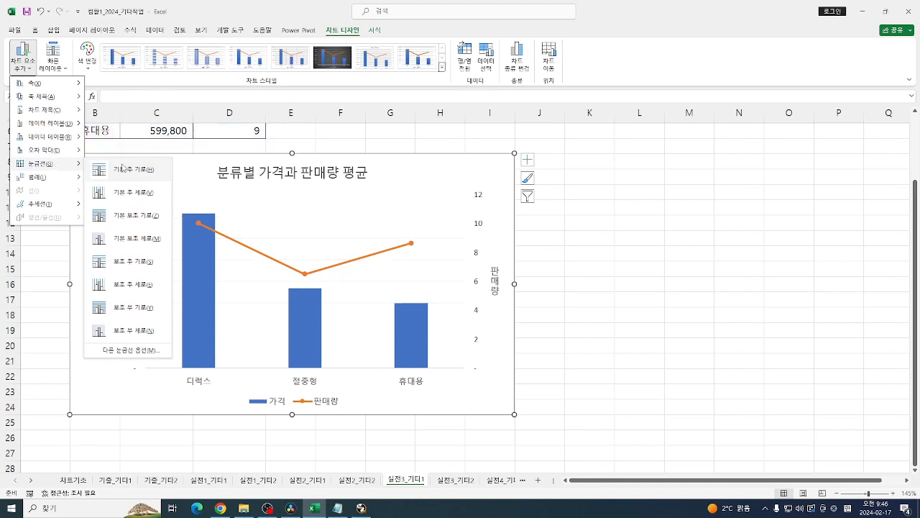
{"action": "left_click", "coordinate": [141, 219]}
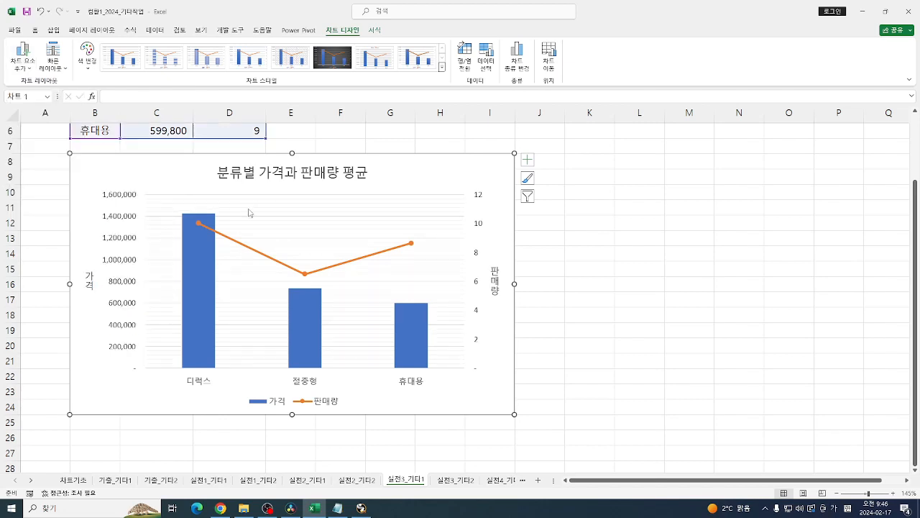
{"action": "left_click", "coordinate": [246, 211]}
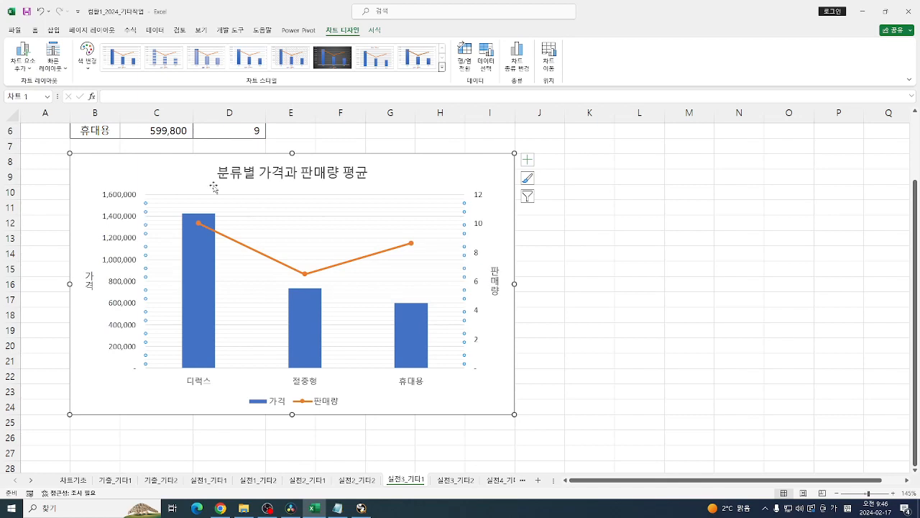
{"action": "left_click", "coordinate": [20, 62]}
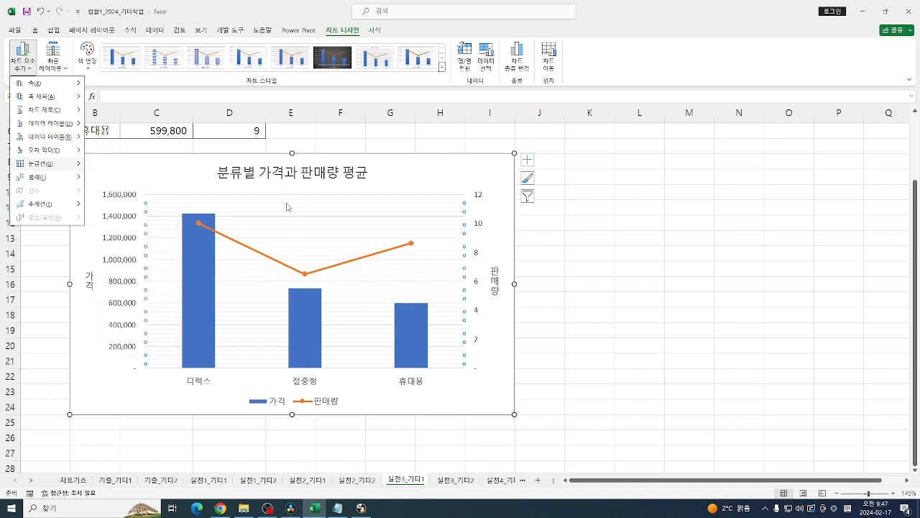
{"action": "left_click", "coordinate": [434, 174]}
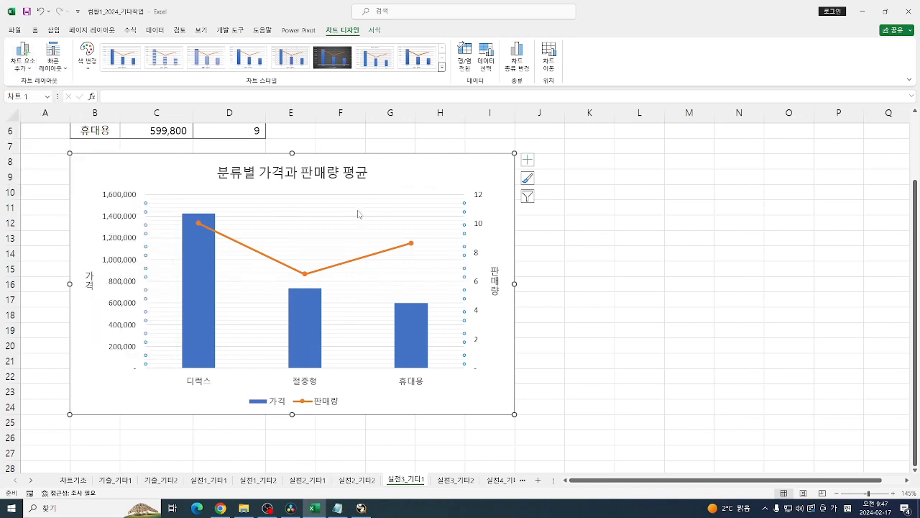
{"action": "left_click", "coordinate": [355, 198]}
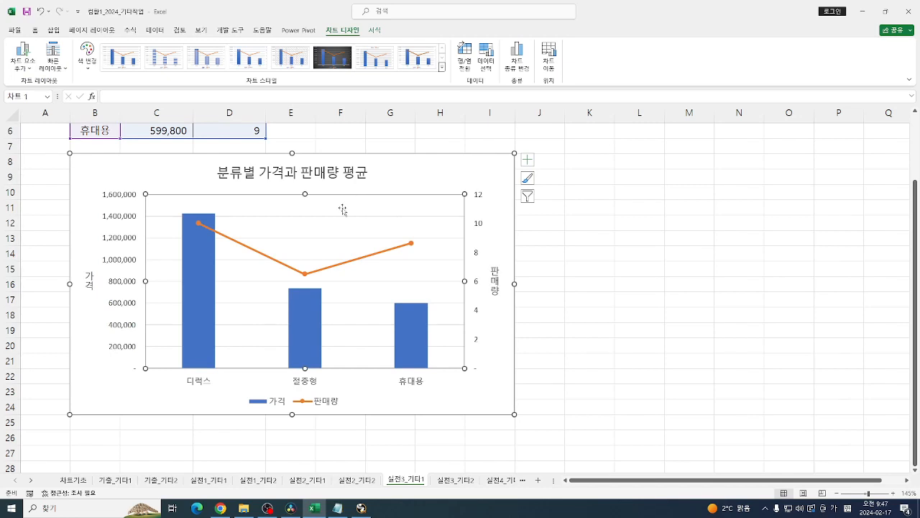
Delete the primary major horizontal gridlines from the chart.
{"action": "left_click", "coordinate": [341, 216]}
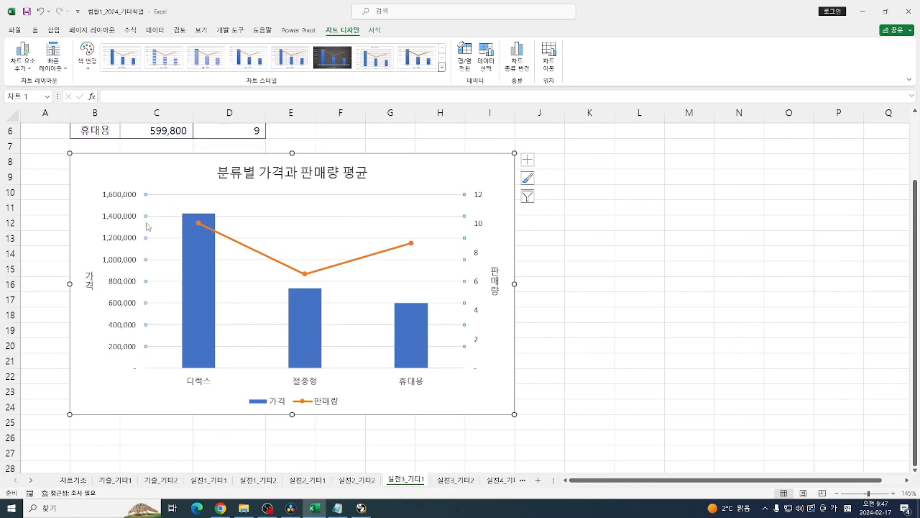
{"action": "key", "text": "Delete"}
{"action": "key", "text": "ctrl+z"}
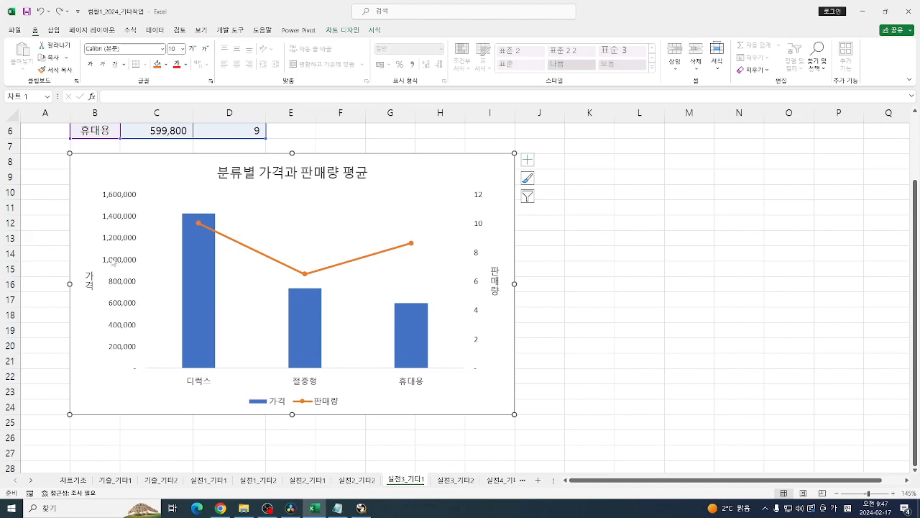
Set the major tick marks (주 눈금) of the 가격 value axis to 안쪽 and deselect the chart.
{"action": "right_click", "coordinate": [125, 195]}
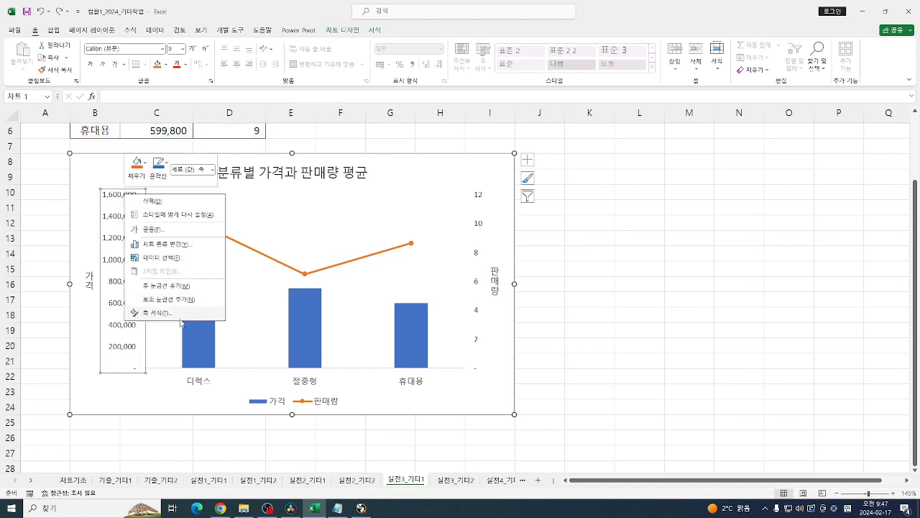
{"action": "left_click", "coordinate": [179, 313]}
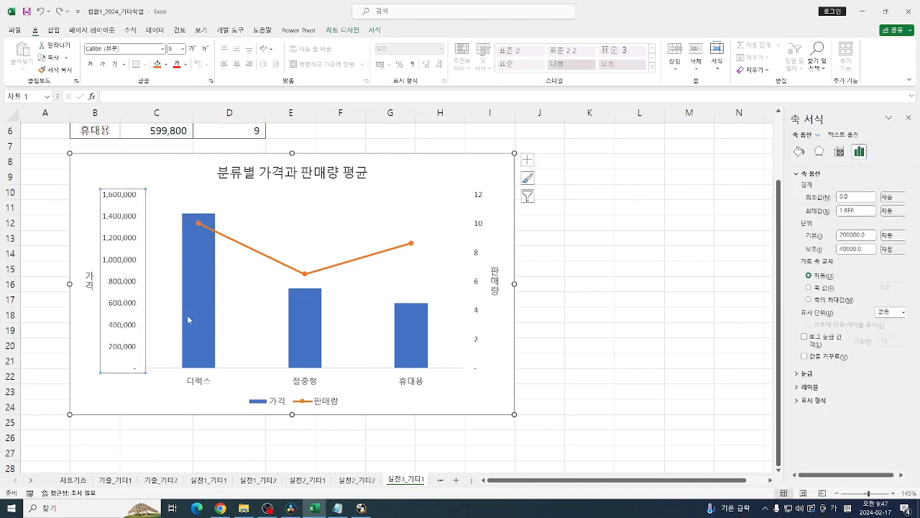
{"action": "left_click", "coordinate": [802, 174]}
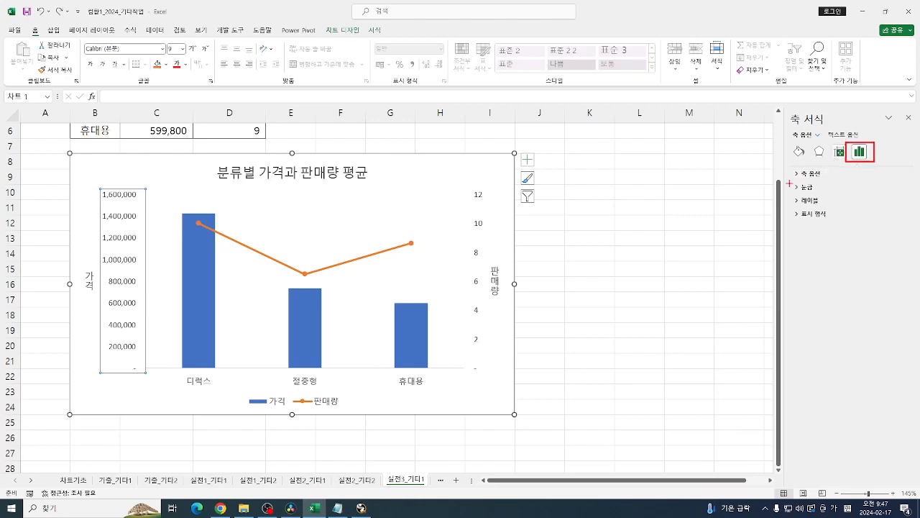
{"action": "left_click_drag", "start_coordinate": [788, 184], "coordinate": [840, 198]}
{"action": "left_click", "coordinate": [818, 188]}
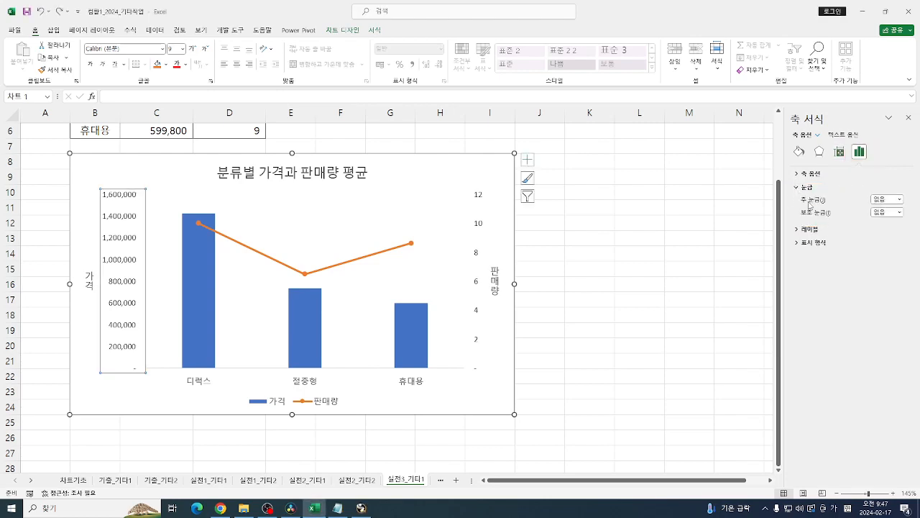
{"action": "left_click", "coordinate": [892, 202]}
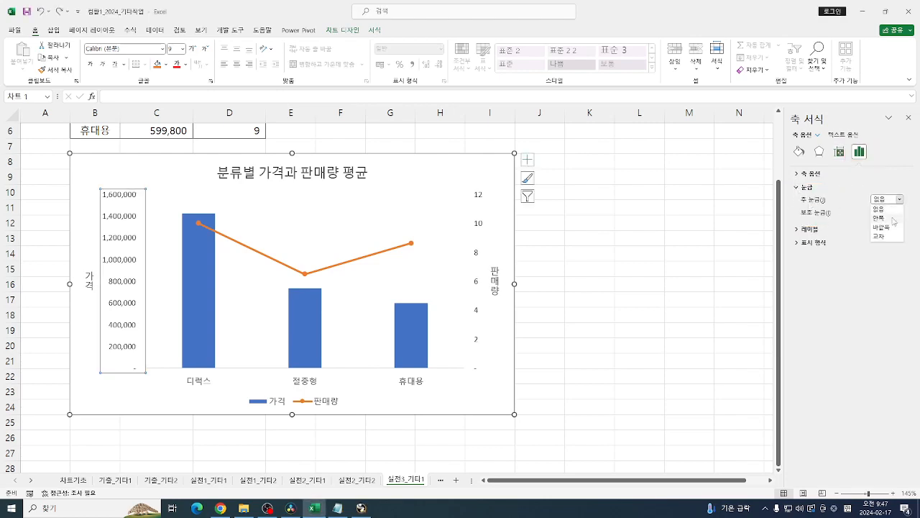
{"action": "left_click", "coordinate": [890, 219]}
{"action": "left_click", "coordinate": [645, 242]}
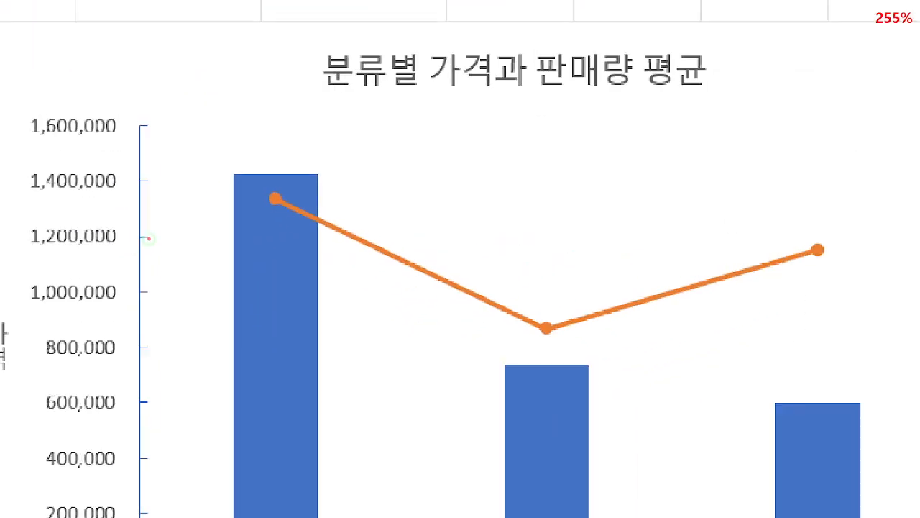
{"action": "mouse_move", "coordinate": [130, 179]}
{"action": "left_mouse_down"}
{"action": "mouse_move", "coordinate": [105, 144]}
{"action": "mouse_move", "coordinate": [136, 169]}
{"action": "left_mouse_up"}
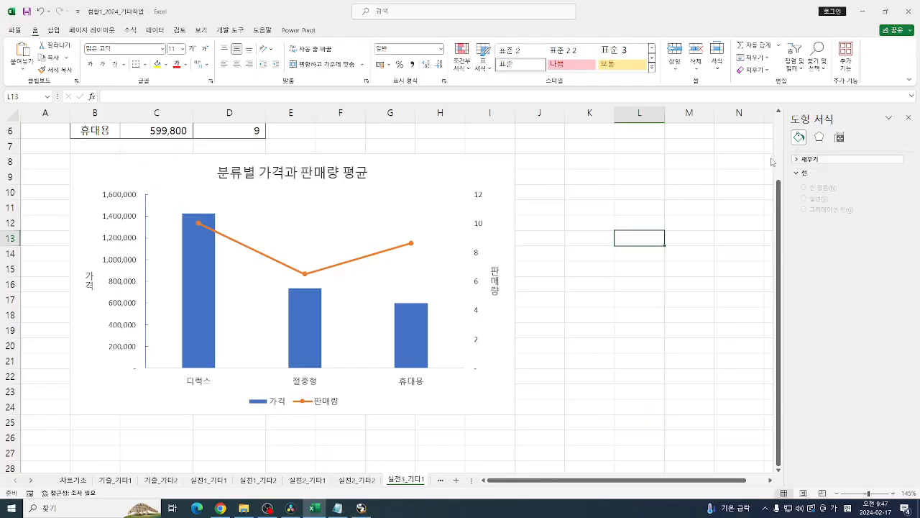
Set the minor tick marks (보조 눈금) of the 가격 value axis to 바깥쪽.
{"action": "left_click", "coordinate": [124, 204]}
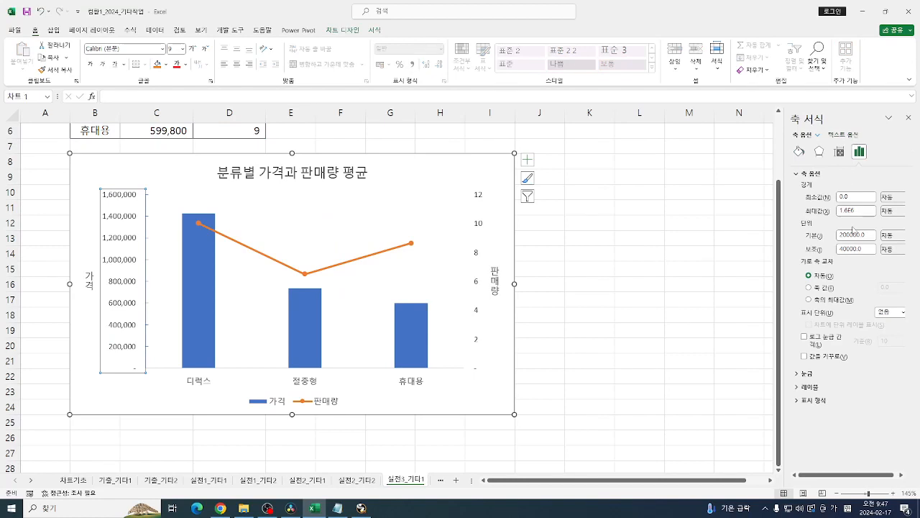
{"action": "left_click", "coordinate": [798, 173]}
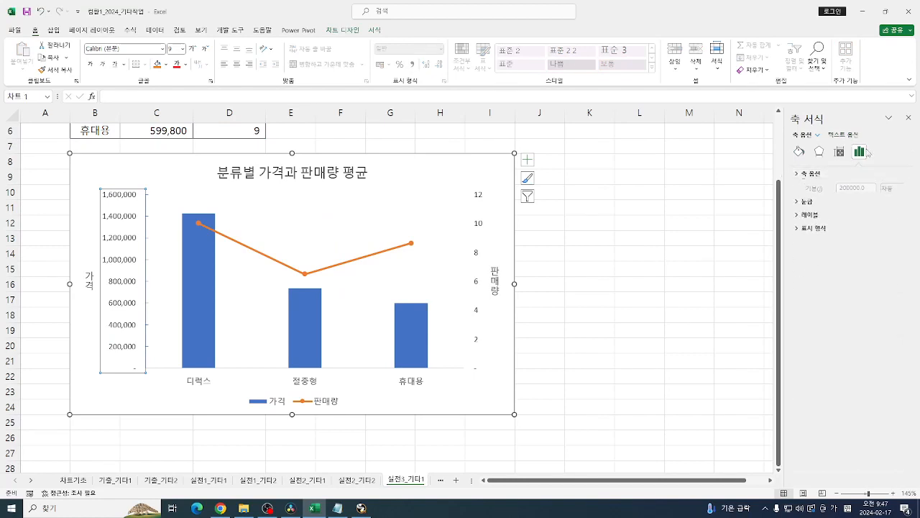
{"action": "left_click", "coordinate": [799, 187]}
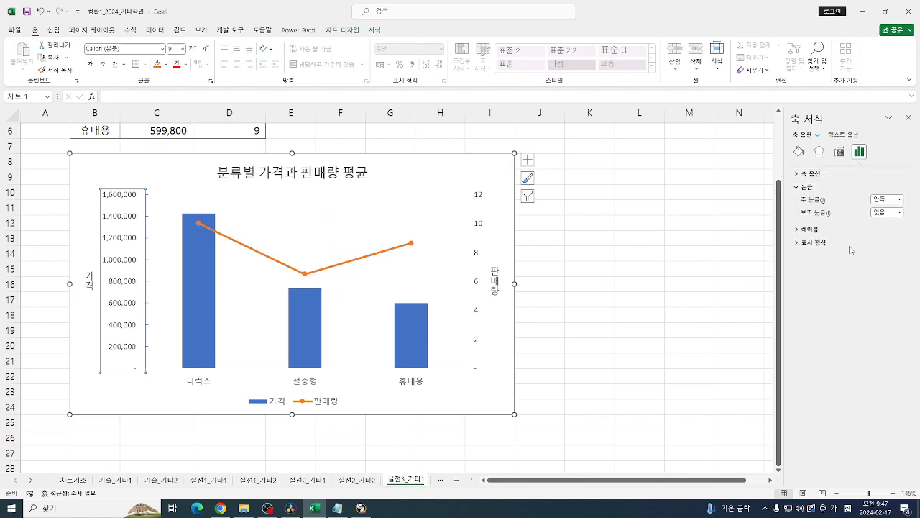
{"action": "left_click", "coordinate": [899, 212]}
{"action": "left_click", "coordinate": [882, 240]}
{"action": "left_click", "coordinate": [342, 30]}
{"action": "left_click", "coordinate": [22, 57]}
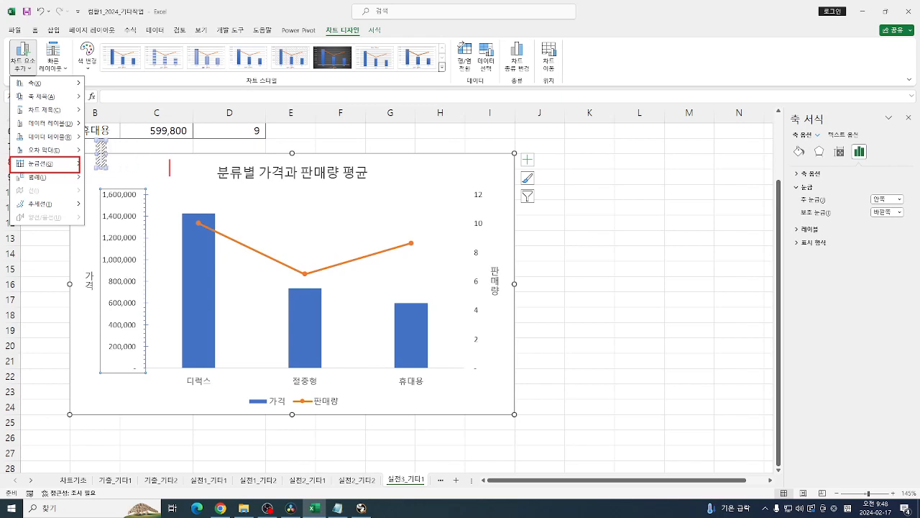
{"action": "type", "text": "눈금"}
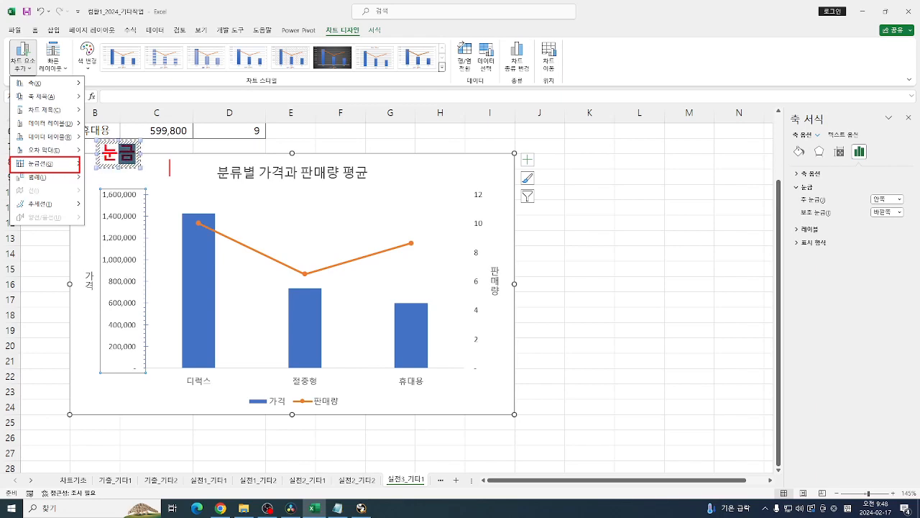
{"action": "type", "text": "x"}
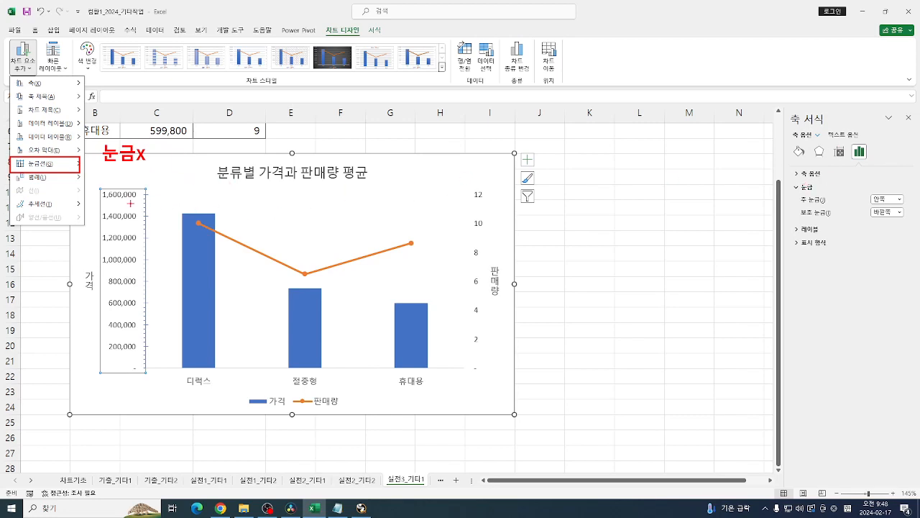
{"action": "mouse_move", "coordinate": [777, 108]}
{"action": "left_mouse_down"}
{"action": "mouse_move", "coordinate": [828, 125]}
{"action": "mouse_move", "coordinate": [879, 167]}
{"action": "left_mouse_up"}
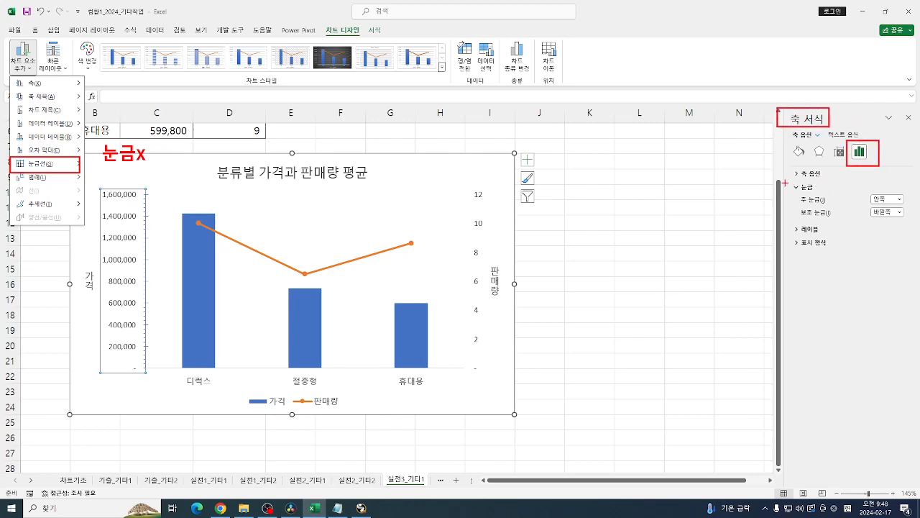
{"action": "left_click_drag", "start_coordinate": [784, 182], "coordinate": [847, 196]}
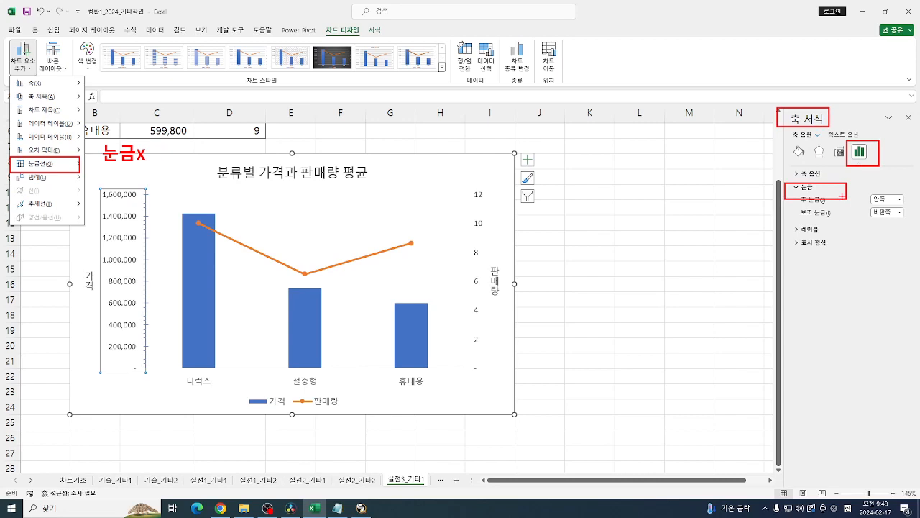
{"action": "key", "text": "Escape"}
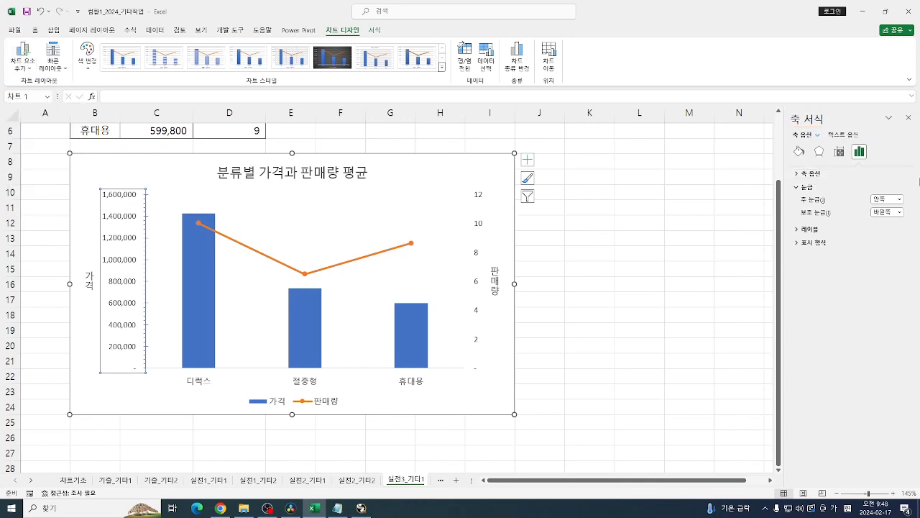
Set both the major (주 눈금) and minor (보조 눈금) tick marks of the 가격 value axis to 없음, then deselect the chart.
{"action": "left_click", "coordinate": [900, 199]}
{"action": "left_click", "coordinate": [886, 210]}
{"action": "left_click", "coordinate": [889, 213]}
{"action": "left_click", "coordinate": [882, 223]}
{"action": "left_click", "coordinate": [642, 269]}
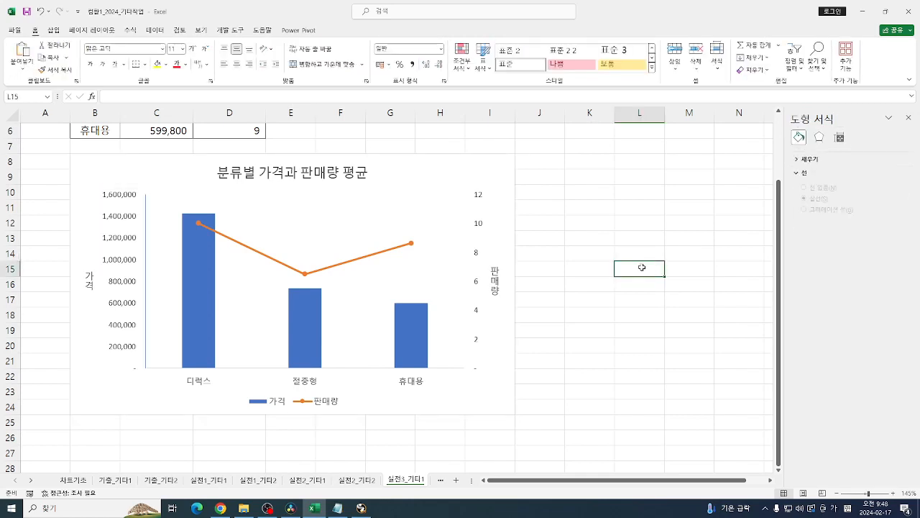
Remove the axis line of the 가격 value axis with 선 없음 and deselect the chart.
{"action": "left_click", "coordinate": [131, 221]}
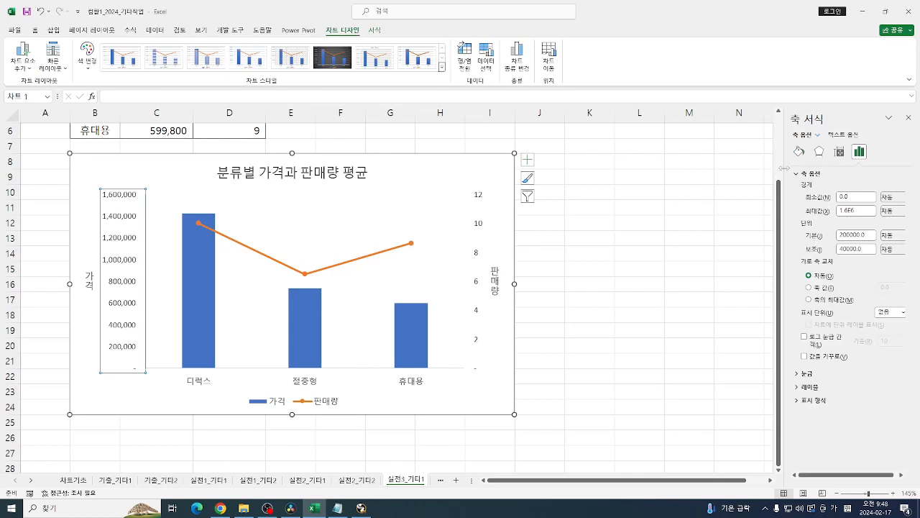
{"action": "left_click", "coordinate": [797, 173]}
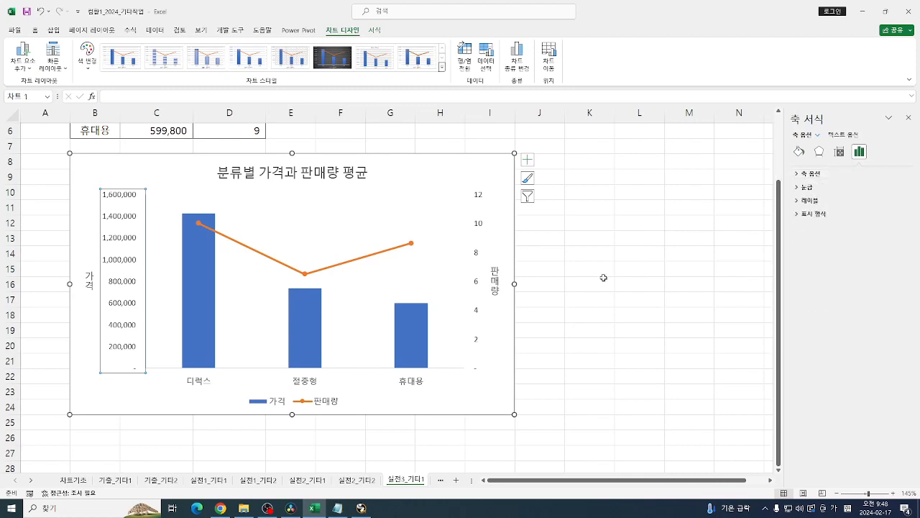
{"action": "left_click", "coordinate": [818, 177]}
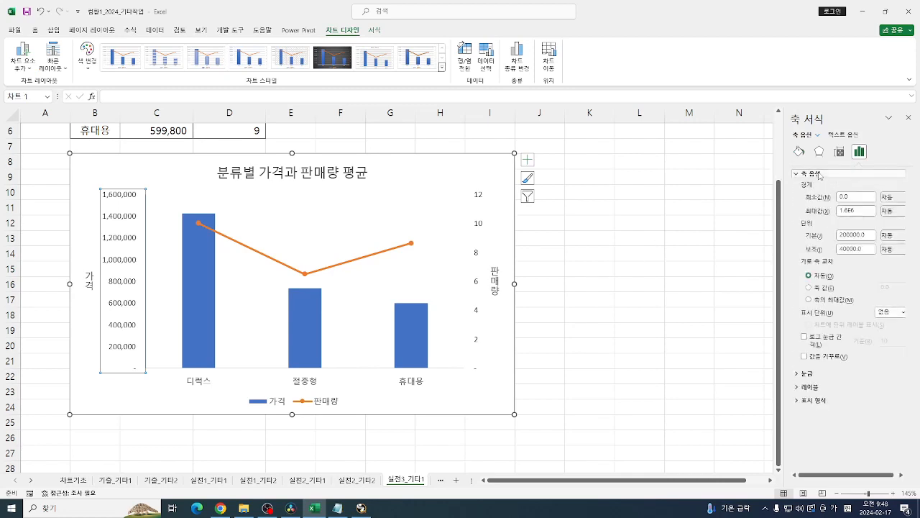
{"action": "left_click", "coordinate": [800, 174]}
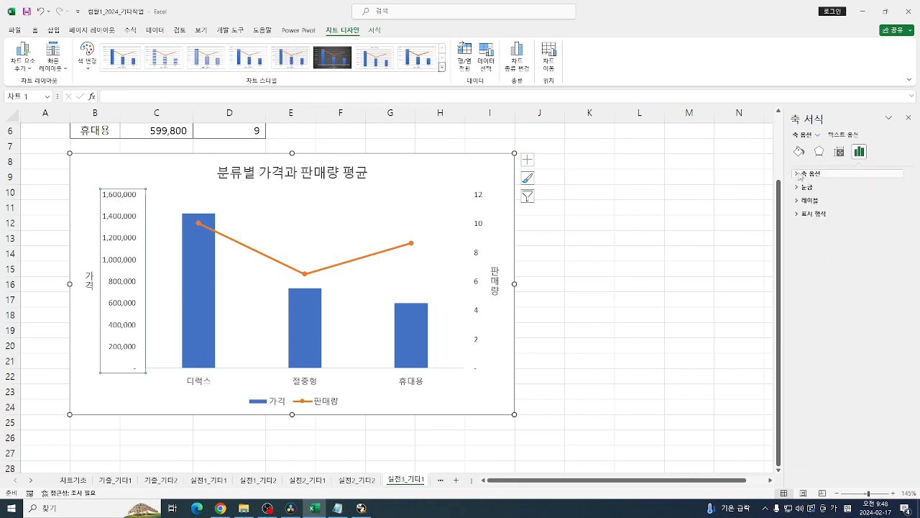
{"action": "left_click_drag", "start_coordinate": [671, 228], "coordinate": [671, 234]}
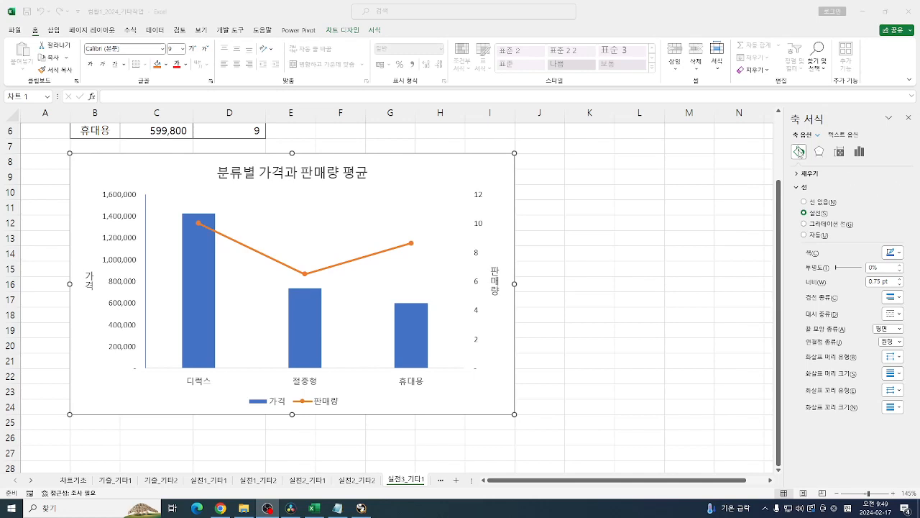
{"action": "left_click", "coordinate": [797, 190]}
{"action": "left_click", "coordinate": [799, 189]}
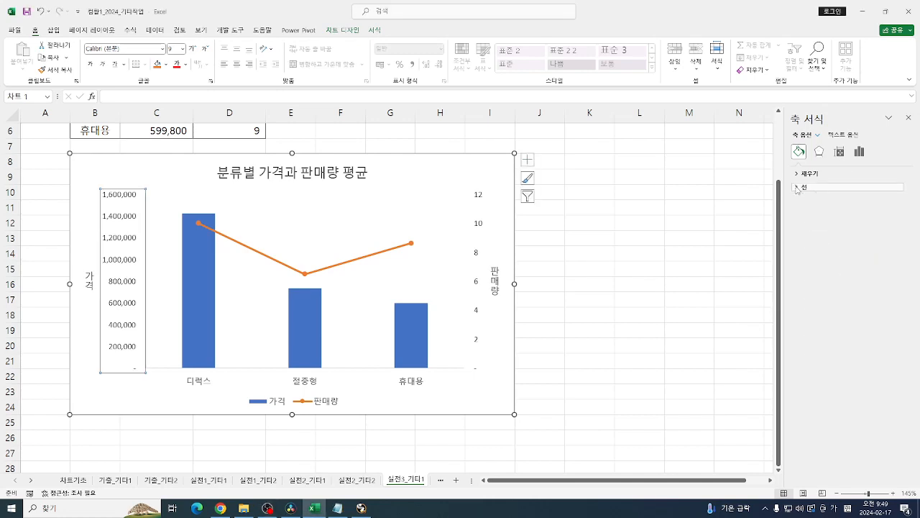
{"action": "left_click", "coordinate": [798, 189]}
{"action": "left_click", "coordinate": [803, 202]}
{"action": "left_click", "coordinate": [582, 252]}
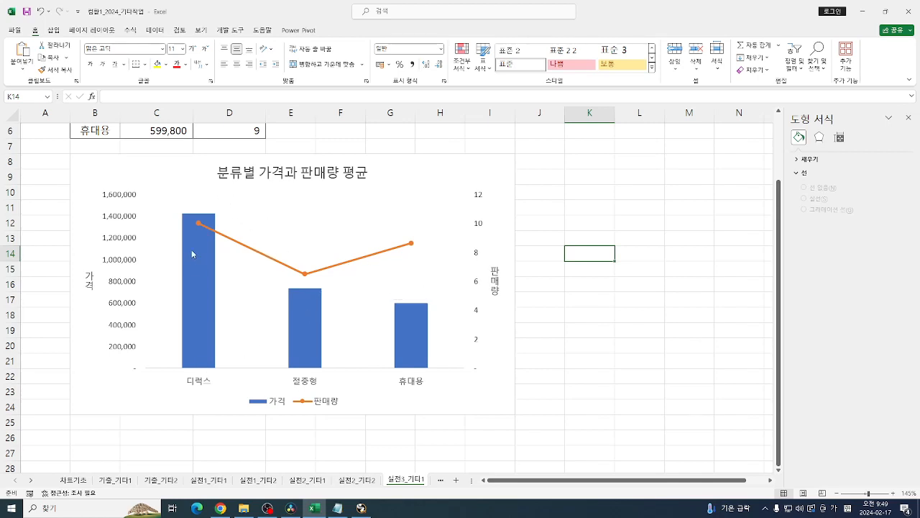
{"action": "mouse_move", "coordinate": [200, 230]}
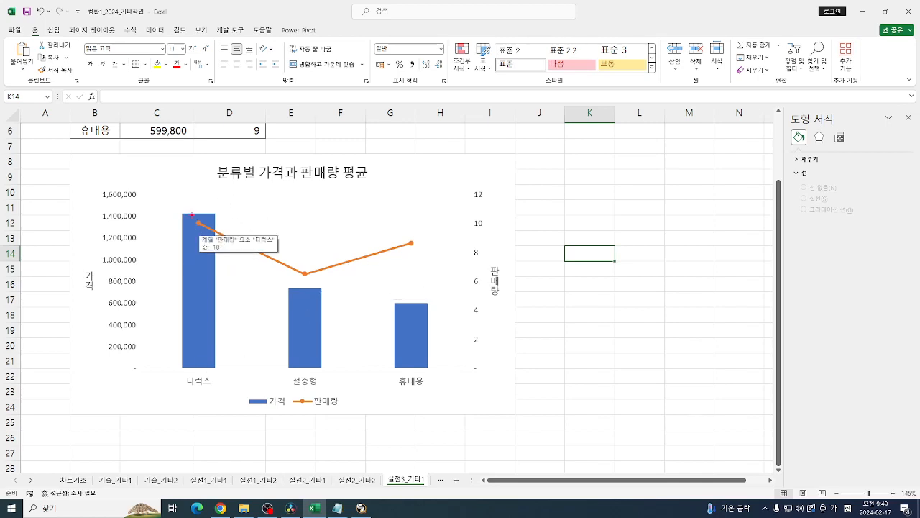
{"action": "left_click_drag", "start_coordinate": [216, 217], "coordinate": [180, 227]}
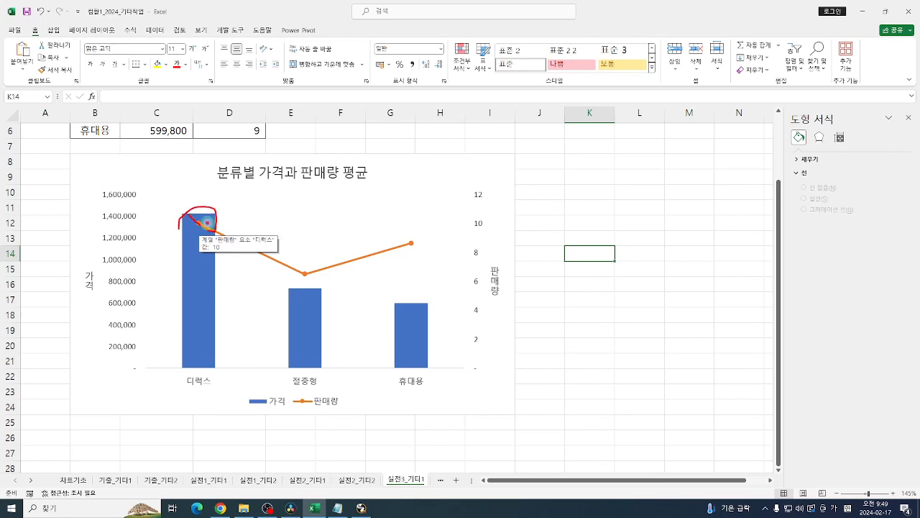
{"action": "key", "text": "Escape"}
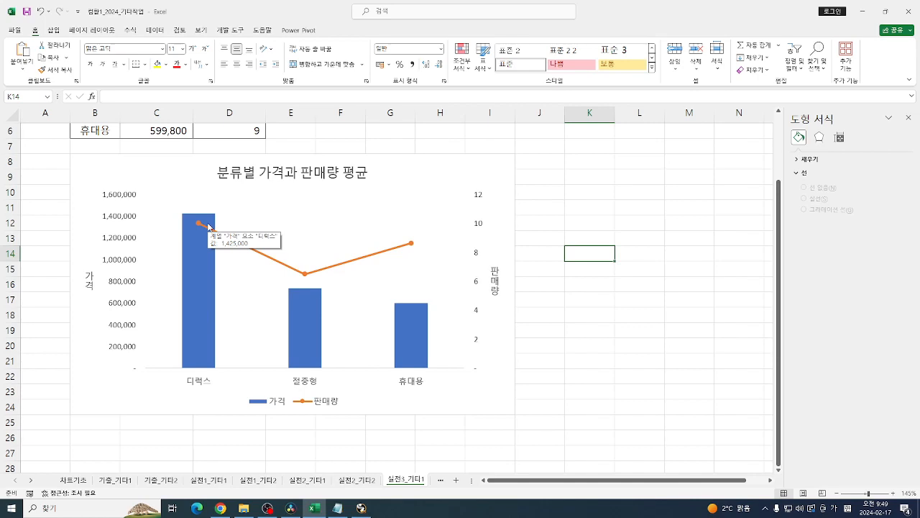
Add a data label positioned 아래쪽 to only the 디럭스 point of the 판매량 series, then deselect the chart.
{"action": "left_click", "coordinate": [198, 223]}
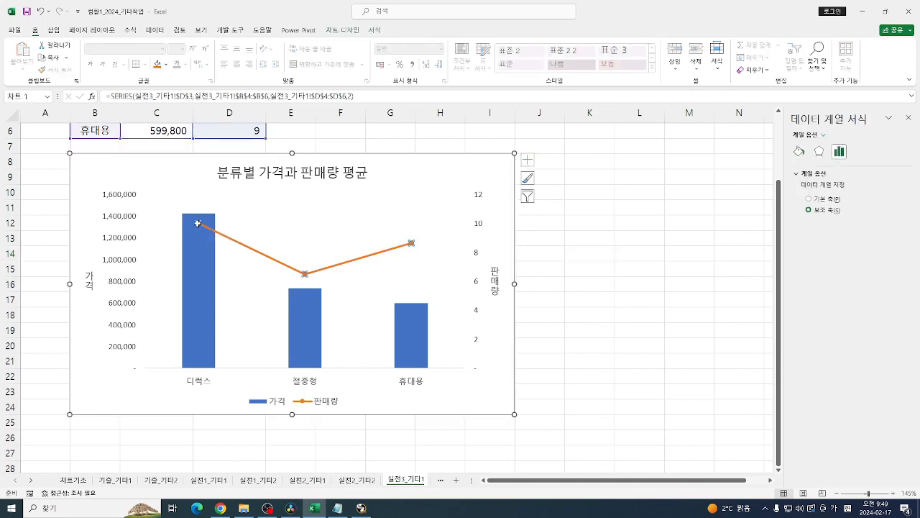
{"action": "left_click", "coordinate": [342, 31]}
{"action": "left_click", "coordinate": [22, 55]}
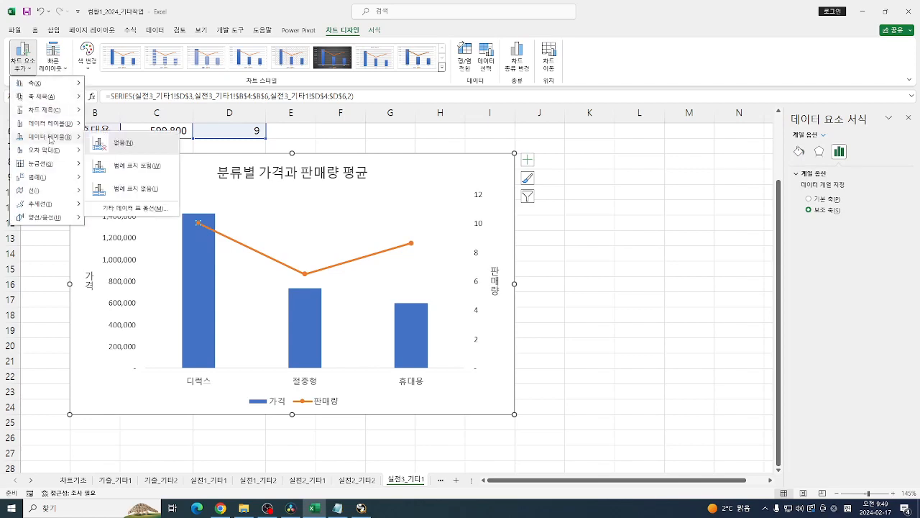
{"action": "mouse_move", "coordinate": [57, 129]}
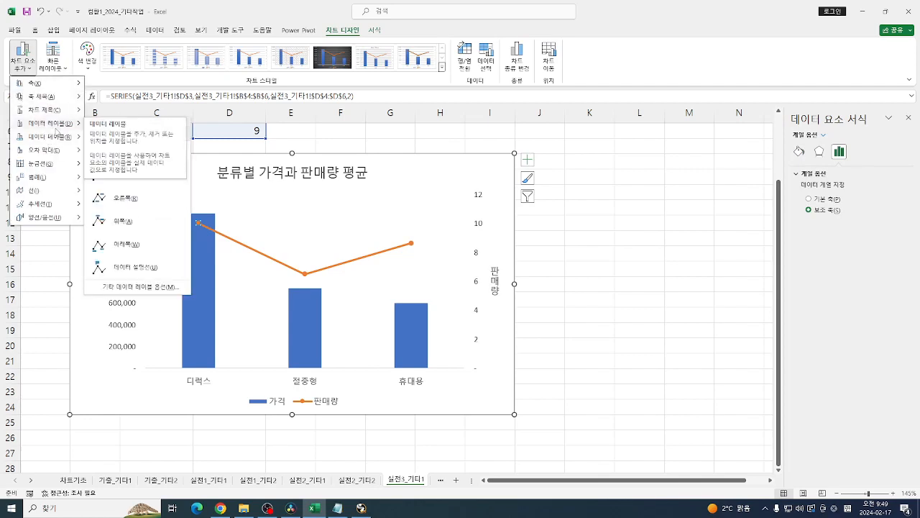
{"action": "left_click", "coordinate": [138, 243]}
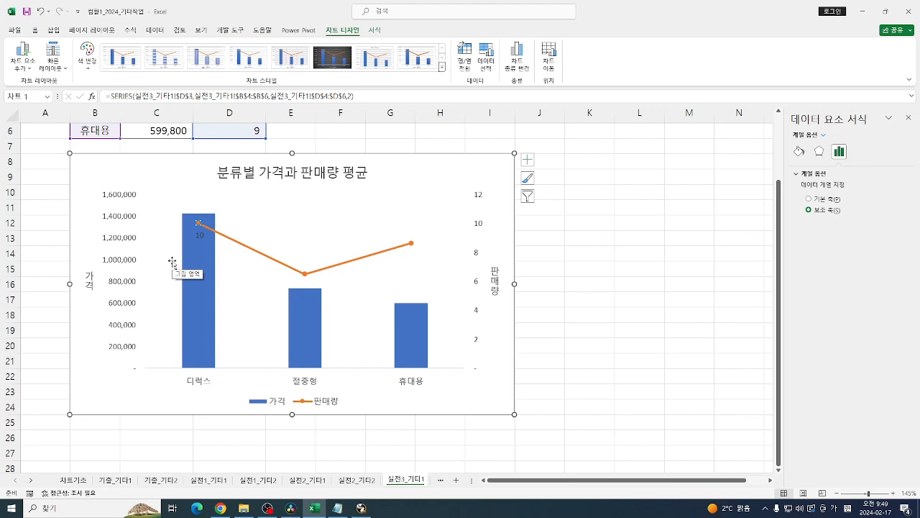
{"action": "left_click", "coordinate": [584, 224]}
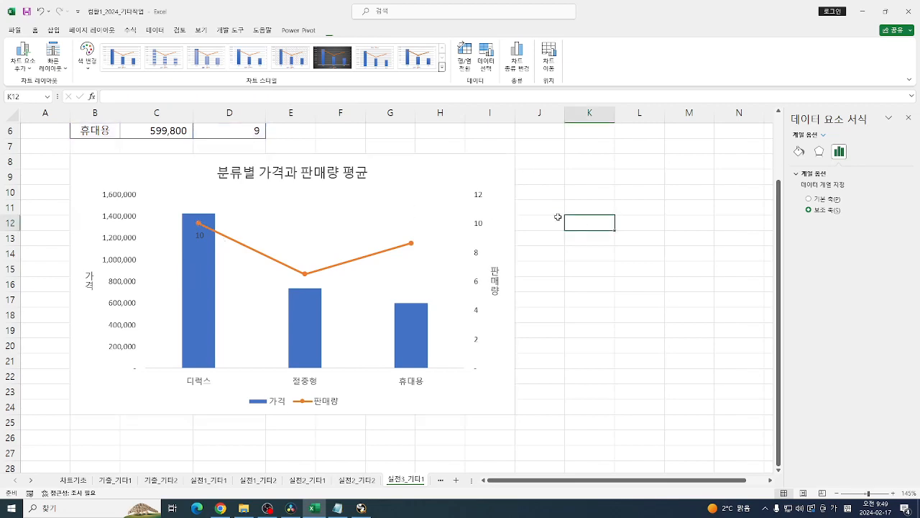
Give the chart area rounded corners (둥근 모서리) and the centred inner (안쪽) shadow preset, then deselect the chart.
{"action": "left_click", "coordinate": [449, 175]}
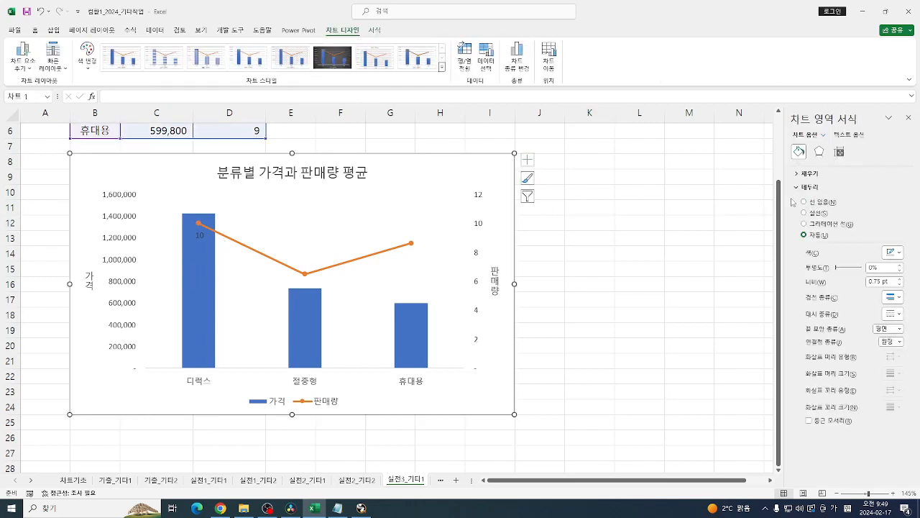
{"action": "left_click", "coordinate": [808, 421]}
{"action": "left_click", "coordinate": [819, 151]}
{"action": "left_click", "coordinate": [892, 188]}
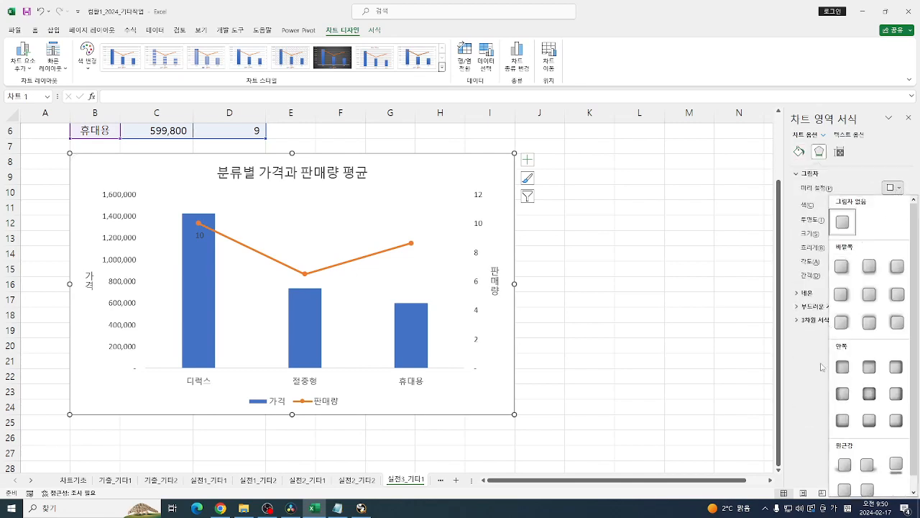
{"action": "left_click", "coordinate": [869, 396]}
{"action": "left_click", "coordinate": [677, 303]}
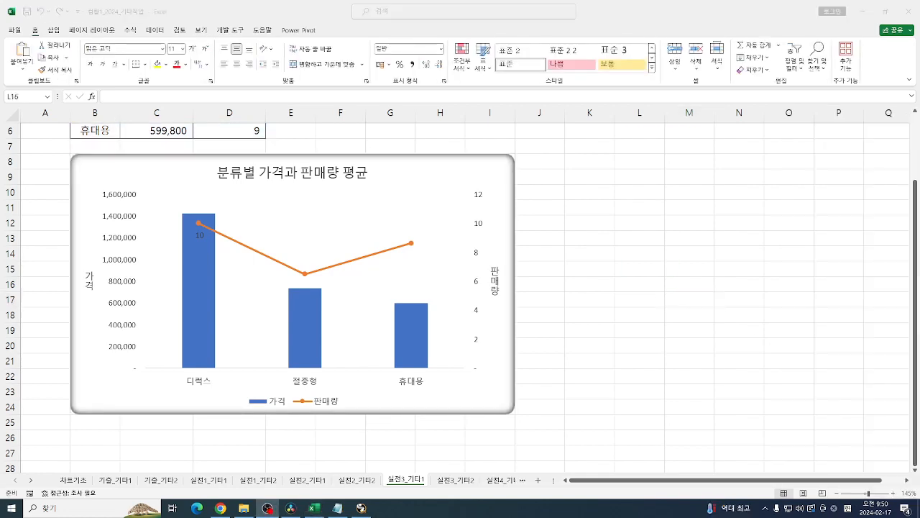
Switch to the 실전3_기타2 sheet and select the 사용체중 values in F6:F27.
{"action": "left_click", "coordinate": [456, 486]}
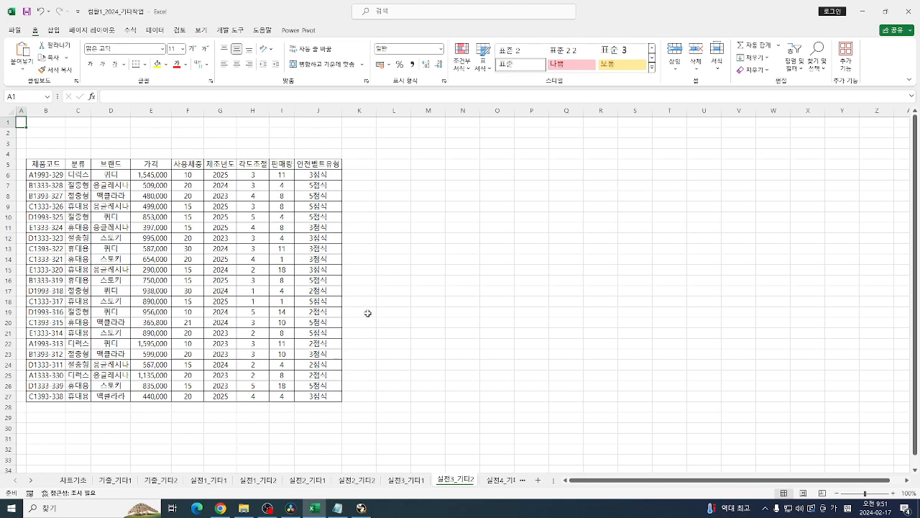
{"action": "left_click", "coordinate": [470, 185]}
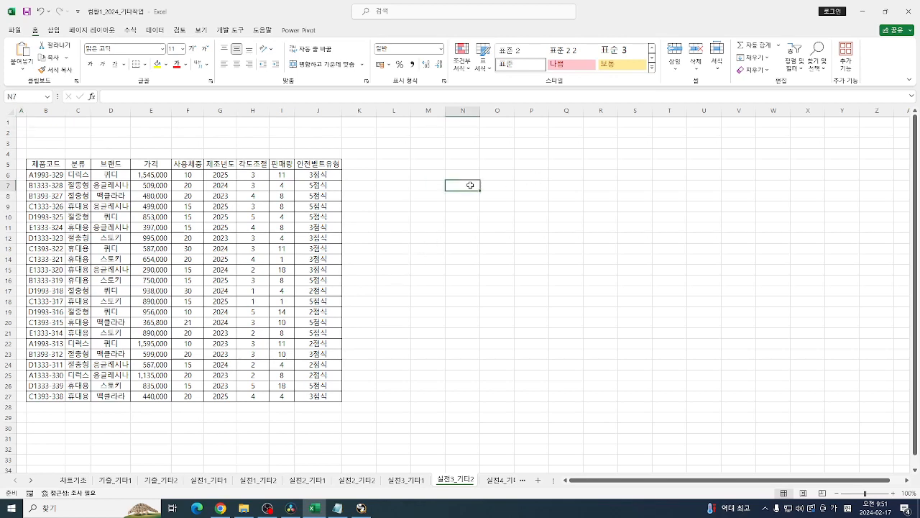
{"action": "left_click", "coordinate": [190, 176]}
{"action": "left_click", "coordinate": [189, 399], "text": "shift"}
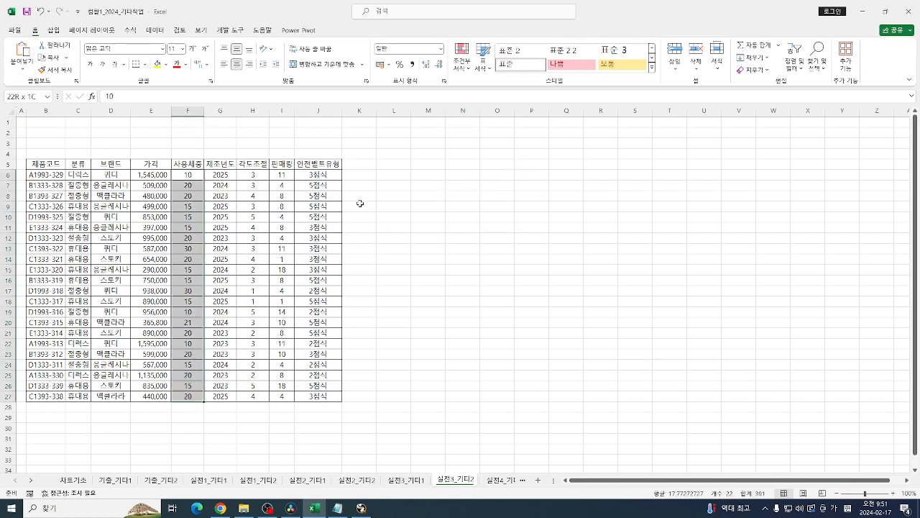
{"action": "scroll", "coordinate": [386, 218], "scroll_direction": "up", "scroll_amount": 3}
{"action": "left_click_drag", "start_coordinate": [453, 207], "coordinate": [453, 346]}
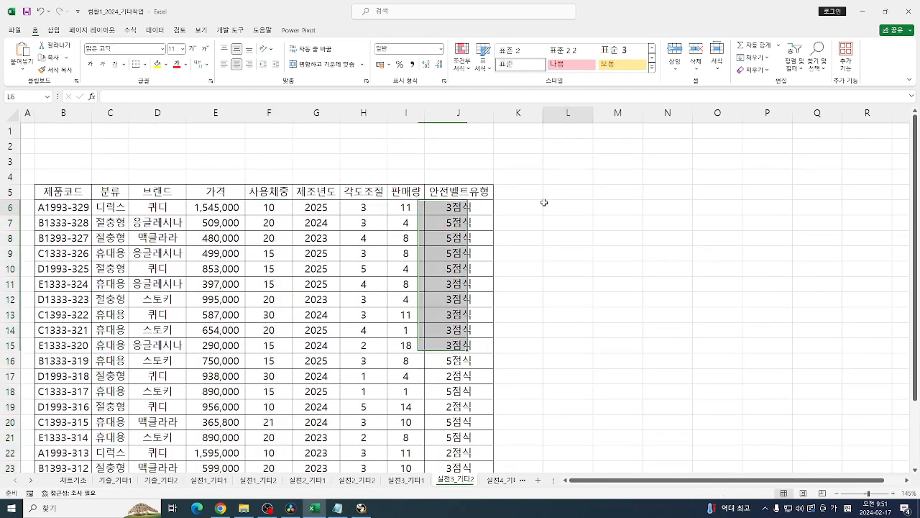
{"action": "left_click", "coordinate": [548, 206]}
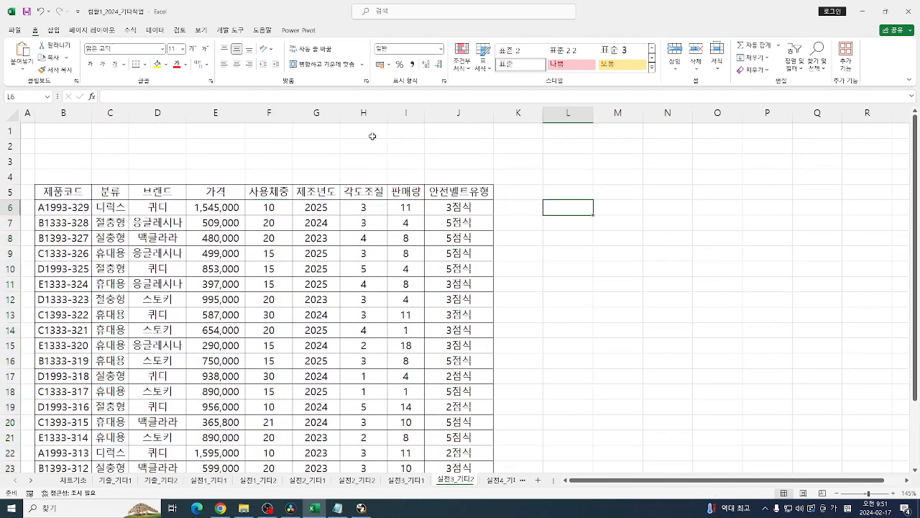
{"action": "left_click", "coordinate": [553, 219]}
{"action": "left_click", "coordinate": [584, 180]}
Start recording a macro named 상하서식 in the current workbook, with an empty cell outside the table selected.
{"action": "left_click", "coordinate": [573, 236]}
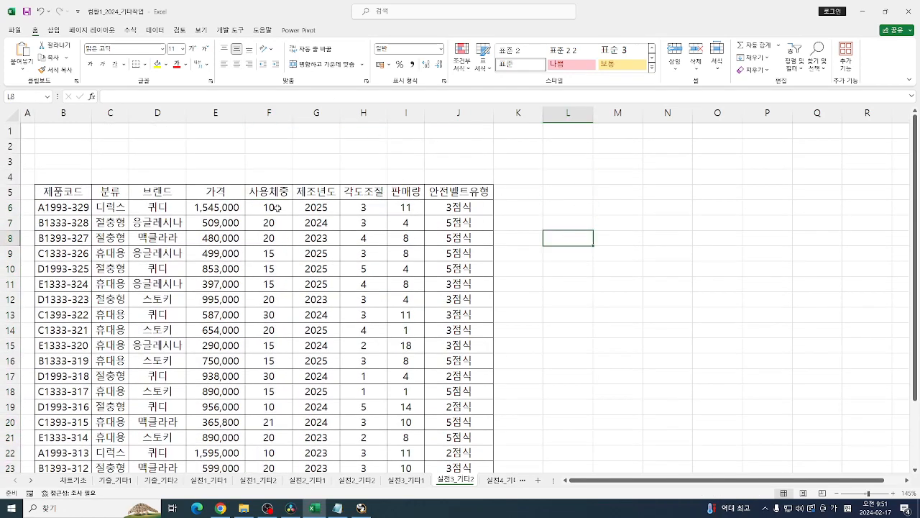
{"action": "left_click", "coordinate": [230, 31]}
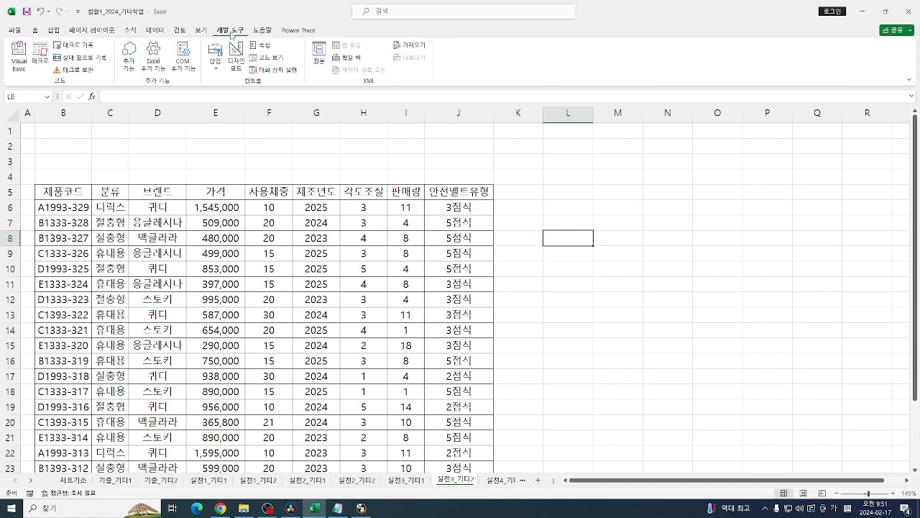
{"action": "left_click", "coordinate": [74, 44]}
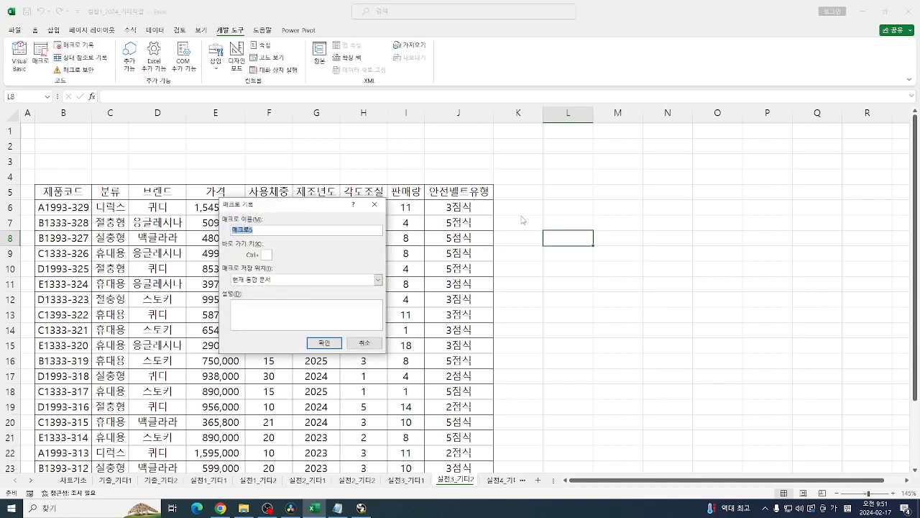
{"action": "type", "text": "ㅅ하서식"}
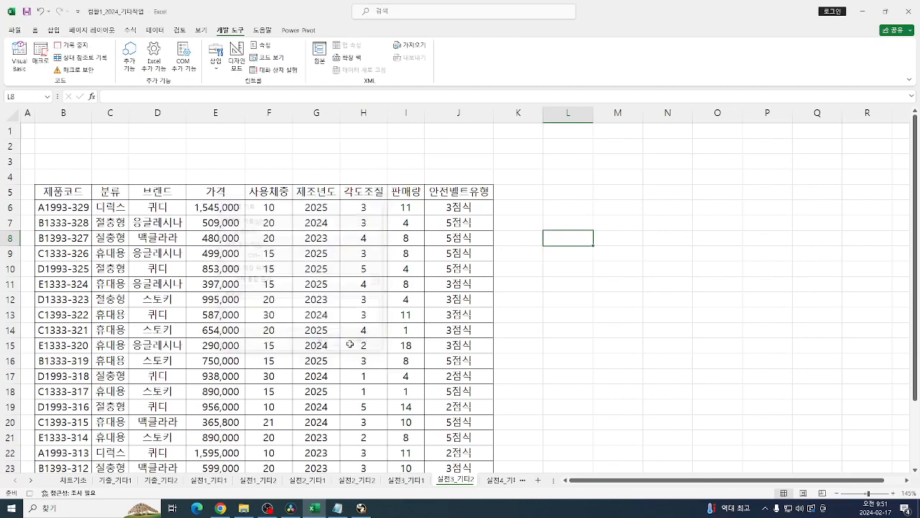
{"action": "left_click", "coordinate": [323, 343]}
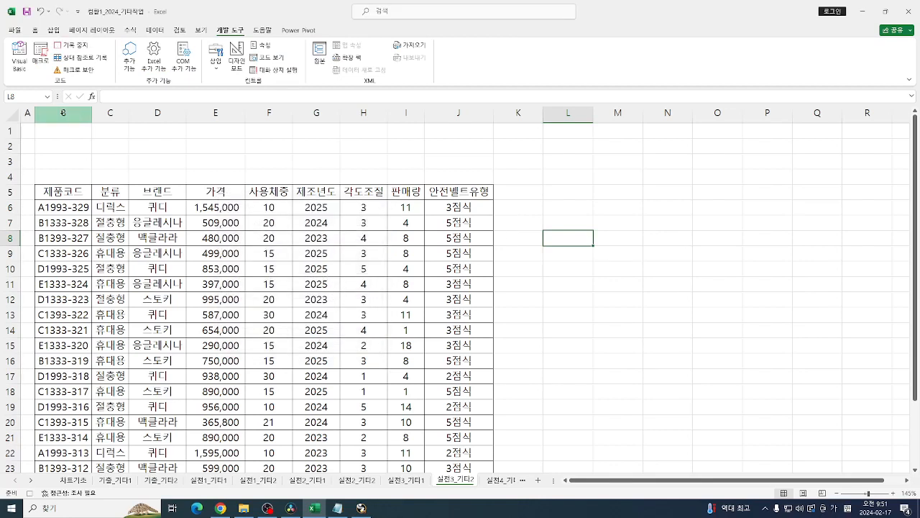
Select the range F6:F27 and clear the format code in its custom (사용자 지정) number format.
{"action": "left_click", "coordinate": [14, 96]}
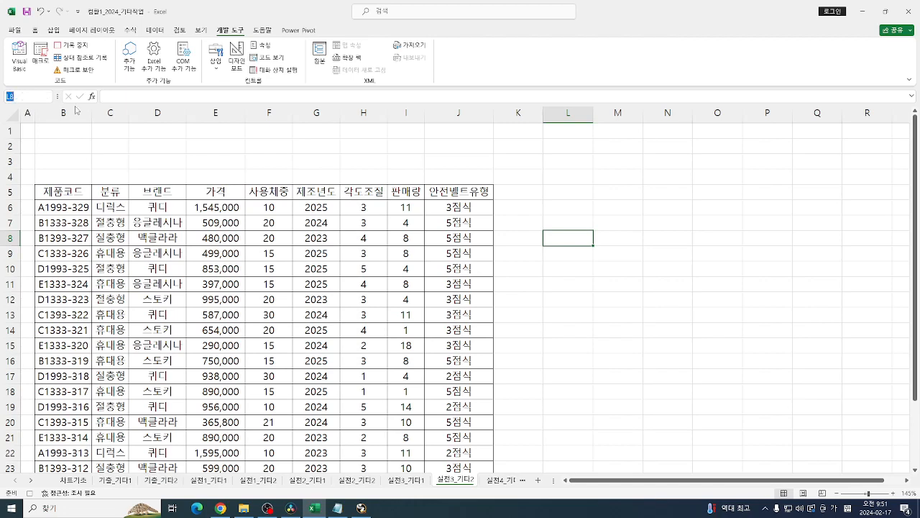
{"action": "type", "text": "ㄹ"}
{"action": "key", "text": "BackSpace"}
{"action": "key", "text": "Hangul"}
{"action": "type", "text": "f6:f25"}
{"action": "key", "text": "Return"}
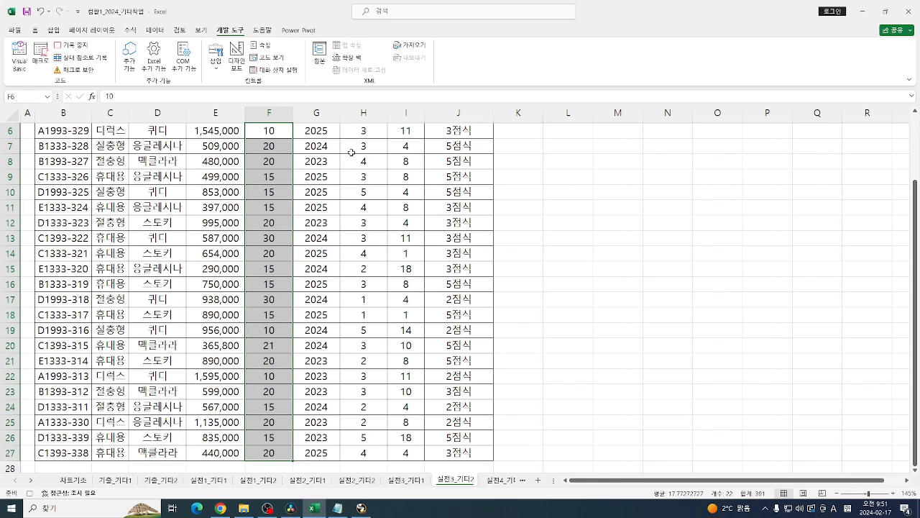
{"action": "key", "text": "ctrl+1"}
{"action": "left_click", "coordinate": [199, 271]}
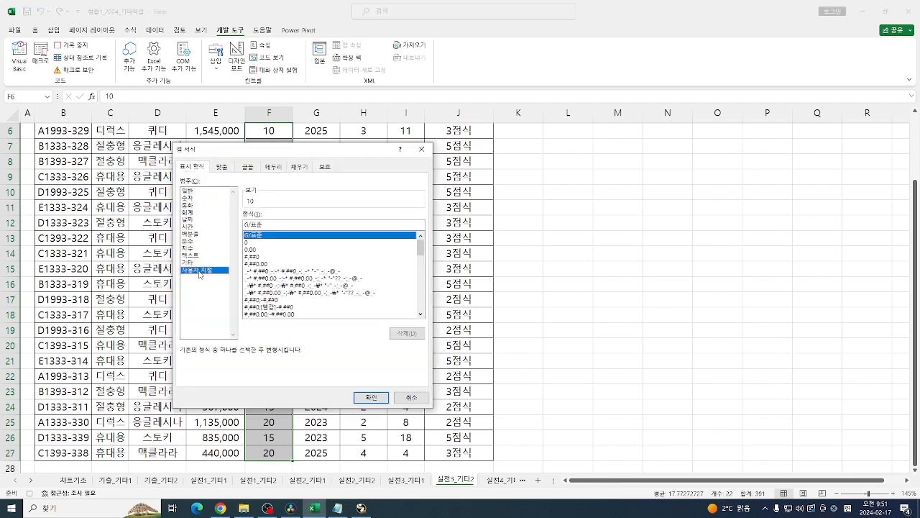
{"action": "left_click_drag", "start_coordinate": [274, 226], "coordinate": [218, 226]}
{"action": "key", "text": "BackSpace"}
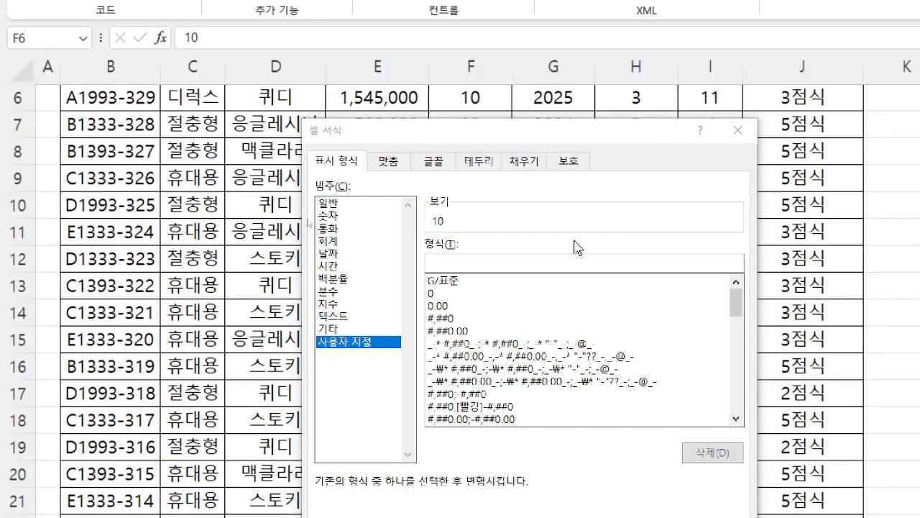
Enter the custom format section [=30][빨강]"▲" so that the value 30 displays as a red triangle.
{"action": "left_click", "coordinate": [490, 261]}
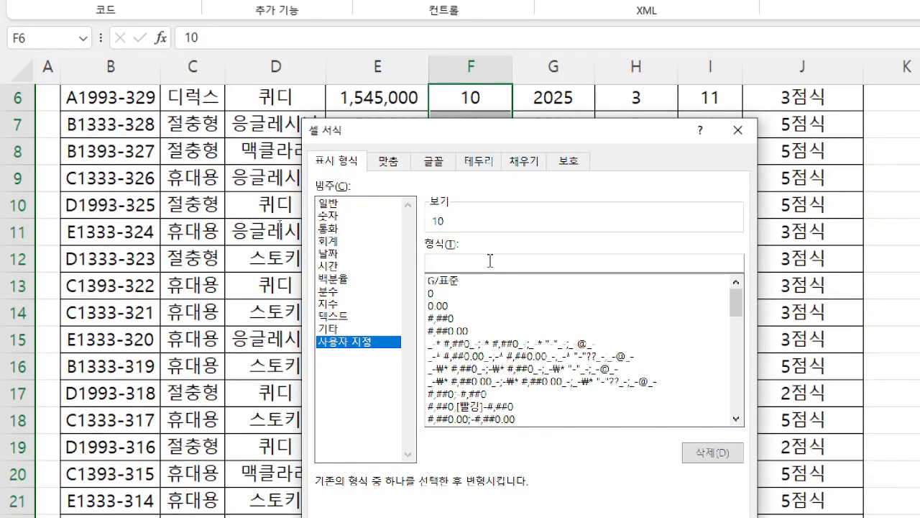
{"action": "type", "text": "[=30]"}
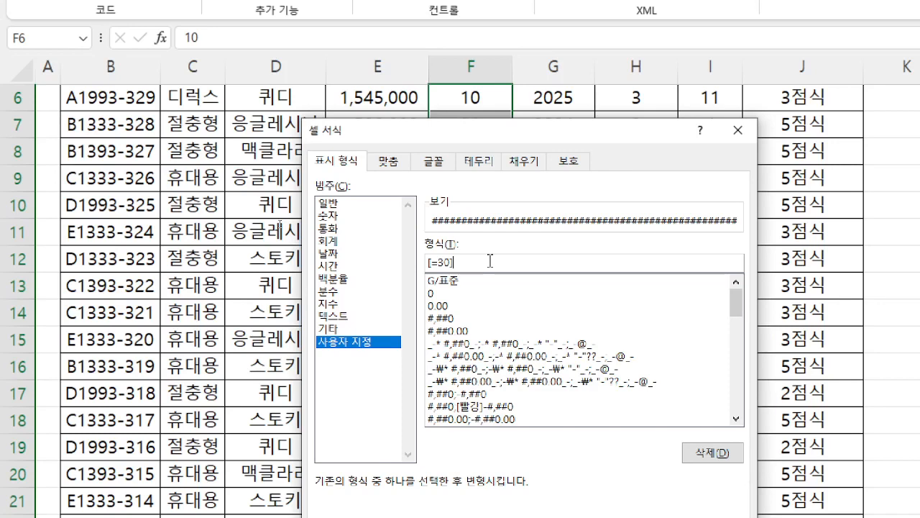
{"action": "type", "text": "["}
{"action": "type", "text": "빨강"}
{"action": "type", "text": "]"}
{"action": "type", "text": "\"ㅈ"}
{"action": "key", "text": "Hangul_Hanja"}
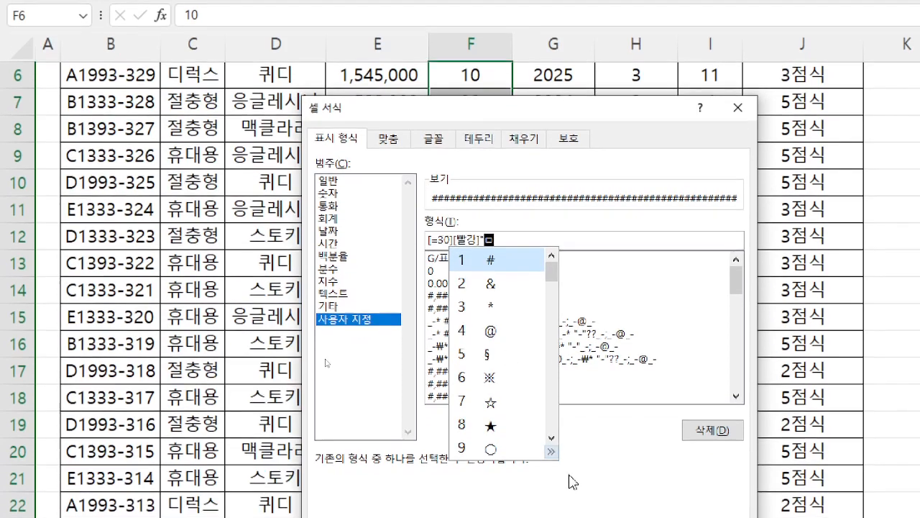
{"action": "left_click", "coordinate": [550, 451]}
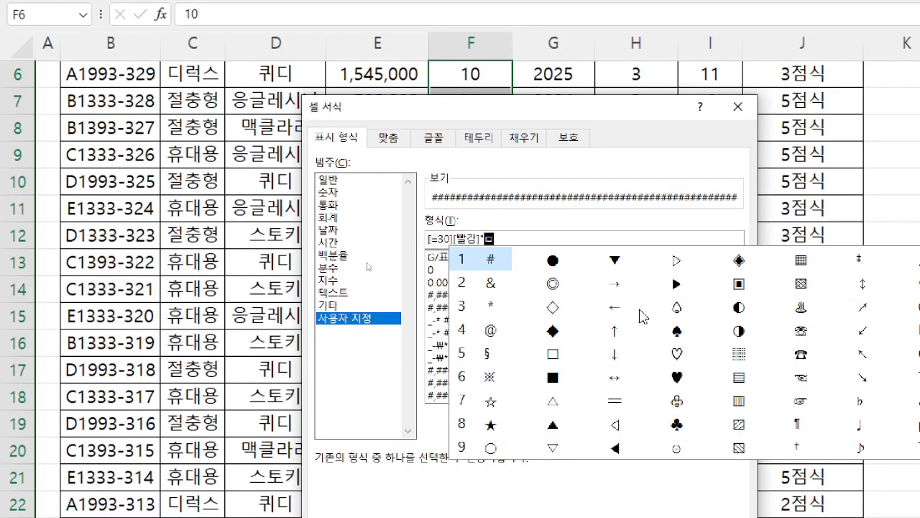
{"action": "left_click", "coordinate": [551, 426]}
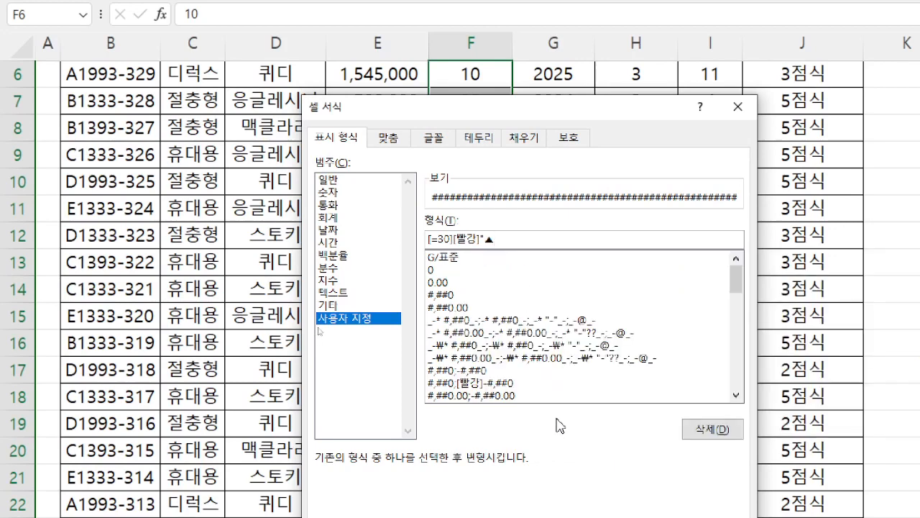
{"action": "type", "text": "\""}
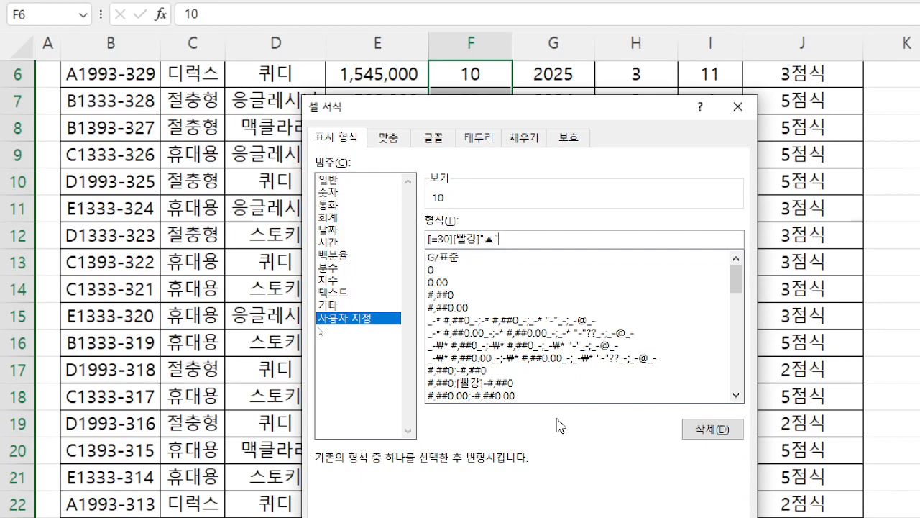
Add the sections [=10][파랑]"▼" and 0 to the custom format code and apply it to the range.
{"action": "type", "text": ";[=10]\"ㅁ"}
{"action": "key", "text": "Hangul_Hanja"}
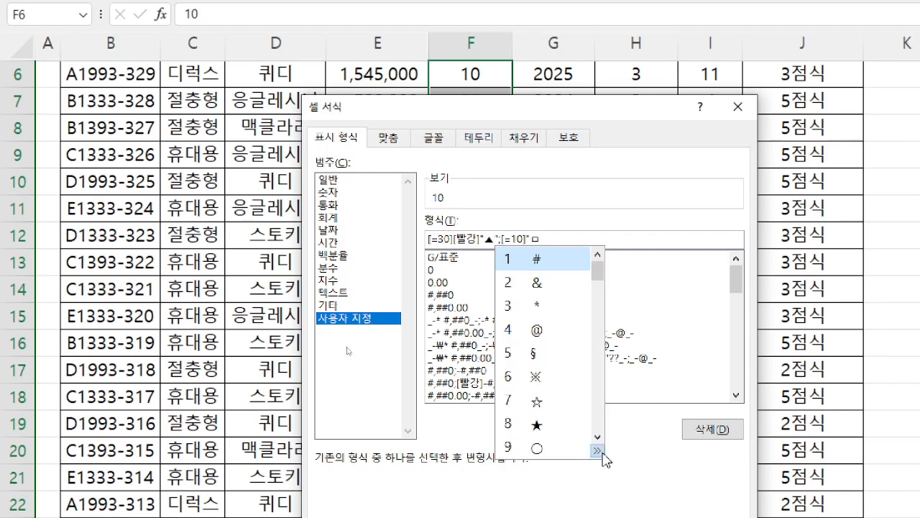
{"action": "left_click", "coordinate": [597, 450]}
{"action": "left_click", "coordinate": [669, 263]}
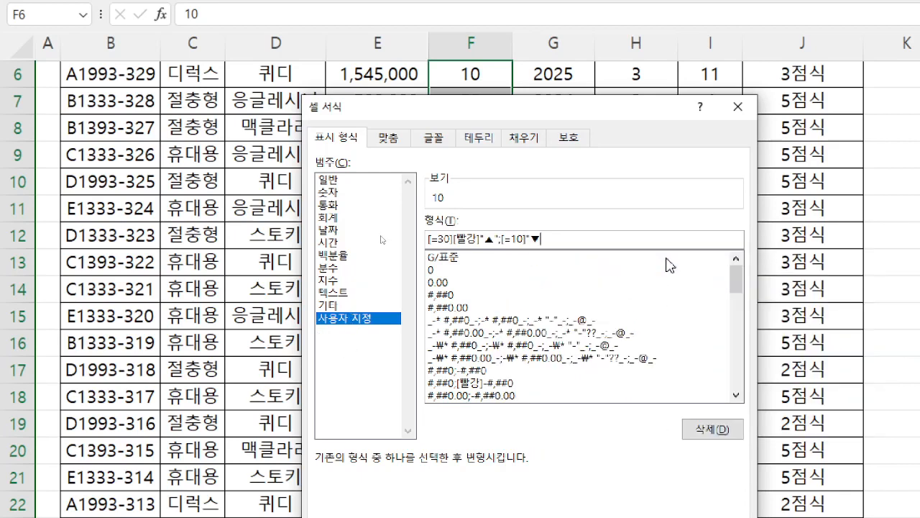
{"action": "type", "text": "\""}
{"action": "key", "text": "Left"}
{"action": "key", "text": "Left"}
{"action": "key", "text": "Left"}
{"action": "type", "text": "[파랑]\"▼\""}
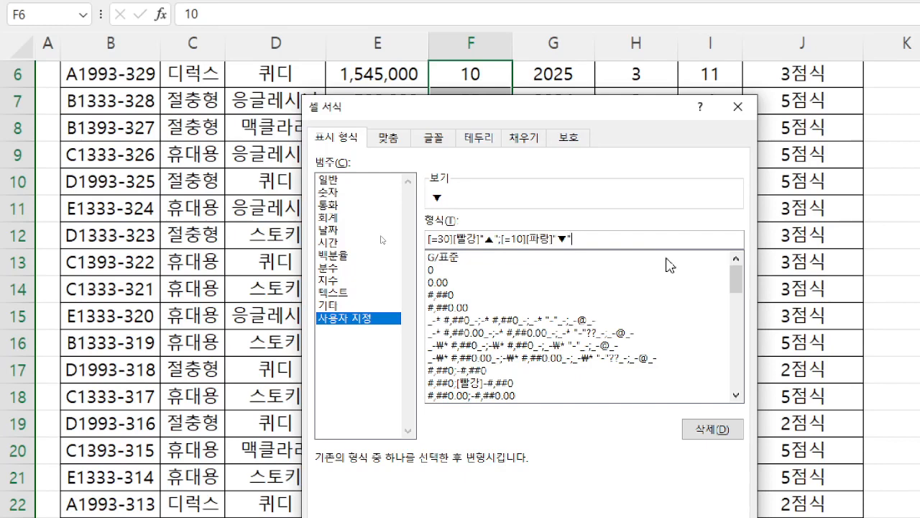
{"action": "type", "text": ";0"}
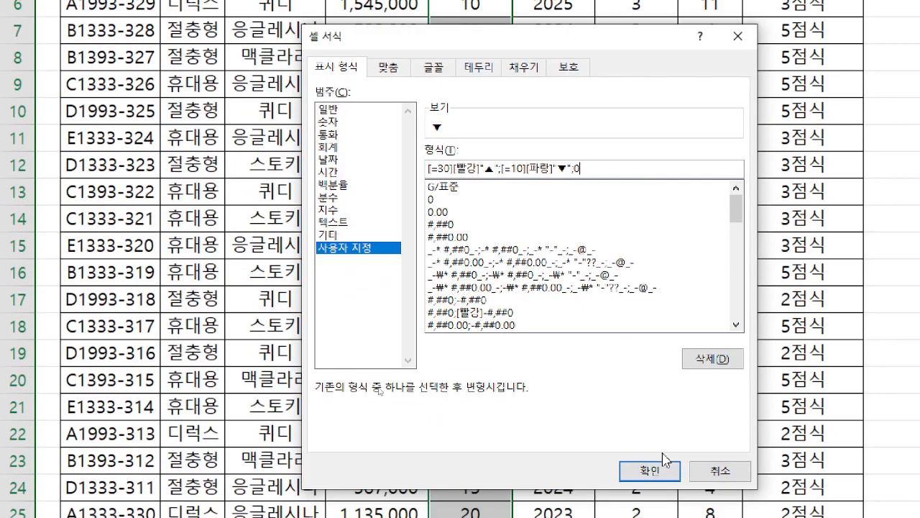
{"action": "left_click", "coordinate": [652, 467]}
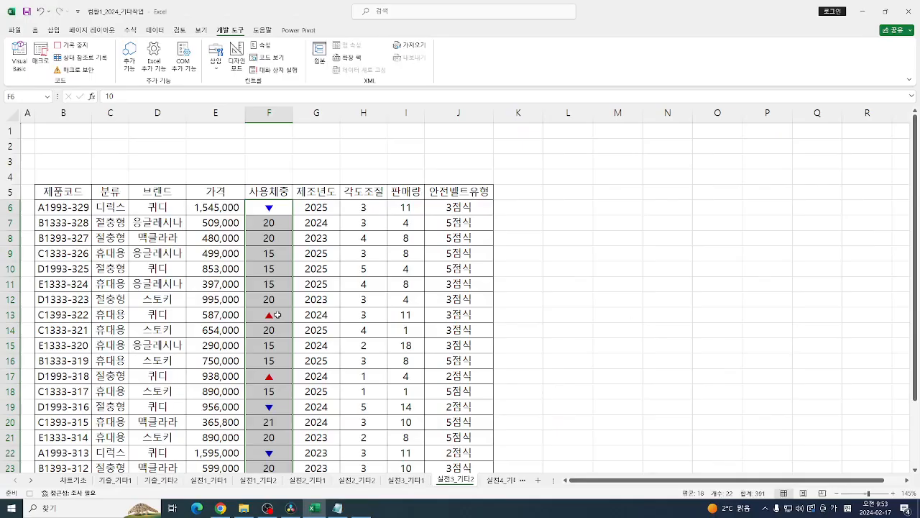
Deselect the formatted range by selecting cell F2 and stop recording the macro.
{"action": "key", "text": "ctrl+q"}
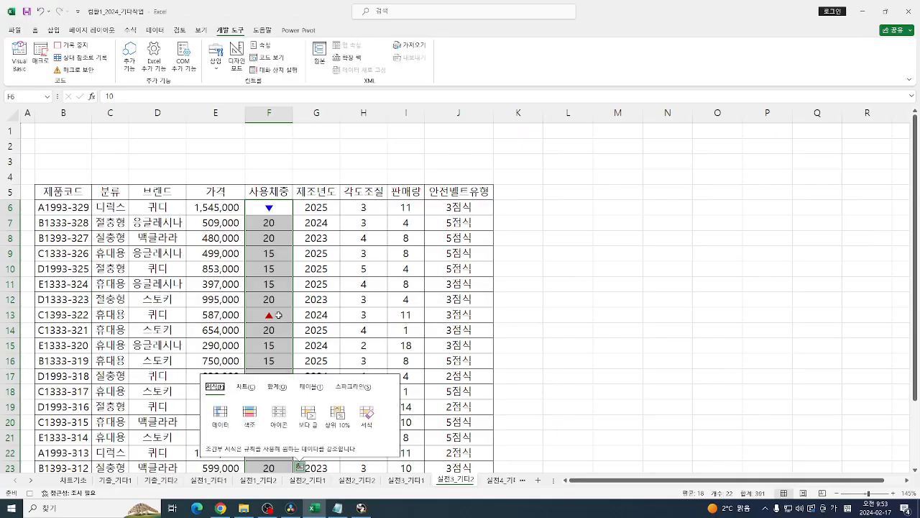
{"action": "left_click", "coordinate": [269, 141]}
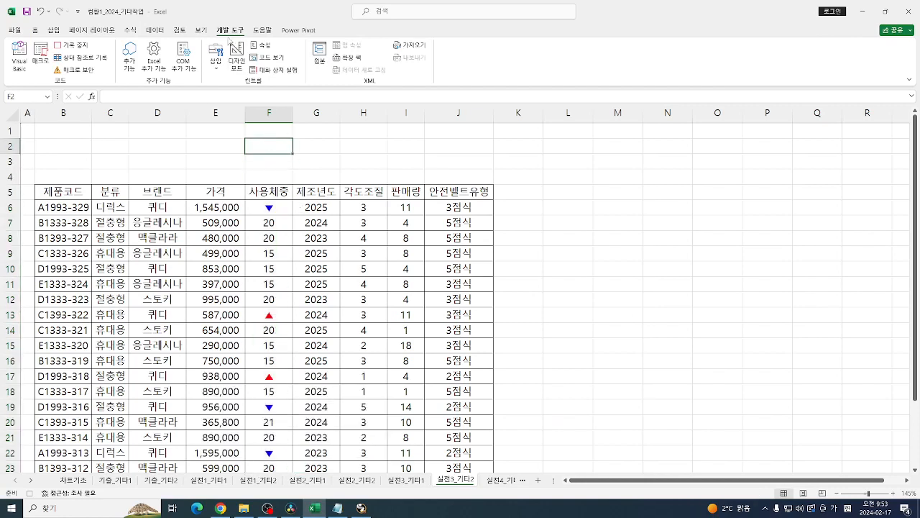
{"action": "left_click", "coordinate": [71, 44]}
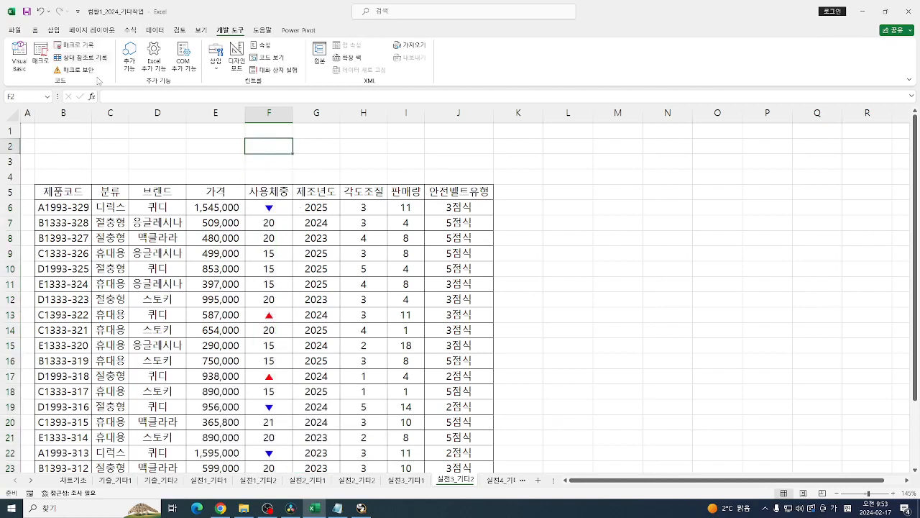
Insert a form control button over C2:D3 and assign the 상하서식 macro to it.
{"action": "left_click", "coordinate": [385, 173]}
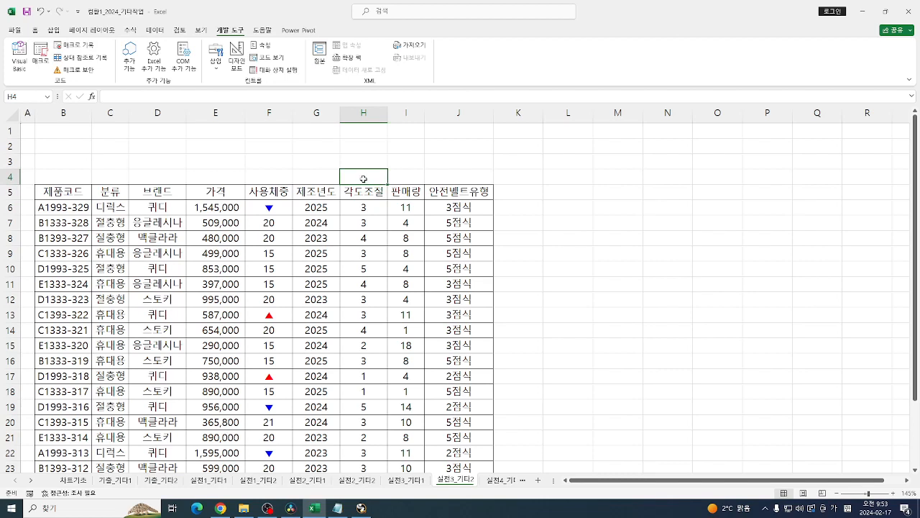
{"action": "left_click", "coordinate": [216, 61]}
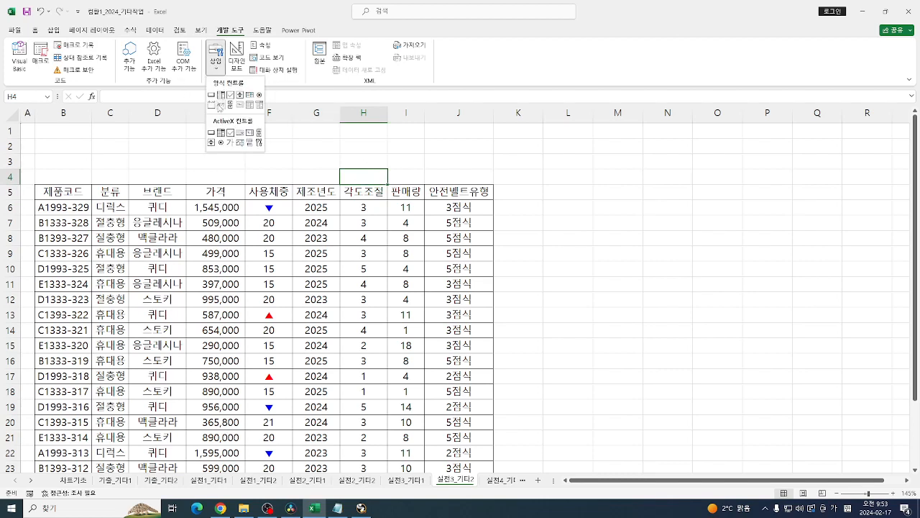
{"action": "left_click", "coordinate": [211, 95]}
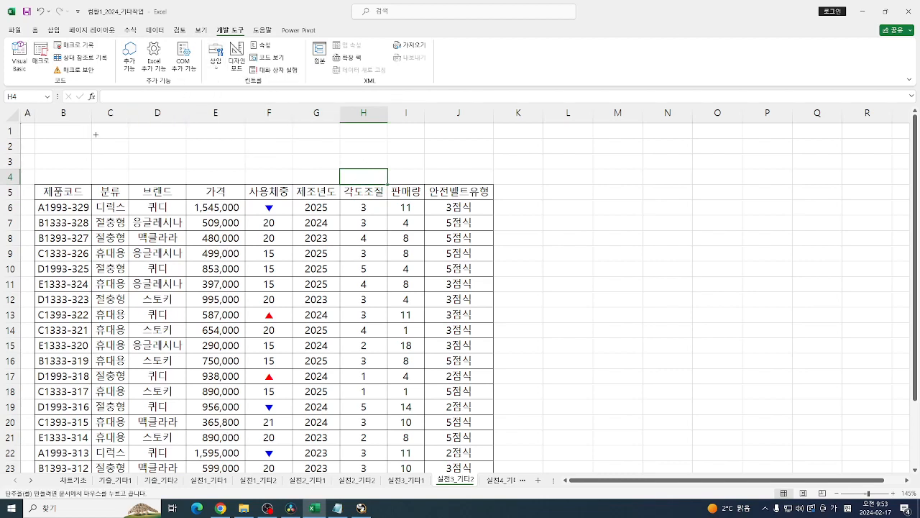
{"action": "left_click_drag", "start_coordinate": [95, 138], "coordinate": [181, 167]}
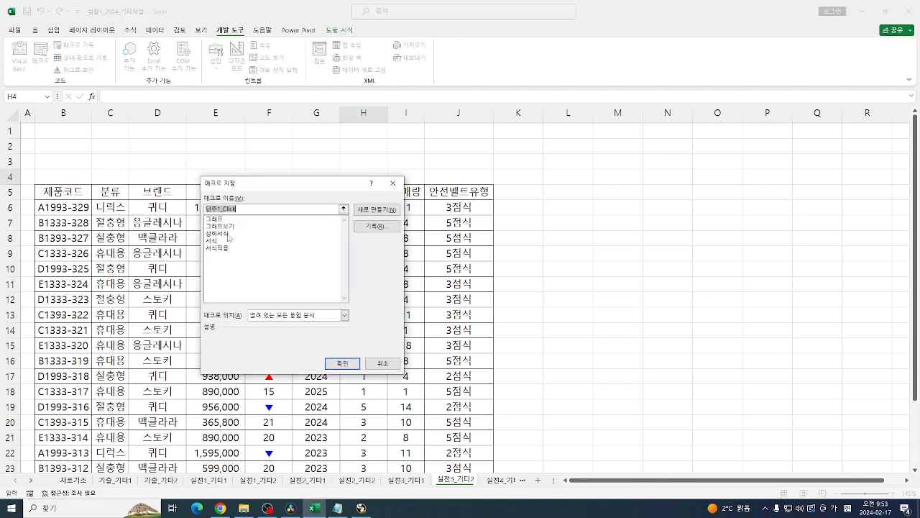
{"action": "left_click", "coordinate": [228, 235]}
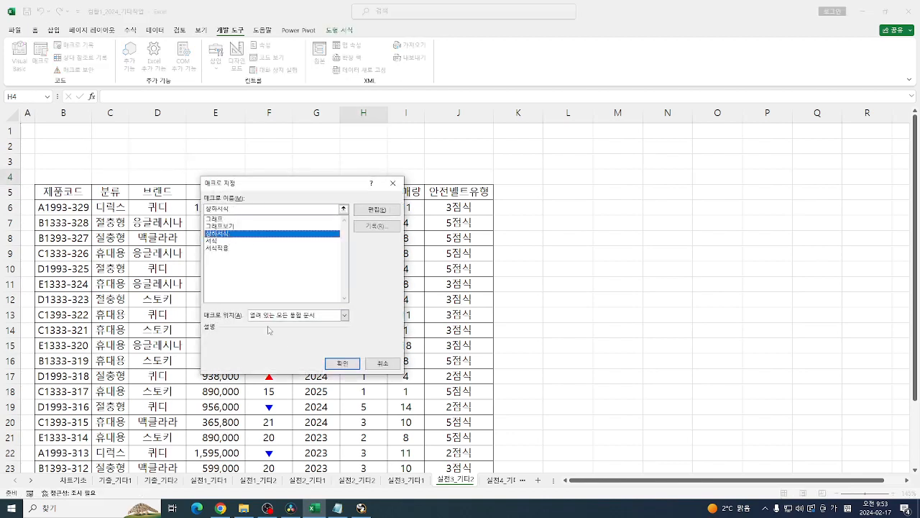
{"action": "left_click", "coordinate": [355, 367]}
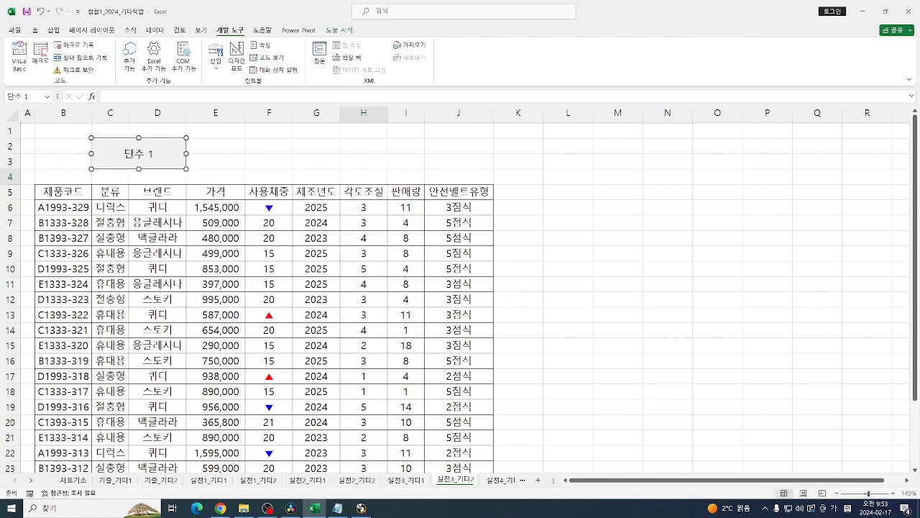
Replace the new button's label with 상하서식 and deselect the button.
{"action": "left_click", "coordinate": [180, 147]}
{"action": "key", "text": "shift+End"}
{"action": "key", "text": "Delete"}
{"action": "type", "text": "상"}
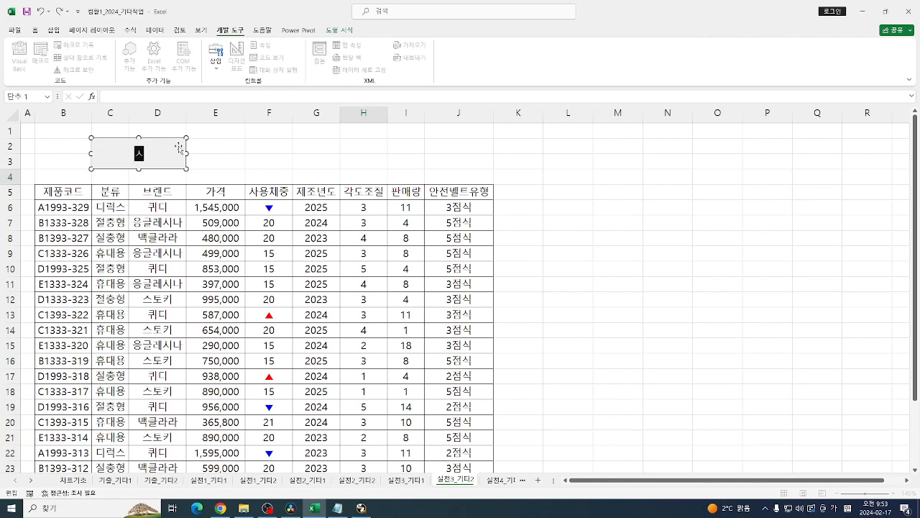
{"action": "type", "text": "세서식"}
{"action": "left_click", "coordinate": [239, 149]}
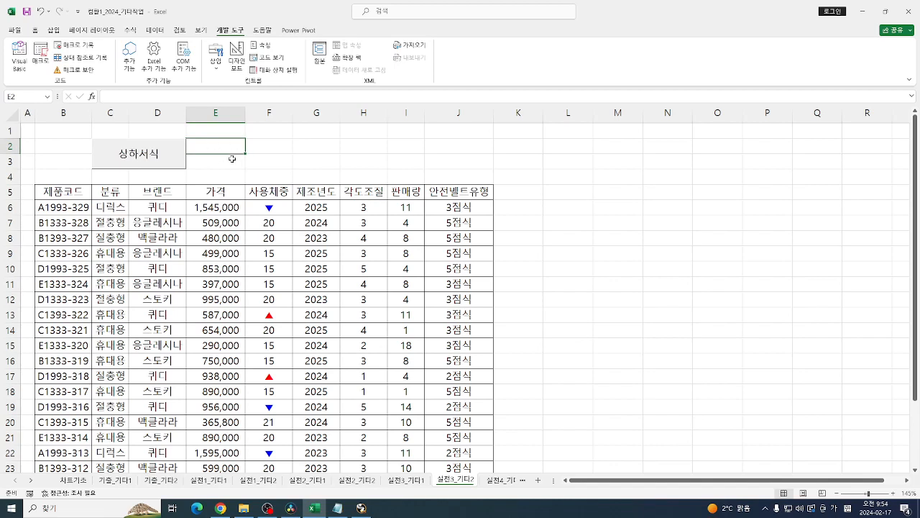
Start recording a macro named 일반서식 in the current workbook with cell K3 selected.
{"action": "left_click", "coordinate": [530, 158]}
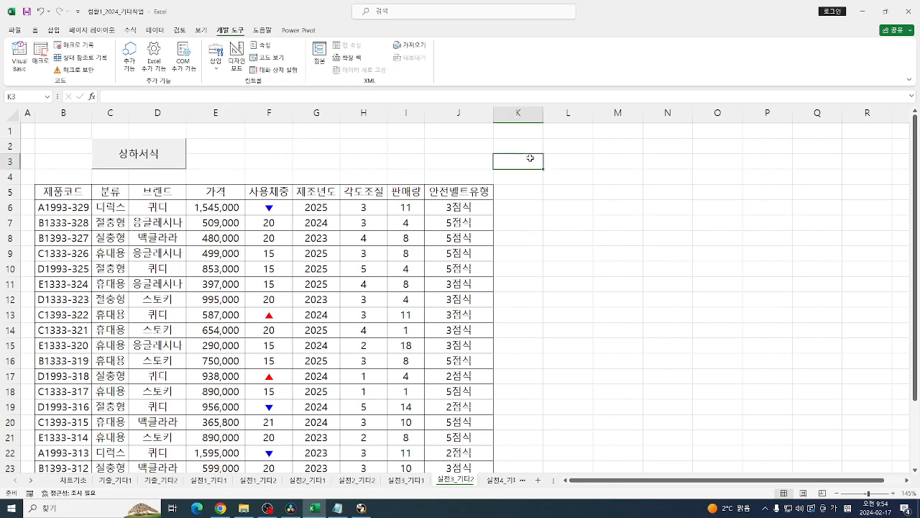
{"action": "left_click", "coordinate": [76, 45]}
{"action": "type", "text": "일반서식"}
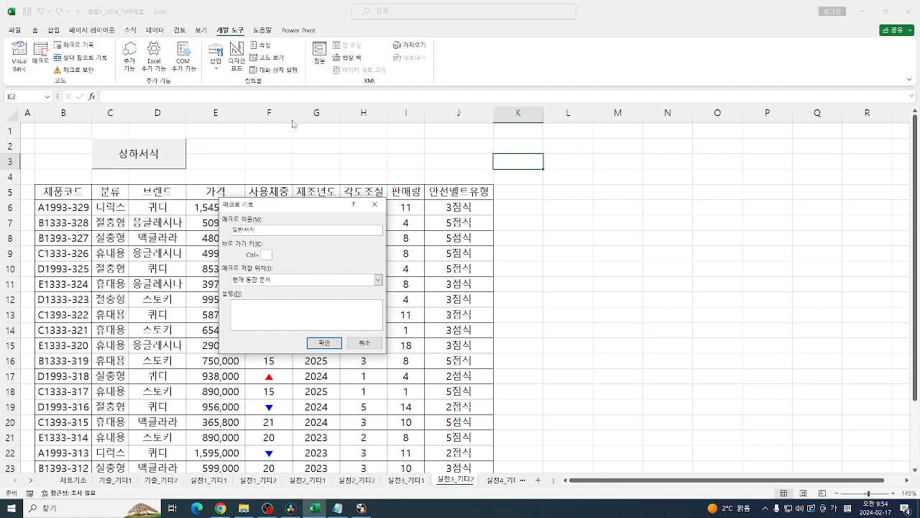
{"action": "key", "text": "Return"}
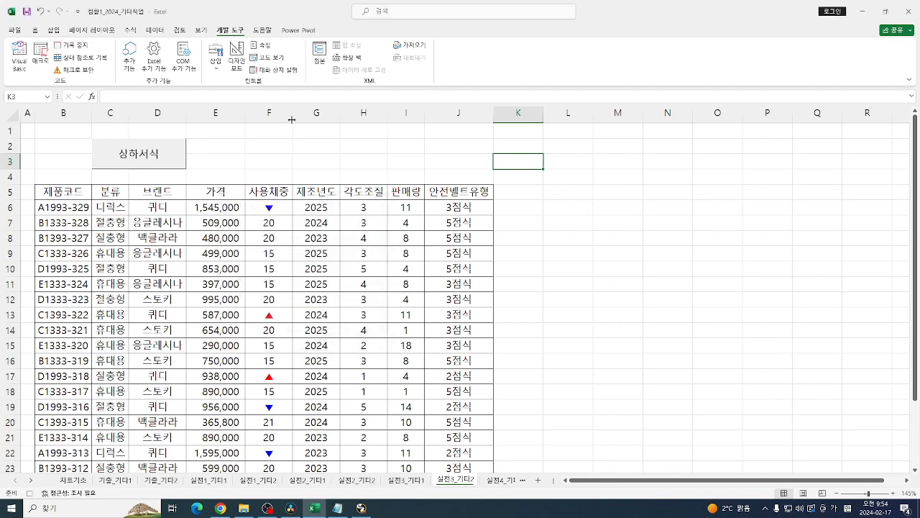
Apply the General (일반) number format to the 사용체중 values in F6:F27.
{"action": "left_click", "coordinate": [266, 208]}
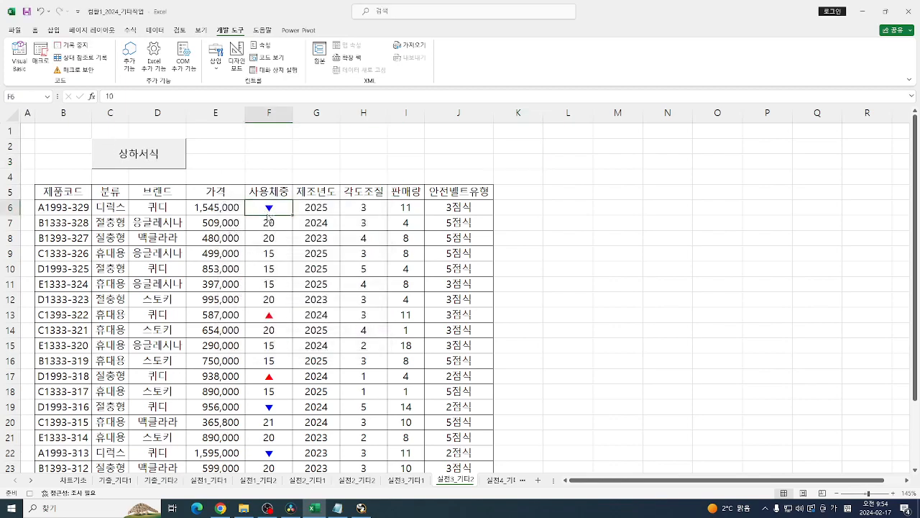
{"action": "key", "text": "ctrl+shift+Down"}
{"action": "scroll", "coordinate": [268, 216], "scroll_direction": "up", "scroll_amount": 2}
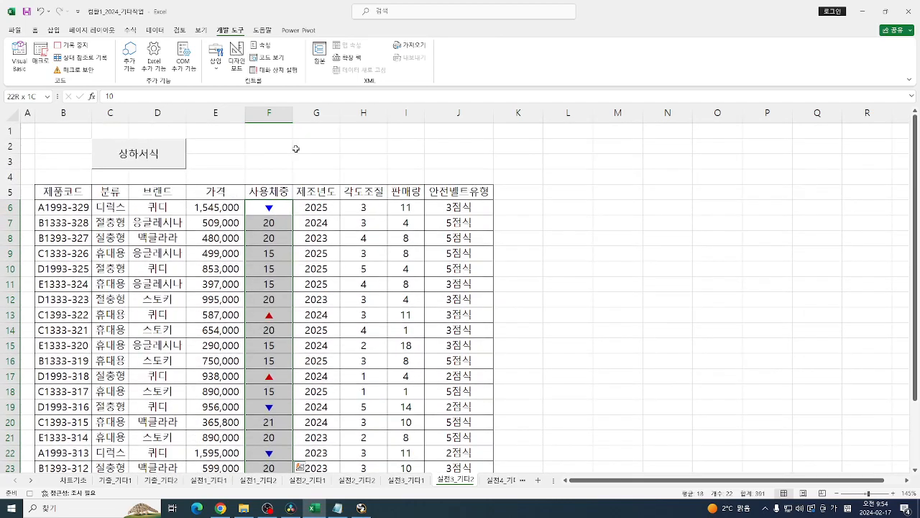
{"action": "left_click", "coordinate": [35, 30]}
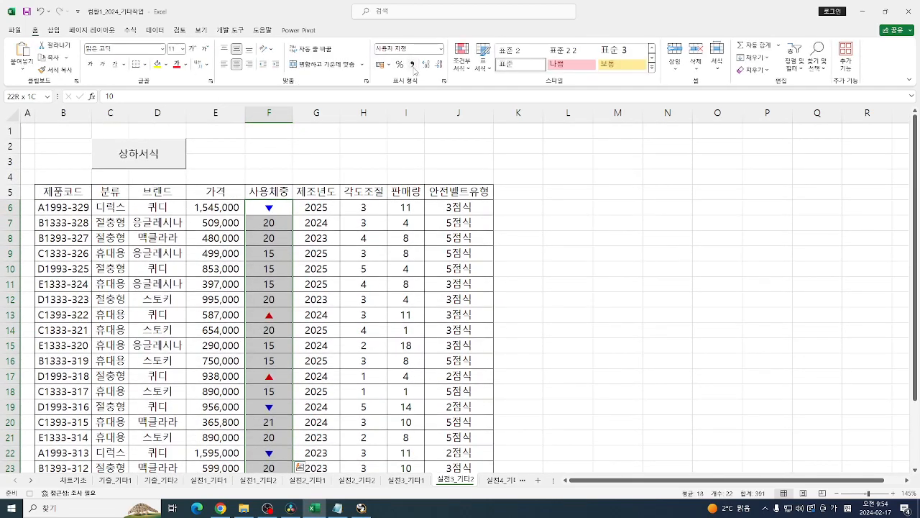
{"action": "left_click", "coordinate": [439, 50]}
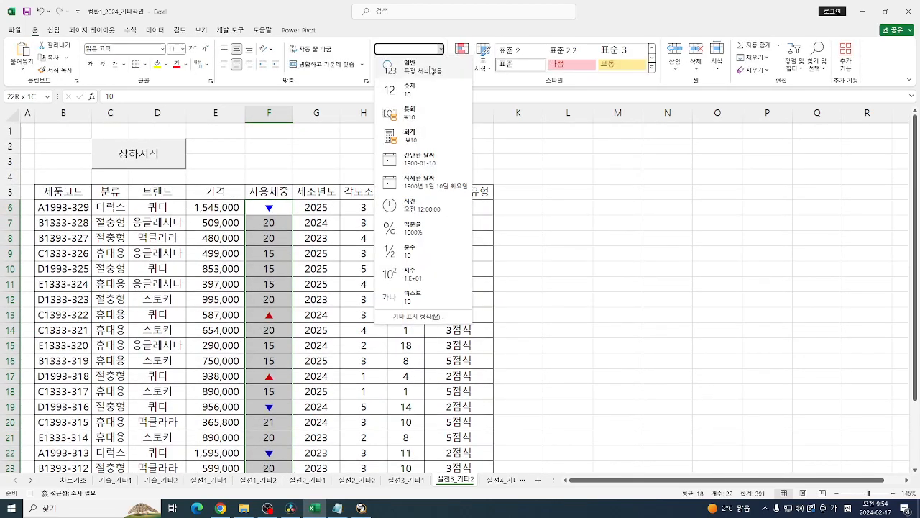
{"action": "left_click", "coordinate": [402, 63]}
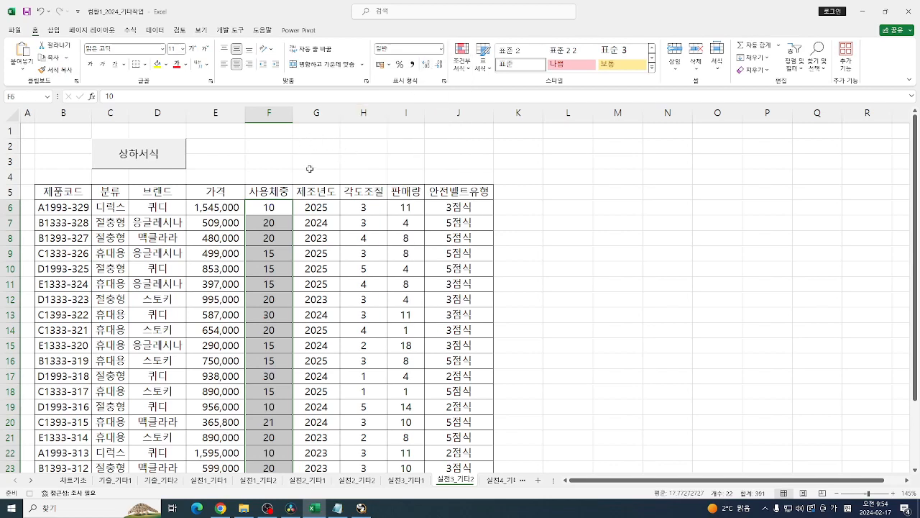
Deselect the formatted range by selecting cell F4 and stop recording the 일반서식 macro.
{"action": "left_click", "coordinate": [279, 174]}
{"action": "left_click", "coordinate": [230, 30]}
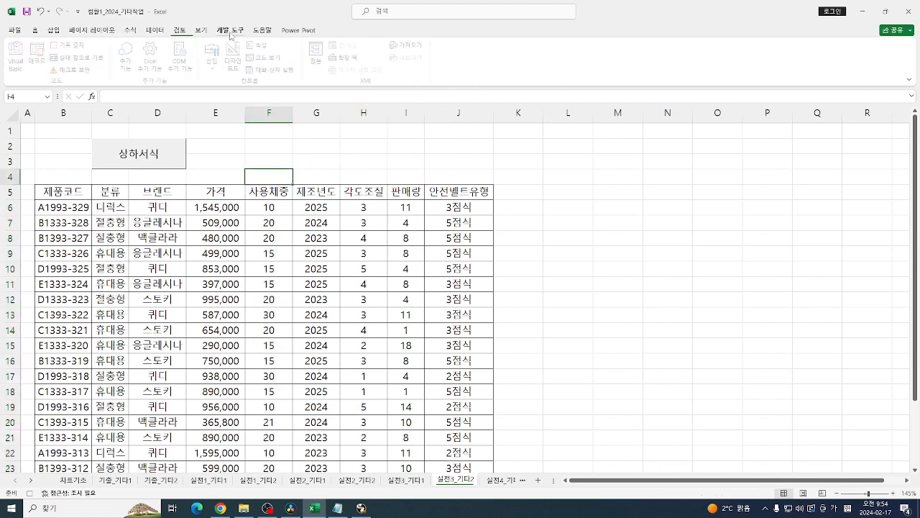
{"action": "left_click", "coordinate": [64, 49]}
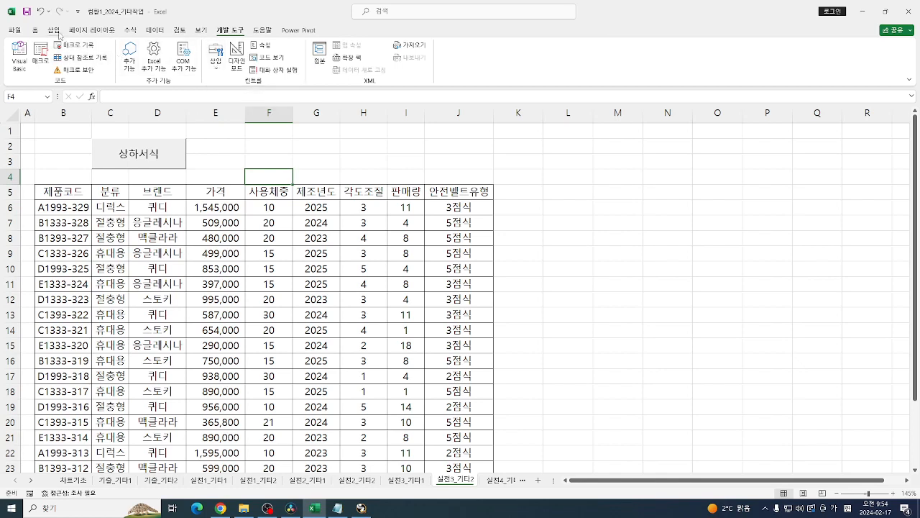
Insert a bevel rectangle shape (사각형: 빗면) covering cells H2:I3 and deselect it.
{"action": "left_click", "coordinate": [55, 32]}
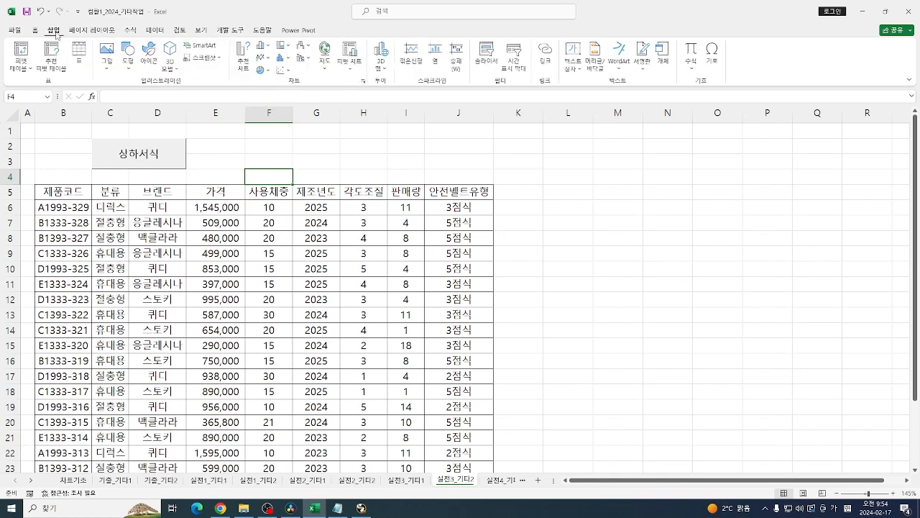
{"action": "left_click", "coordinate": [130, 70]}
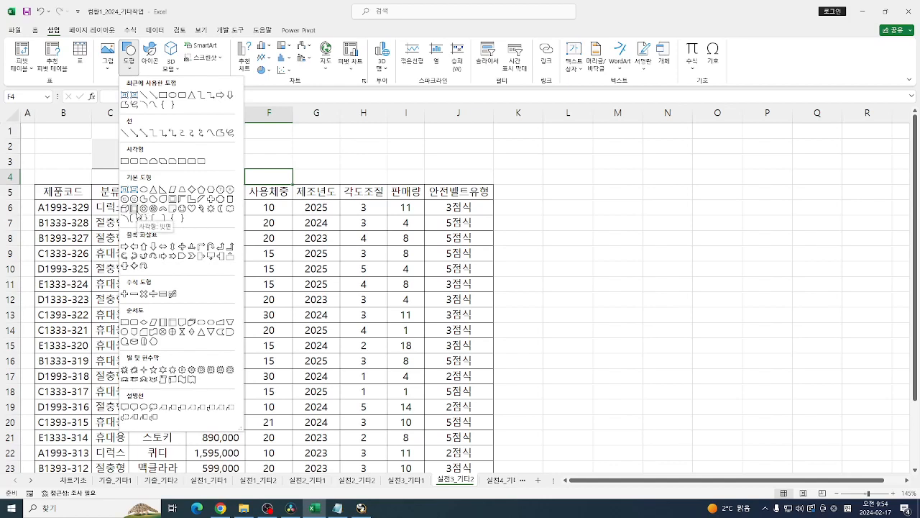
{"action": "left_click", "coordinate": [136, 214]}
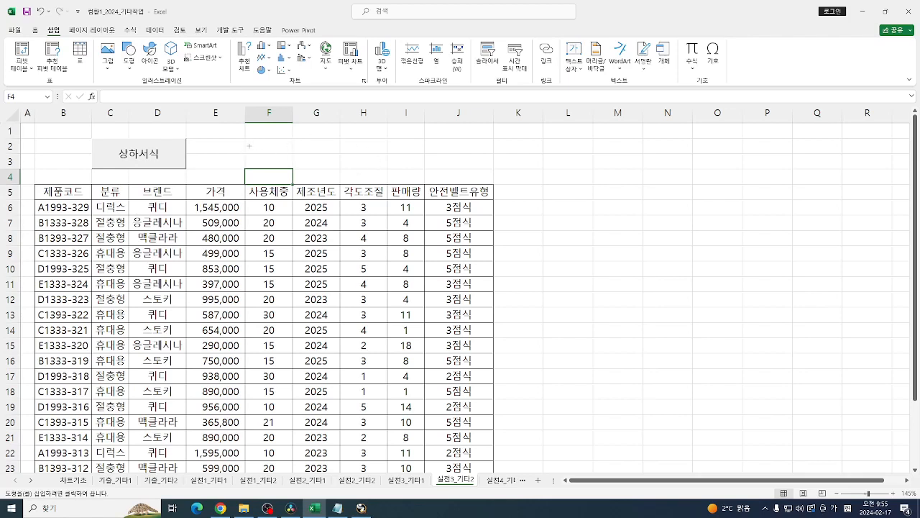
{"action": "mouse_move", "coordinate": [339, 139]}
{"action": "left_mouse_down"}
{"action": "mouse_move", "coordinate": [391, 165]}
{"action": "mouse_move", "coordinate": [424, 168]}
{"action": "left_mouse_up"}
{"action": "left_click", "coordinate": [484, 156]}
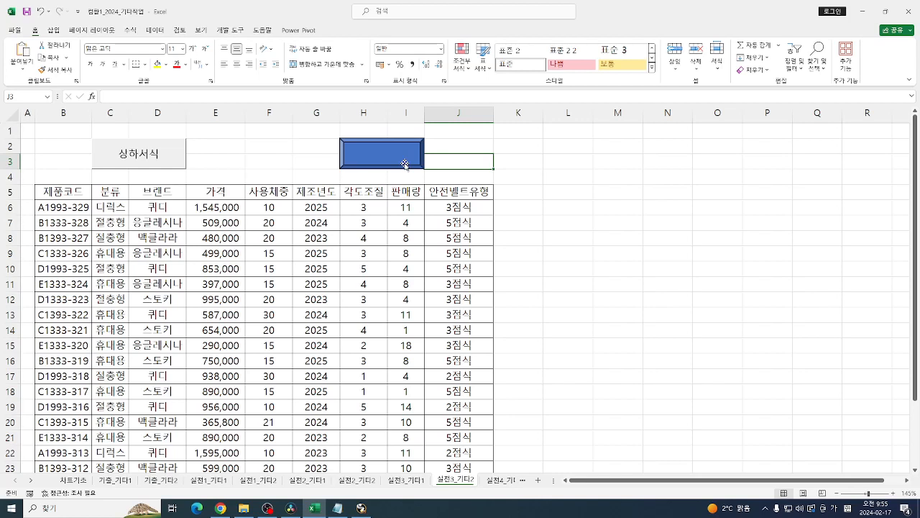
Label the bevel shape with the text 일반서식 and deselect it.
{"action": "right_click", "coordinate": [405, 164]}
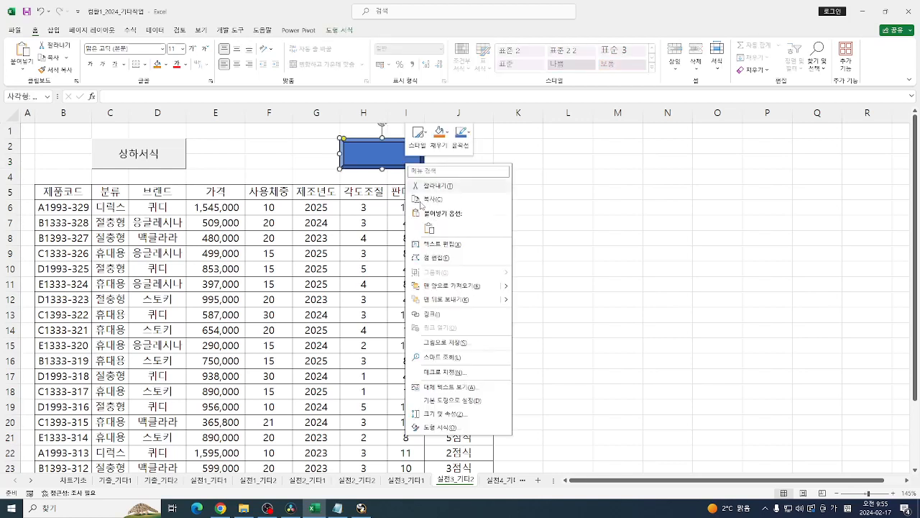
{"action": "left_click", "coordinate": [452, 246]}
{"action": "type", "text": "이"}
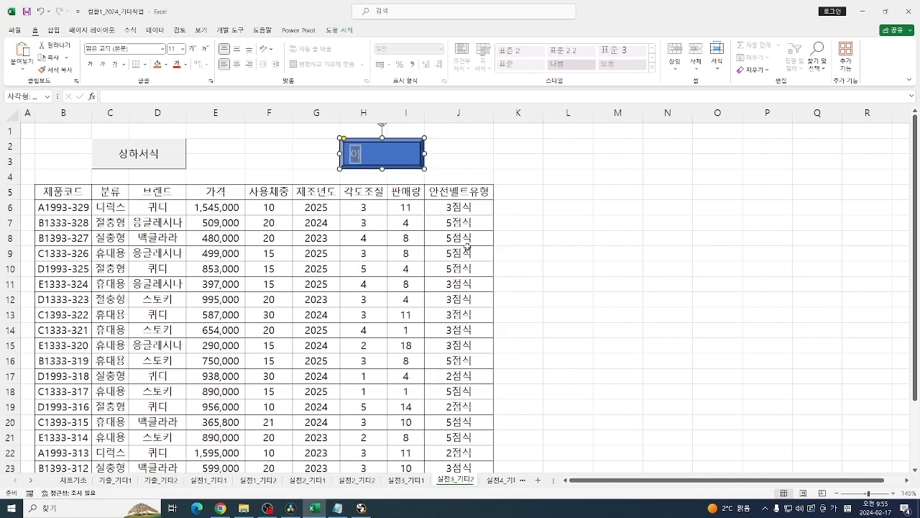
{"action": "type", "text": "반시"}
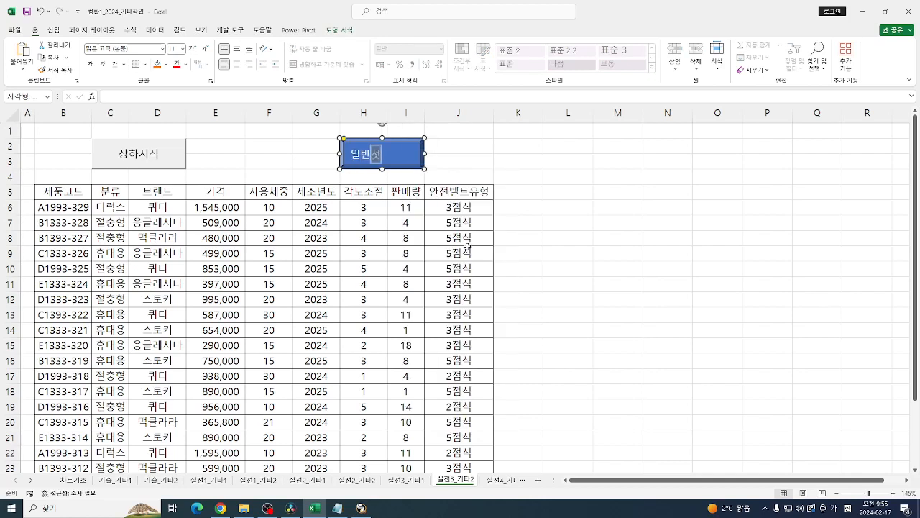
{"action": "type", "text": "식"}
{"action": "left_click", "coordinate": [548, 174]}
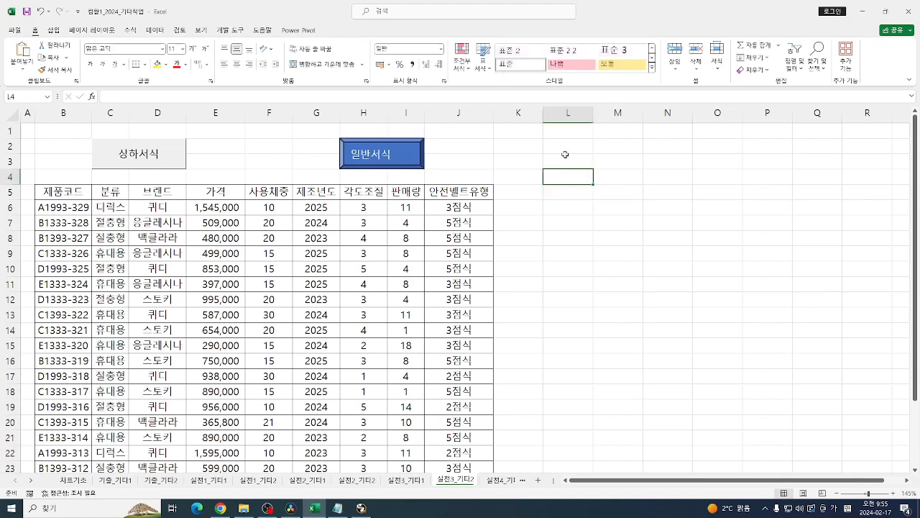
Assign the 일반서식 macro to the bevel shape and deselect it.
{"action": "right_click", "coordinate": [417, 148]}
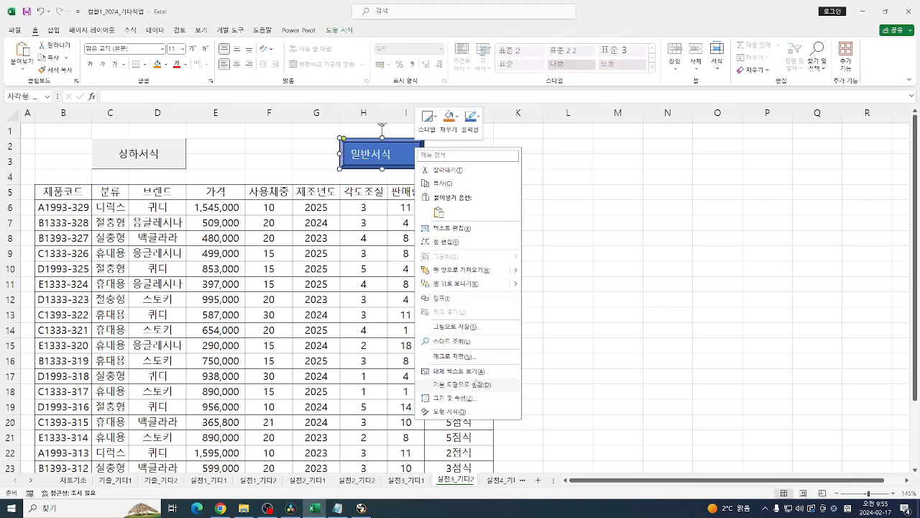
{"action": "left_click", "coordinate": [478, 355]}
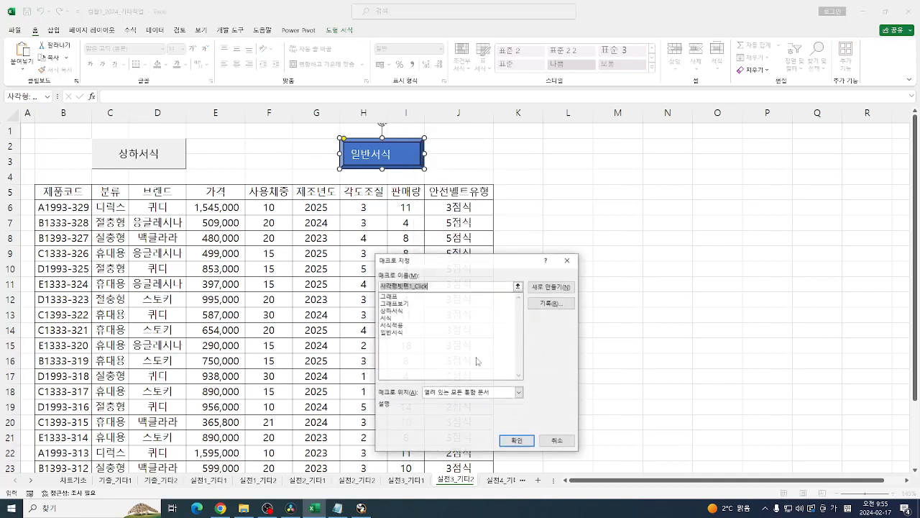
{"action": "left_click", "coordinate": [400, 332]}
{"action": "left_click", "coordinate": [516, 440]}
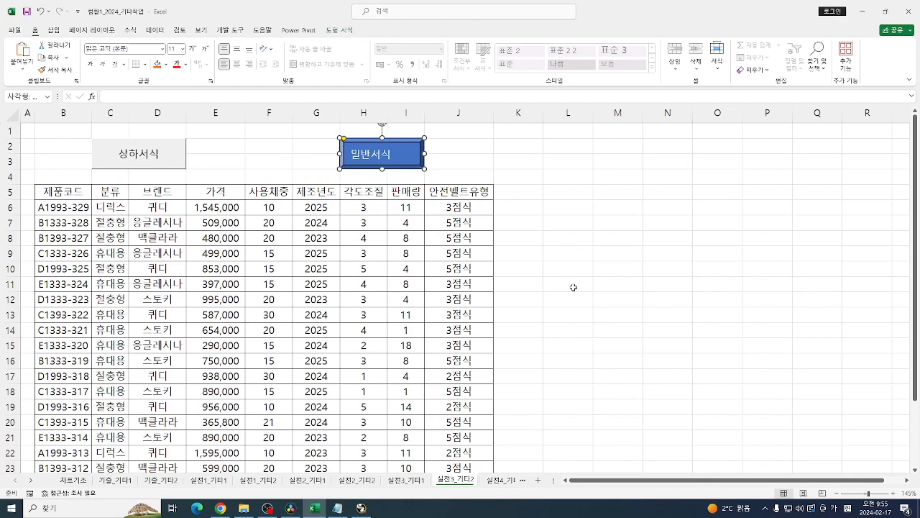
{"action": "left_click", "coordinate": [573, 287]}
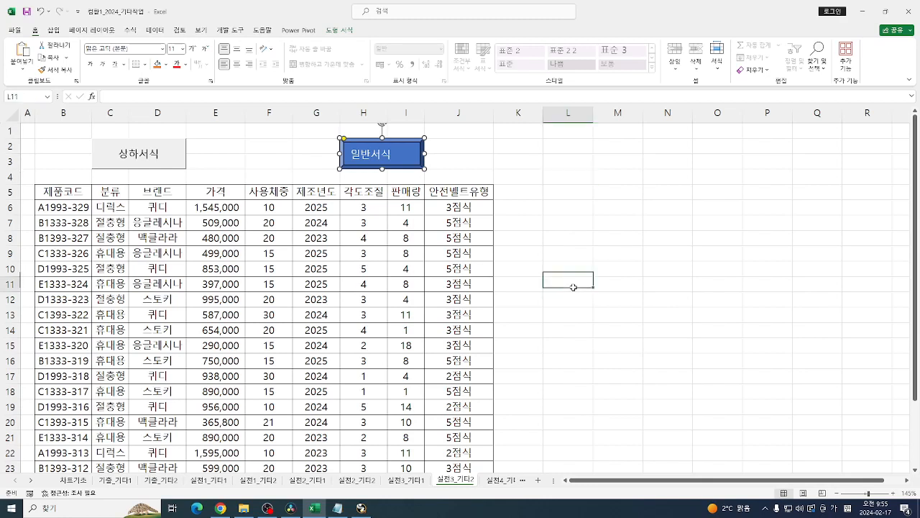
Test both macros by running 상하서식 from its button and 일반서식 from the bevel shape.
{"action": "left_click", "coordinate": [163, 156]}
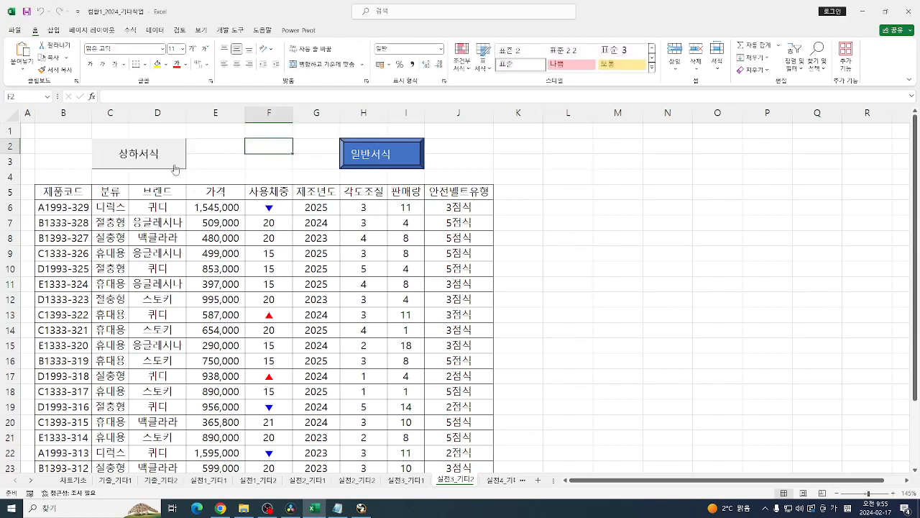
{"action": "left_click", "coordinate": [395, 167]}
{"action": "left_click", "coordinate": [500, 156]}
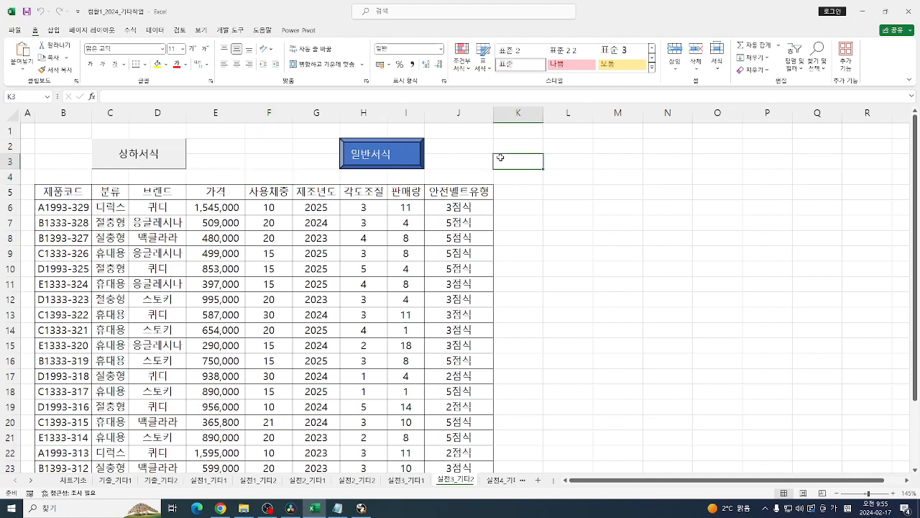
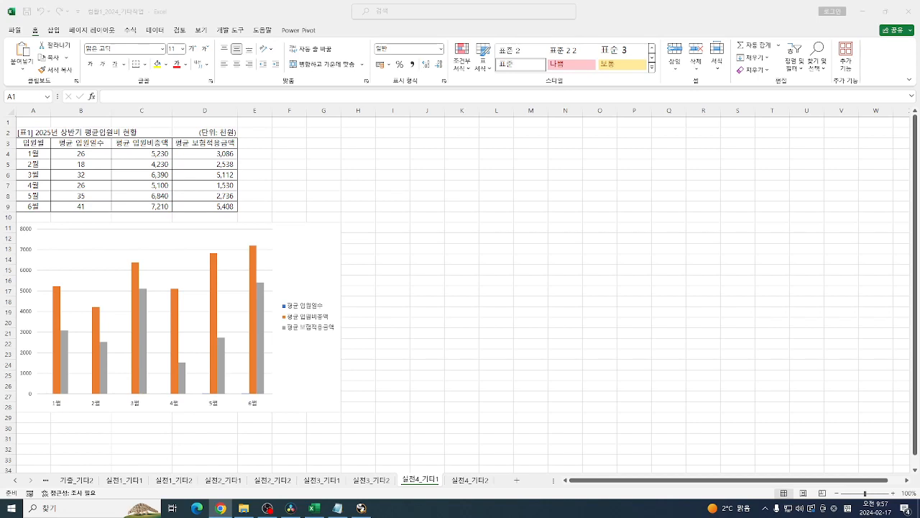
Change the chart type of the 평균 입원비총액 and 평균 보험적용금액 series to line with markers (표식이 있는 꺾은선형).
{"action": "left_click", "coordinate": [432, 256]}
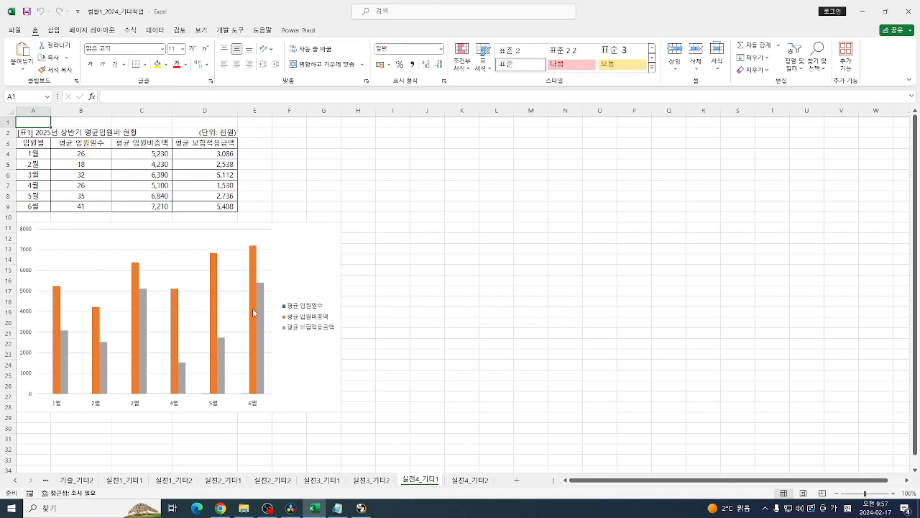
{"action": "left_click", "coordinate": [264, 293]}
{"action": "right_click", "coordinate": [264, 292]}
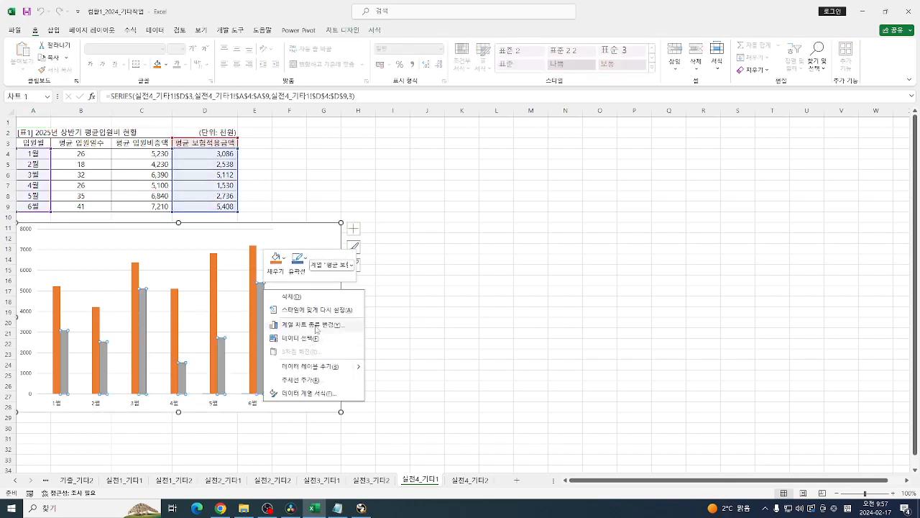
{"action": "left_click", "coordinate": [316, 329]}
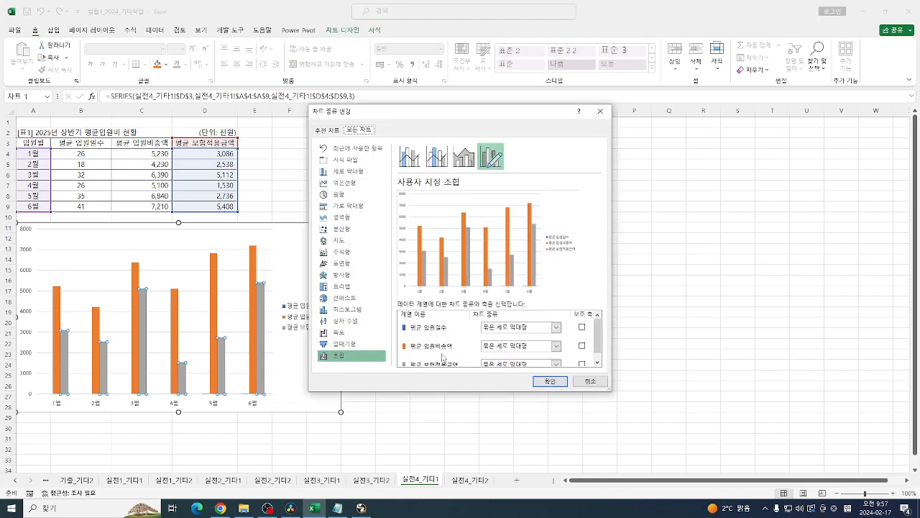
{"action": "left_click", "coordinate": [527, 347]}
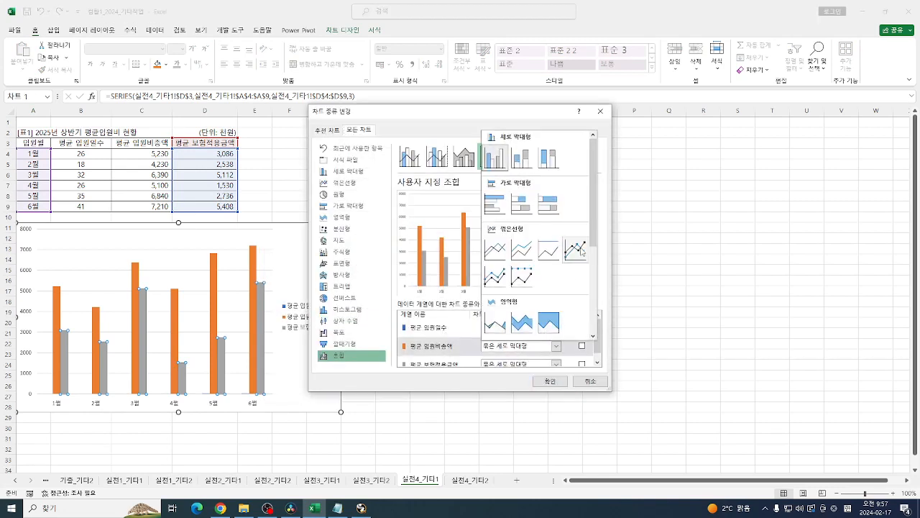
{"action": "left_click", "coordinate": [582, 250]}
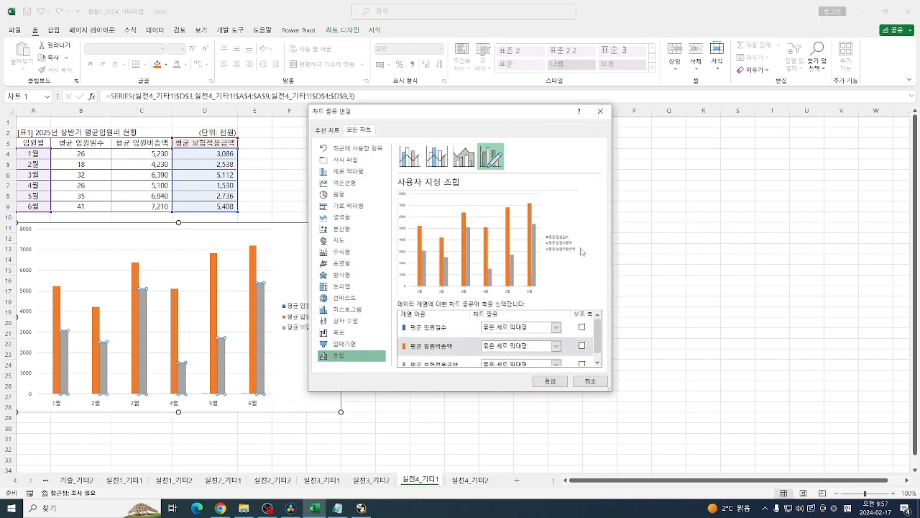
{"action": "left_click", "coordinate": [514, 360]}
{"action": "left_click", "coordinate": [524, 357]}
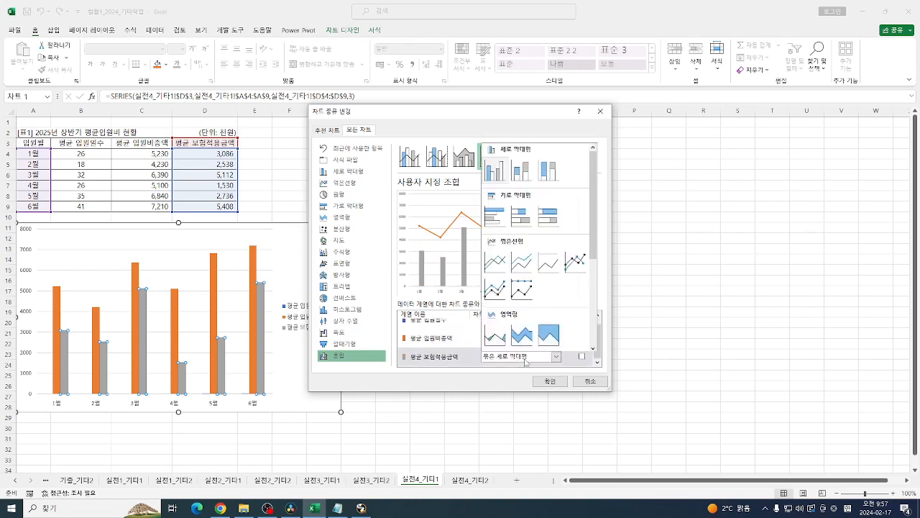
{"action": "left_click", "coordinate": [575, 263]}
Put the 평균 입원비총액 and 평균 보험적용금액 series on the secondary axis and apply the combo chart.
{"action": "left_click", "coordinate": [581, 337]}
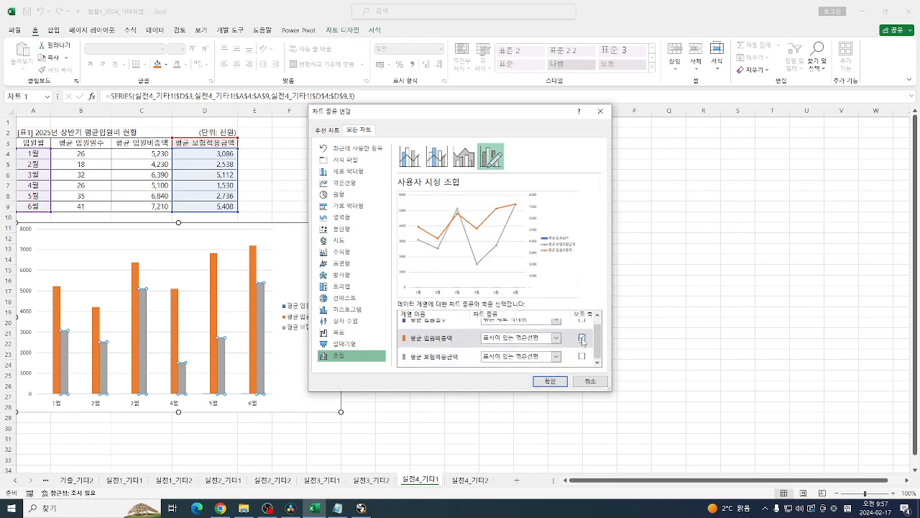
{"action": "left_click", "coordinate": [582, 357]}
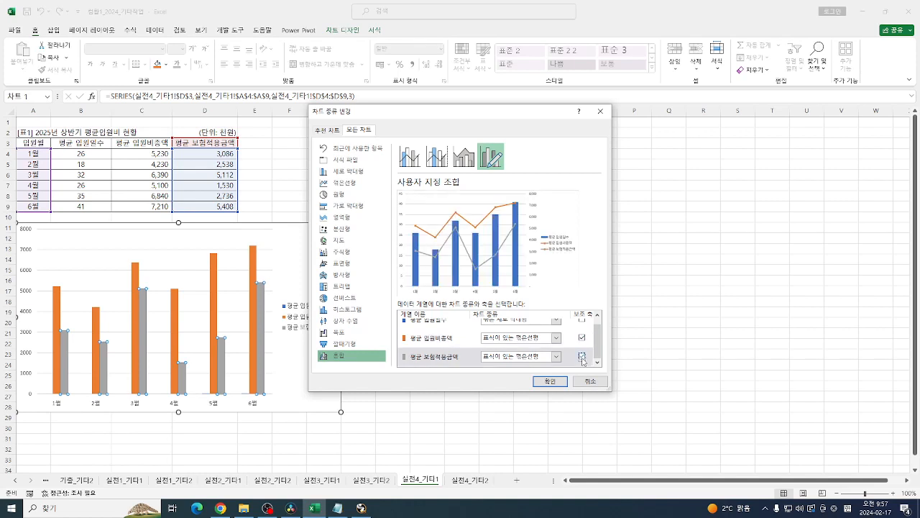
{"action": "left_click", "coordinate": [540, 383]}
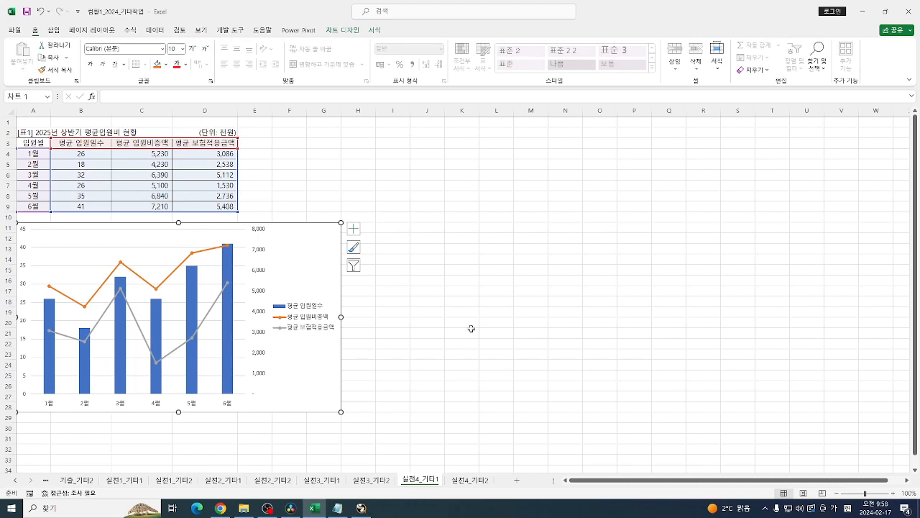
Add a chart title above the plot area reading 상반기 평균입원비 현황.
{"action": "left_click", "coordinate": [343, 31]}
{"action": "left_click", "coordinate": [22, 56]}
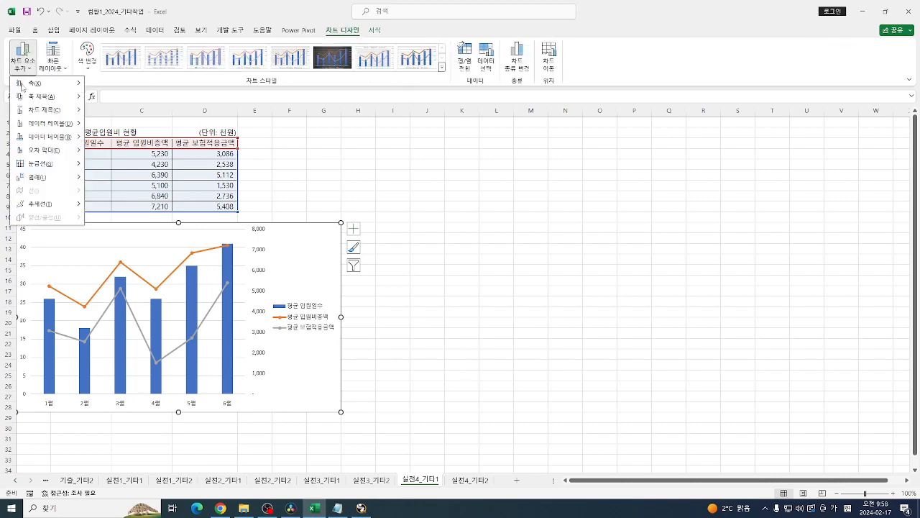
{"action": "mouse_move", "coordinate": [44, 110]}
{"action": "left_click", "coordinate": [146, 141]}
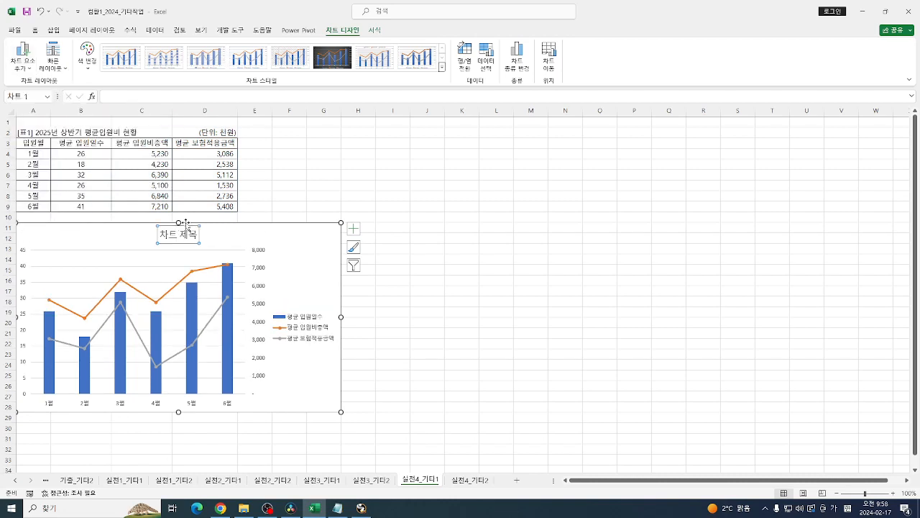
{"action": "key", "text": "BackSpace"}
{"action": "key", "text": "BackSpace"}
{"action": "key", "text": "BackSpace"}
{"action": "key", "text": "BackSpace"}
{"action": "key", "text": "BackSpace"}
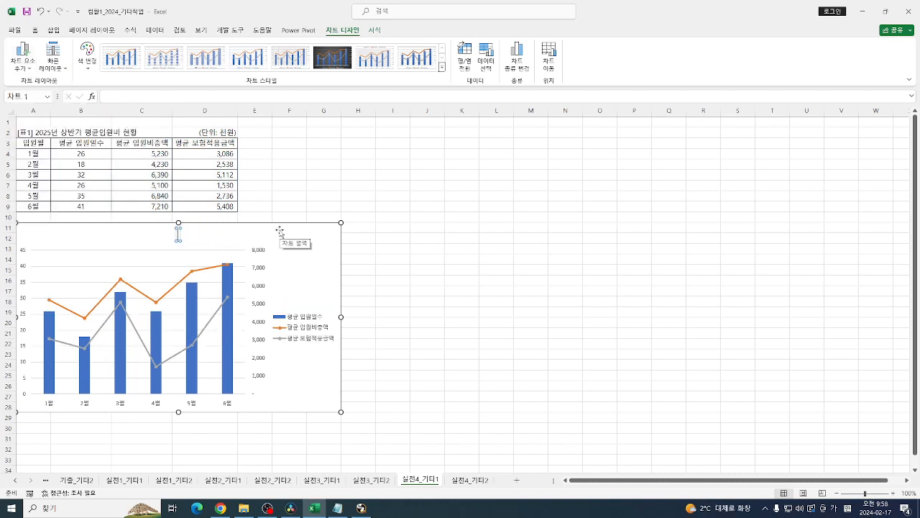
{"action": "type", "text": "ㅅ"}
{"action": "type", "text": "반기 평규"}
{"action": "type", "text": "ㄴ입원비 현"}
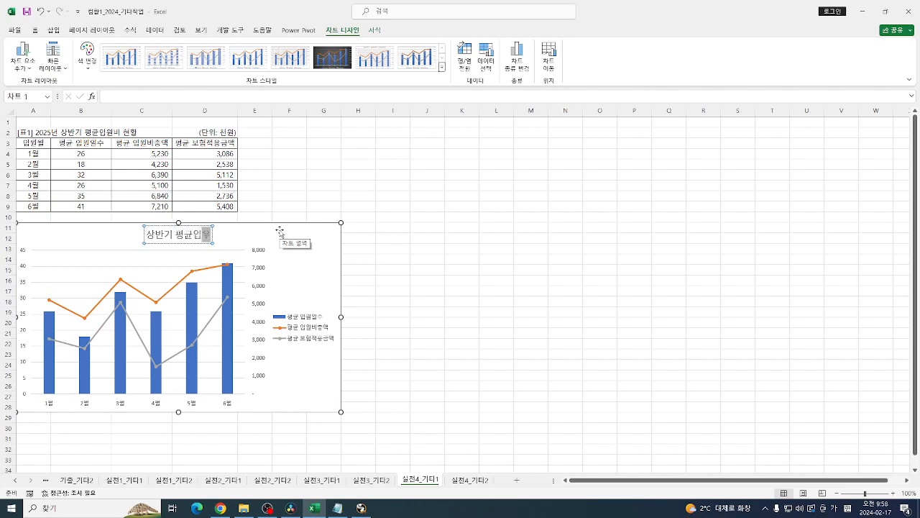
{"action": "type", "text": "황"}
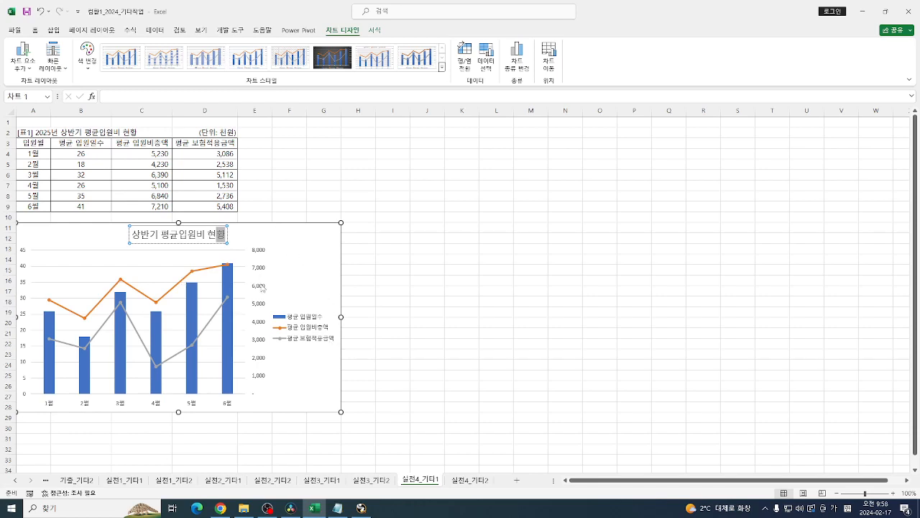
{"action": "left_click", "coordinate": [279, 257]}
Add a primary vertical axis title (기본 세로) reading 입원일수.
{"action": "scroll", "coordinate": [388, 315], "scroll_direction": "up", "scroll_amount": 1}
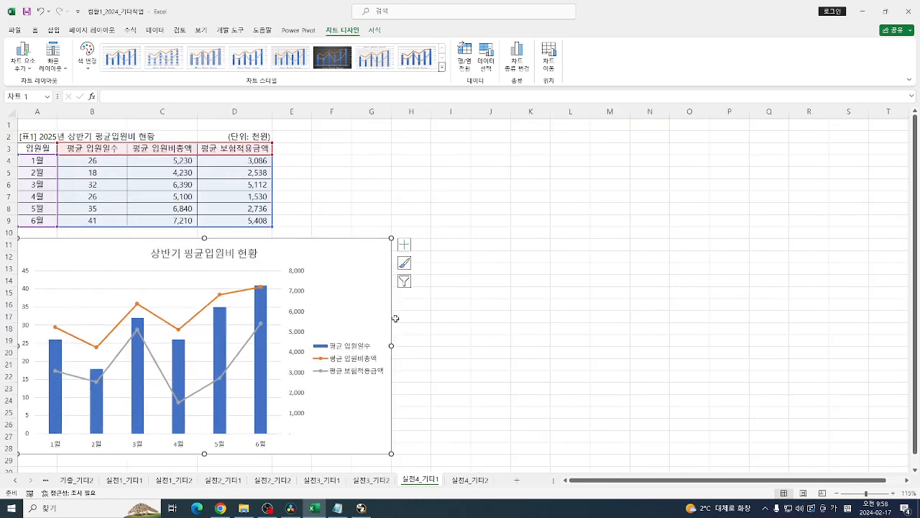
{"action": "scroll", "coordinate": [423, 350], "scroll_direction": "up", "scroll_amount": 1}
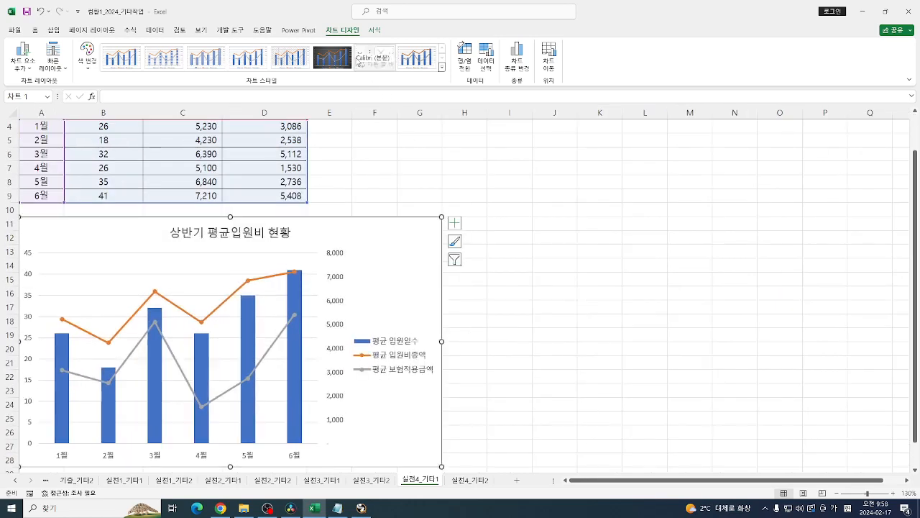
{"action": "left_click", "coordinate": [23, 57]}
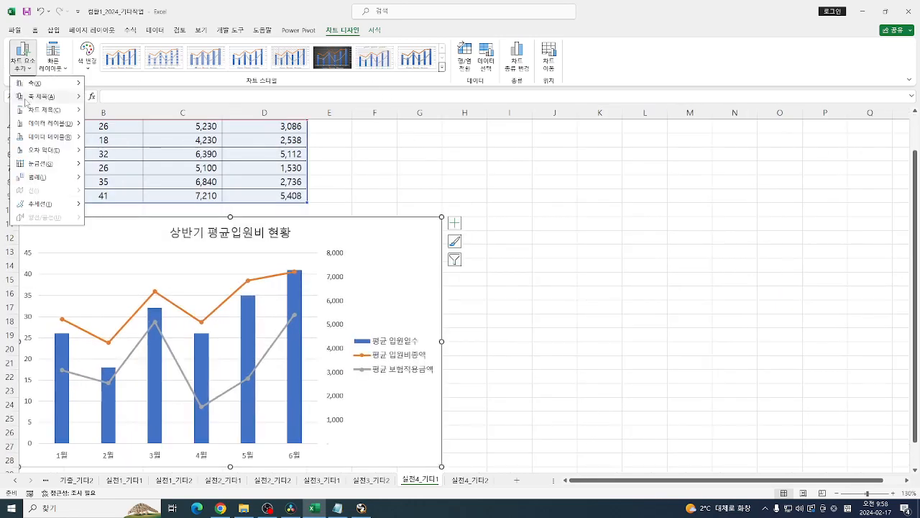
{"action": "mouse_move", "coordinate": [42, 100]}
{"action": "left_click", "coordinate": [129, 125]}
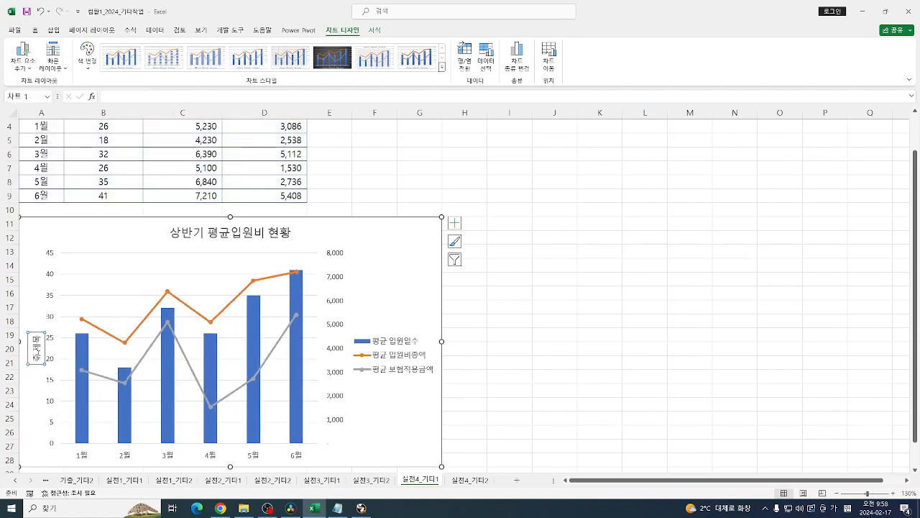
{"action": "left_click", "coordinate": [36, 352]}
{"action": "key", "text": "BackSpace"}
{"action": "key", "text": "BackSpace"}
{"action": "key", "text": "BackSpace"}
{"action": "key", "text": "BackSpace"}
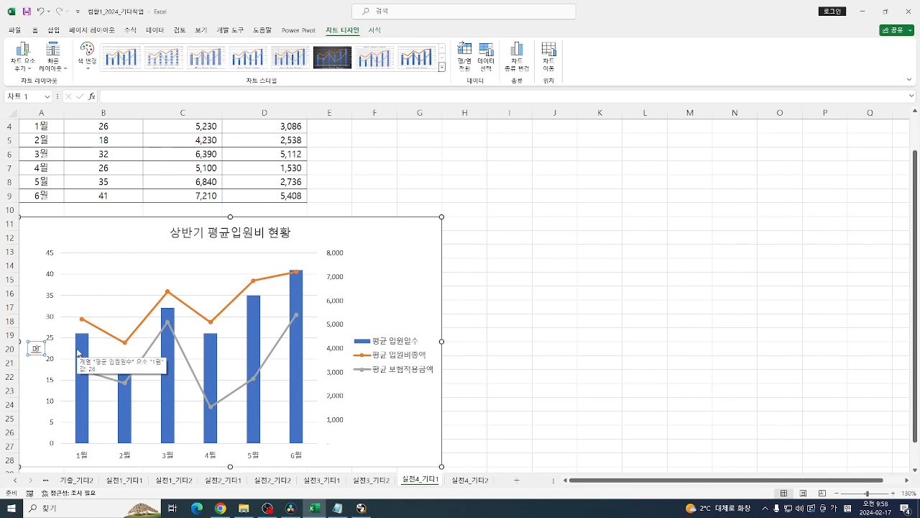
{"action": "type", "text": "ㅇ"}
{"action": "type", "text": "원일수"}
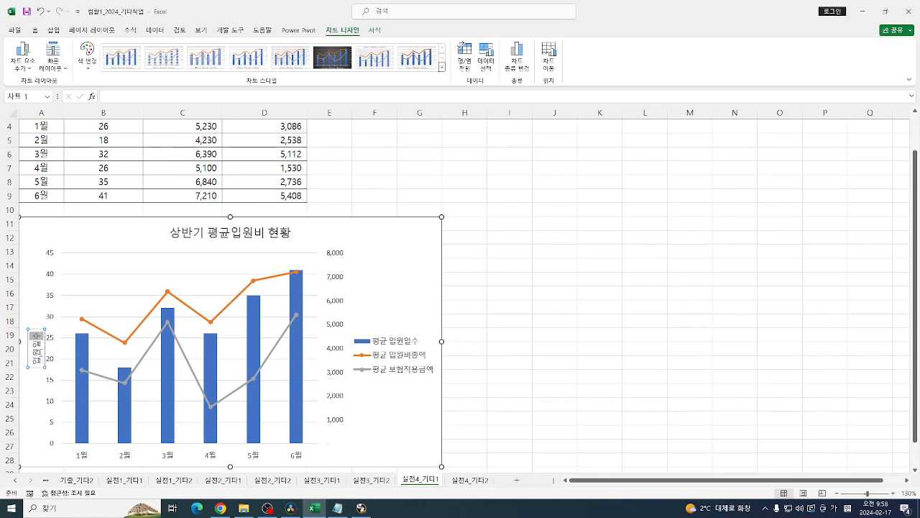
Set the text direction of the 입원일수 axis title to vertical (세로) and deselect the chart.
{"action": "right_click", "coordinate": [43, 363]}
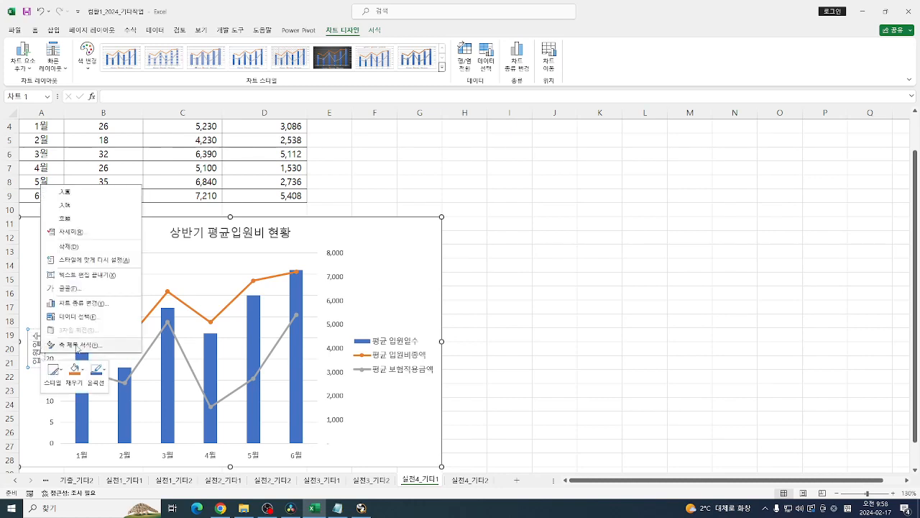
{"action": "left_click", "coordinate": [78, 345]}
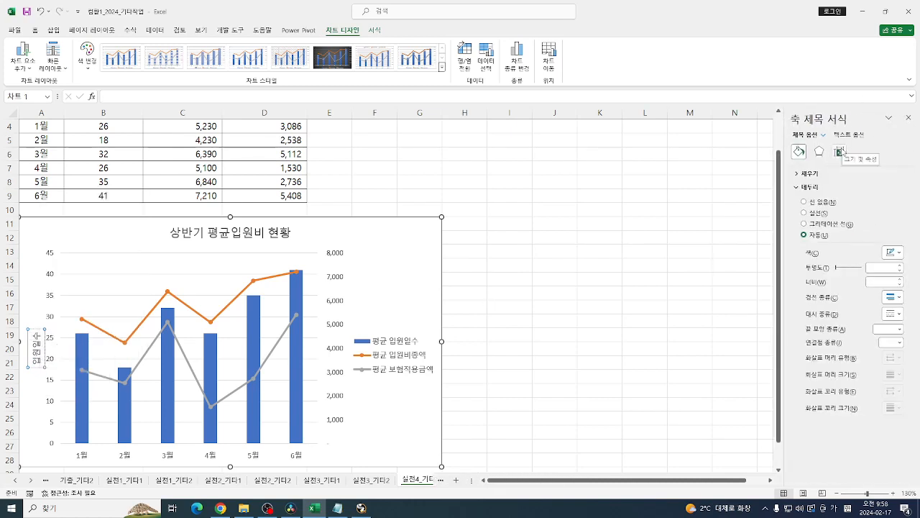
{"action": "left_click", "coordinate": [839, 152]}
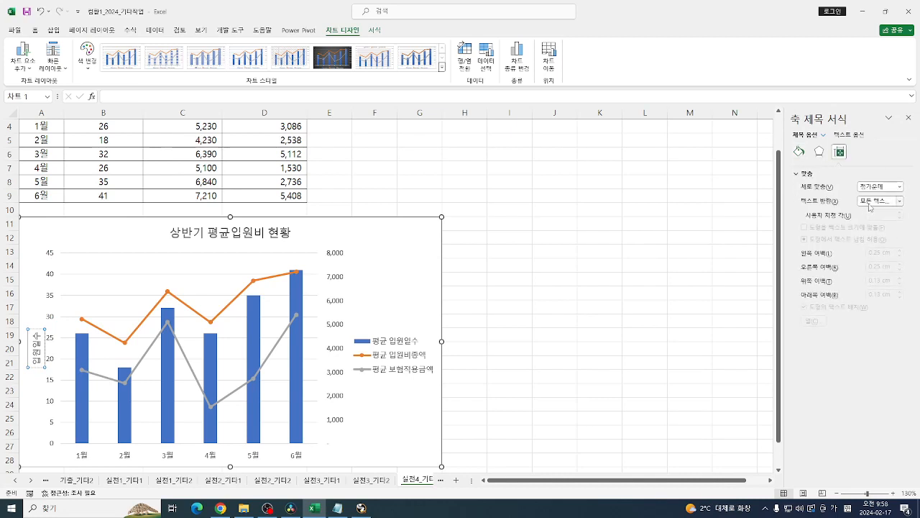
{"action": "left_click", "coordinate": [870, 204]}
{"action": "left_click", "coordinate": [863, 261]}
{"action": "left_click", "coordinate": [624, 283]}
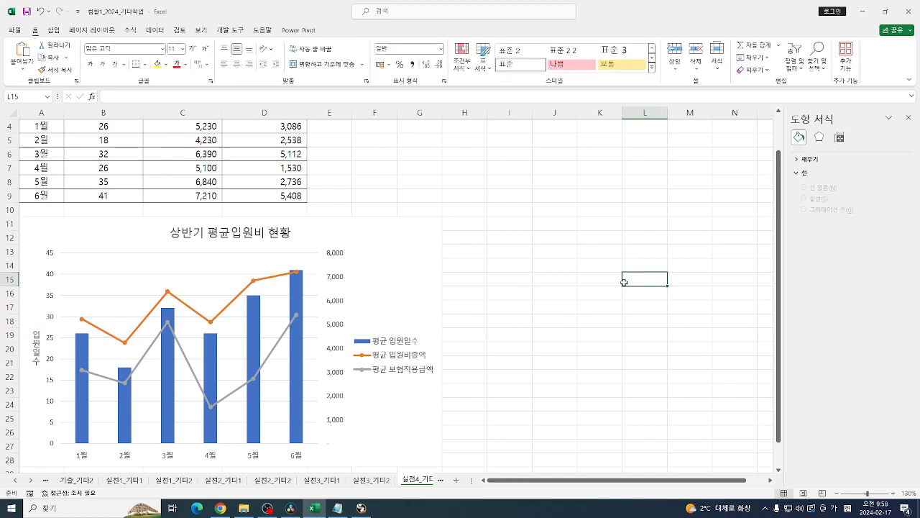
Add a secondary vertical axis title (보조 세로) to the chart reading 금액.
{"action": "left_click", "coordinate": [386, 265]}
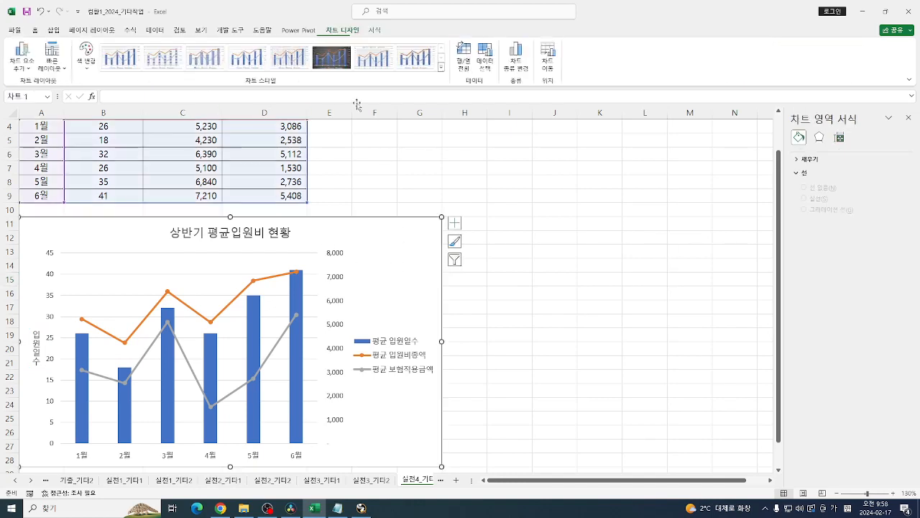
{"action": "left_click", "coordinate": [22, 56]}
{"action": "mouse_move", "coordinate": [43, 97]}
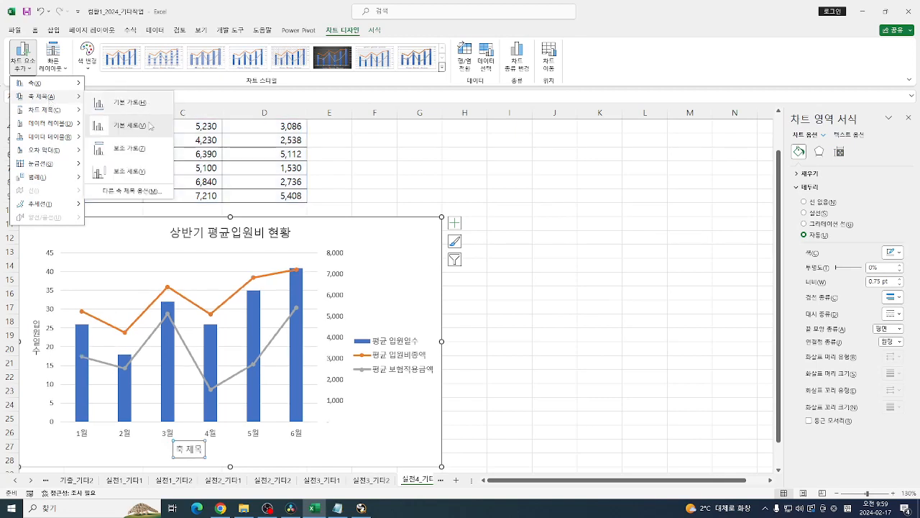
{"action": "left_click", "coordinate": [141, 172]}
{"action": "left_click", "coordinate": [335, 354]}
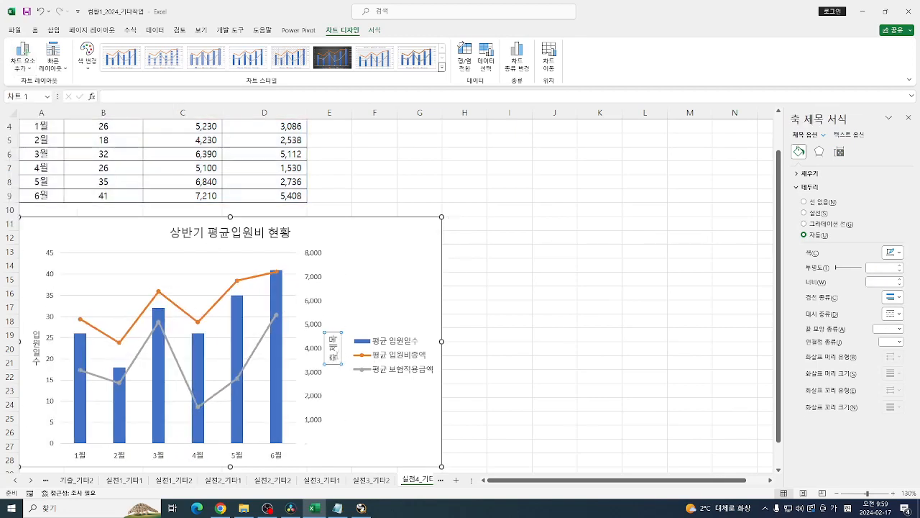
{"action": "key", "text": "Delete"}
{"action": "key", "text": "Delete"}
{"action": "key", "text": "Delete"}
{"action": "key", "text": "Delete"}
{"action": "type", "text": "금애"}
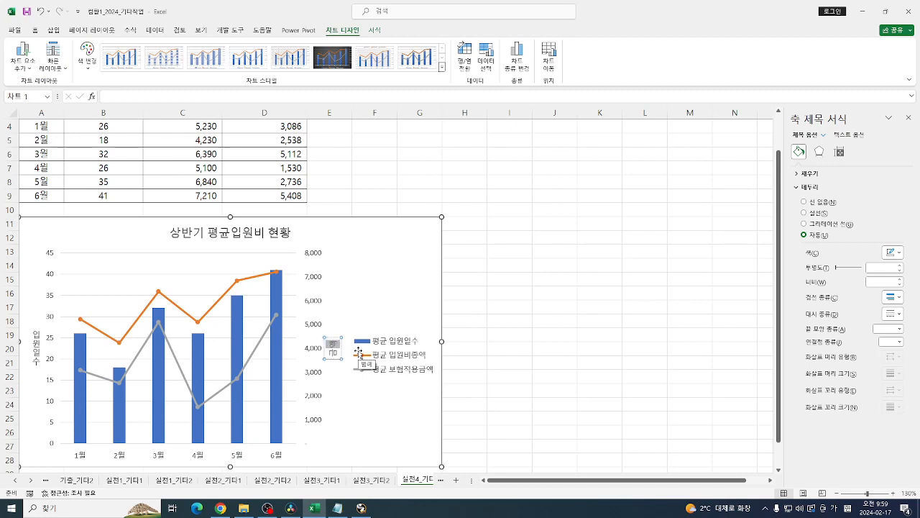
Set the text direction of the 금액 axis title to vertical (세로).
{"action": "left_click", "coordinate": [839, 152]}
{"action": "left_click", "coordinate": [886, 202]}
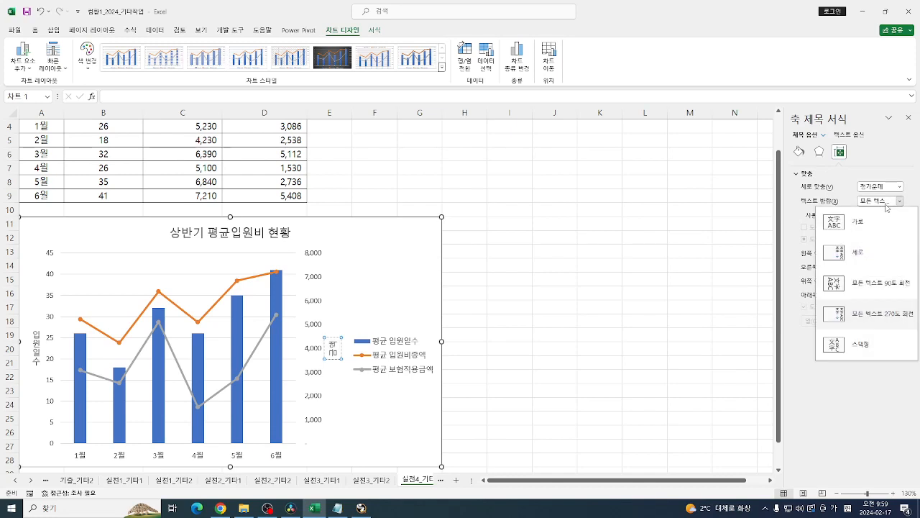
{"action": "left_click", "coordinate": [853, 253]}
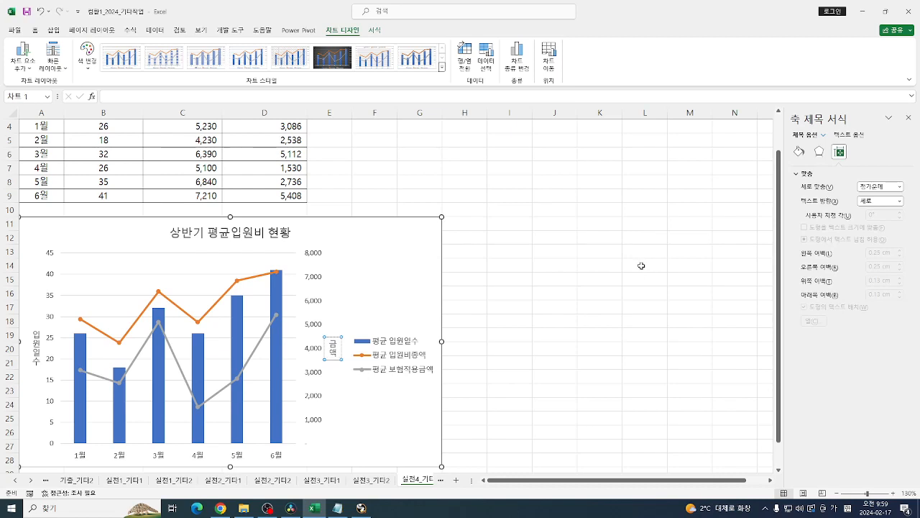
Place the chart legend at the top (위쪽) and close the legend formatting options.
{"action": "left_click", "coordinate": [406, 349]}
{"action": "right_click", "coordinate": [405, 345]}
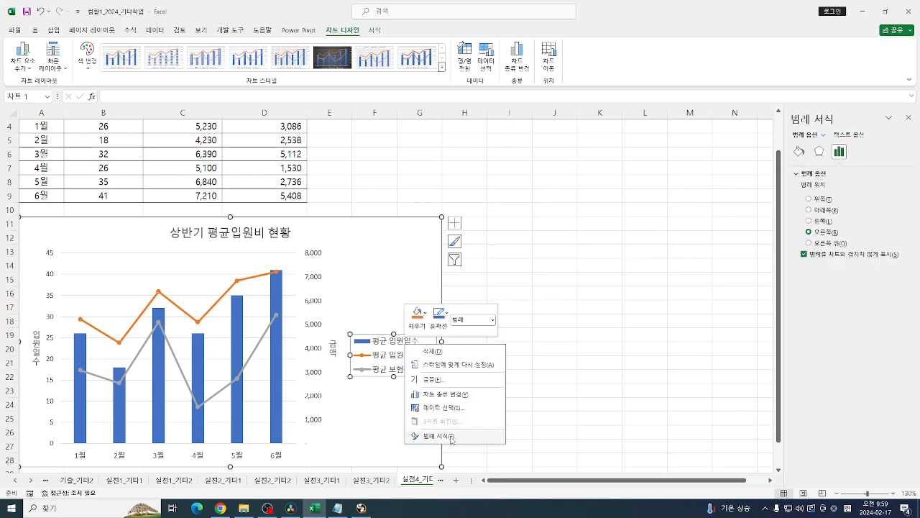
{"action": "key", "text": "Escape"}
{"action": "left_click", "coordinate": [824, 201]}
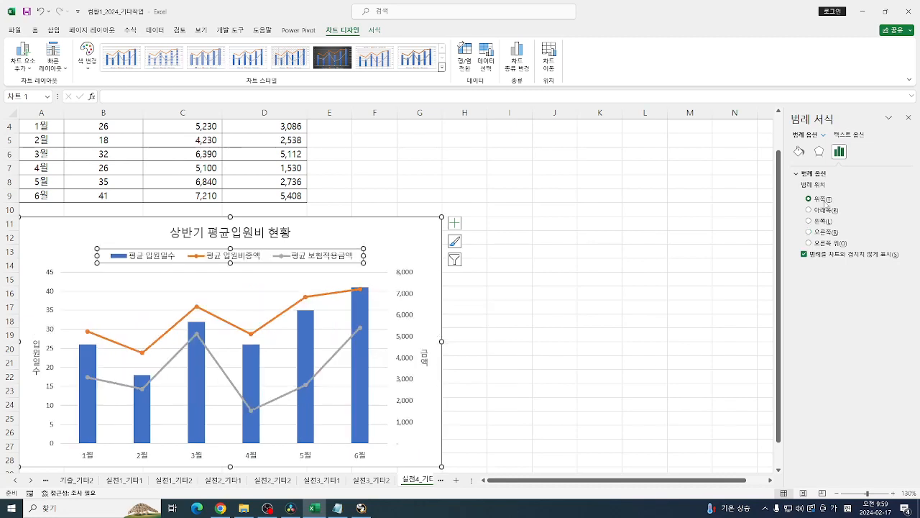
{"action": "left_click", "coordinate": [908, 117]}
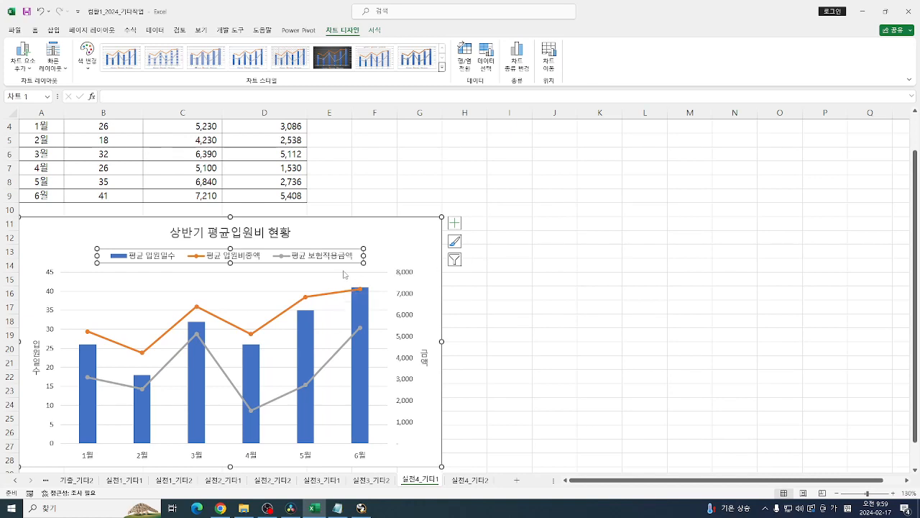
{"action": "left_click", "coordinate": [604, 291]}
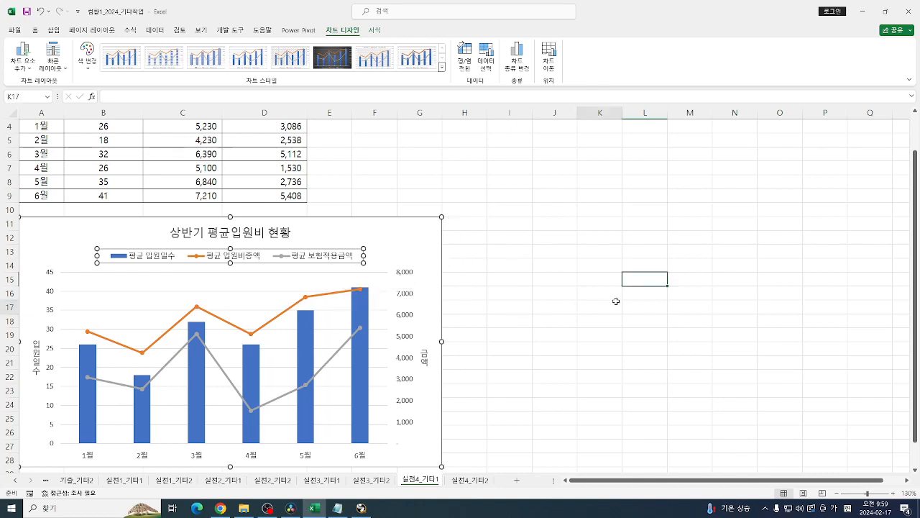
Give the chart area border rounded corners (둥근 모서리).
{"action": "left_click", "coordinate": [405, 245]}
{"action": "right_click", "coordinate": [404, 244]}
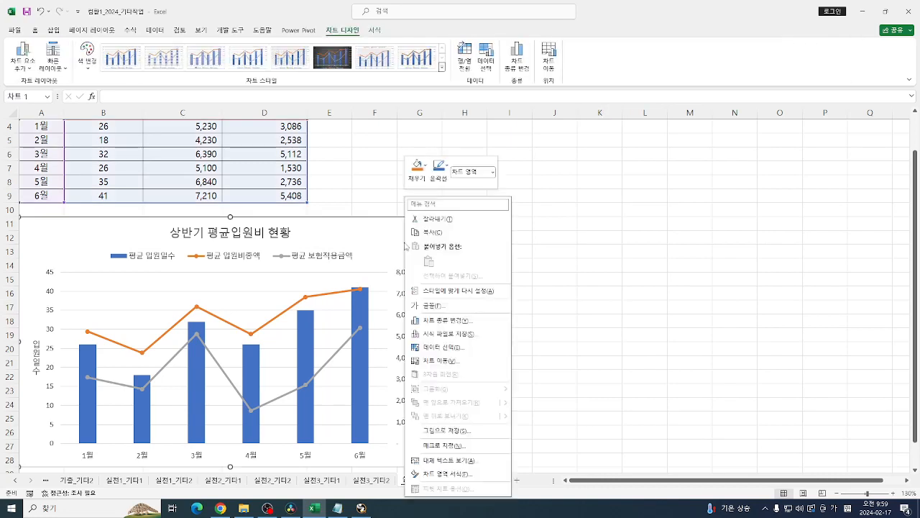
{"action": "left_click", "coordinate": [448, 477]}
{"action": "left_click", "coordinate": [797, 188]}
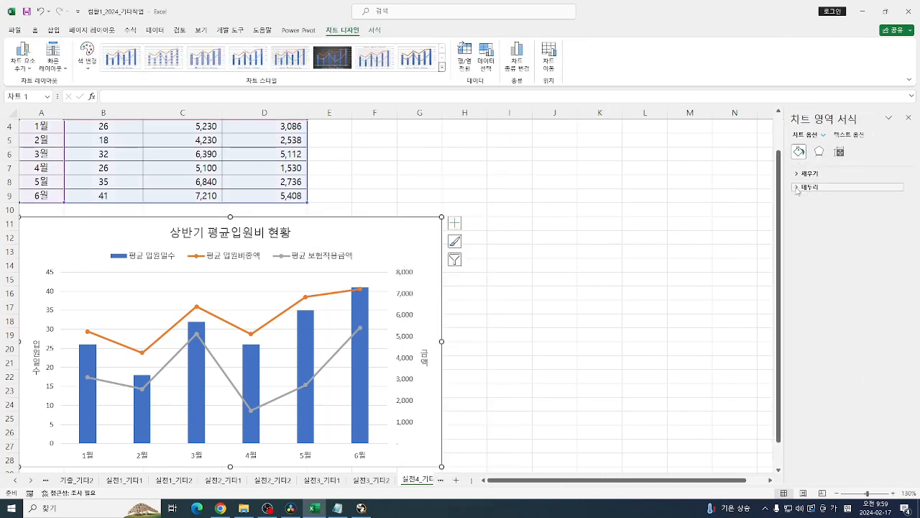
{"action": "left_click", "coordinate": [797, 188]}
{"action": "left_click", "coordinate": [818, 423]}
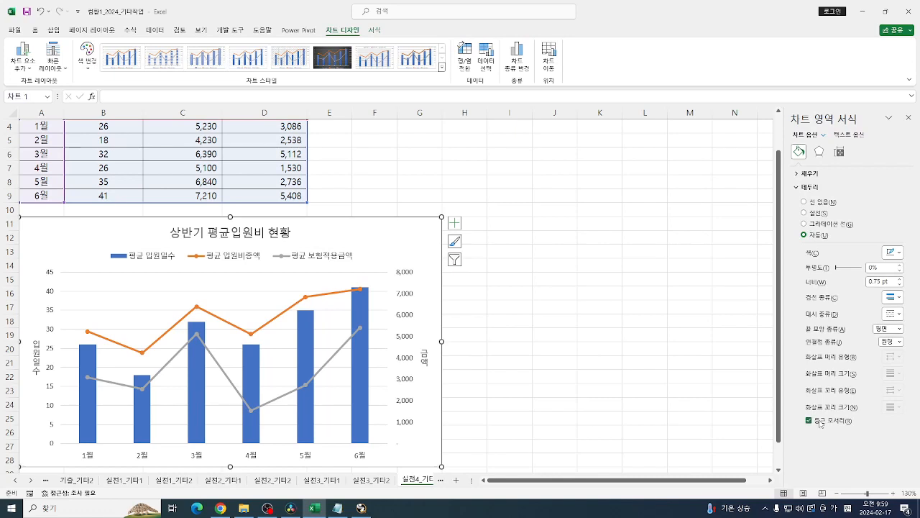
Apply the outer shadow preset 오프셋: 오른쪽 아래 to the chart area and deselect the chart.
{"action": "left_click", "coordinate": [819, 152]}
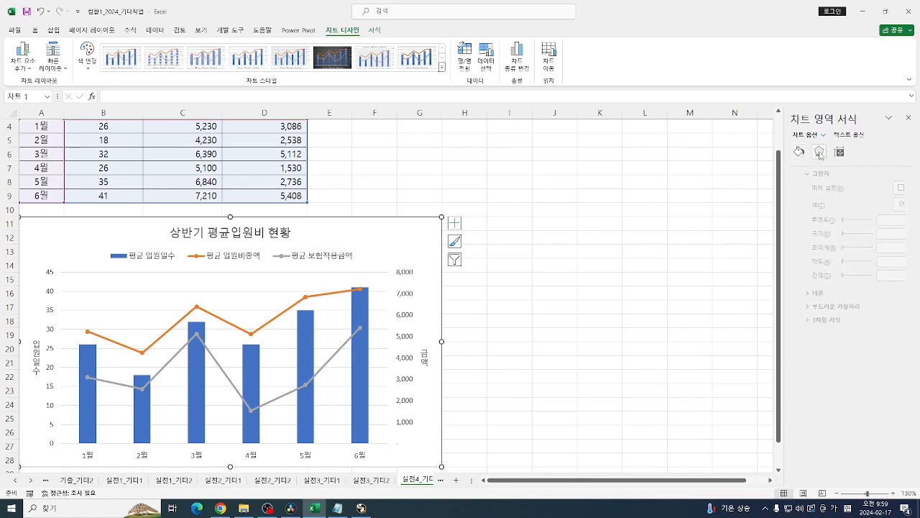
{"action": "left_click", "coordinate": [891, 188]}
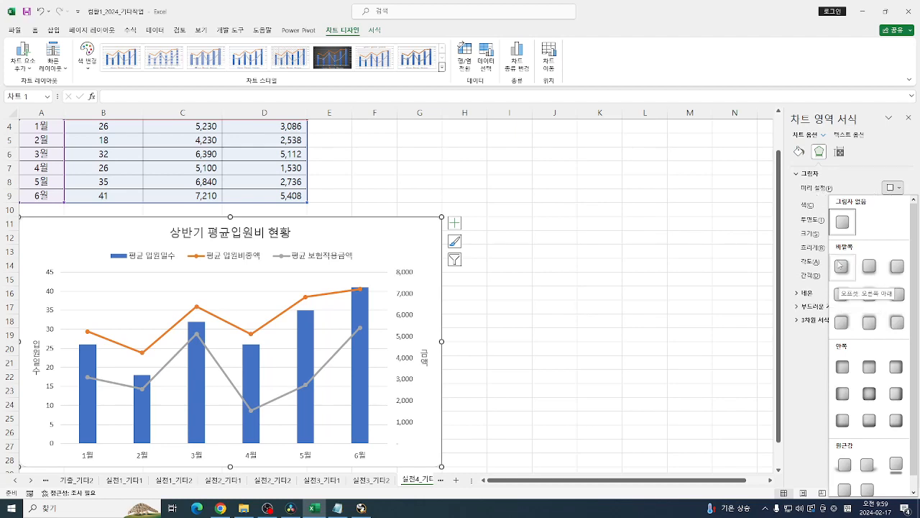
{"action": "left_click", "coordinate": [839, 266]}
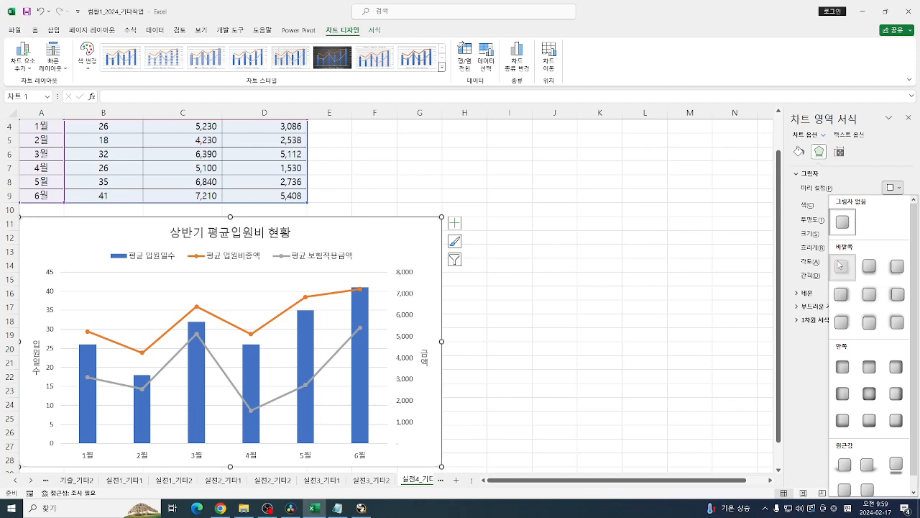
{"action": "left_click", "coordinate": [701, 265]}
{"action": "left_click", "coordinate": [908, 120]}
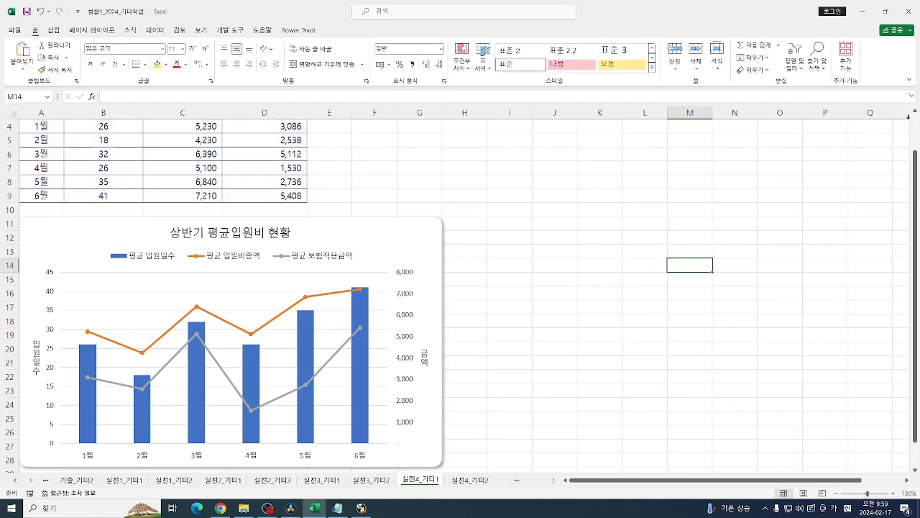
{"action": "left_click", "coordinate": [608, 216]}
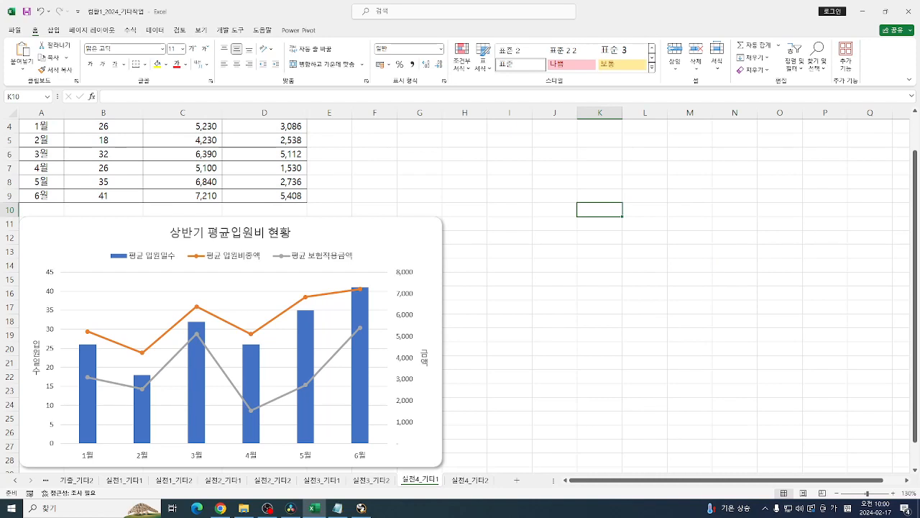
Switch to the 실전4_기타2 sheet and look over the 주문량 and 판매량 values in D6:E26.
{"action": "key", "text": "ctrl+Page_Down"}
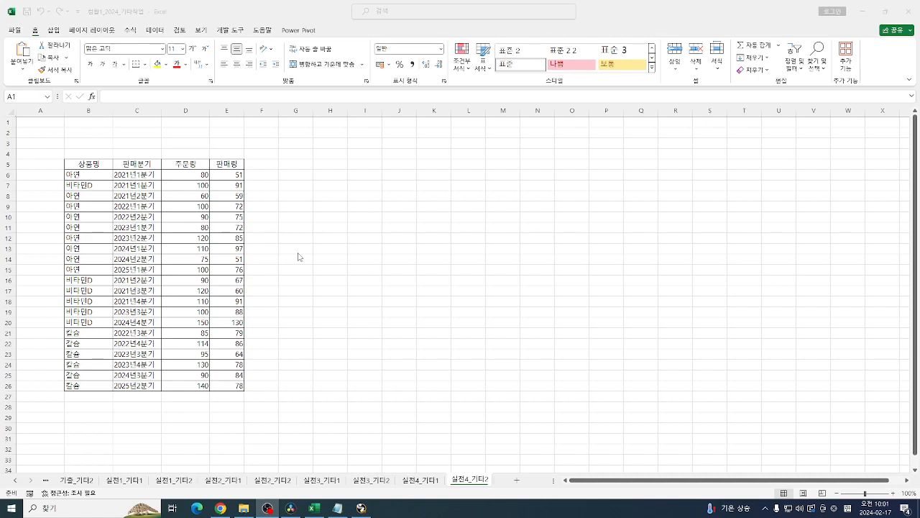
{"action": "left_click", "coordinate": [297, 195]}
{"action": "left_click_drag", "start_coordinate": [189, 175], "coordinate": [229, 388]}
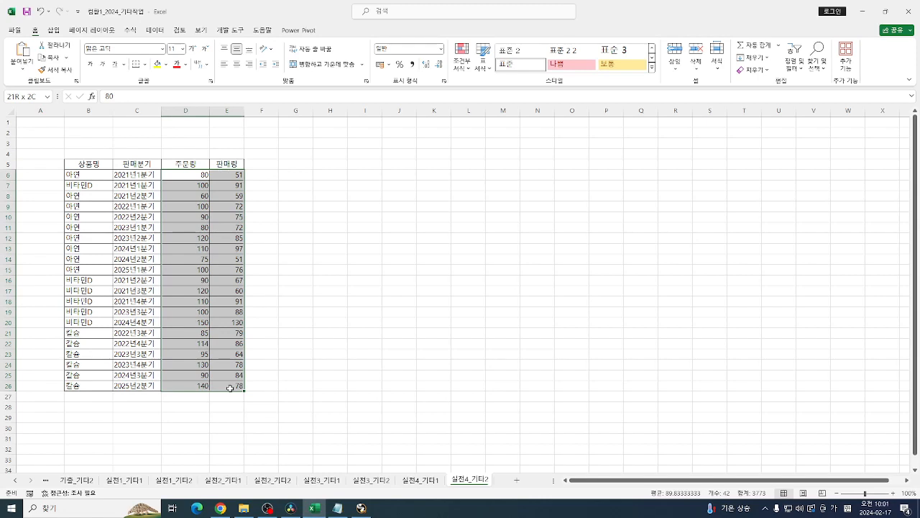
{"action": "left_click", "coordinate": [338, 208]}
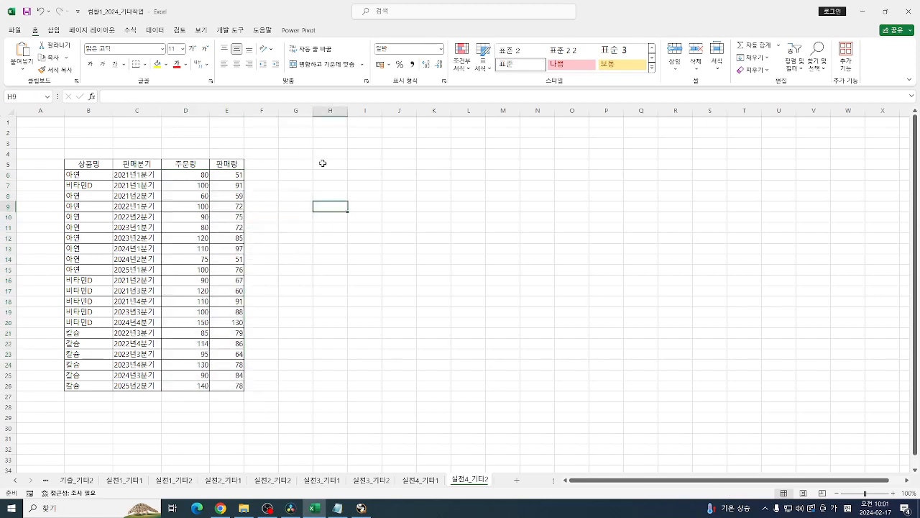
Start recording a macro named 숫자서식 from an empty cell outside the table, stored in the current workbook.
{"action": "left_click", "coordinate": [323, 163]}
{"action": "left_click", "coordinate": [230, 30]}
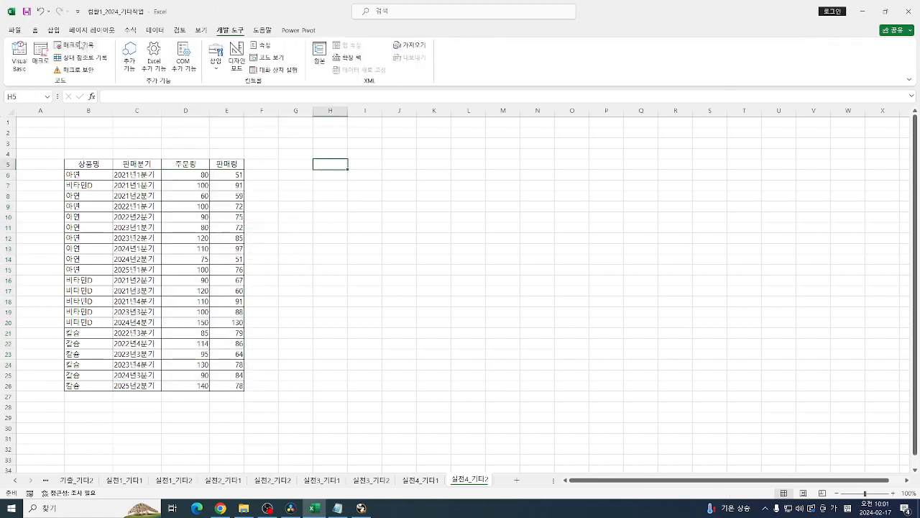
{"action": "left_click", "coordinate": [74, 45]}
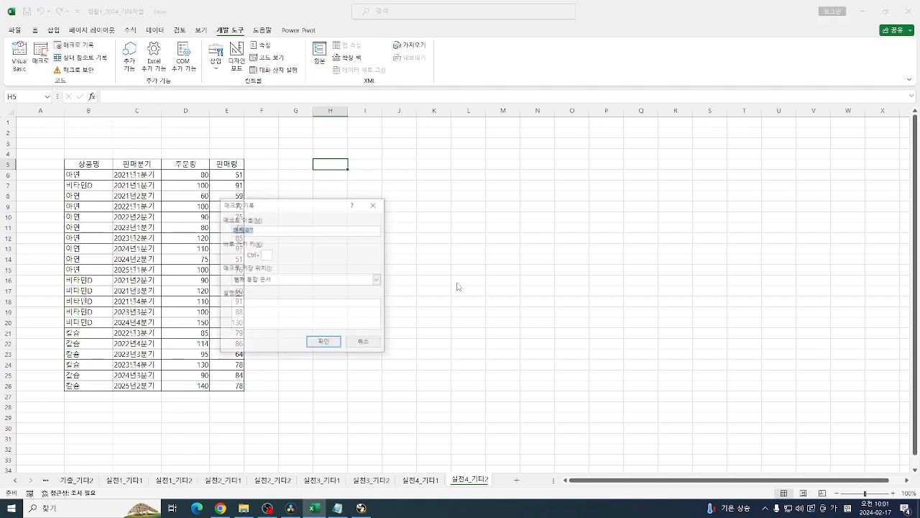
{"action": "type", "text": "출"}
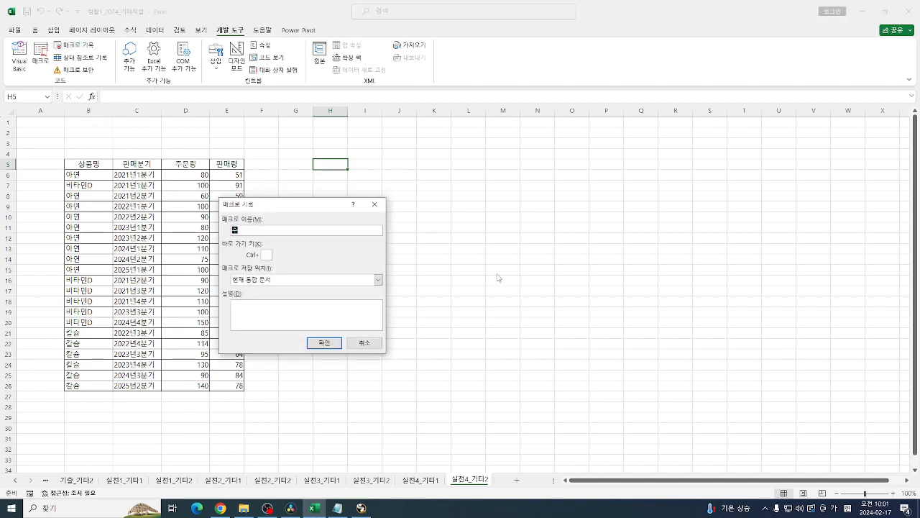
{"action": "type", "text": "치서식"}
{"action": "left_click", "coordinate": [323, 343]}
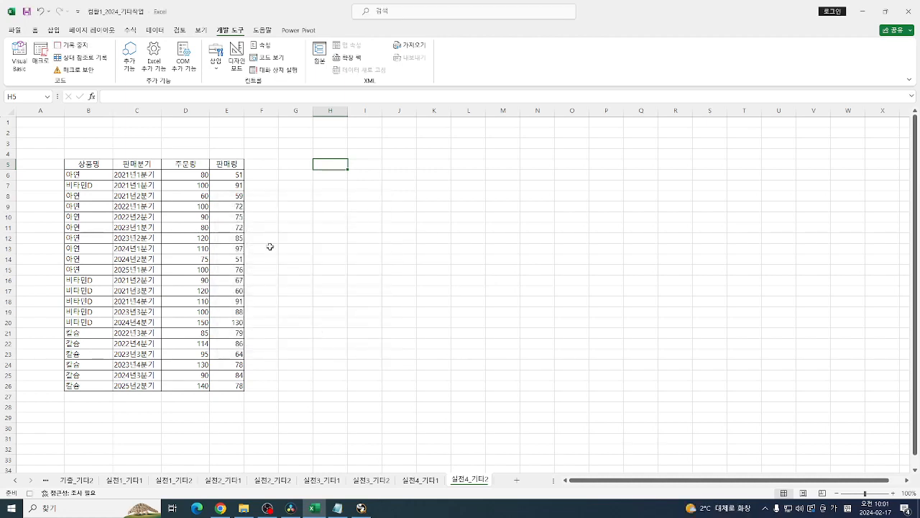
Open the cell format for D6:E26, choose the 사용자 지정 category and clear the existing format code.
{"action": "left_click", "coordinate": [192, 176]}
{"action": "key", "text": "shift+Right"}
{"action": "key", "text": "ctrl+shift+Down"}
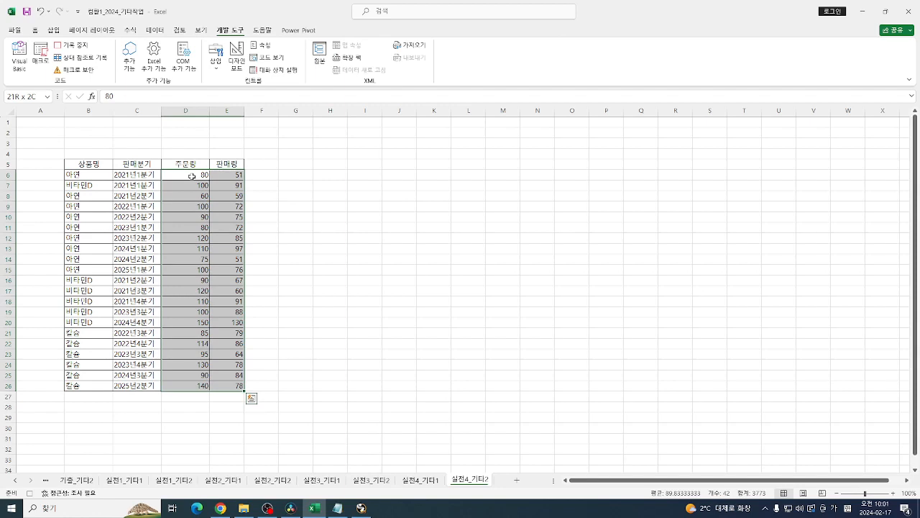
{"action": "key", "text": "ctrl+1"}
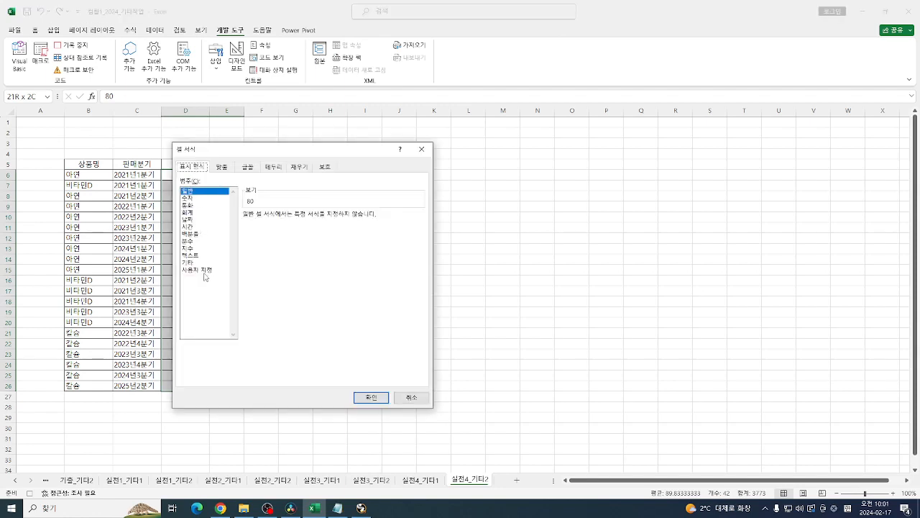
{"action": "left_click", "coordinate": [204, 271]}
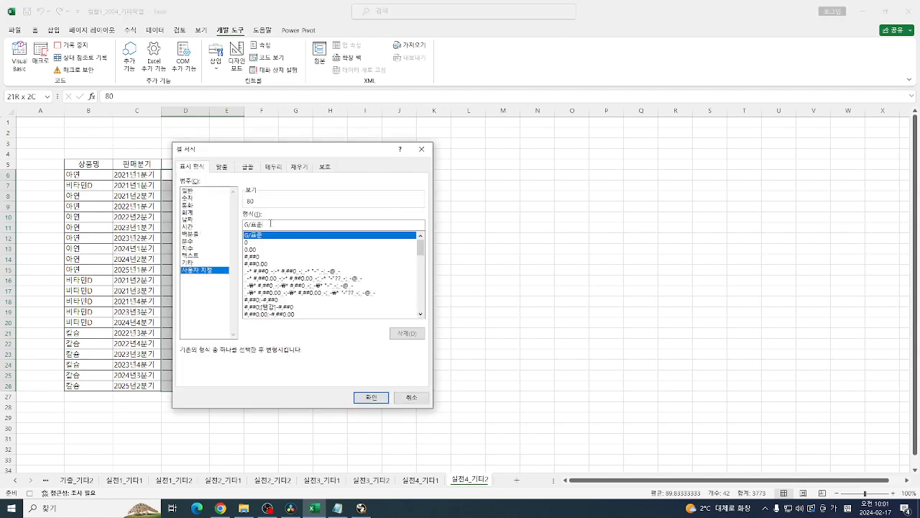
{"action": "left_click", "coordinate": [270, 223]}
{"action": "key", "text": "BackSpace"}
{"action": "key", "text": "BackSpace"}
{"action": "key", "text": "BackSpace"}
{"action": "key", "text": "BackSpace"}
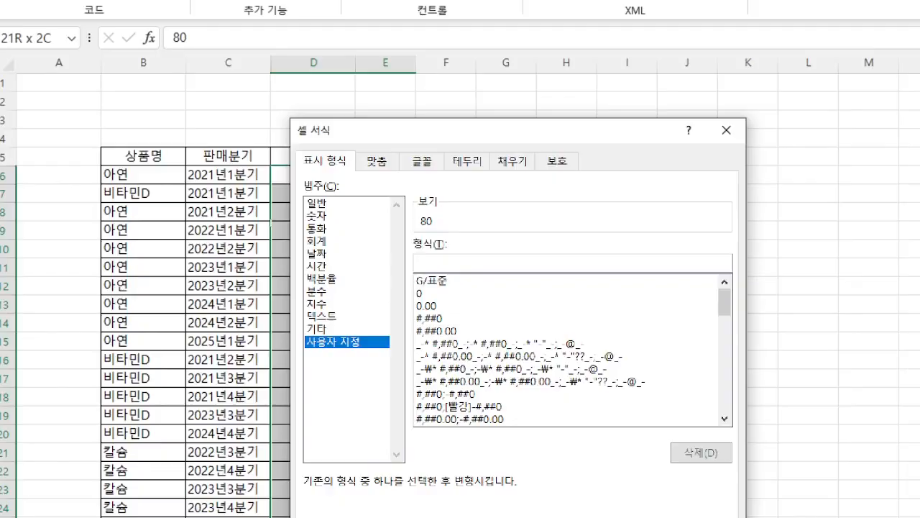
{"action": "left_click_drag", "start_coordinate": [426, 136], "coordinate": [561, 134]}
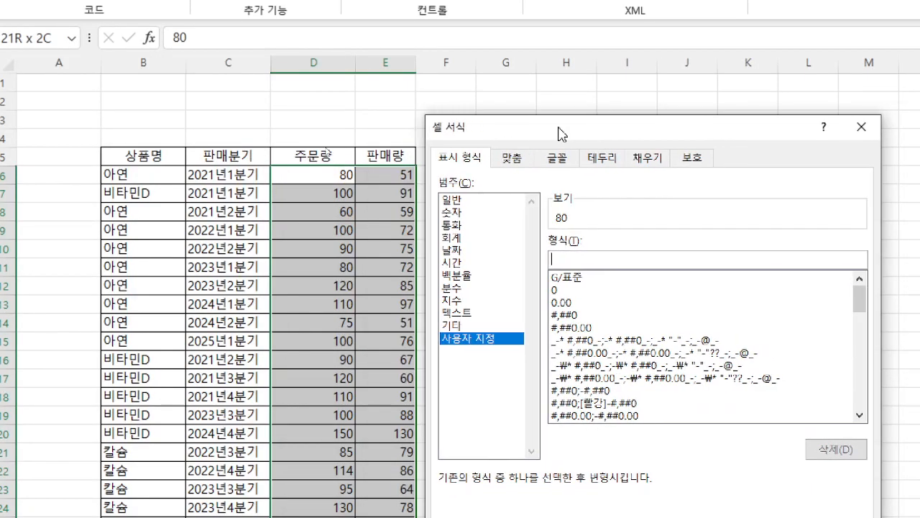
Enter the custom number format code [>=120][파랑]0;[<60][빨강]0;0.
{"action": "left_click", "coordinate": [575, 259]}
{"action": "type", "text": "[>=120"}
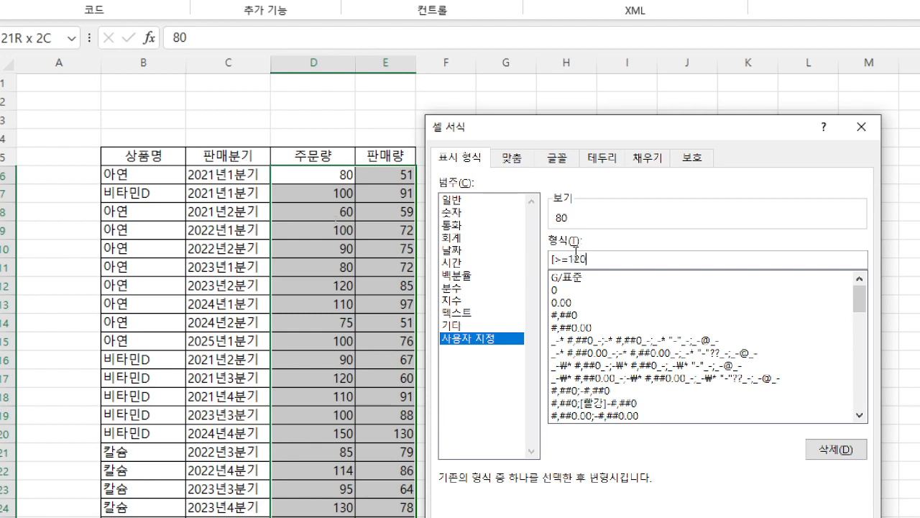
{"action": "type", "text": "]"}
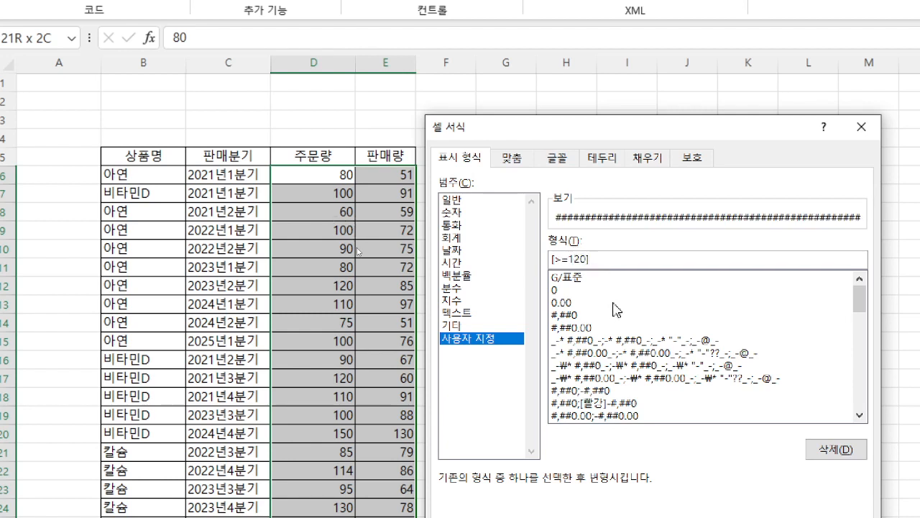
{"action": "type", "text": "[파랑]"}
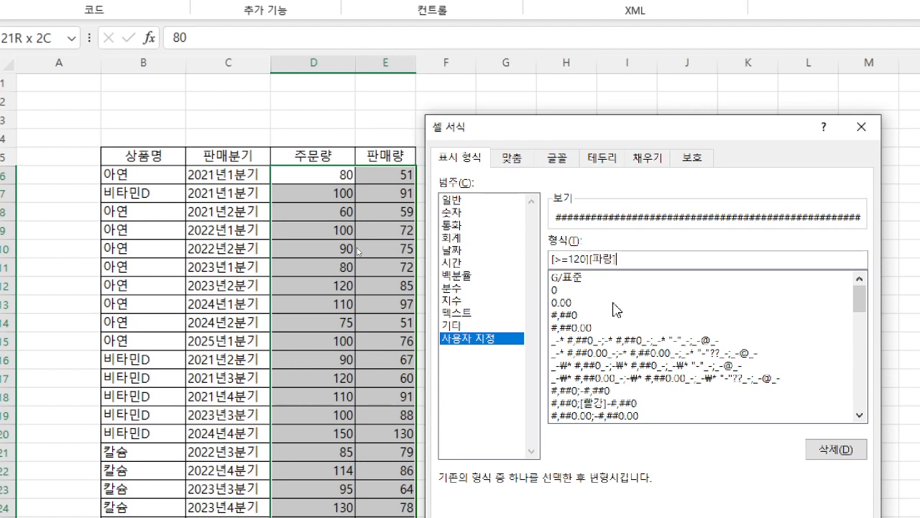
{"action": "type", "text": "0"}
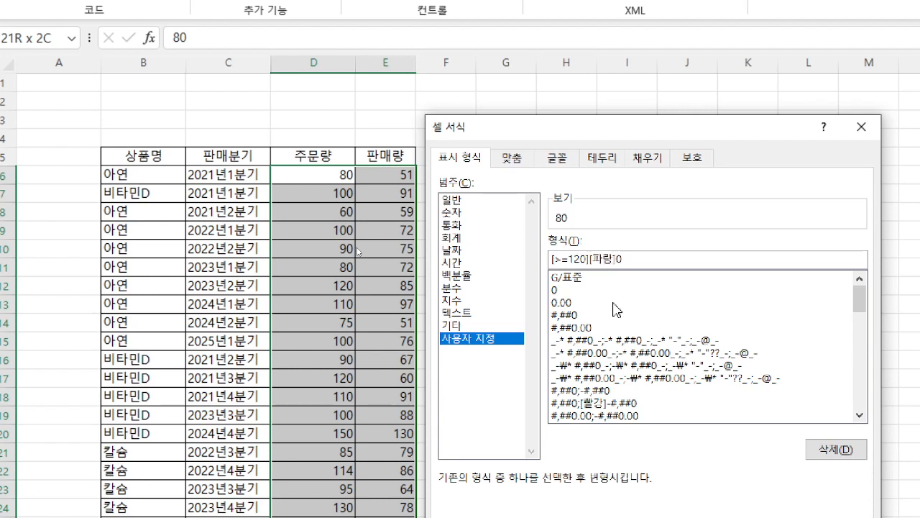
{"action": "type", "text": ";[<60]"}
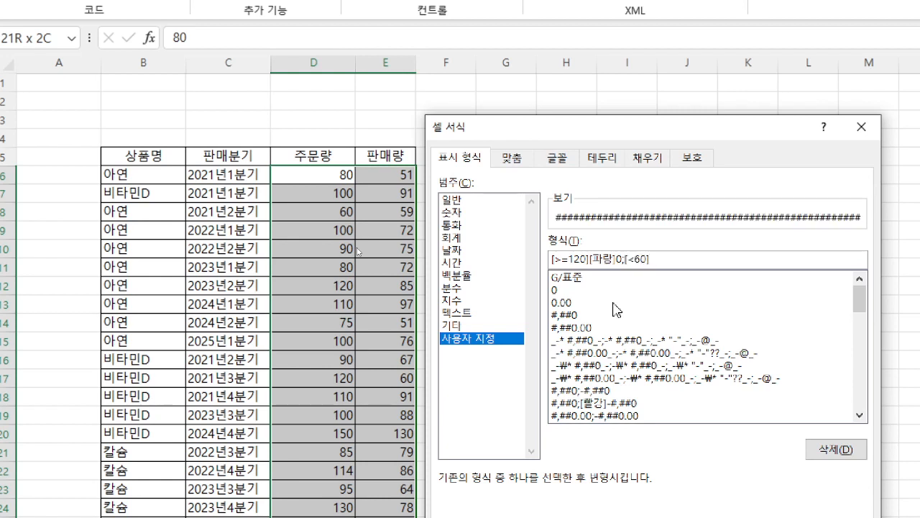
{"action": "type", "text": "[빨강]0;"}
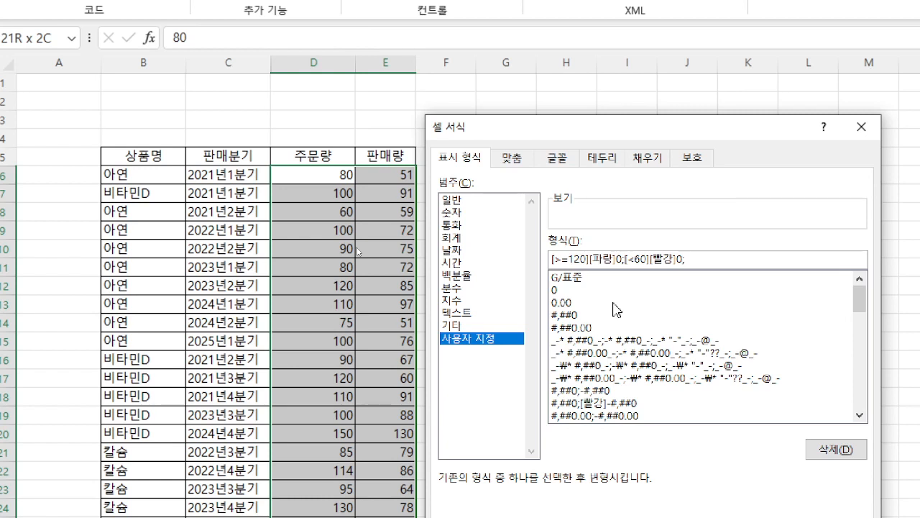
{"action": "type", "text": "0"}
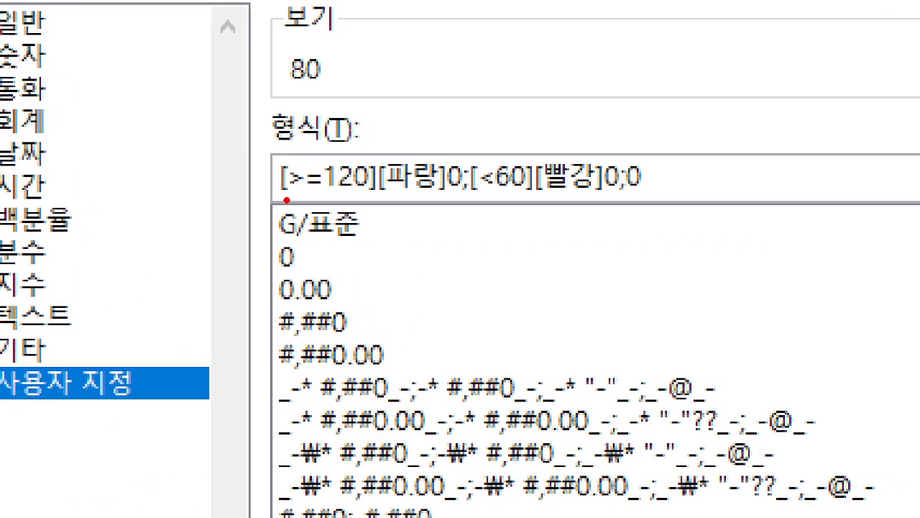
{"action": "left_click_drag", "start_coordinate": [286, 199], "coordinate": [447, 201]}
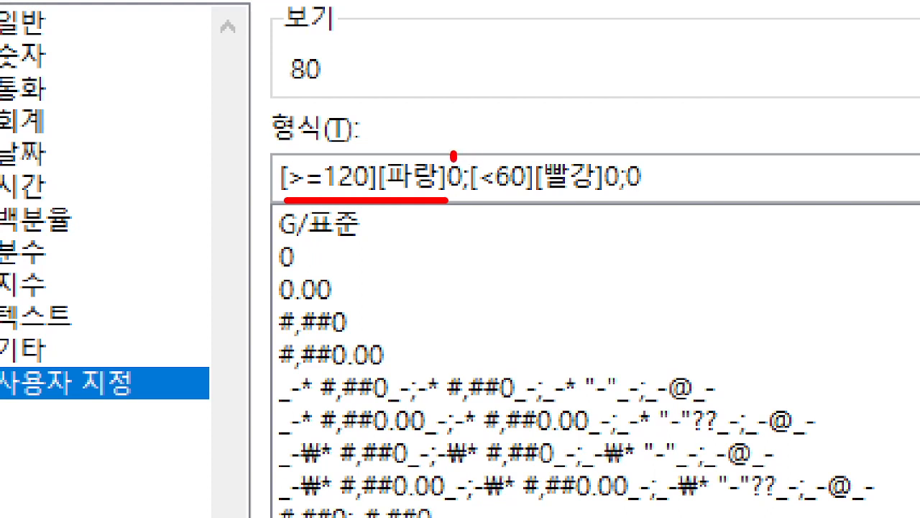
{"action": "left_click_drag", "start_coordinate": [453, 156], "coordinate": [460, 154]}
{"action": "left_click_drag", "start_coordinate": [486, 201], "coordinate": [621, 202]}
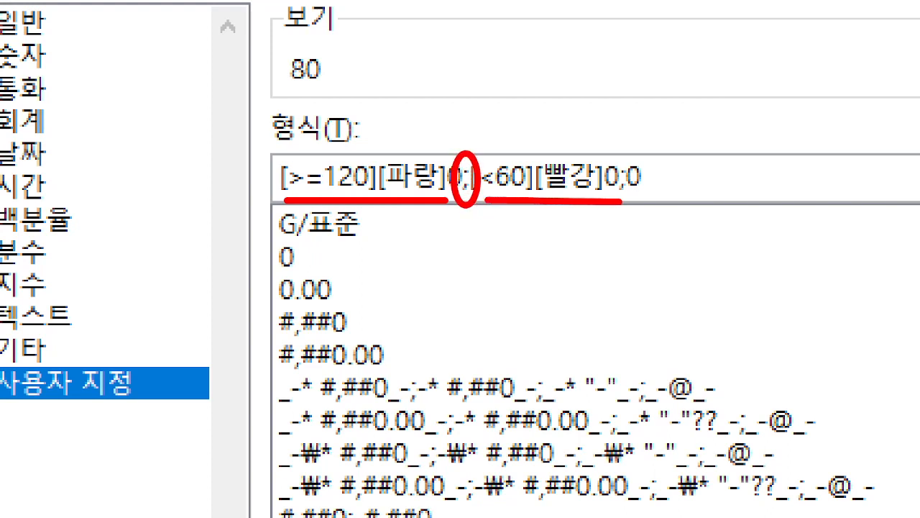
{"action": "mouse_move", "coordinate": [616, 154]}
{"action": "left_mouse_down"}
{"action": "mouse_move", "coordinate": [610, 193]}
{"action": "mouse_move", "coordinate": [620, 153]}
{"action": "left_mouse_up"}
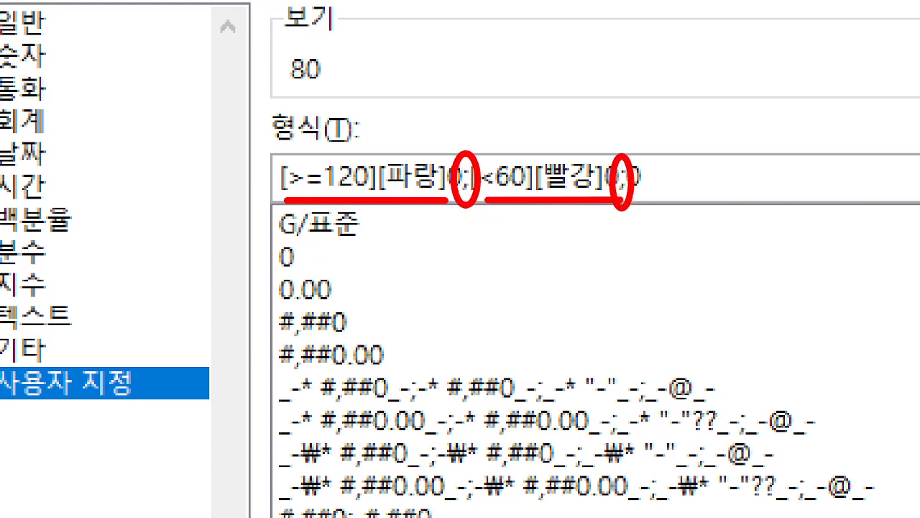
{"action": "key", "text": "ctrl+e"}
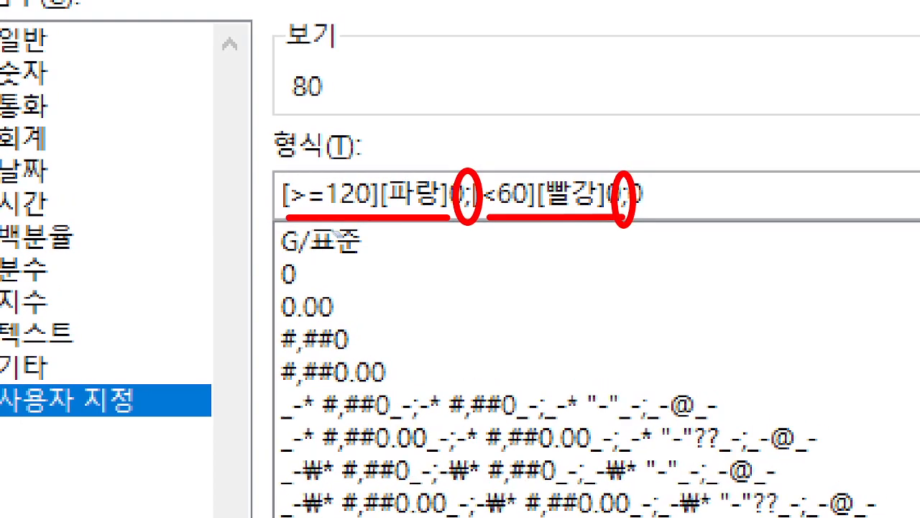
{"action": "mouse_move", "coordinate": [348, 203]}
{"action": "left_mouse_down"}
{"action": "mouse_move", "coordinate": [588, 202]}
{"action": "mouse_move", "coordinate": [665, 220]}
{"action": "left_mouse_up"}
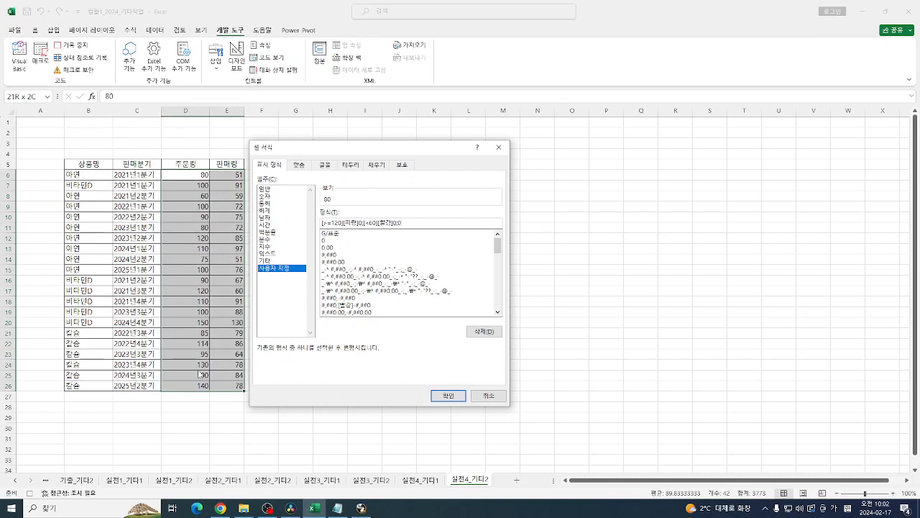
Apply the custom number format to D6:E26 and stop recording the macro.
{"action": "left_click", "coordinate": [447, 396]}
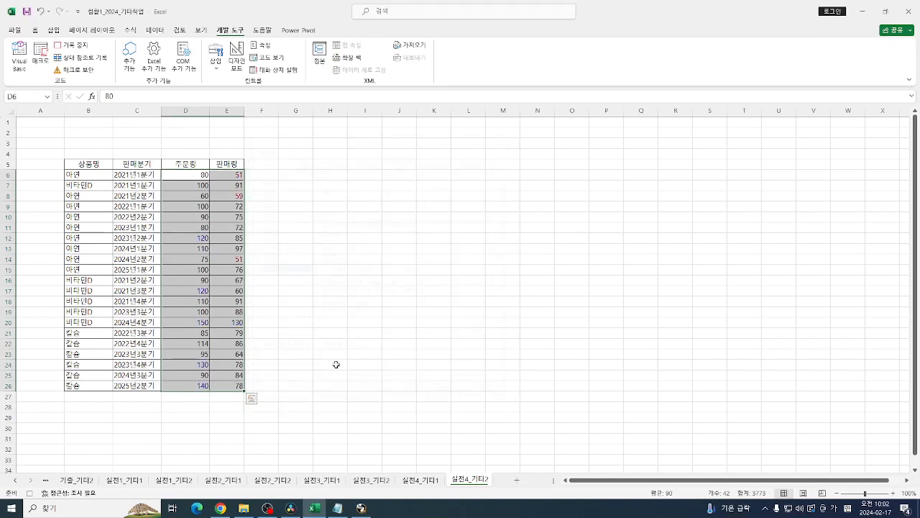
{"action": "left_click", "coordinate": [281, 287]}
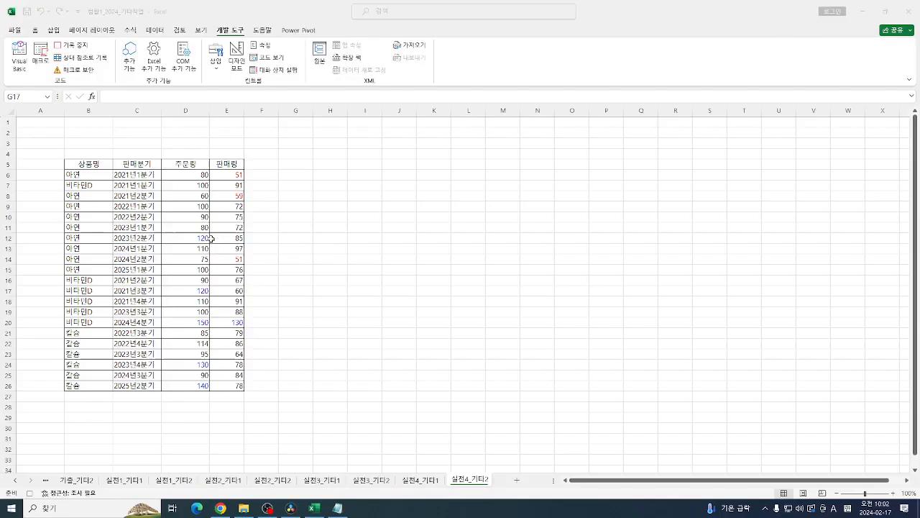
{"action": "left_click", "coordinate": [359, 69]}
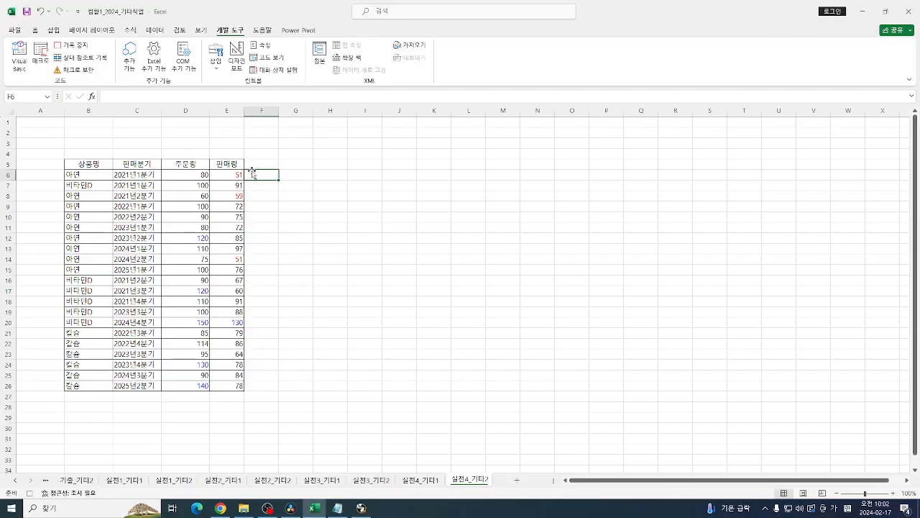
{"action": "left_click", "coordinate": [60, 46]}
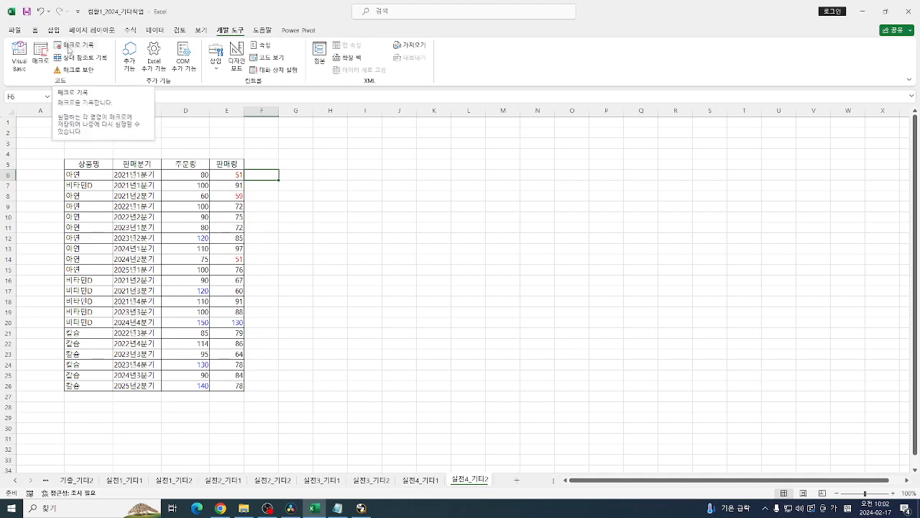
{"action": "left_click", "coordinate": [379, 216]}
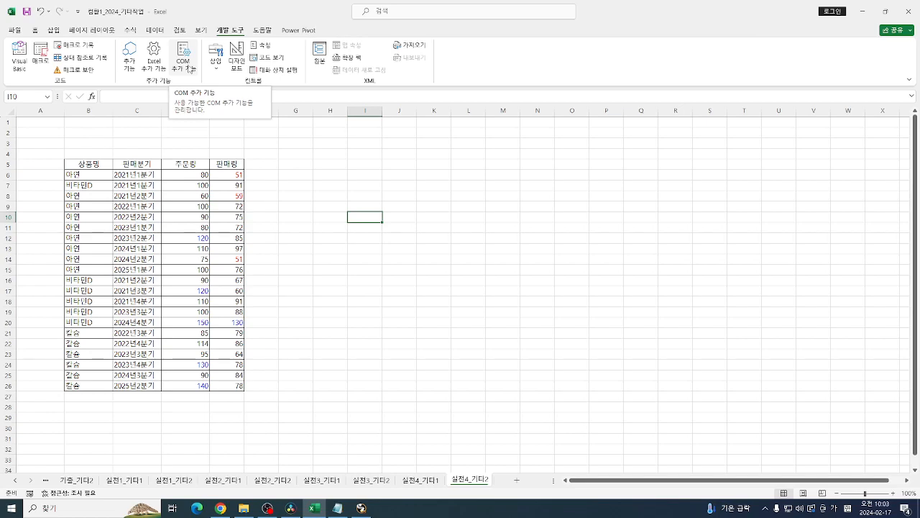
Insert a 배지 shape from the basic shapes, snapped to cells B2:C3.
{"action": "left_click", "coordinate": [53, 31]}
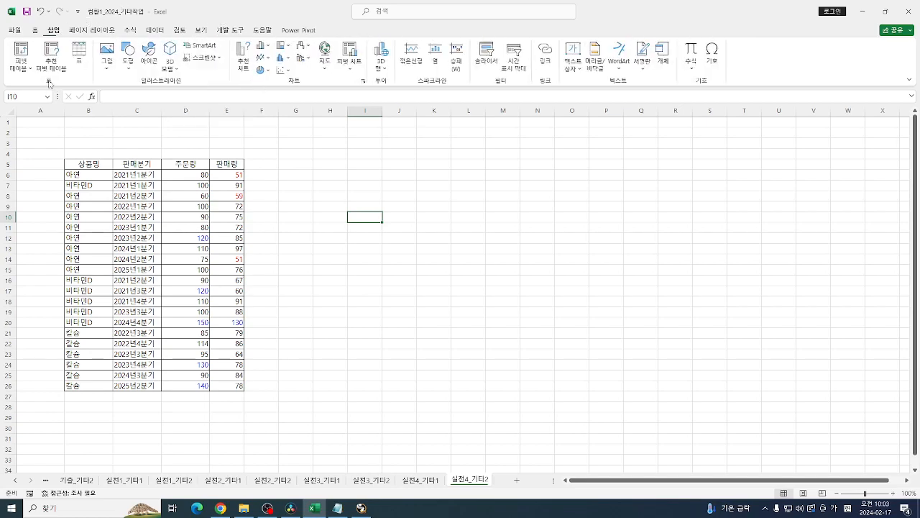
{"action": "left_click", "coordinate": [131, 69]}
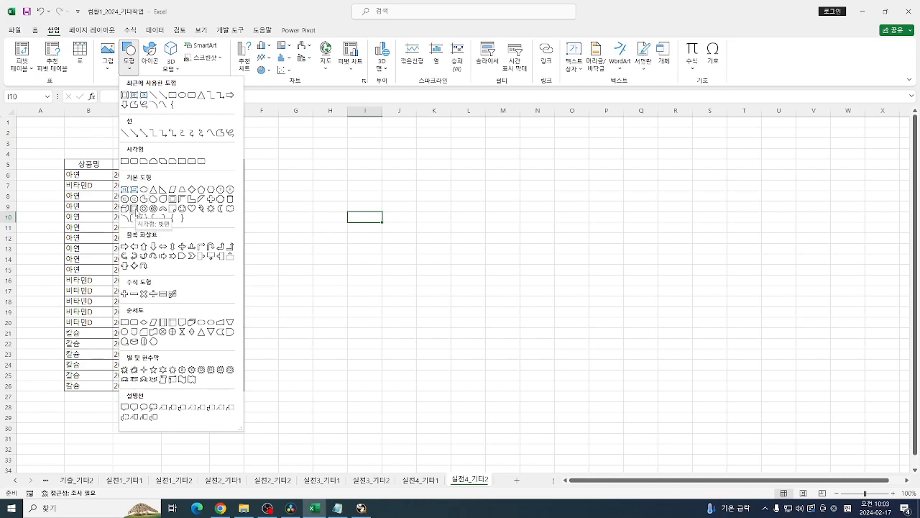
{"action": "left_click", "coordinate": [221, 199]}
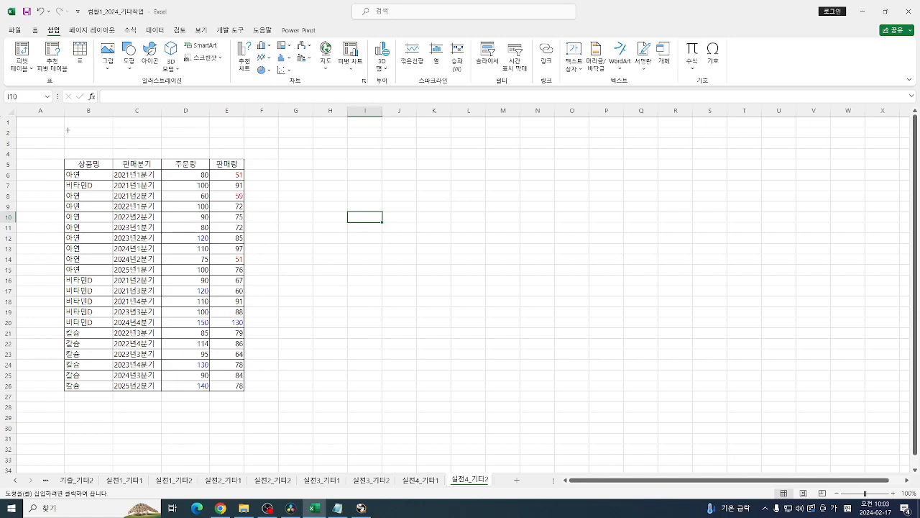
{"action": "key", "text": "alt"}
{"action": "left_click_drag", "start_coordinate": [67, 126], "coordinate": [161, 148]}
Add the text 숫자서식 to the 배지 shape and select the shape again.
{"action": "right_click", "coordinate": [136, 141]}
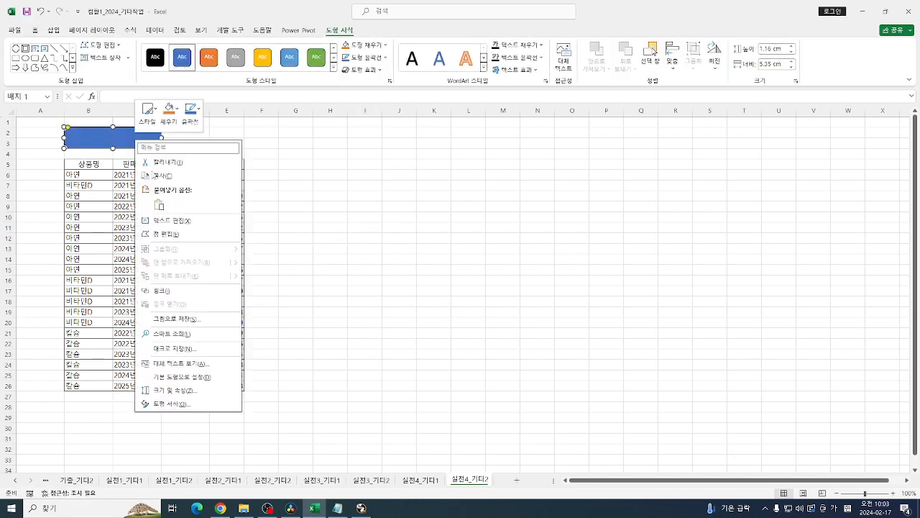
{"action": "left_click", "coordinate": [196, 219]}
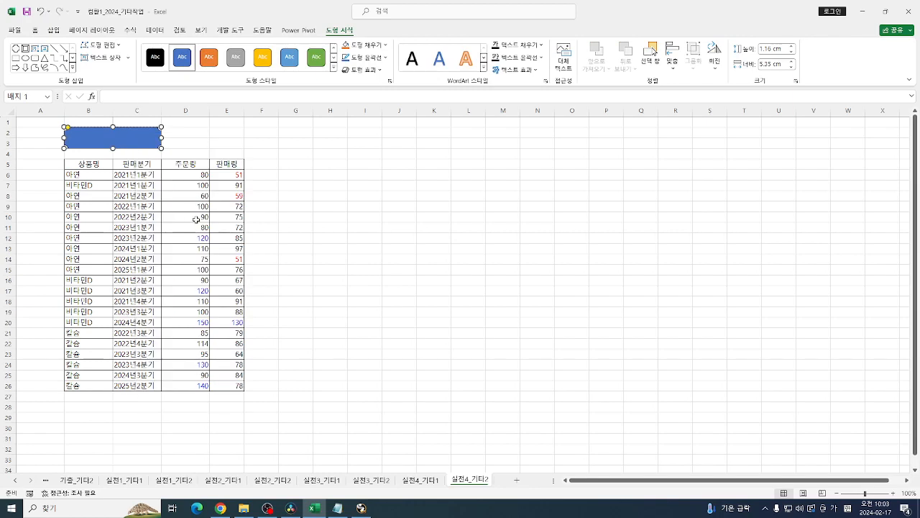
{"action": "type", "text": "숫자서식"}
{"action": "left_click", "coordinate": [238, 146]}
{"action": "left_click", "coordinate": [122, 140]}
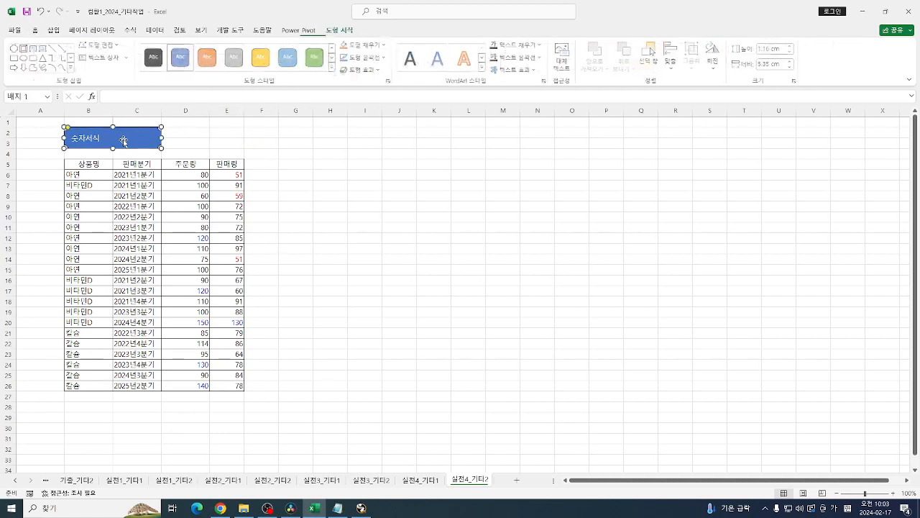
Assign the 숫자서식 macro to the 배지 shape and deselect the shape.
{"action": "right_click", "coordinate": [125, 144]}
{"action": "left_click", "coordinate": [172, 348]}
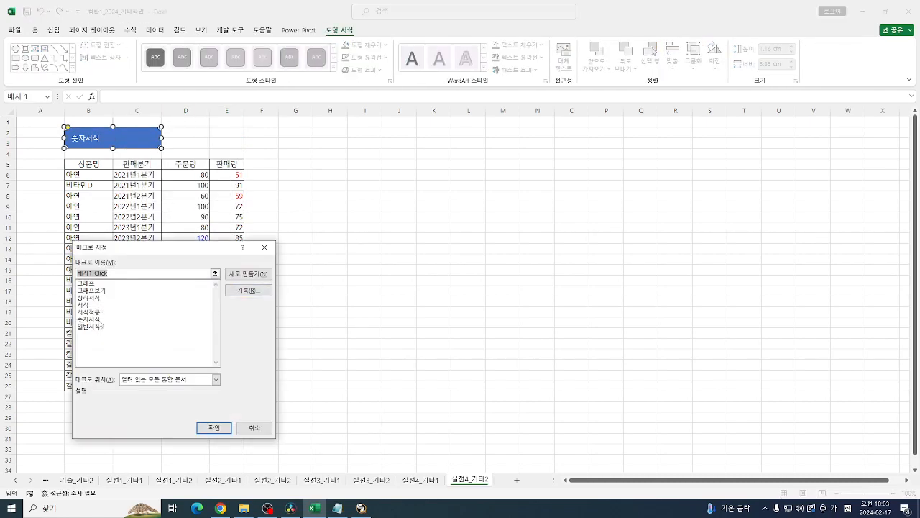
{"action": "left_click", "coordinate": [100, 319]}
{"action": "left_click", "coordinate": [213, 427]}
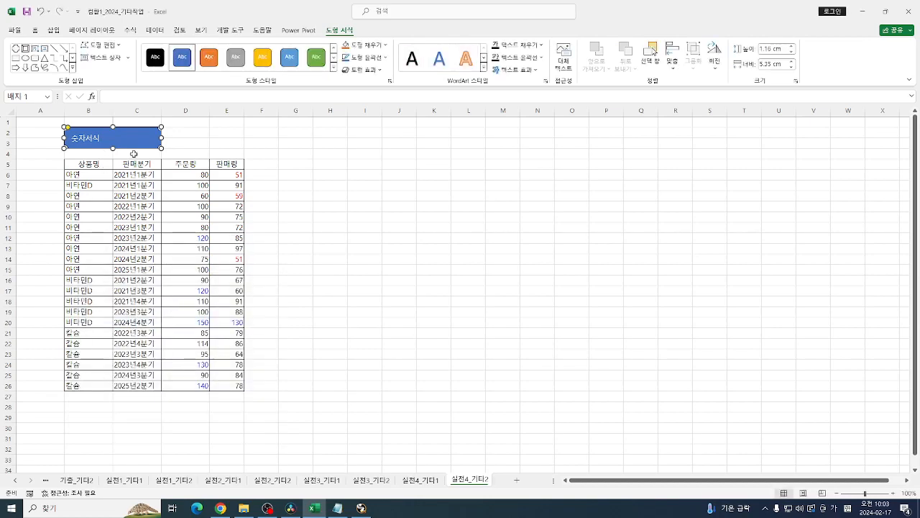
{"action": "left_click", "coordinate": [234, 142]}
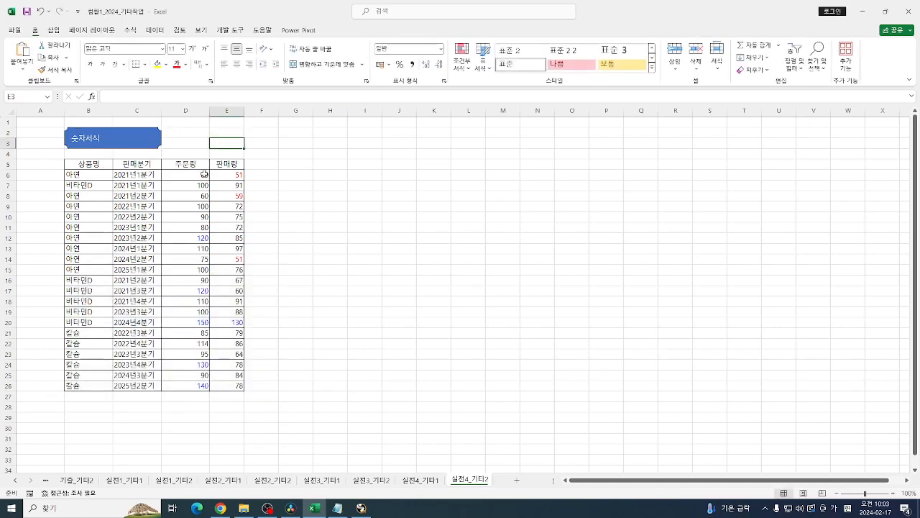
{"action": "left_click", "coordinate": [275, 156]}
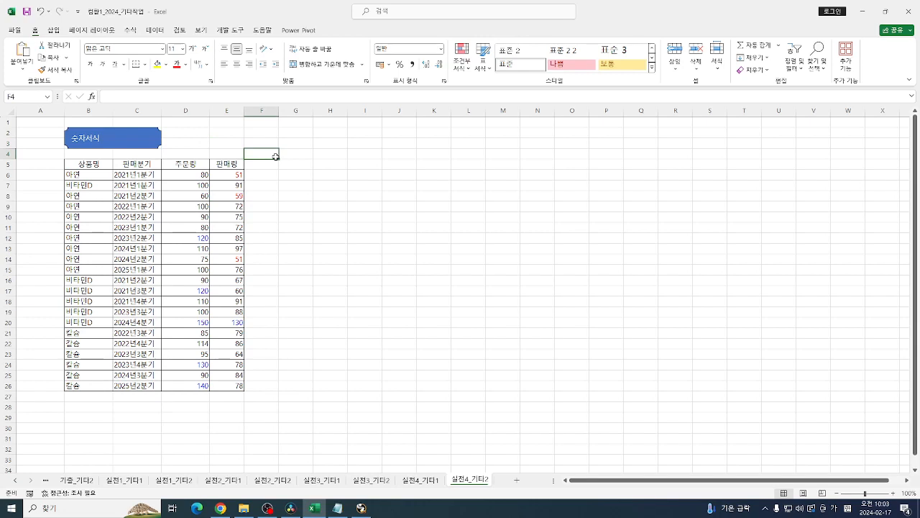
Start recording a new macro named 일반 in the current workbook.
{"action": "left_click", "coordinate": [230, 31]}
{"action": "left_click", "coordinate": [72, 45]}
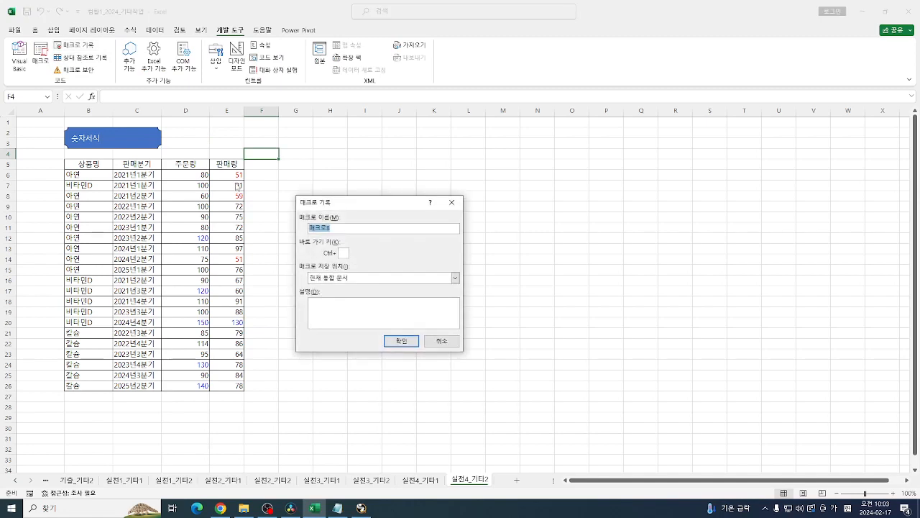
{"action": "type", "text": "해제"}
{"action": "key", "text": "Return"}
Apply the 일반 (General) number format to D6:E26 and stop recording the macro.
{"action": "left_click", "coordinate": [193, 174]}
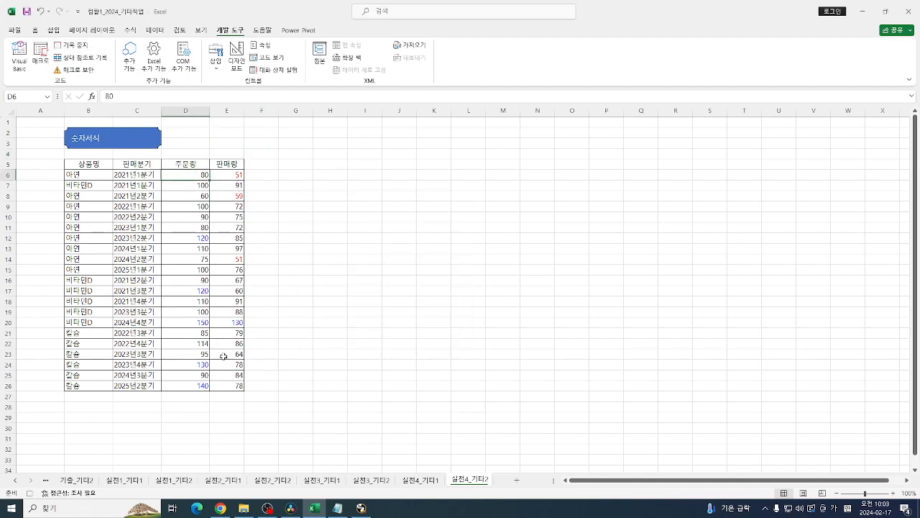
{"action": "left_click", "coordinate": [218, 387], "text": "shift"}
{"action": "left_click", "coordinate": [35, 30]}
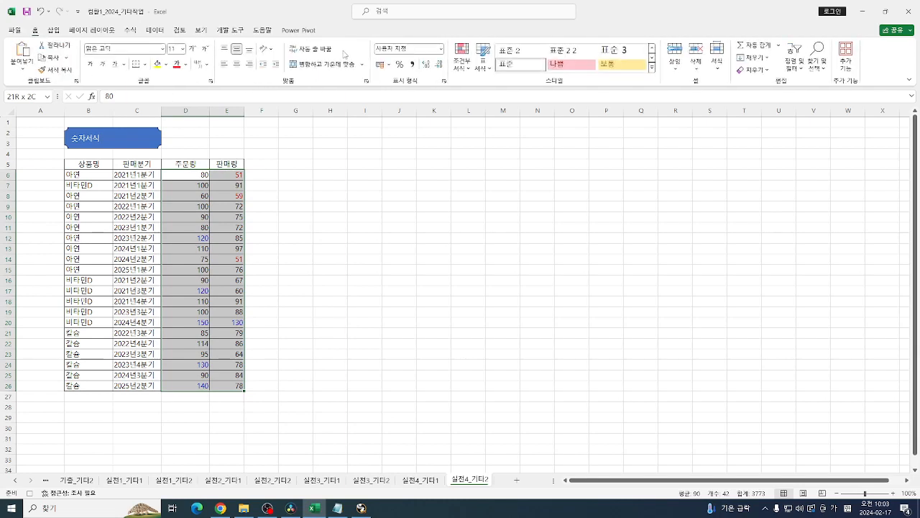
{"action": "left_click", "coordinate": [441, 49]}
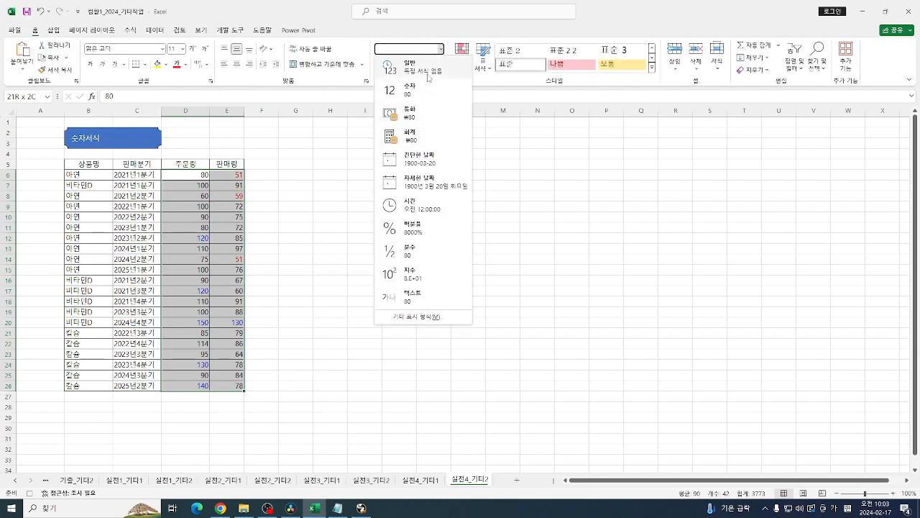
{"action": "left_click", "coordinate": [429, 77]}
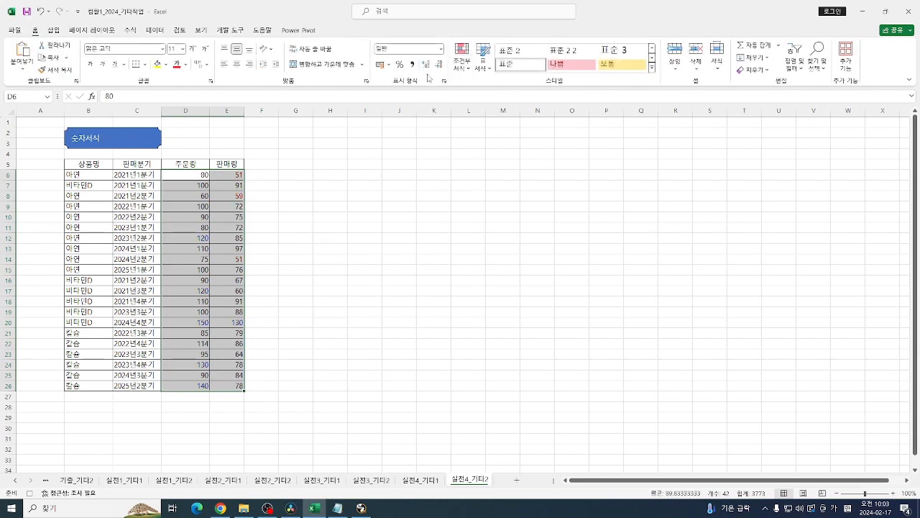
{"action": "left_click", "coordinate": [286, 130]}
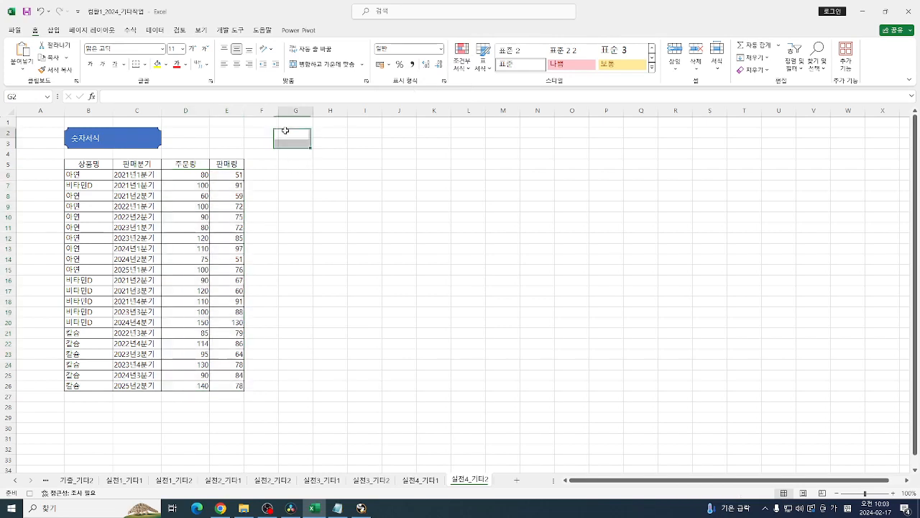
{"action": "left_click", "coordinate": [230, 30]}
{"action": "left_click", "coordinate": [85, 46]}
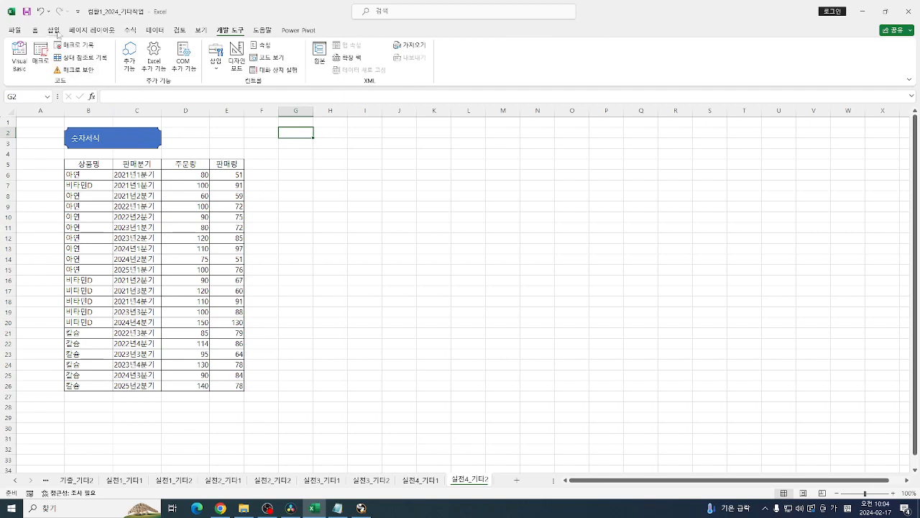
Insert a rounded-corner rectangle snapped to cells D2:E3, beside the 숫자서식 shape.
{"action": "left_click", "coordinate": [53, 30]}
{"action": "left_click", "coordinate": [129, 60]}
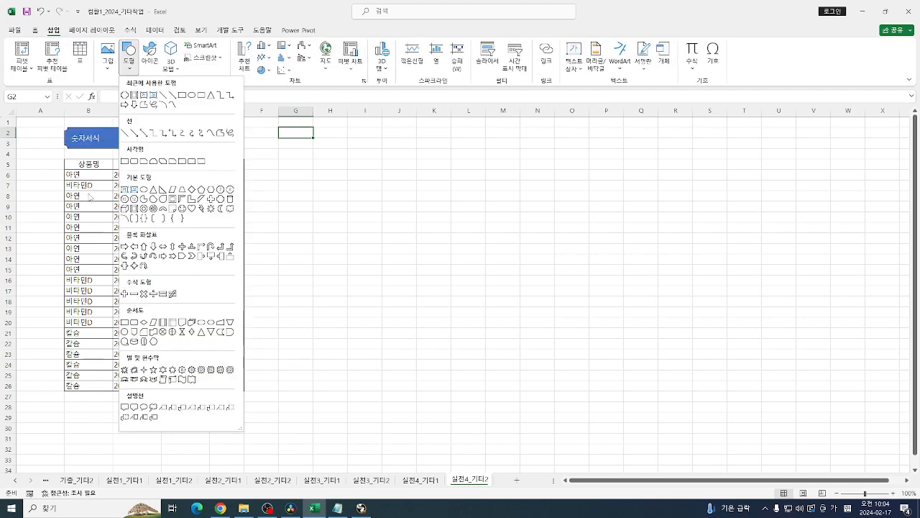
{"action": "left_click", "coordinate": [135, 162]}
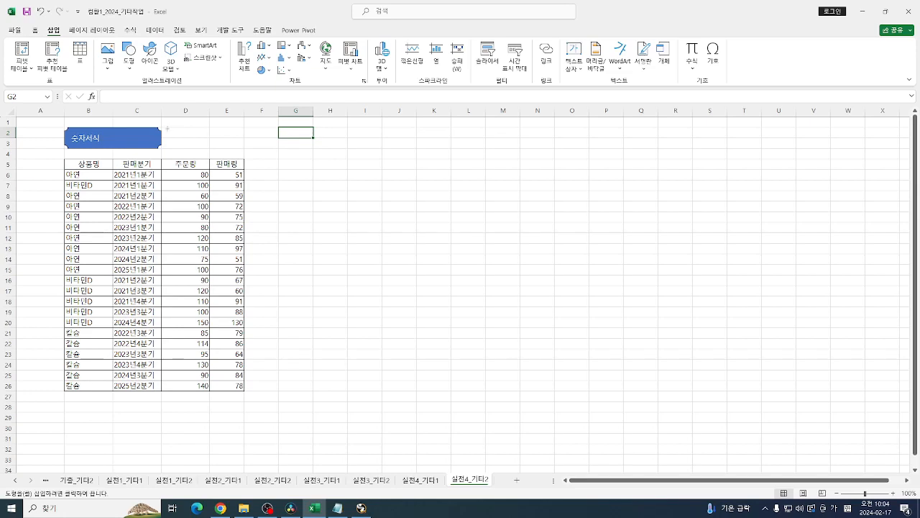
{"action": "key", "text": "alt"}
{"action": "left_click_drag", "start_coordinate": [163, 128], "coordinate": [243, 147]}
Add the text 일반 to the rounded rectangle and select the shape again.
{"action": "right_click", "coordinate": [234, 146]}
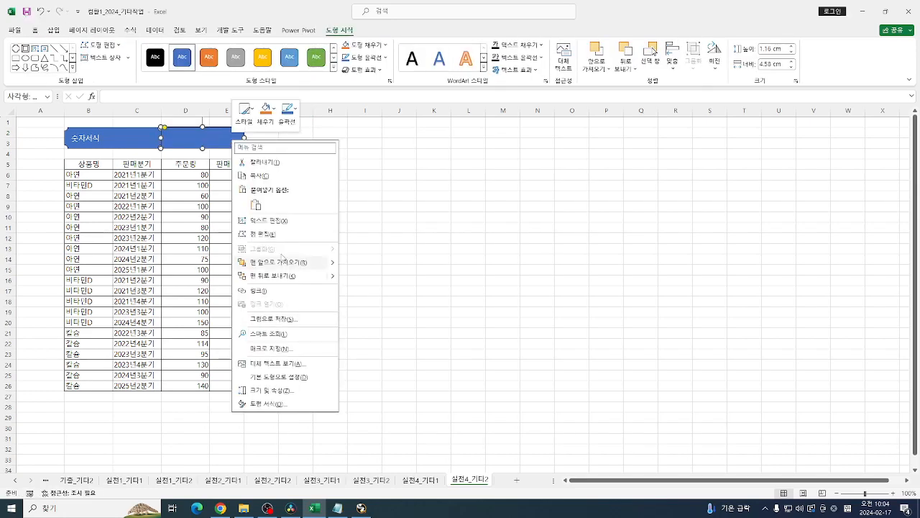
{"action": "left_click", "coordinate": [285, 218]}
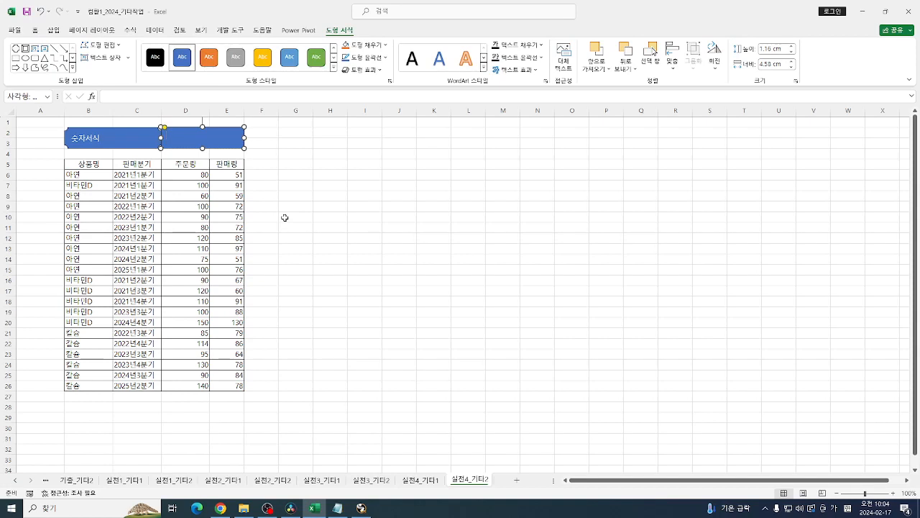
{"action": "type", "text": "일반"}
{"action": "left_click", "coordinate": [285, 218]}
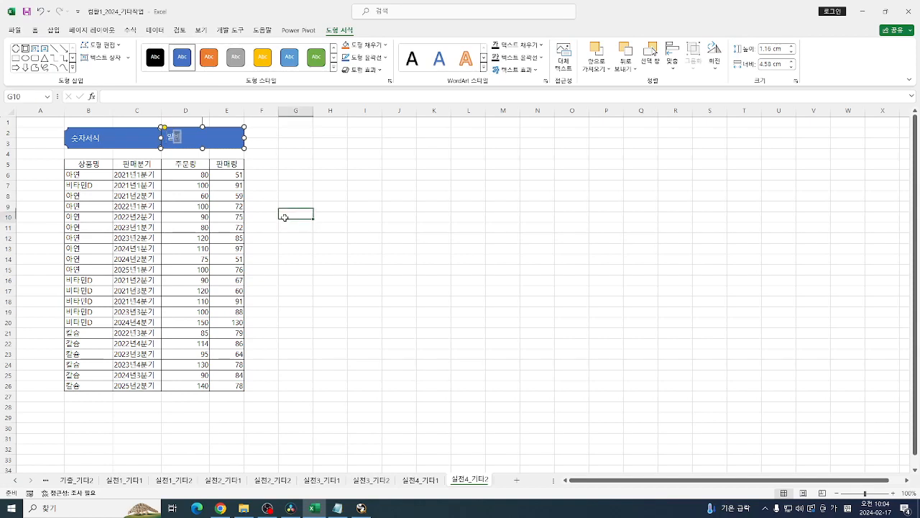
{"action": "left_click", "coordinate": [228, 139]}
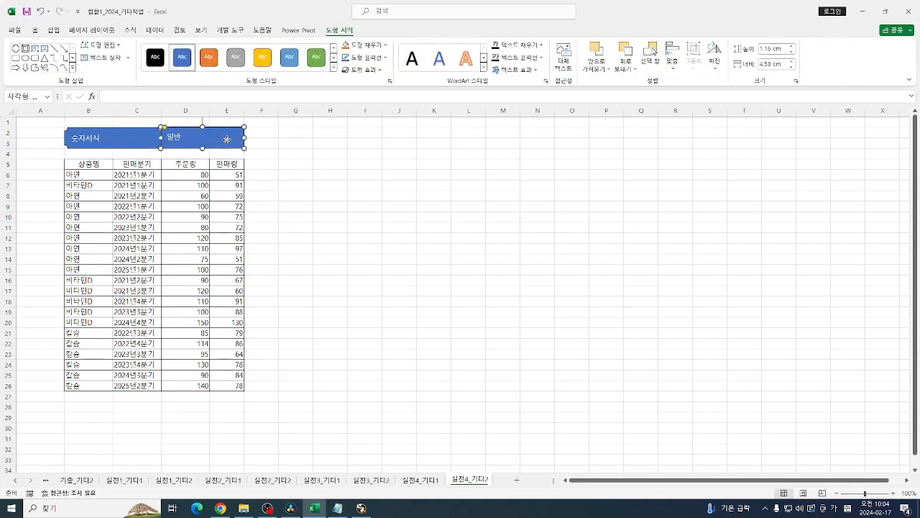
Assign the 일반 macro to the rounded rectangle and deselect the shape.
{"action": "right_click", "coordinate": [227, 139]}
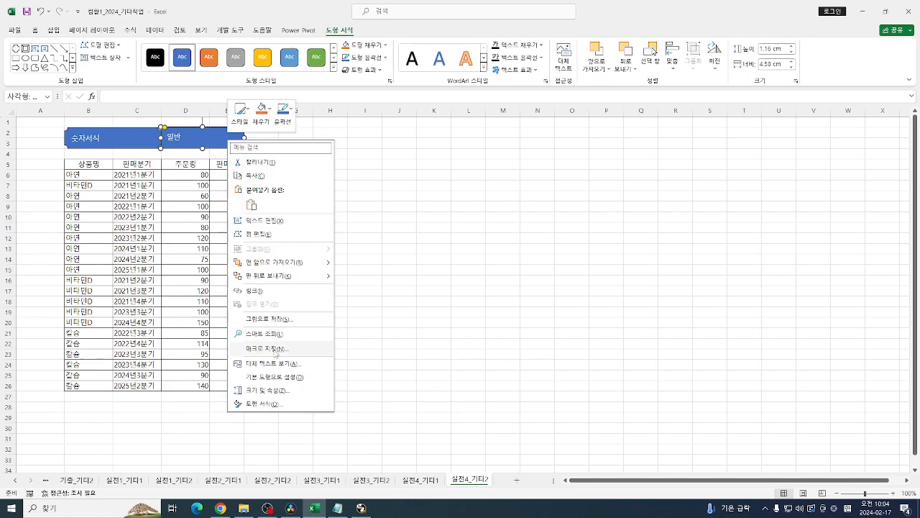
{"action": "left_click", "coordinate": [275, 349]}
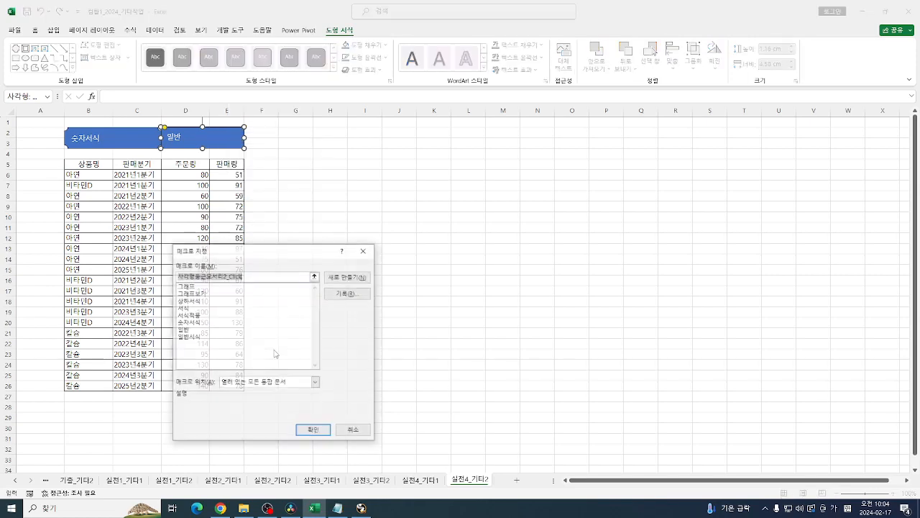
{"action": "left_click", "coordinate": [193, 329]}
{"action": "left_click", "coordinate": [314, 430]}
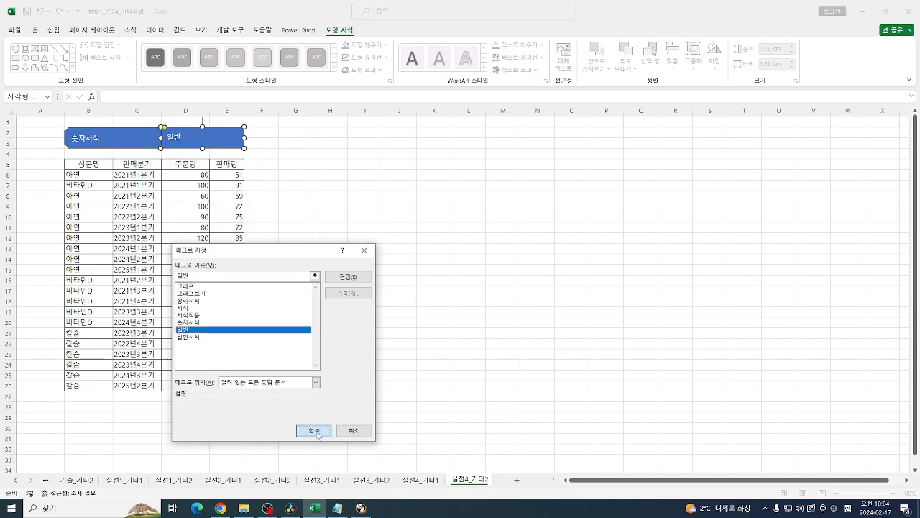
{"action": "left_click", "coordinate": [319, 299]}
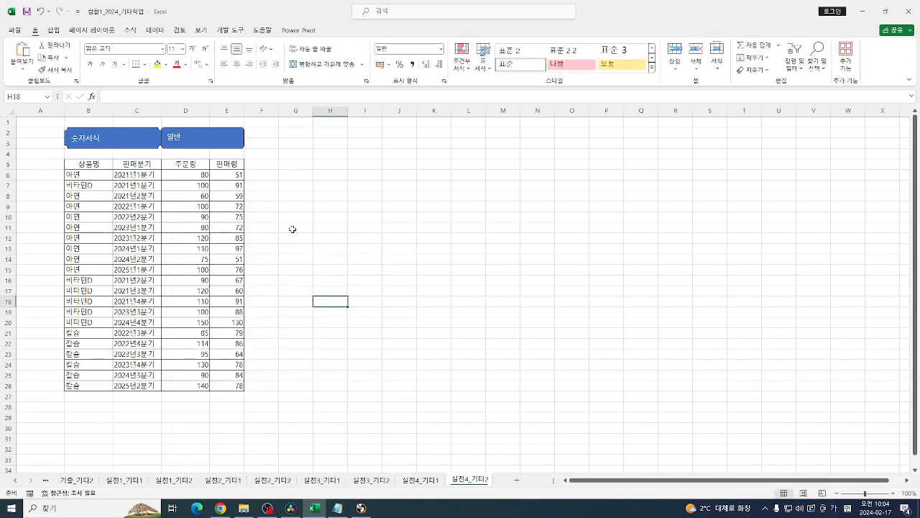
Test both macro shapes by running 숫자서식 and 일반 on the table.
{"action": "scroll", "coordinate": [228, 180], "scroll_direction": "up", "scroll_amount": 5}
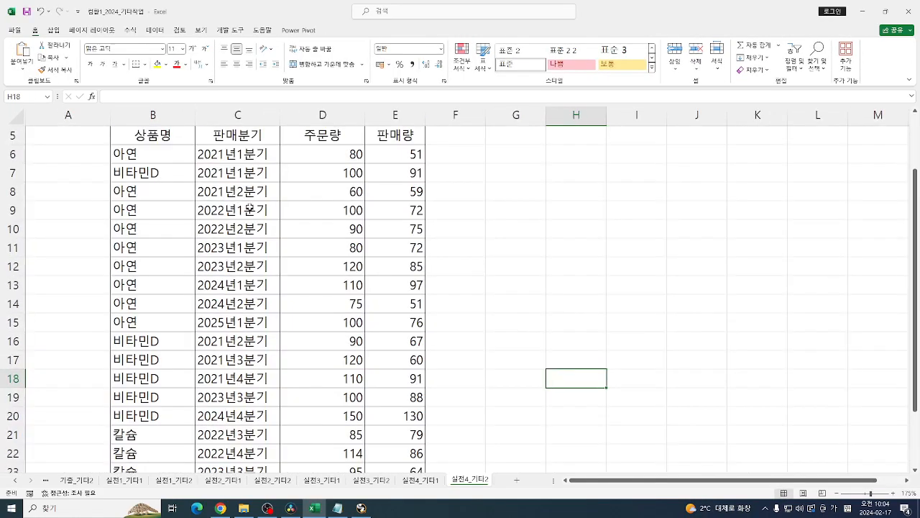
{"action": "scroll", "coordinate": [216, 176], "scroll_direction": "up", "scroll_amount": 2}
{"action": "left_click", "coordinate": [192, 178]}
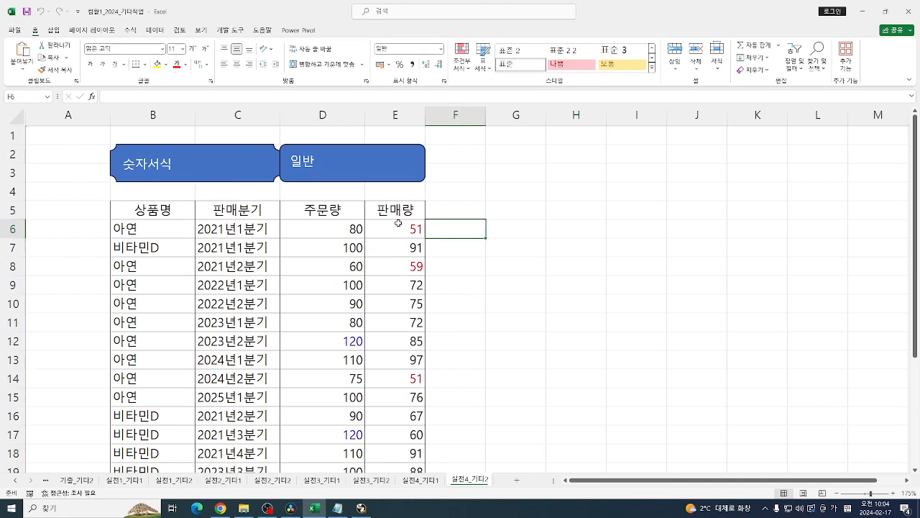
{"action": "left_click", "coordinate": [372, 170]}
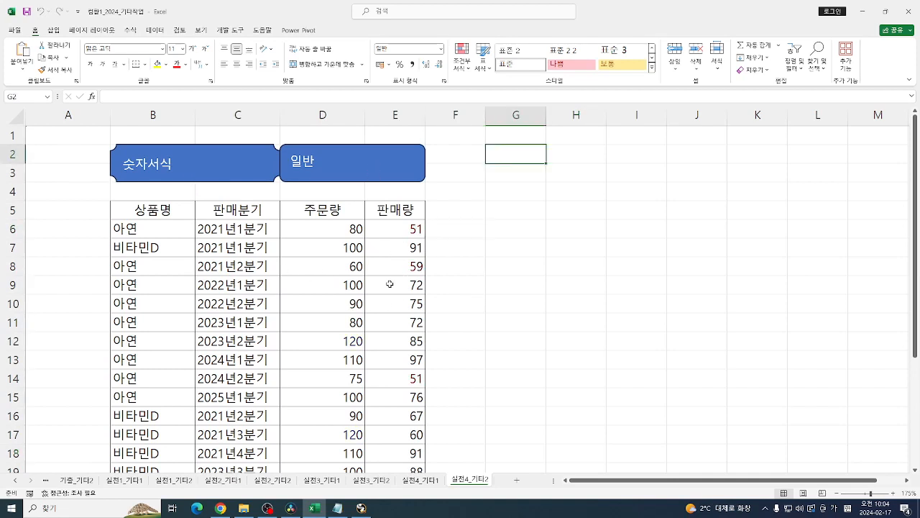